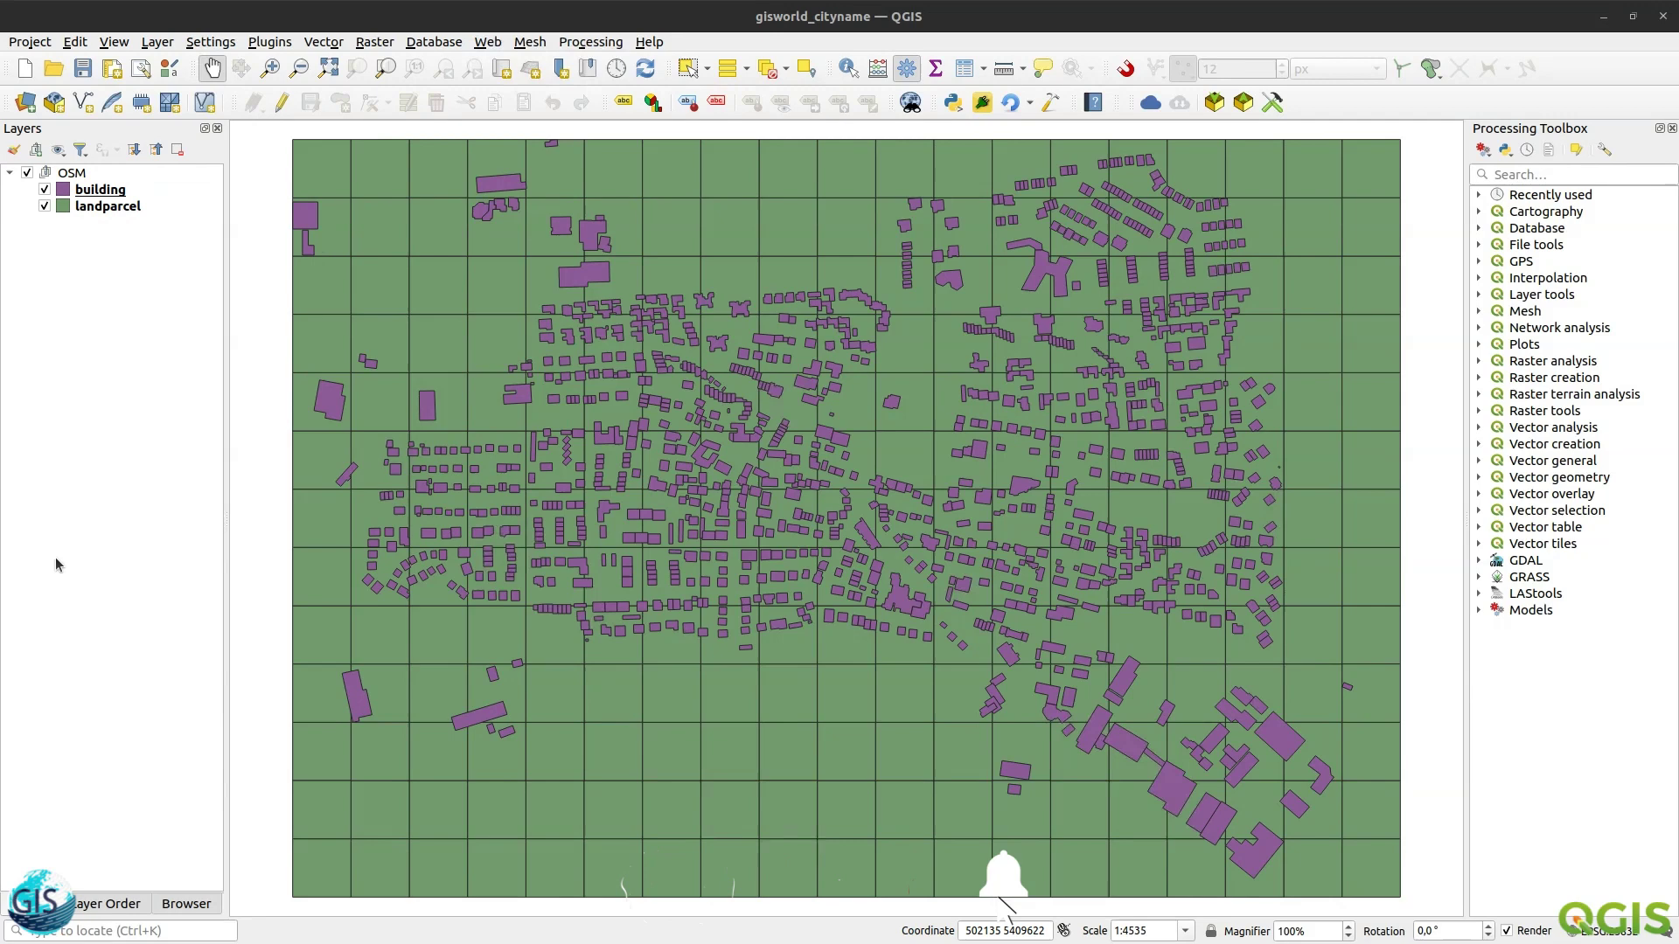
- Switch to the Browser panel and open the context menu of gisworld_cityname.gpkg under GeoPackage
left_click(108, 903)
left_click(186, 904)
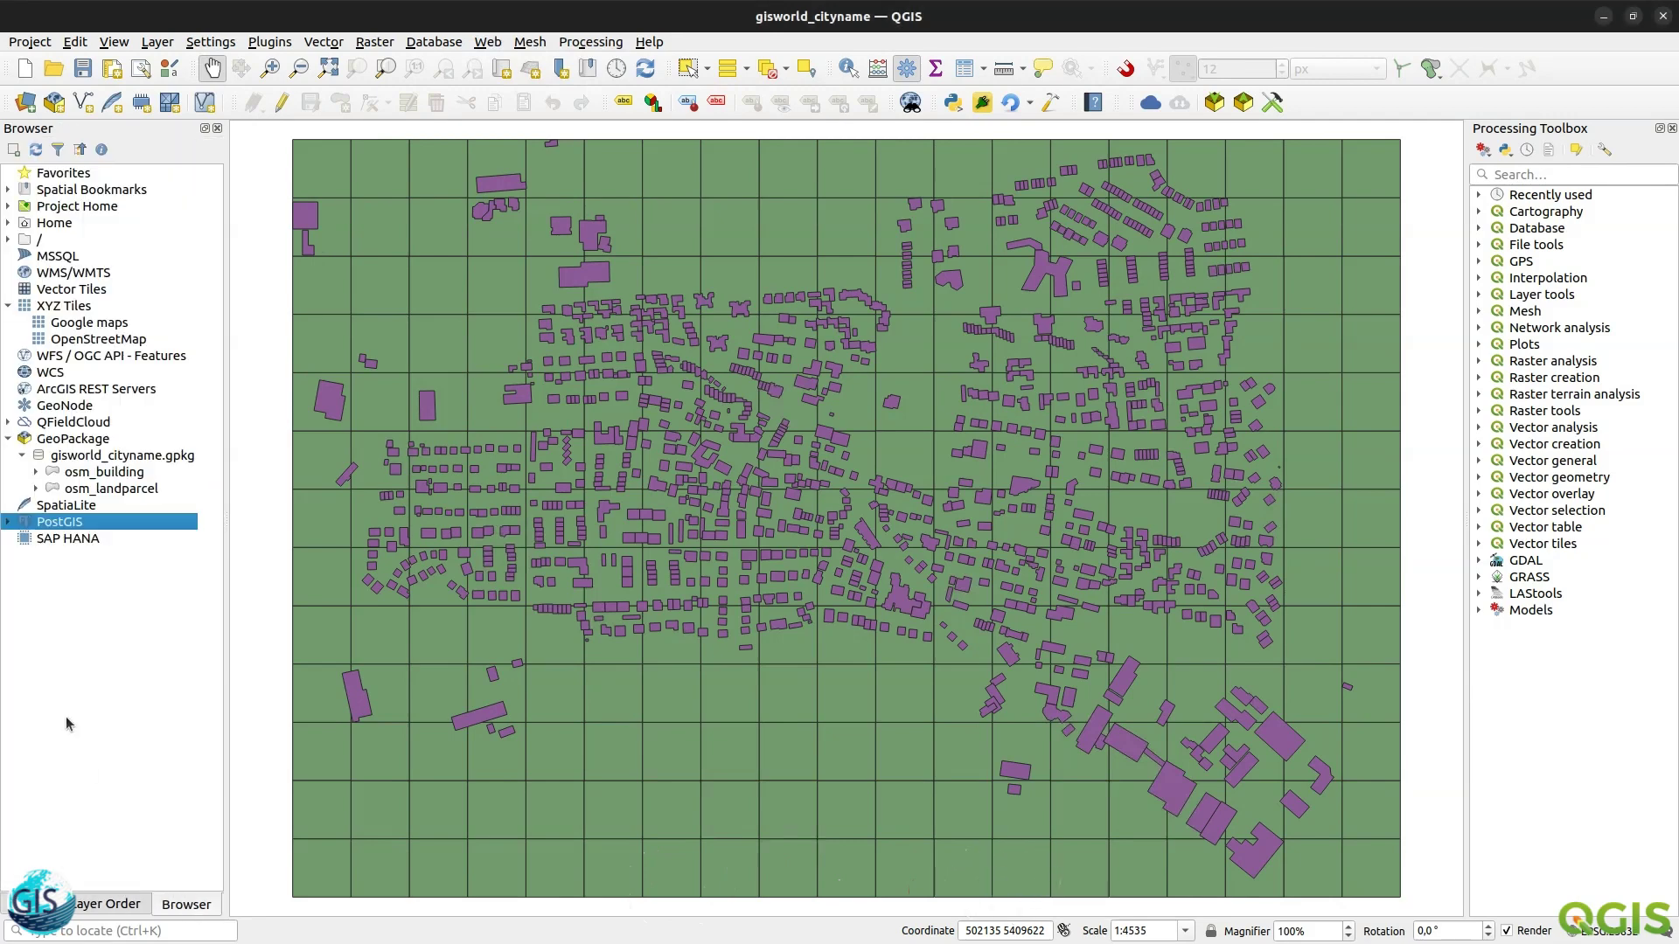
left_click(75, 458)
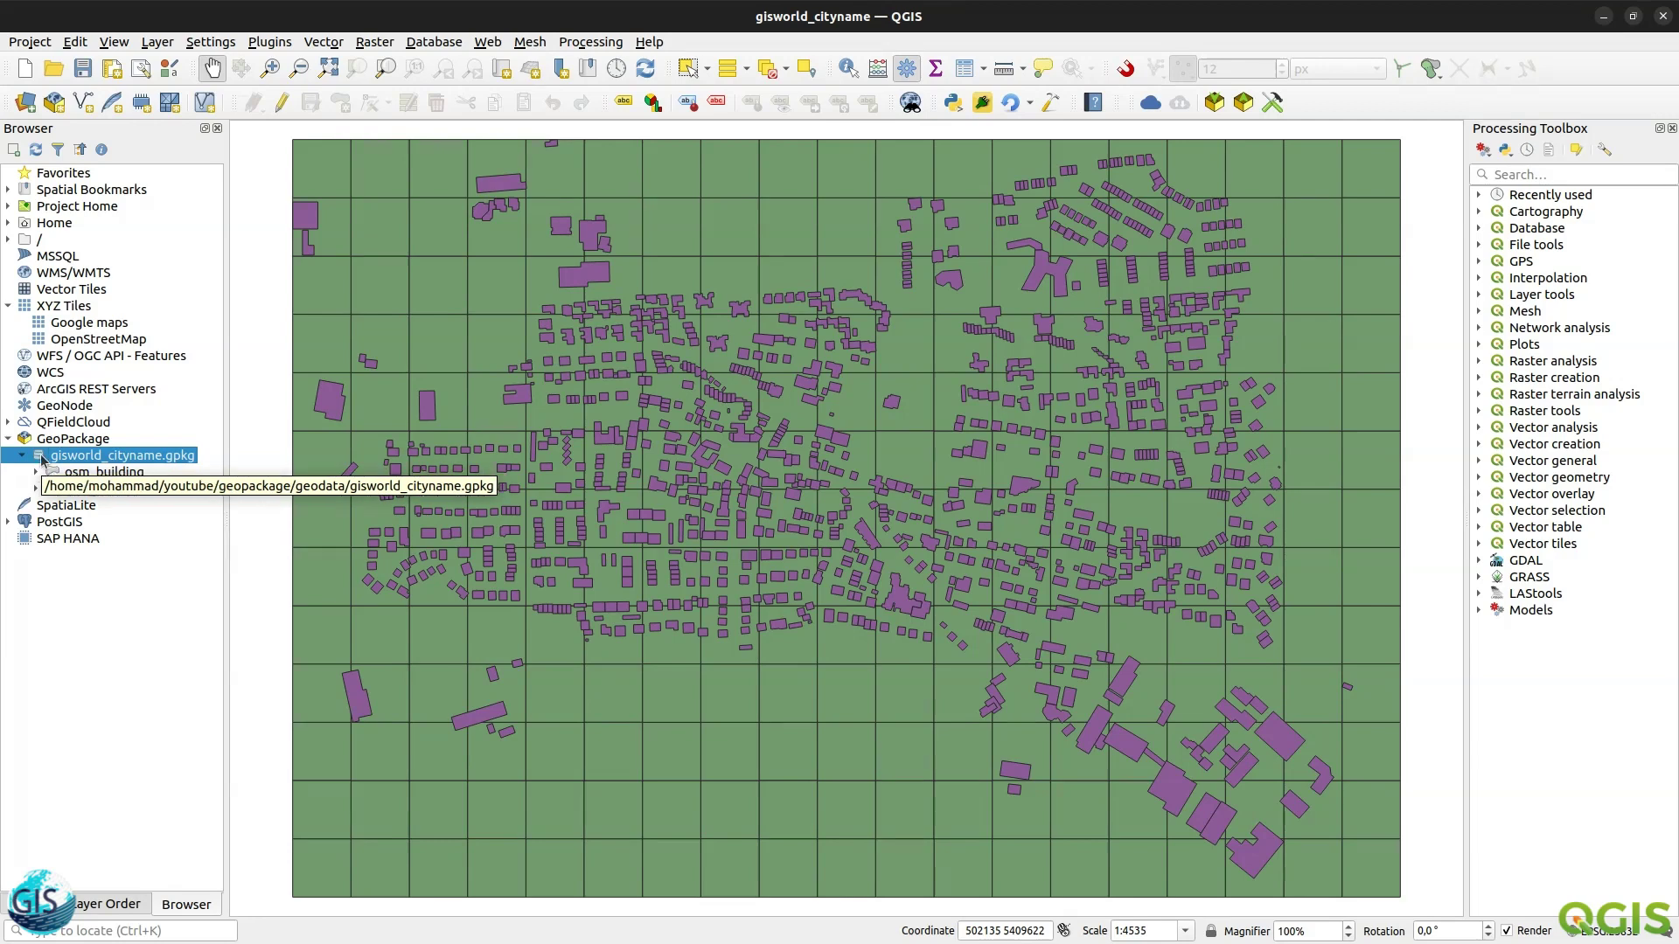
right_click(89, 455)
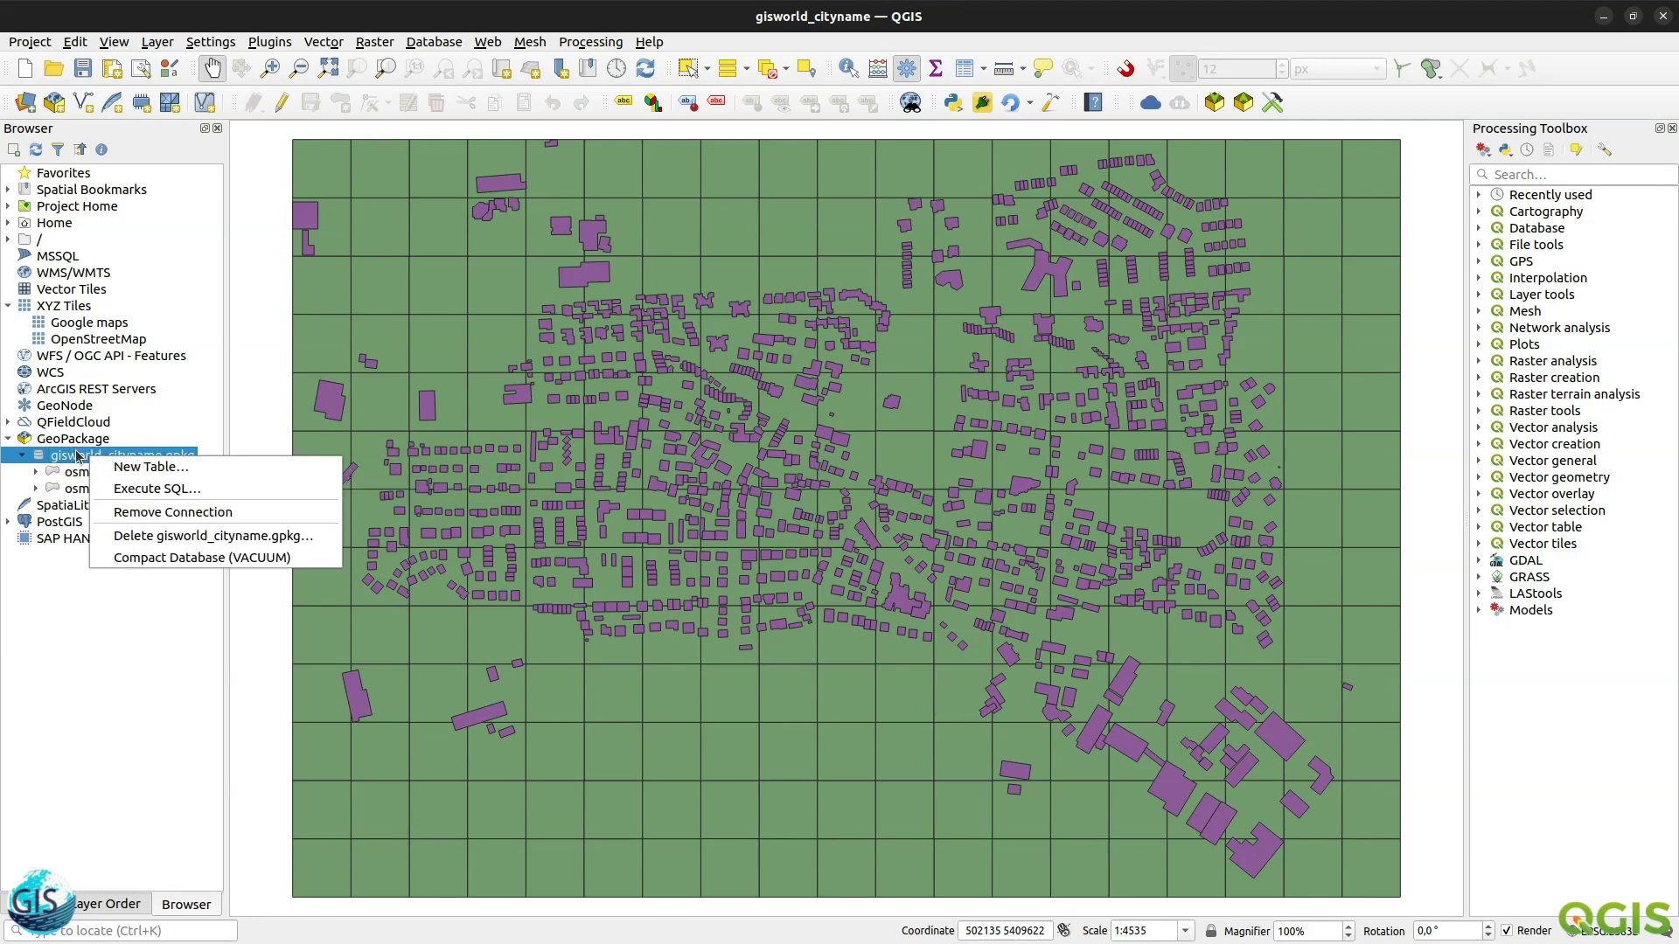
key("Escape")
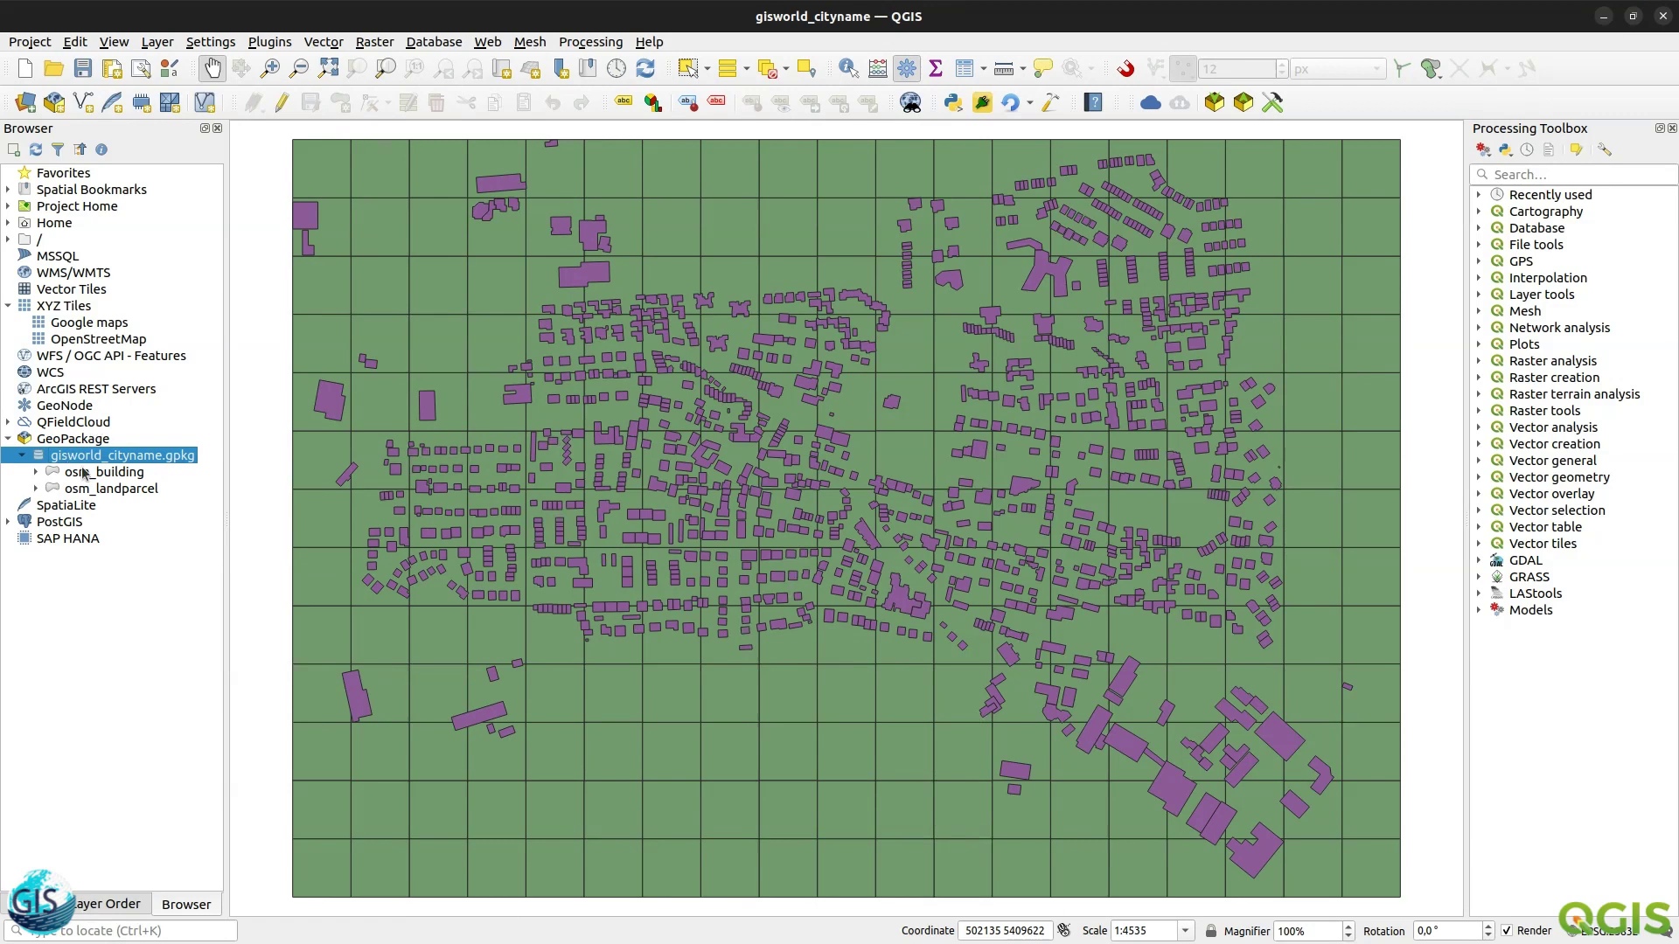
right_click(93, 456)
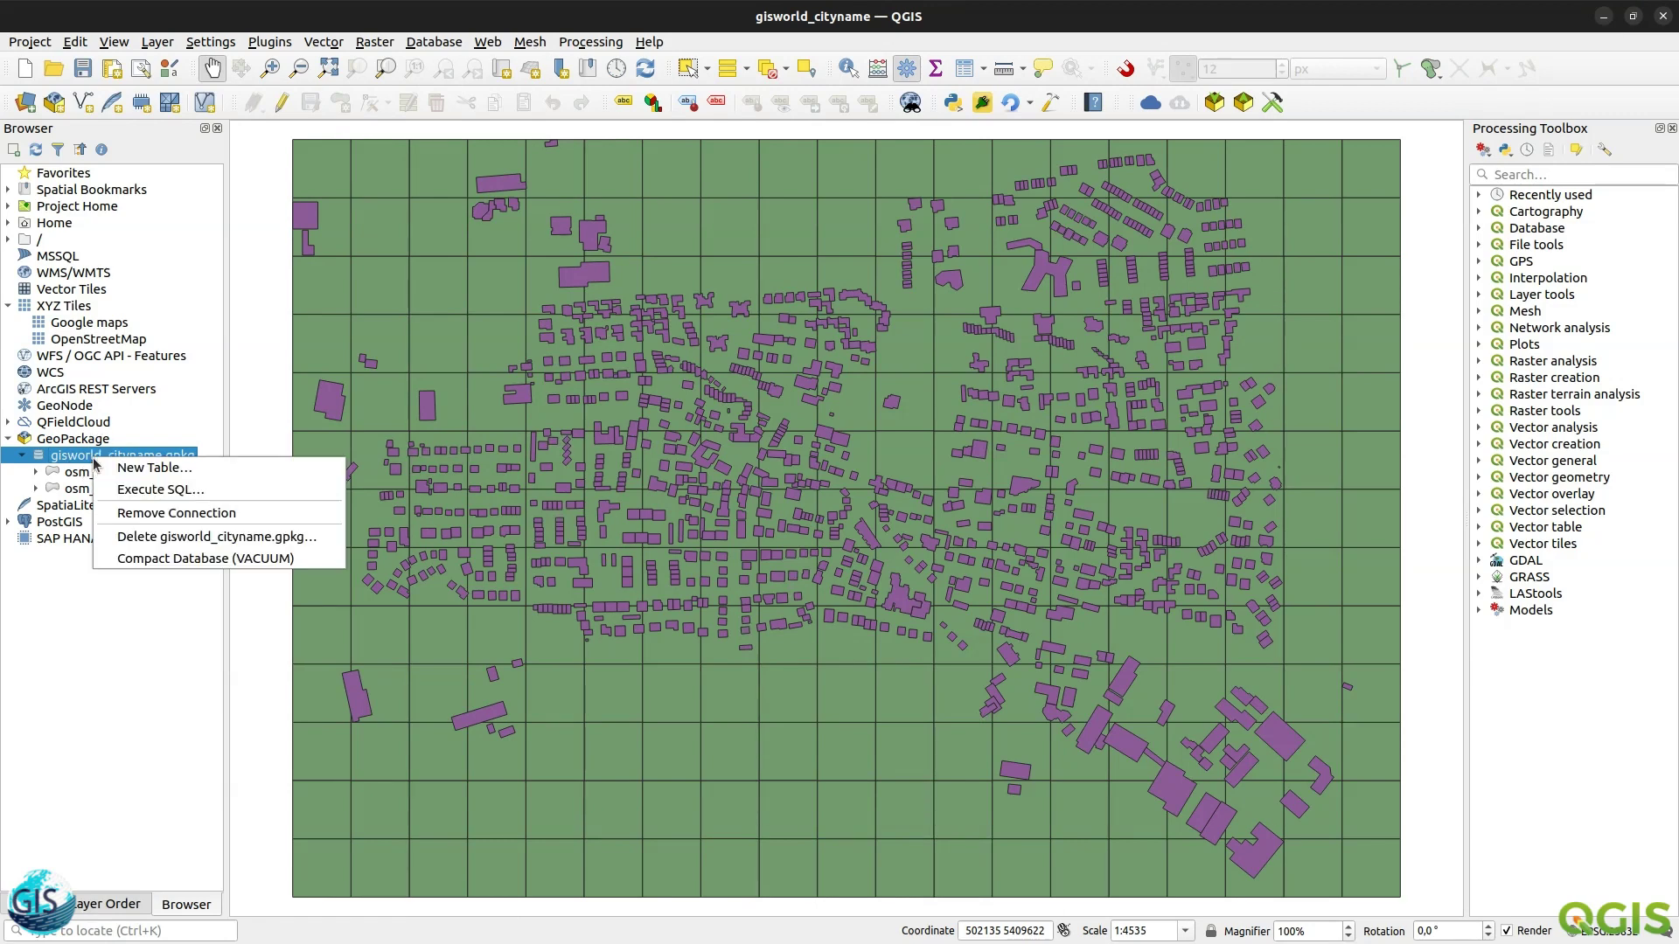
- Start a new table in gisworld_cityname.gpkg and enter an osm buildingattribute name
left_click(203, 467)
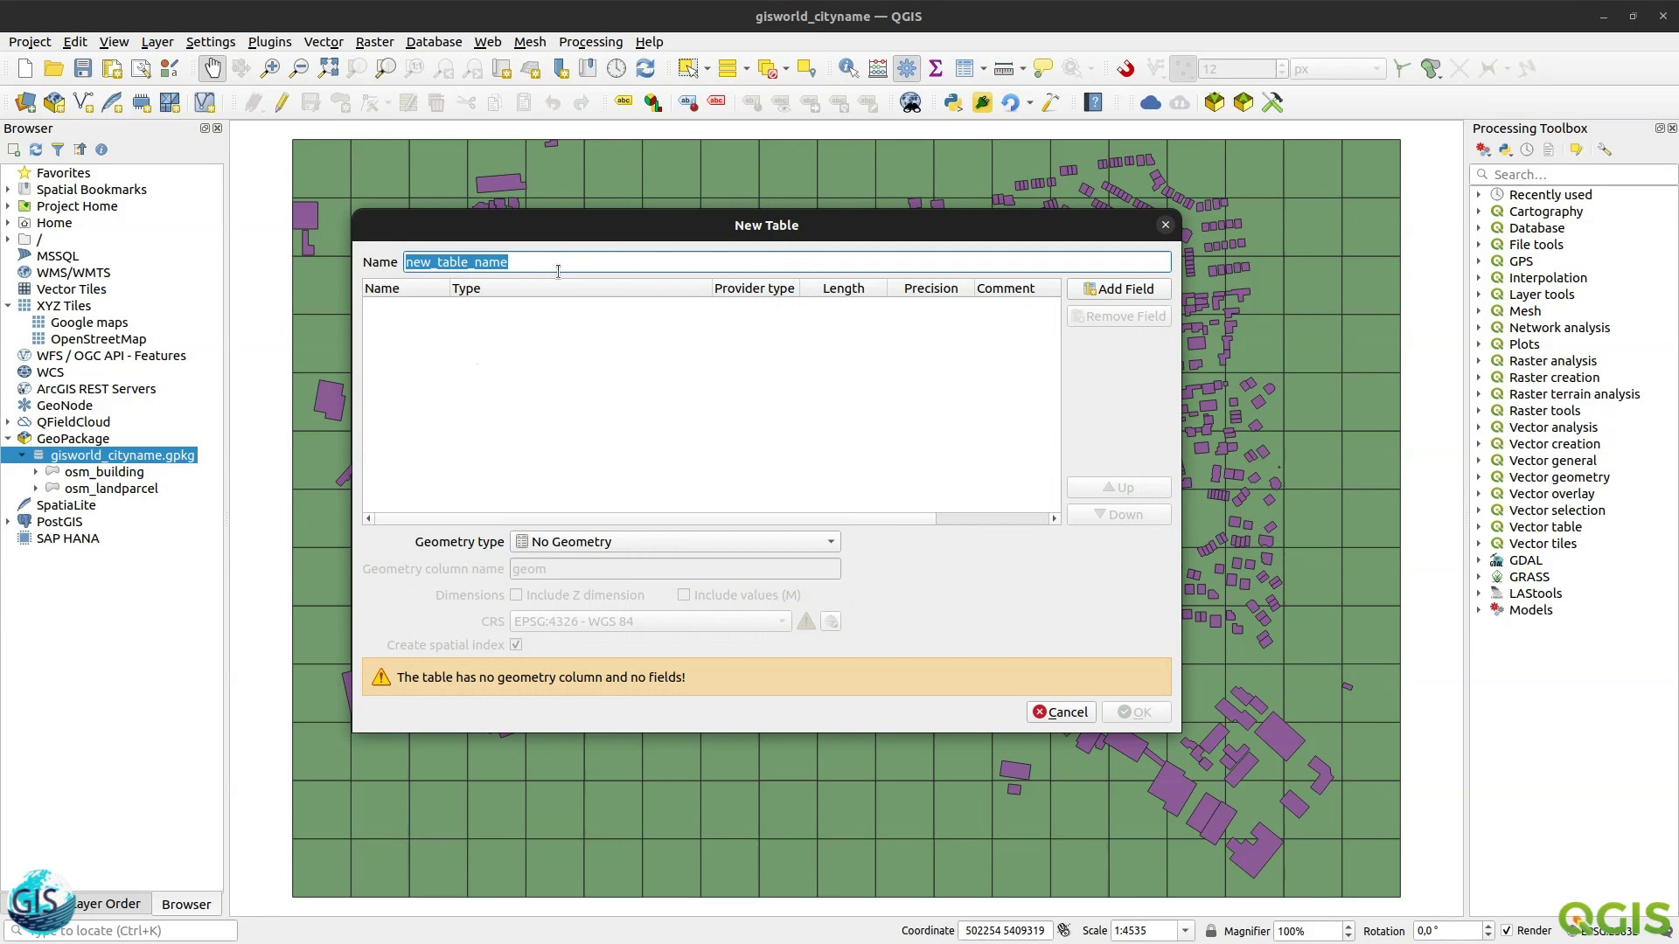
type("osm")
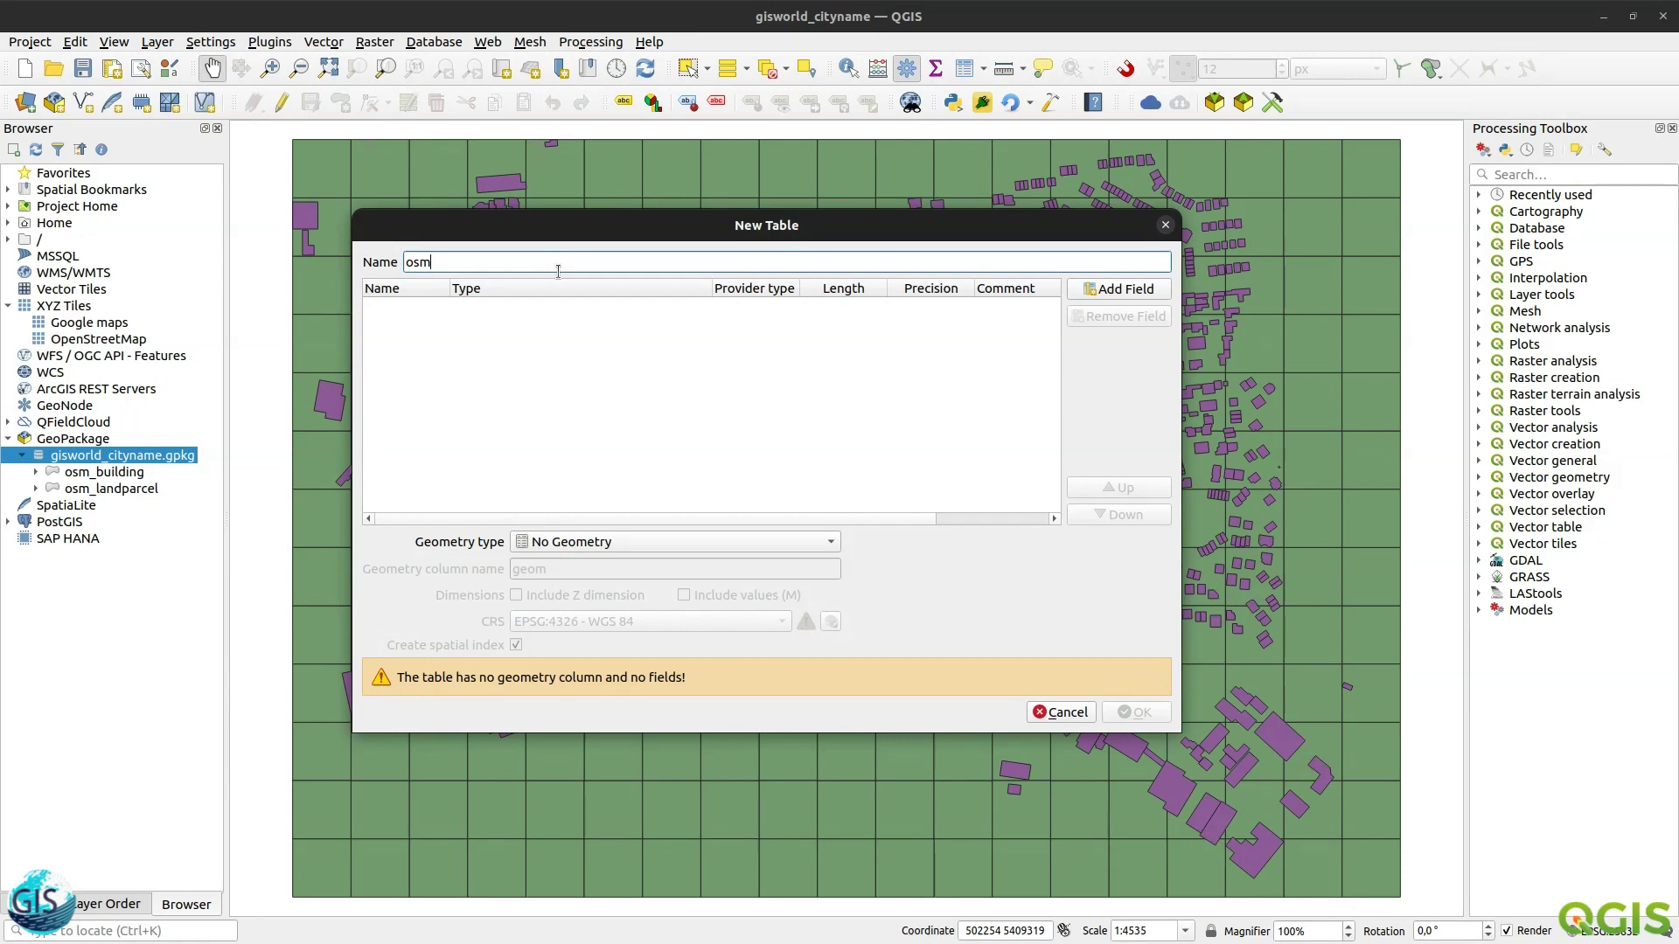
type("_building")
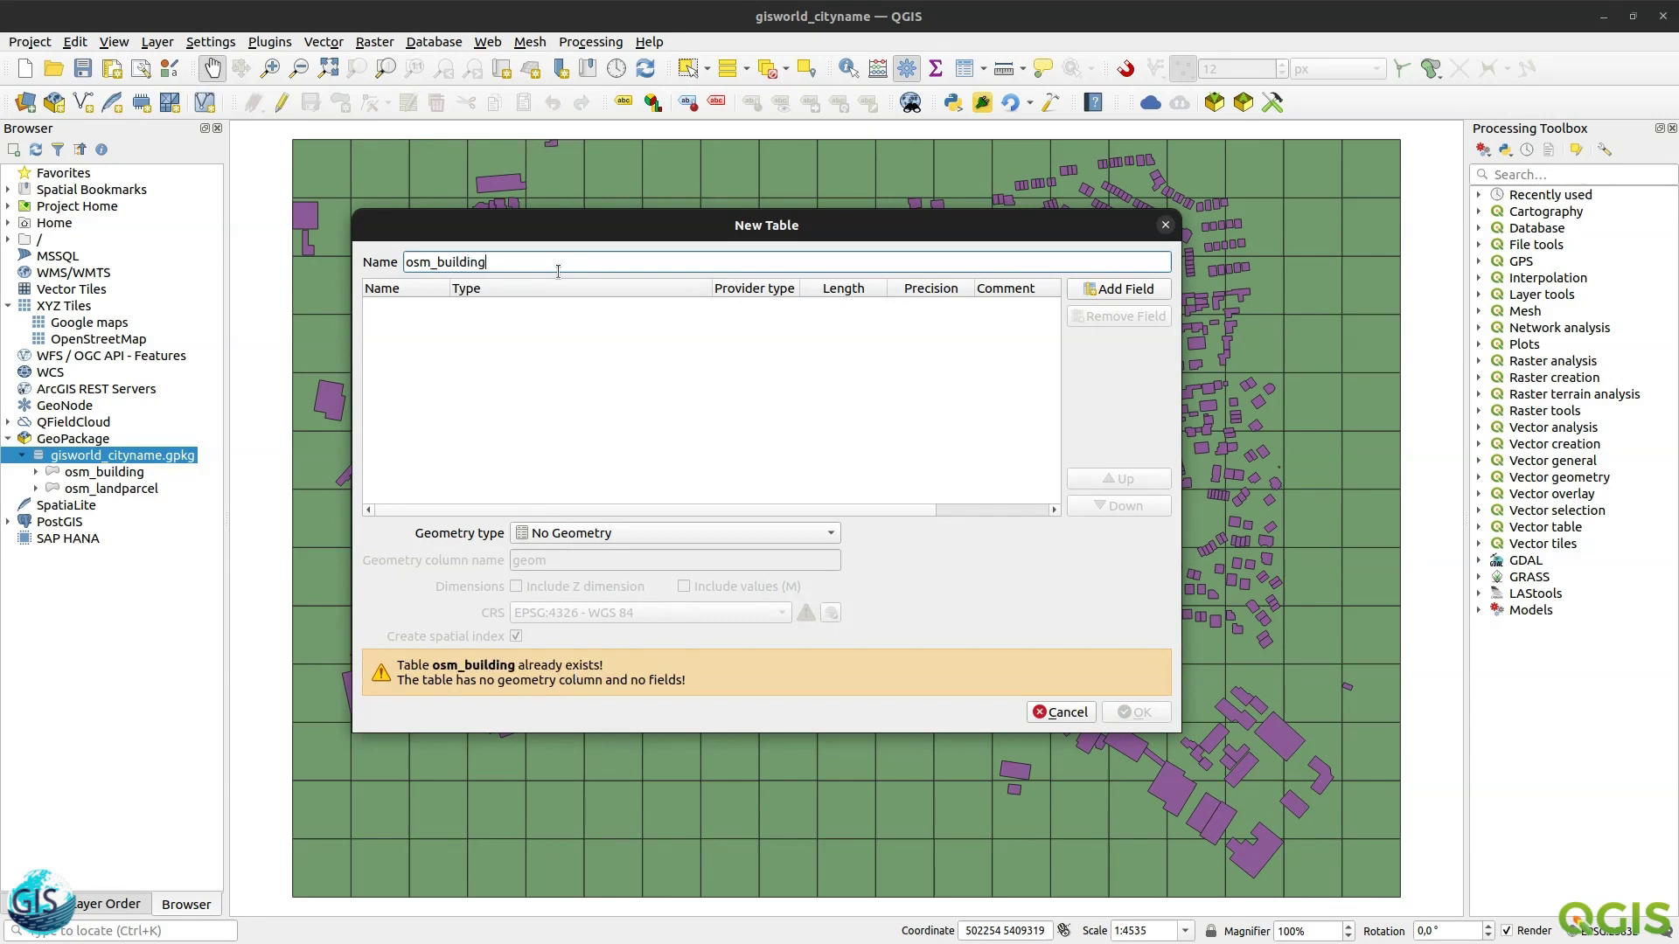
type("attribute")
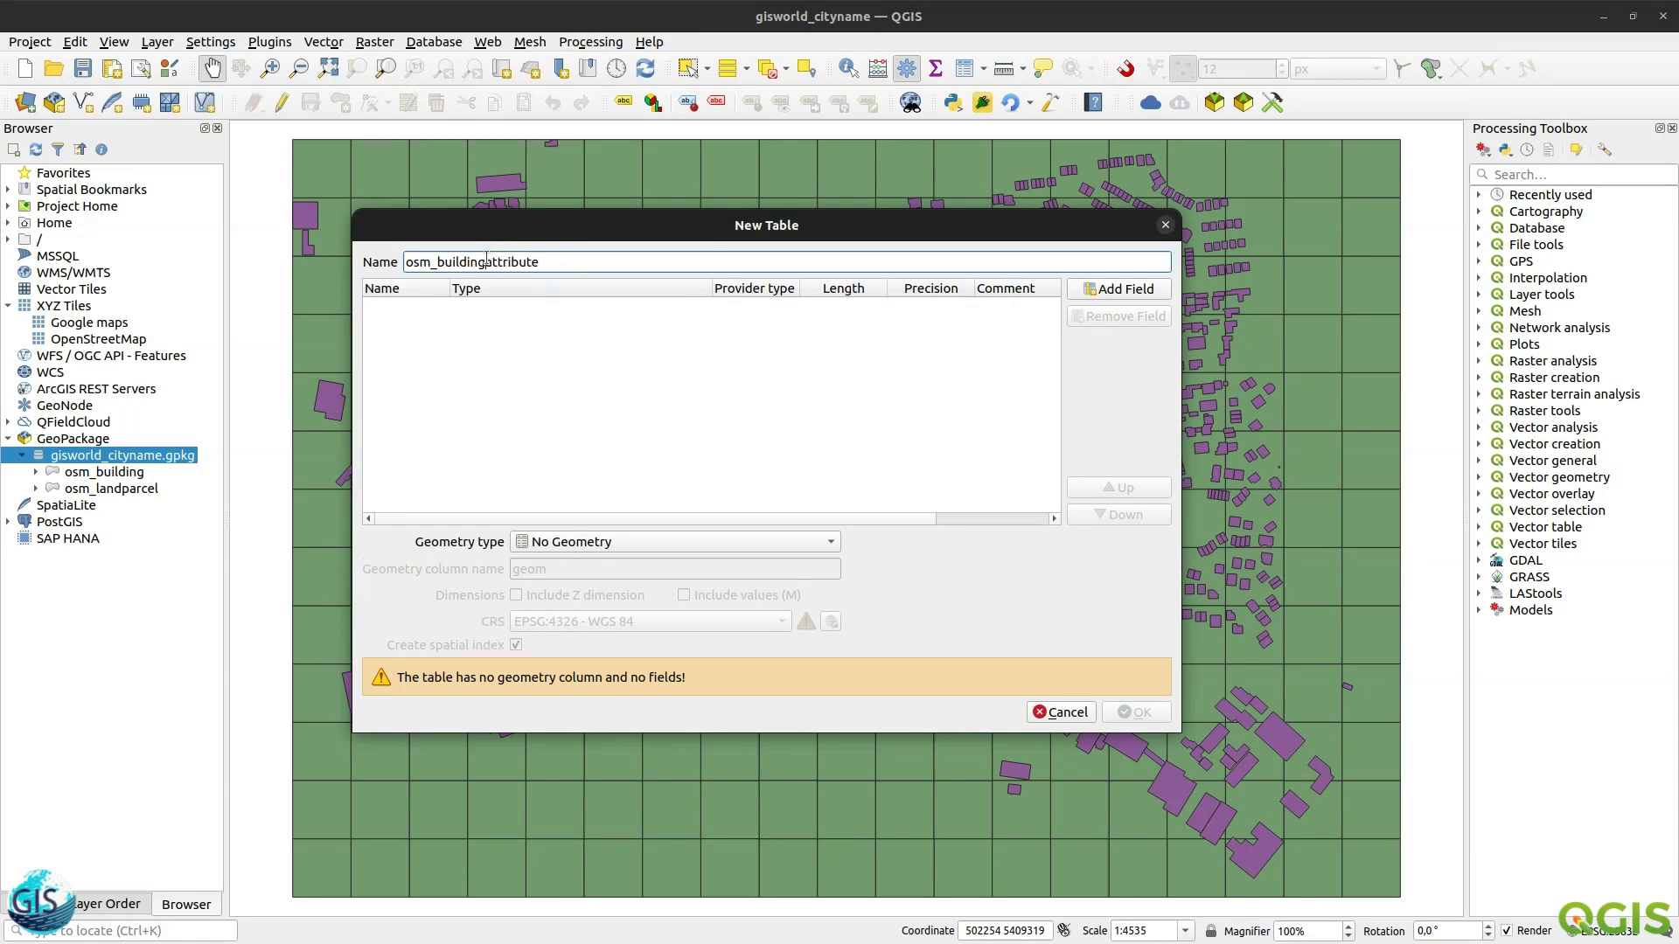
left_click_drag(486, 262, 564, 262)
left_click(549, 263)
type("__")
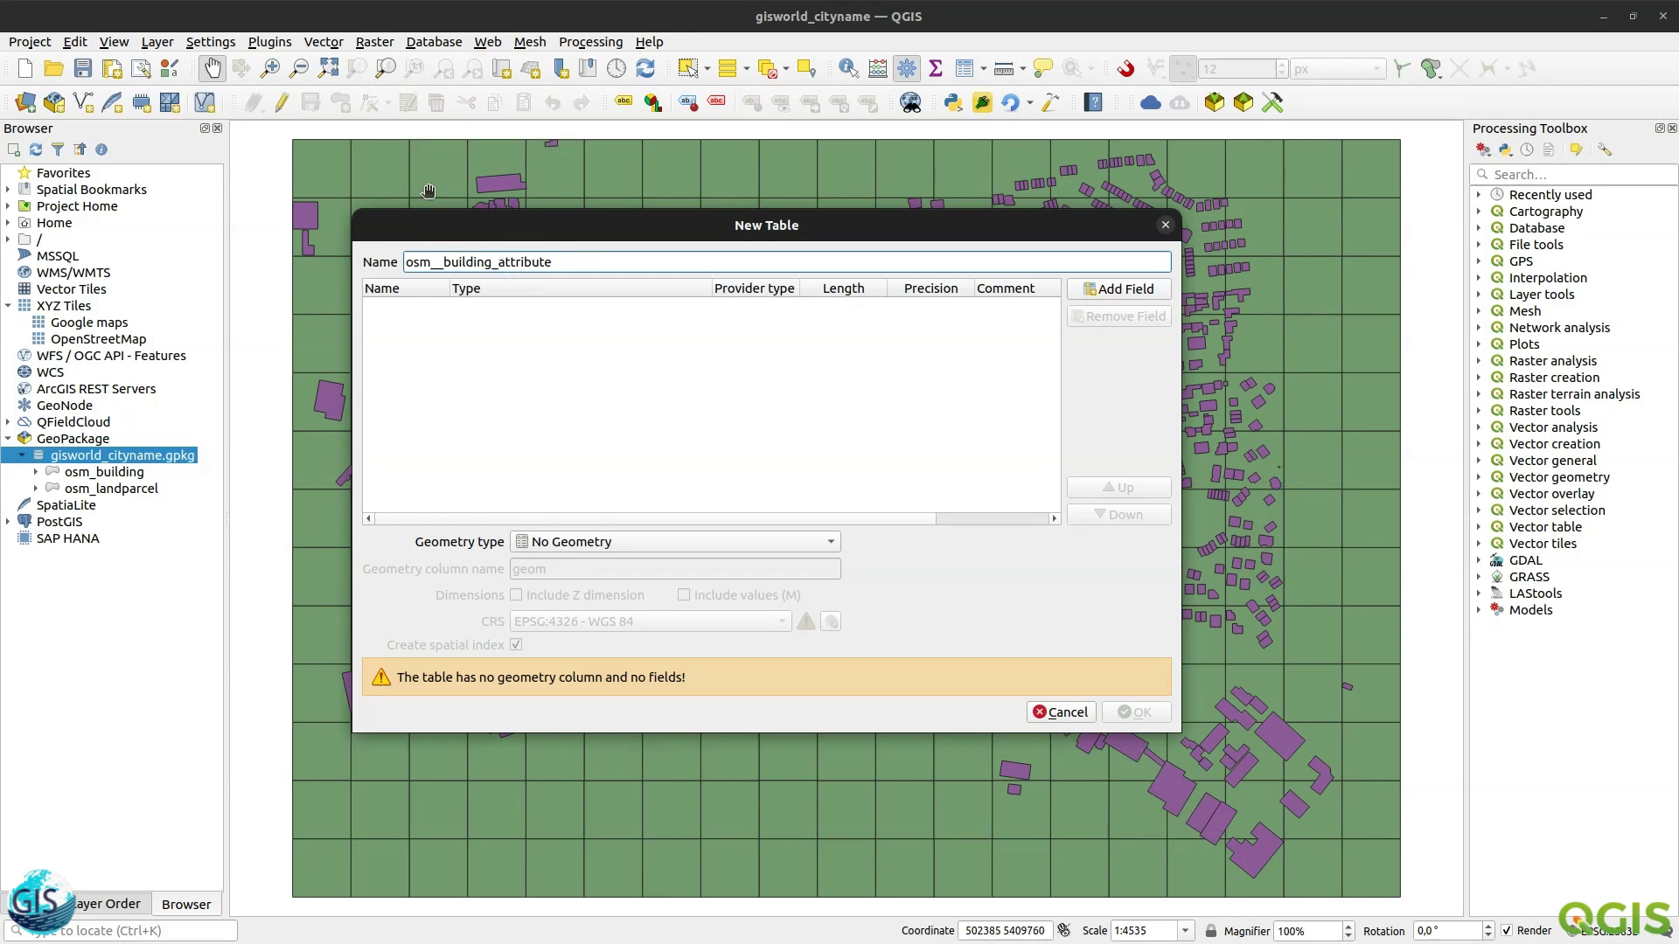
- Fix the underscores in the new table's name
double_click(442, 262)
left_click(494, 260)
left_click_drag(443, 262, 390, 268)
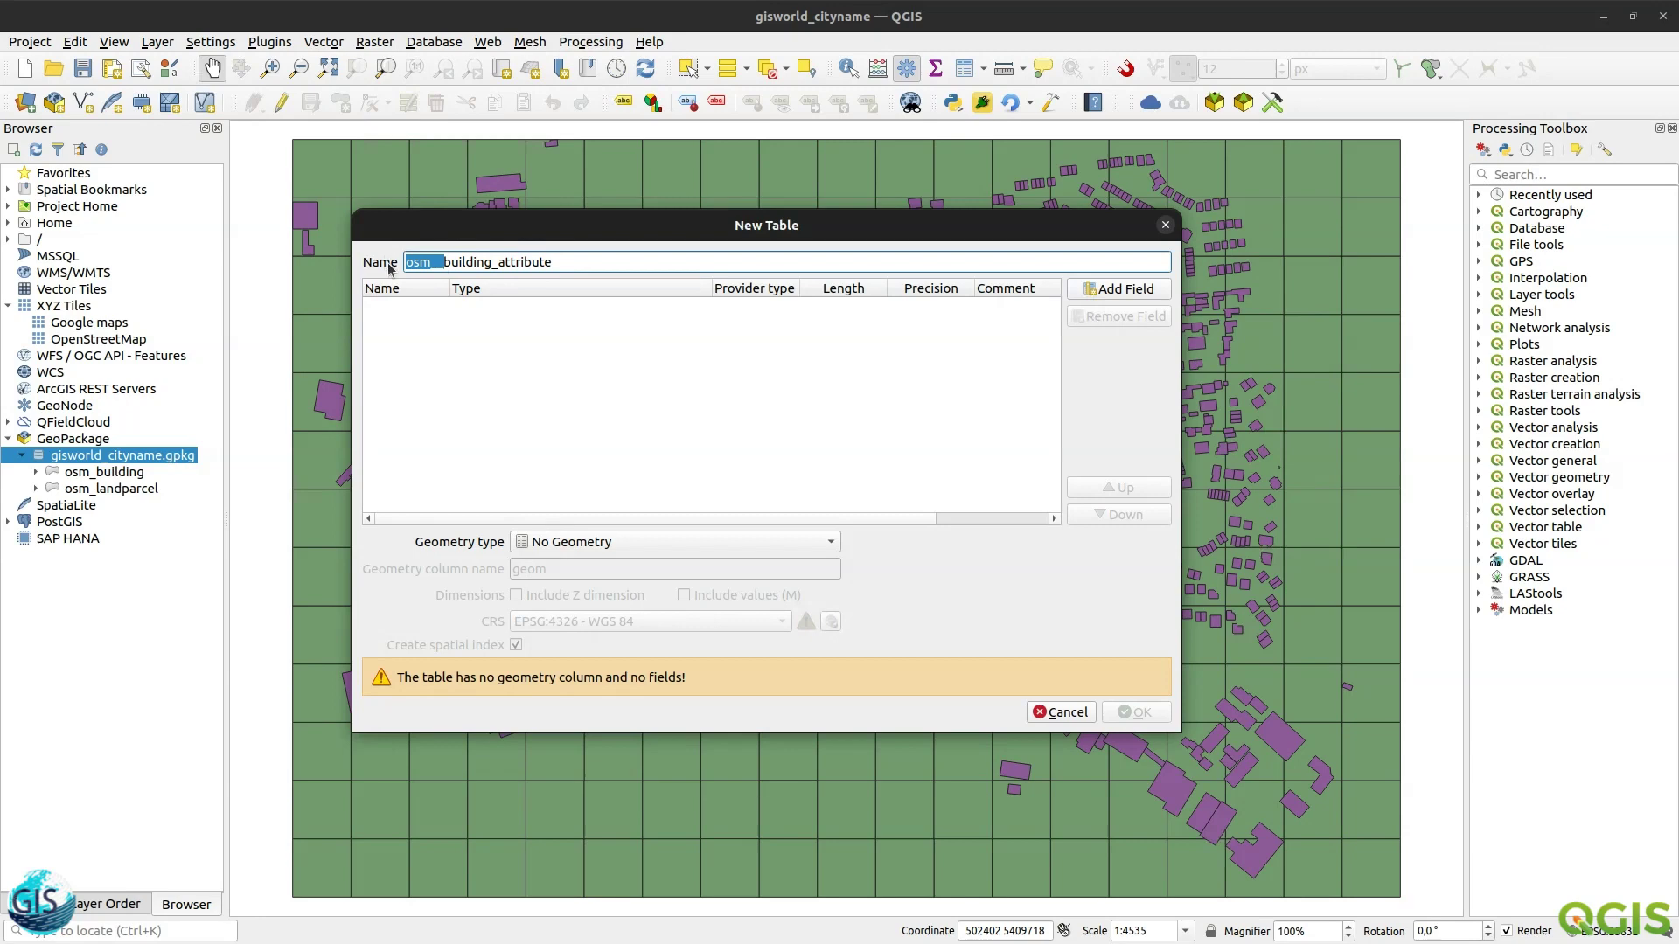
left_click(446, 263)
key("BackSpace")
left_click(490, 263)
key("BackSpace")
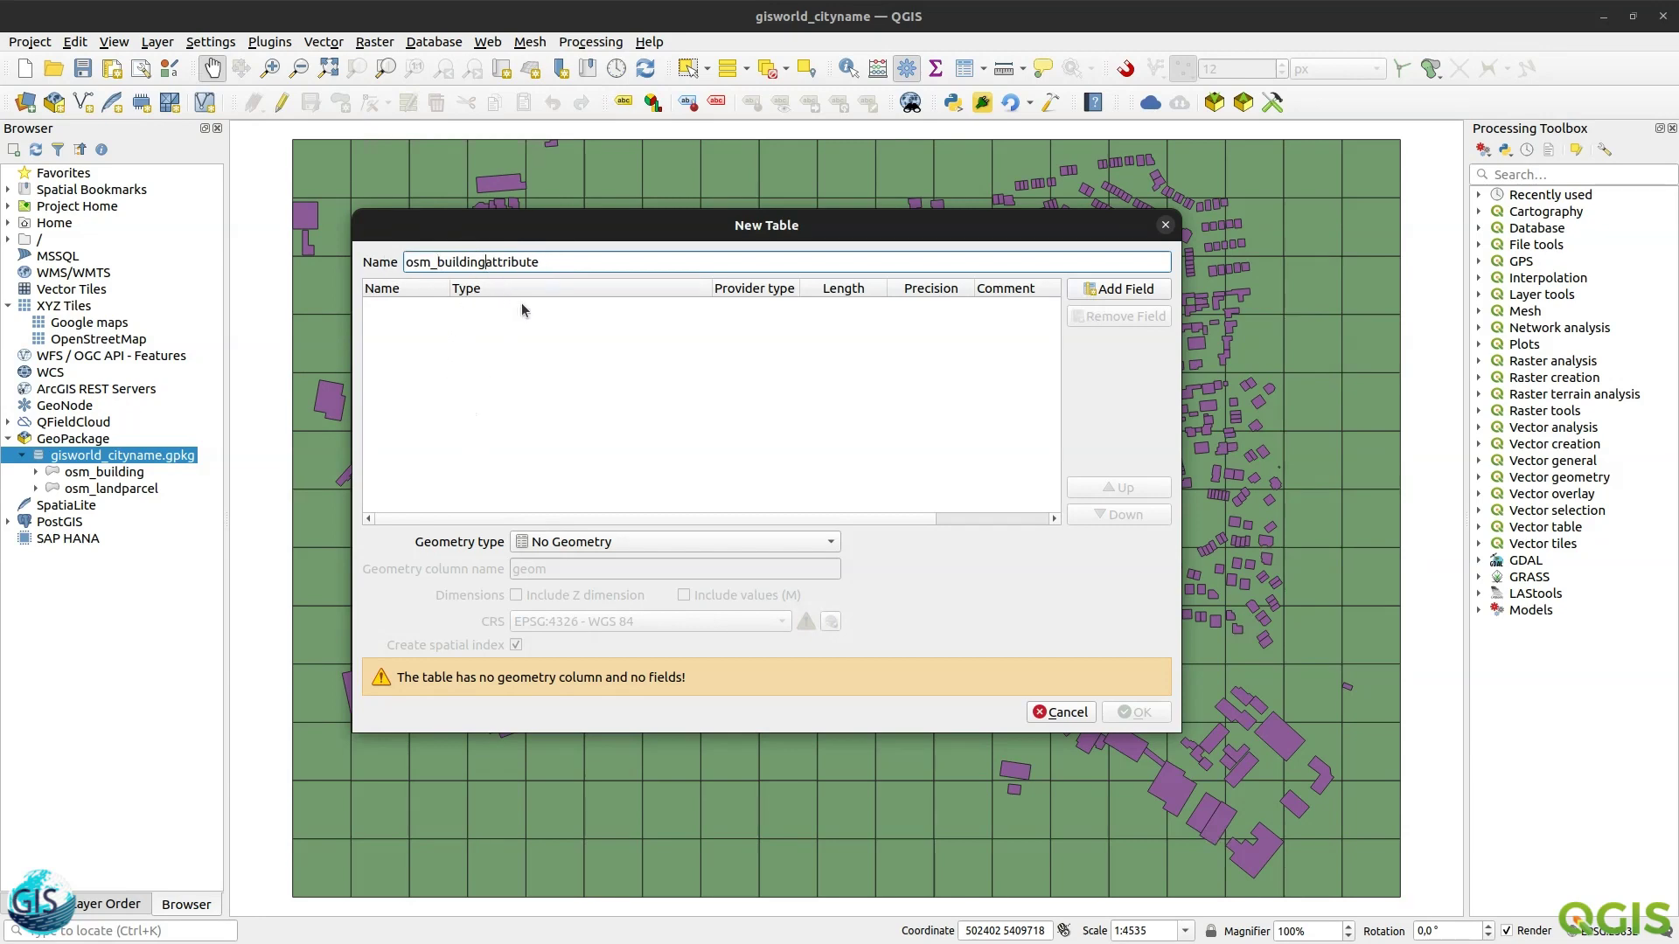
left_click(501, 323)
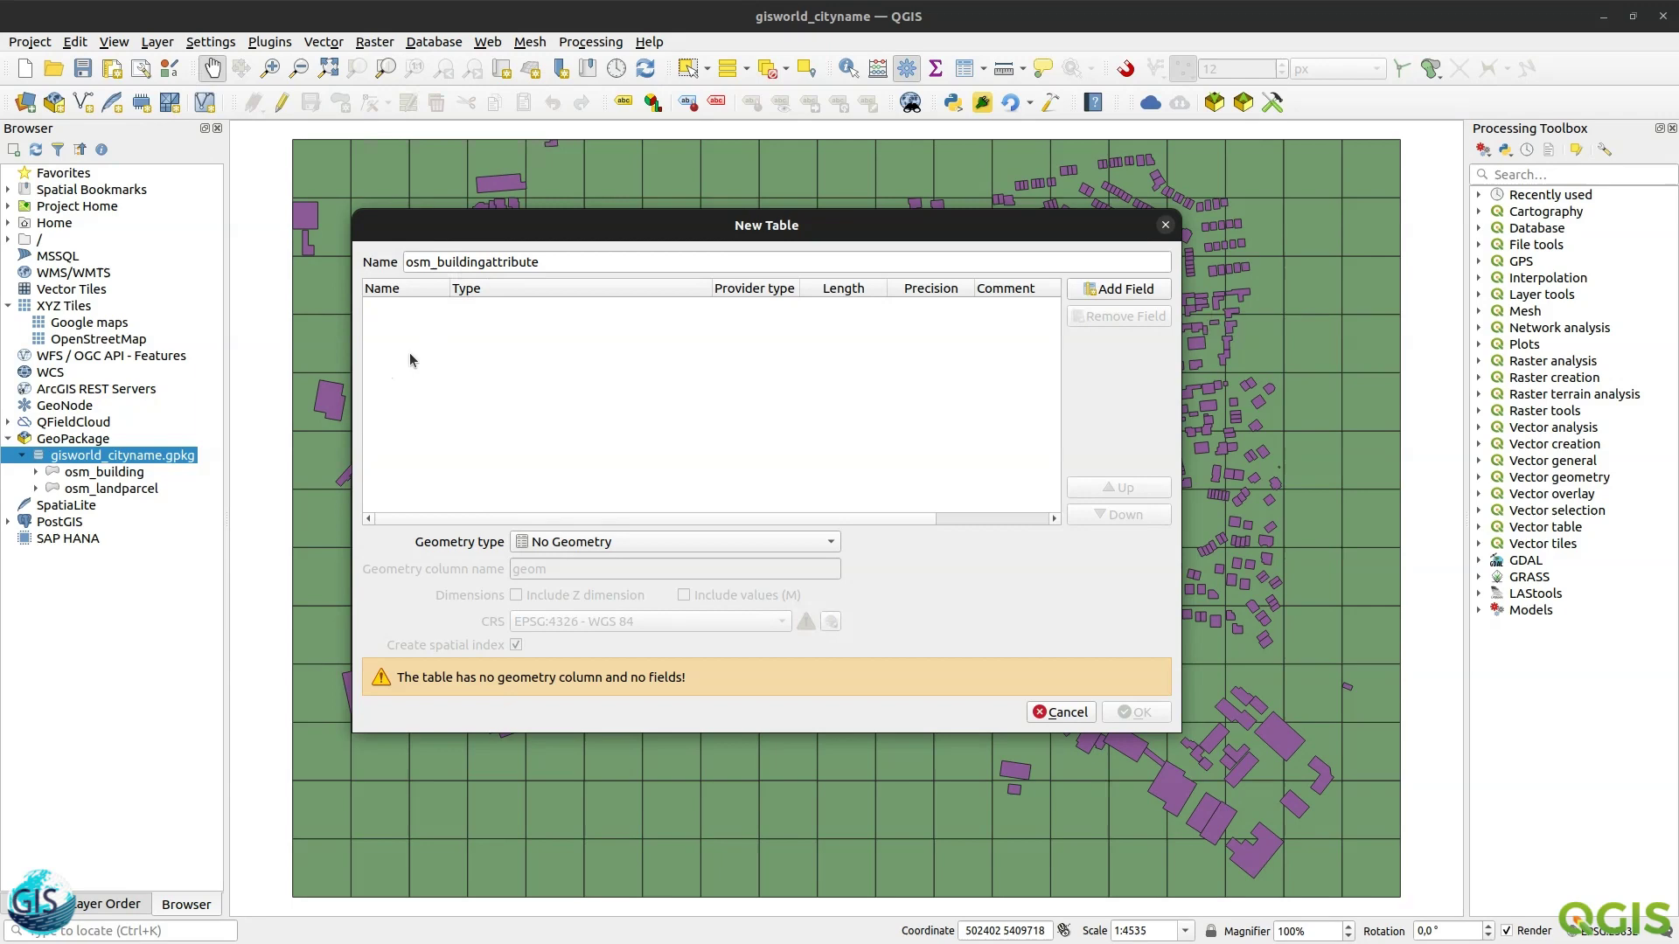
- Settle the table name as osm_buildingattribute with a lowercase b
left_click(441, 263)
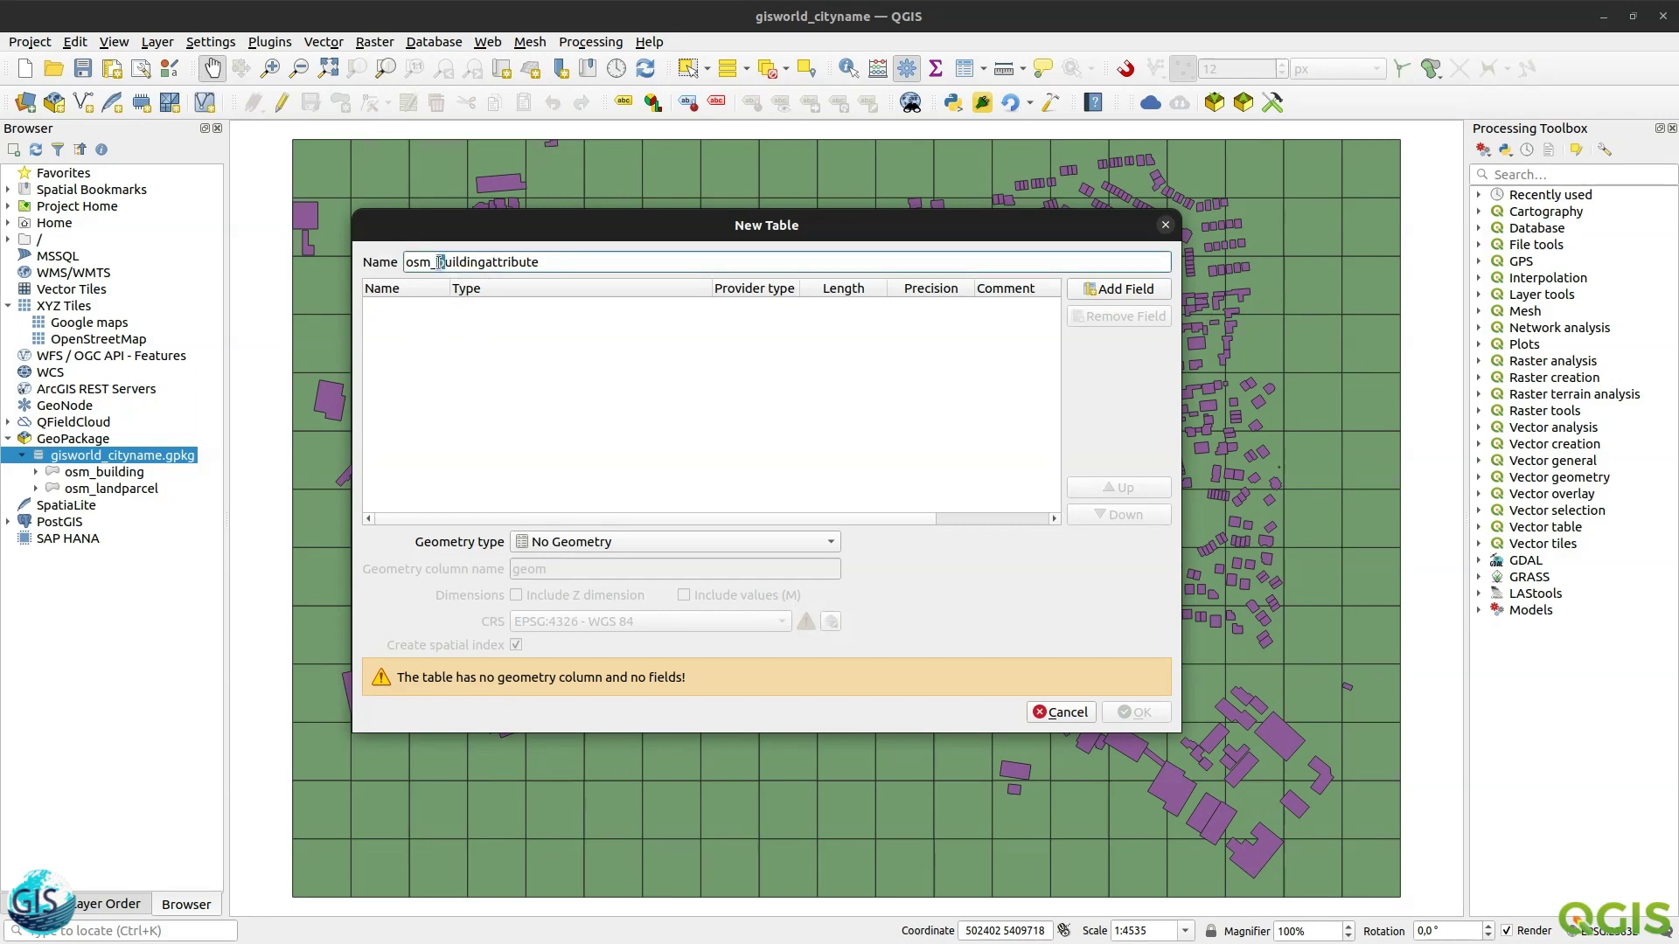
key("Delete")
type("B")
type("a")
key("Left")
key("Left")
key("Left")
key("Left")
key("Left")
key("Left")
key("BackSpace")
type("b")
left_click(668, 313)
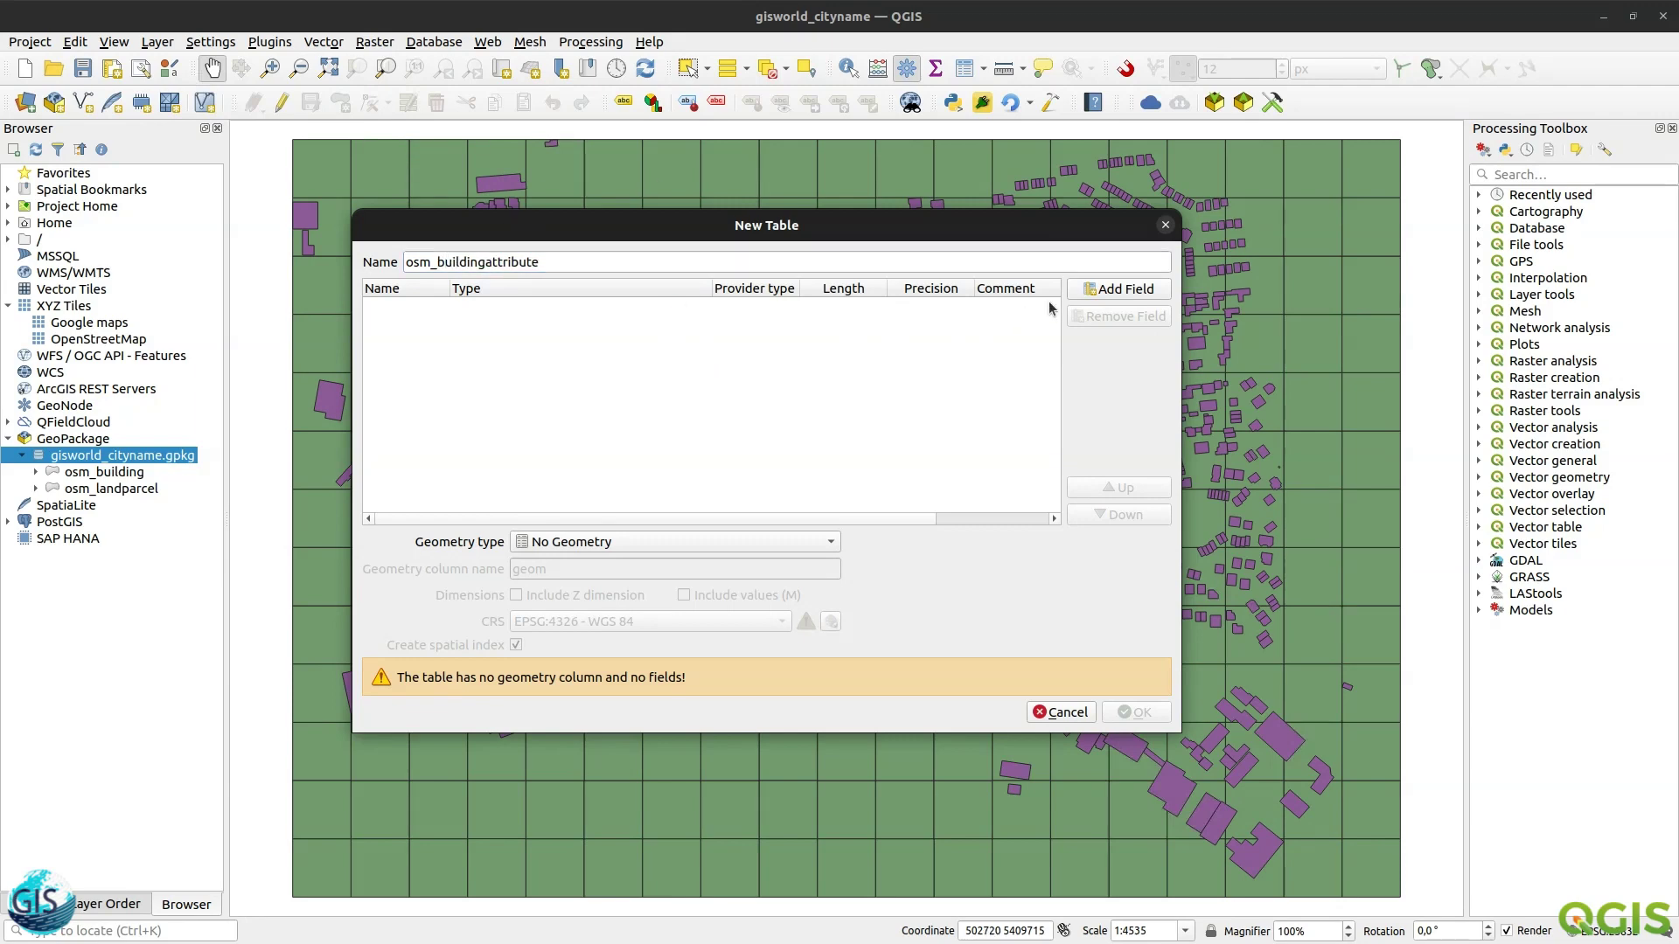
- Add a first field and name it gml_id
left_click(1093, 291)
left_click(412, 301)
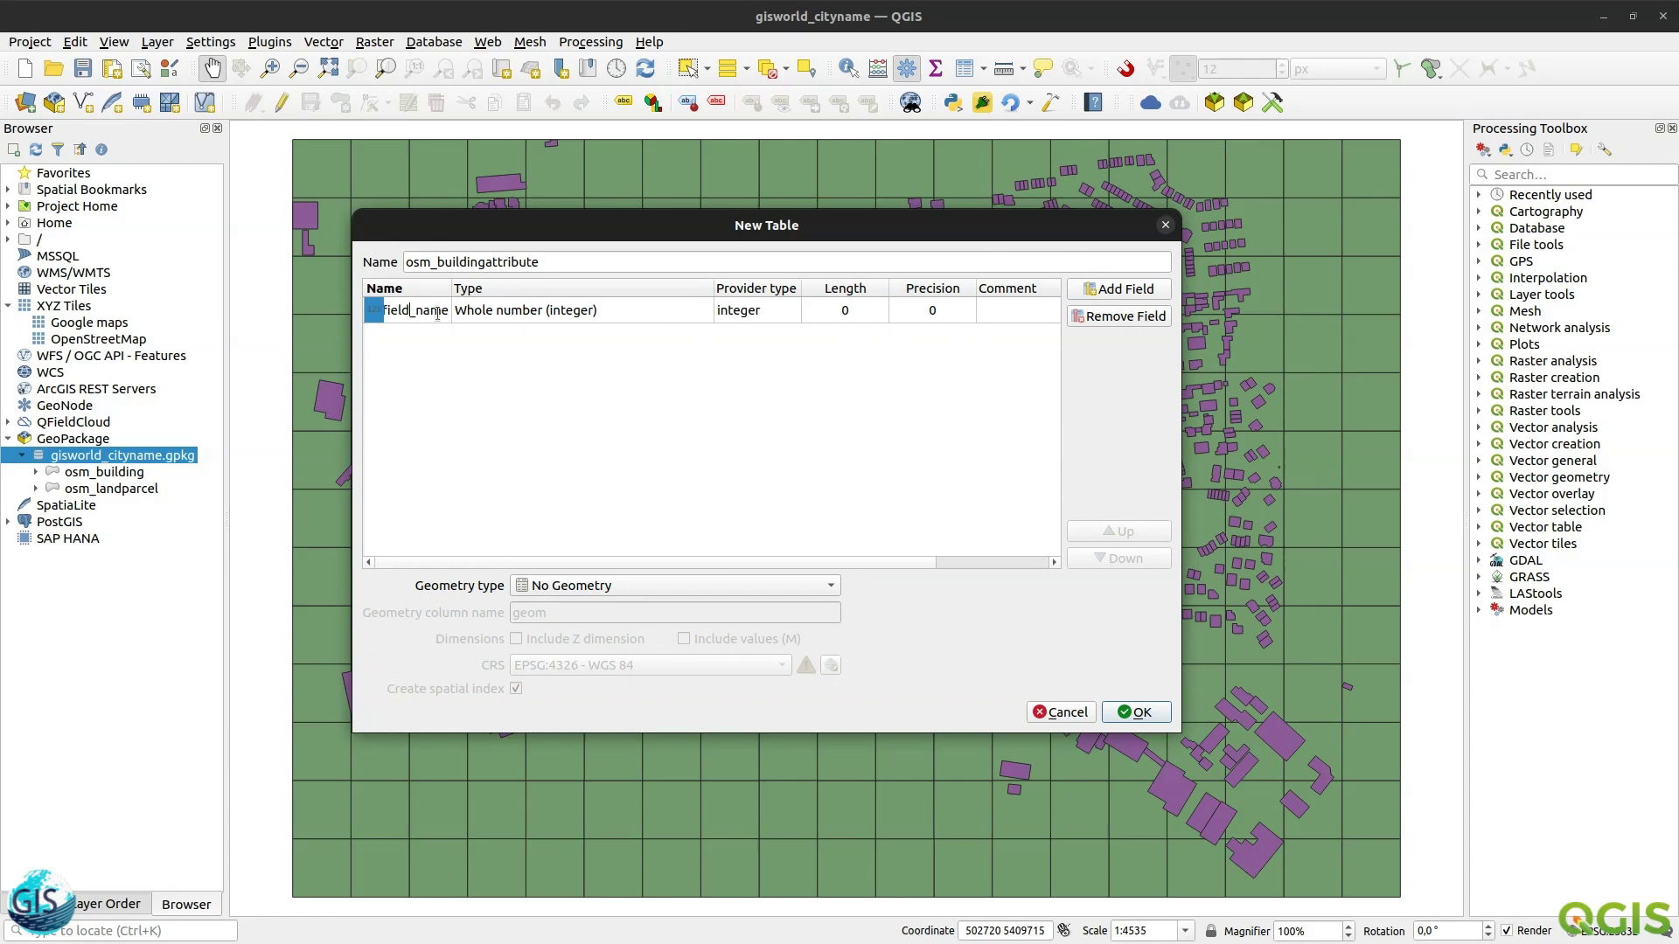
key("ctrl+z")
type("ng")
type("_id")
left_click_drag(438, 313, 528, 289)
left_click(486, 343)
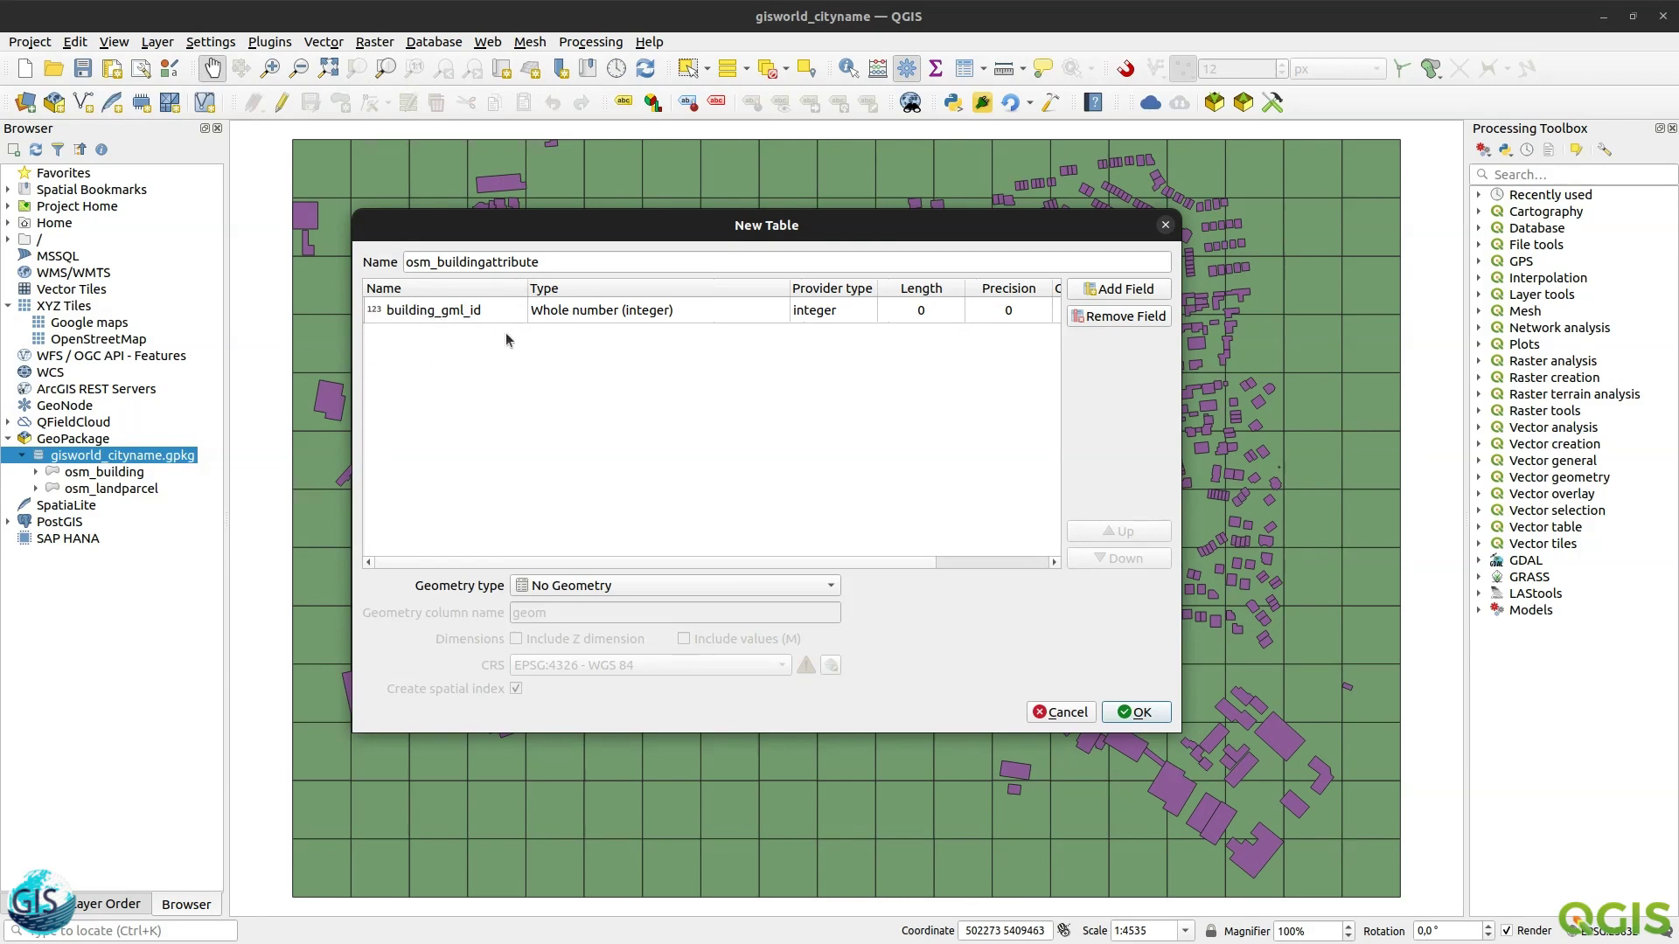
left_click(482, 317)
left_click(442, 312)
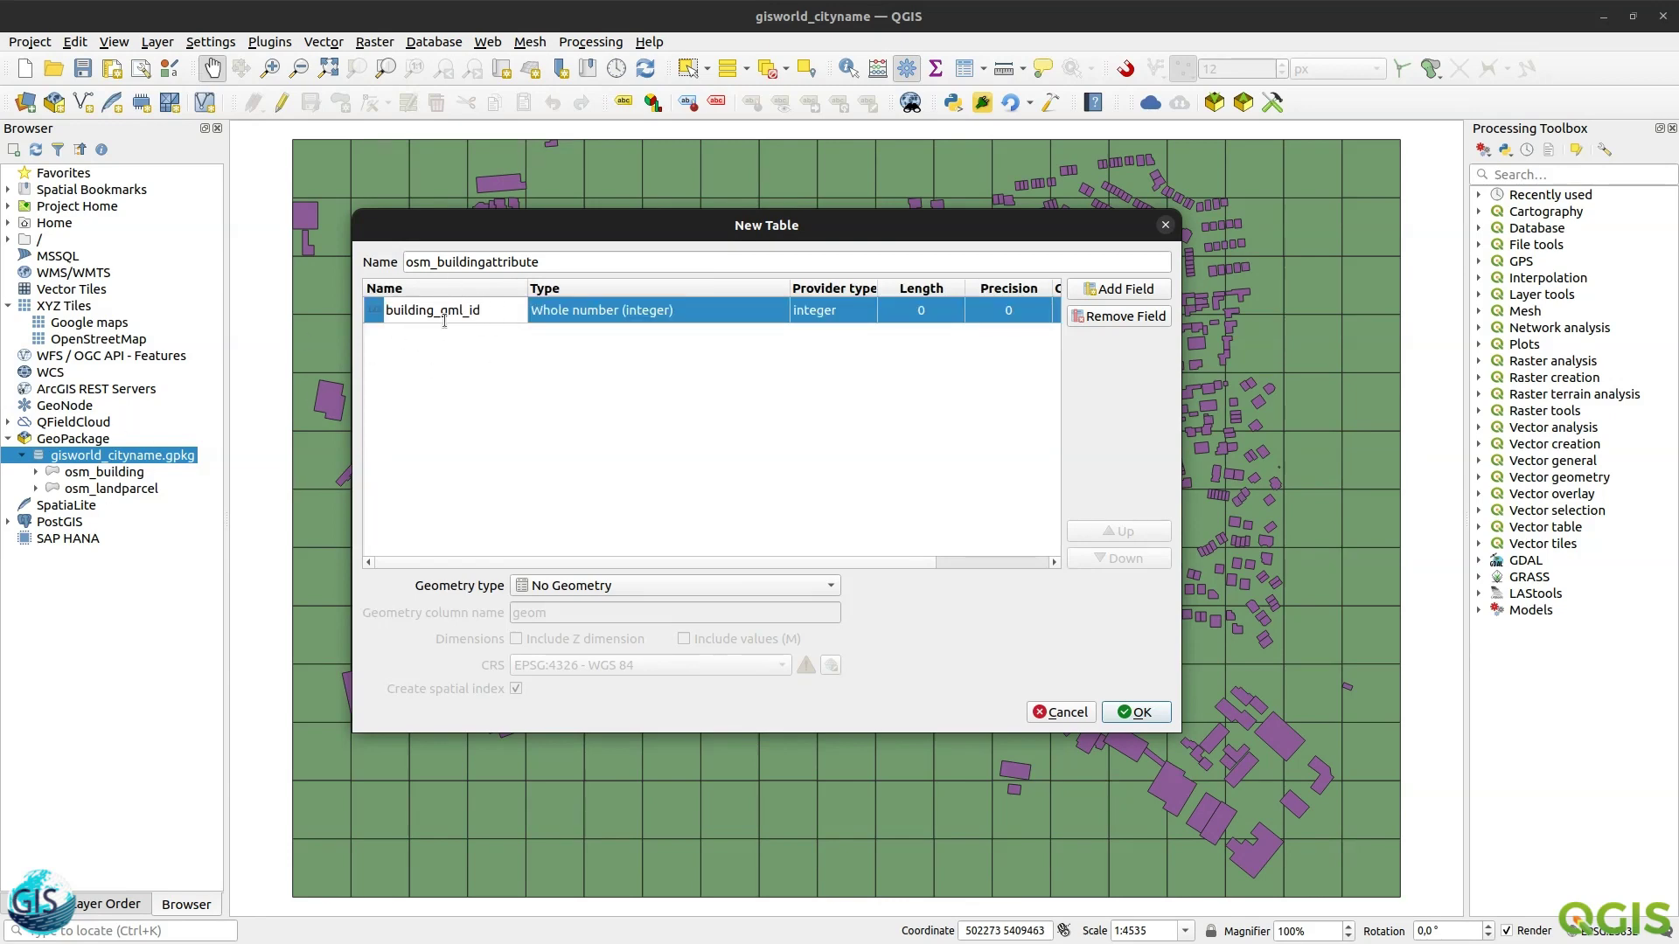
left_click_drag(441, 313, 381, 312)
key("BackSpace")
left_click(523, 359)
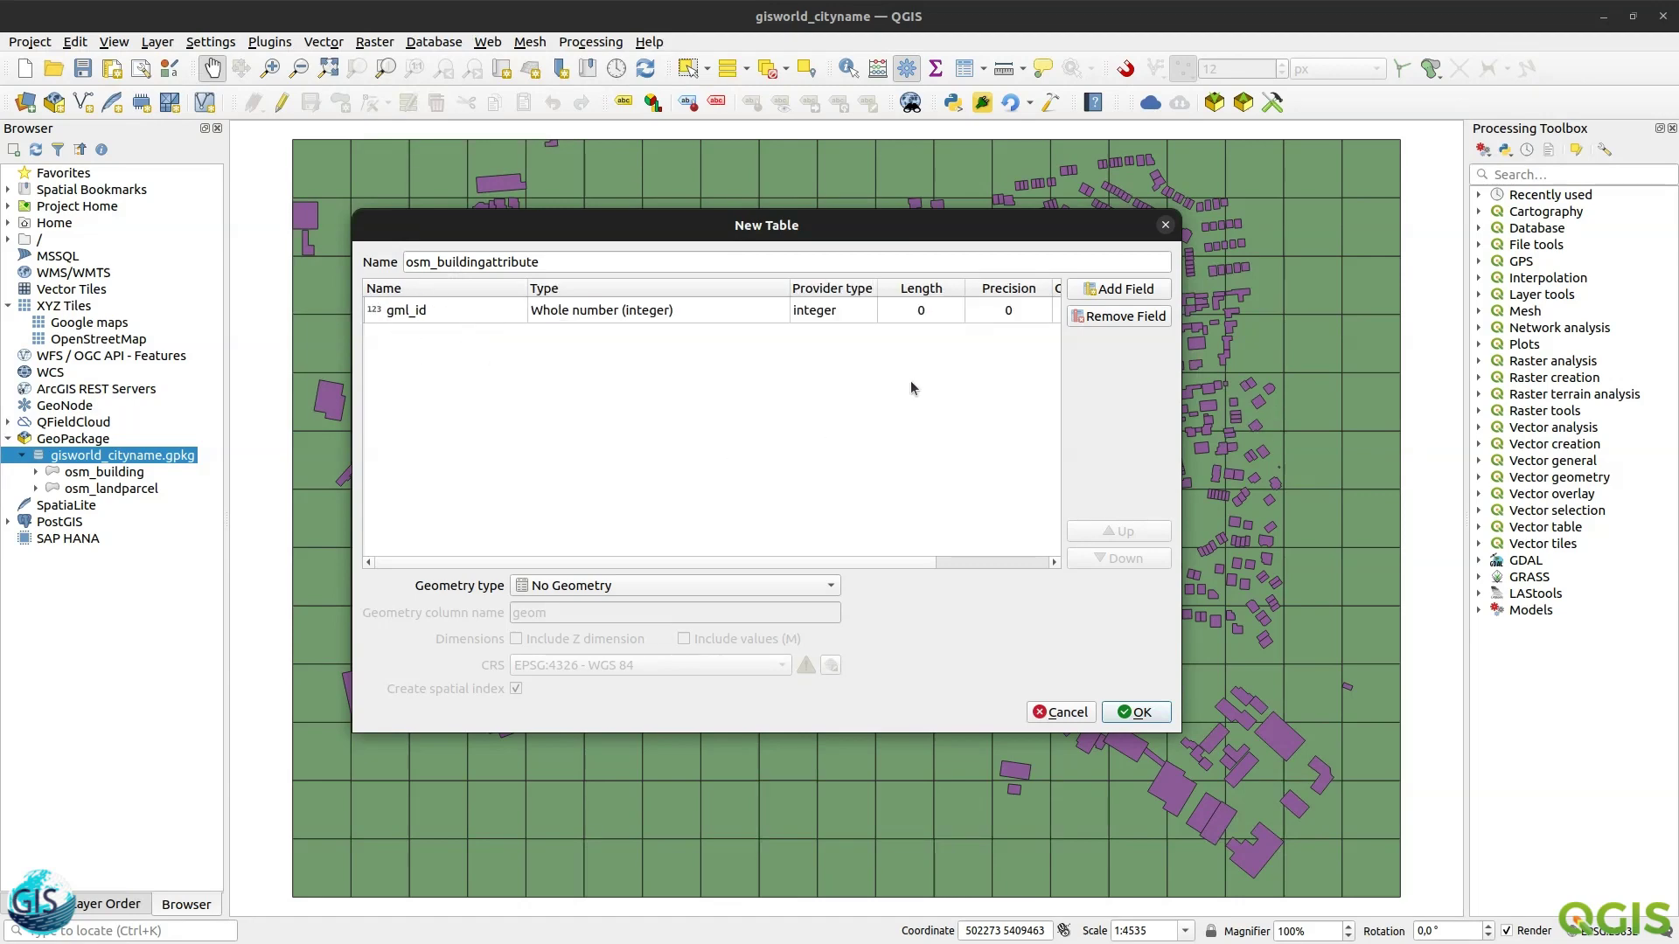
- Make gml_id a Text (string) field and begin editing its length
left_click(771, 308)
left_click(771, 308)
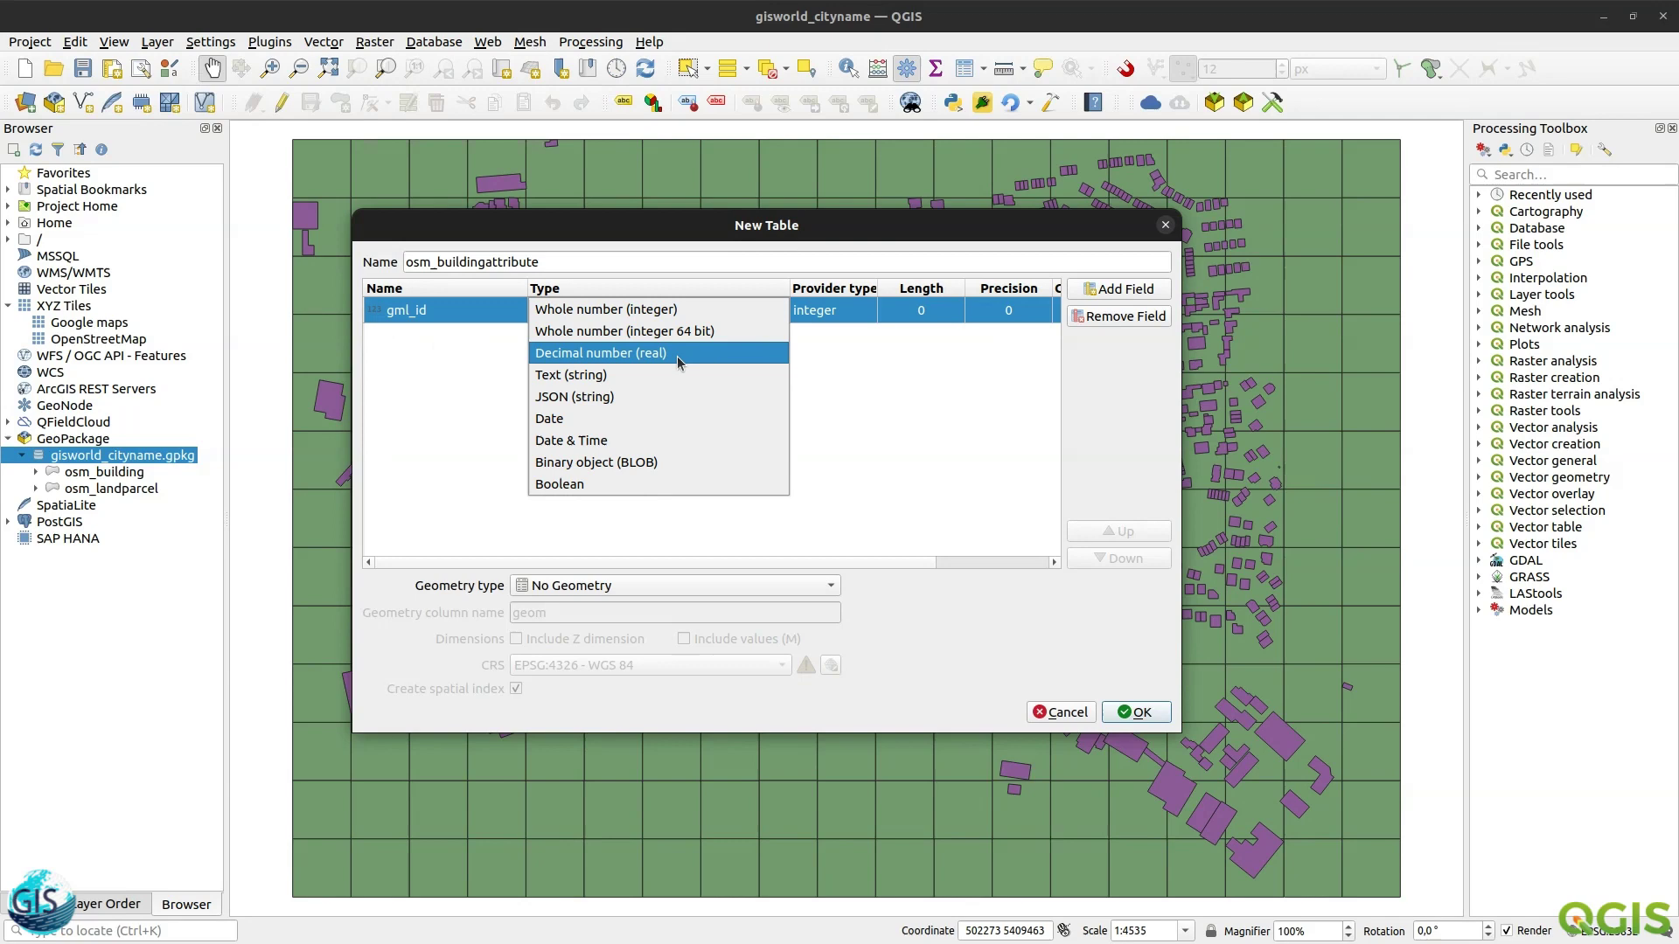
left_click(647, 374)
left_click(837, 313)
left_click(900, 311)
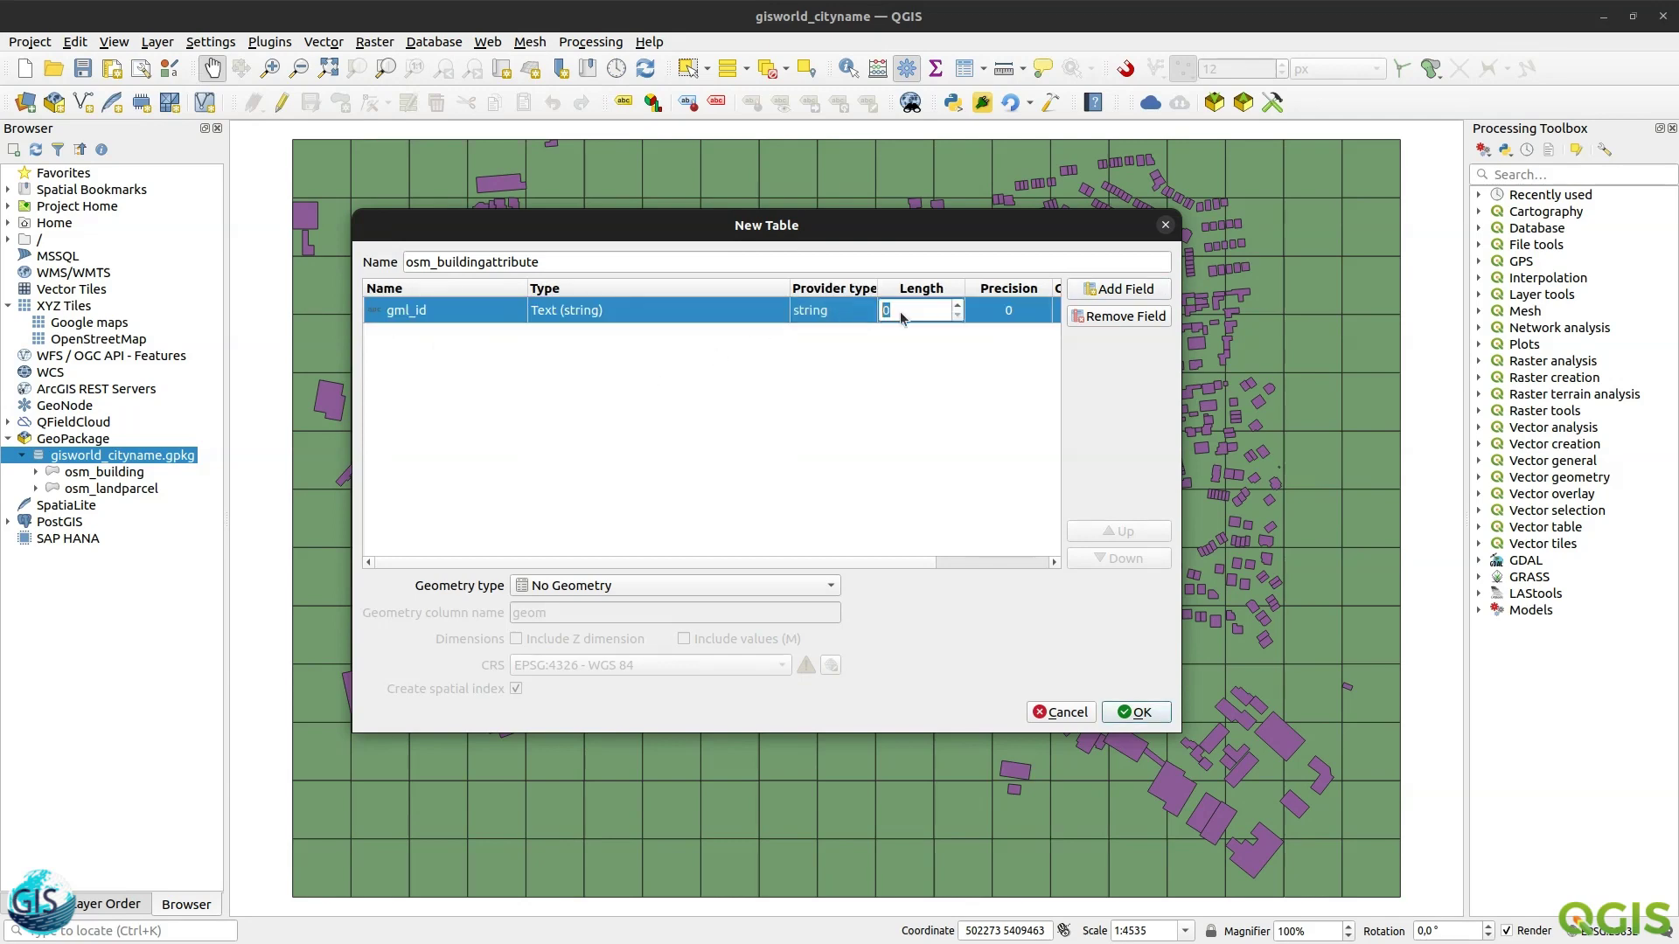
- Set gml_id's length to 256 and add a usage Text (string) field of length 256
type("256")
left_click(1126, 298)
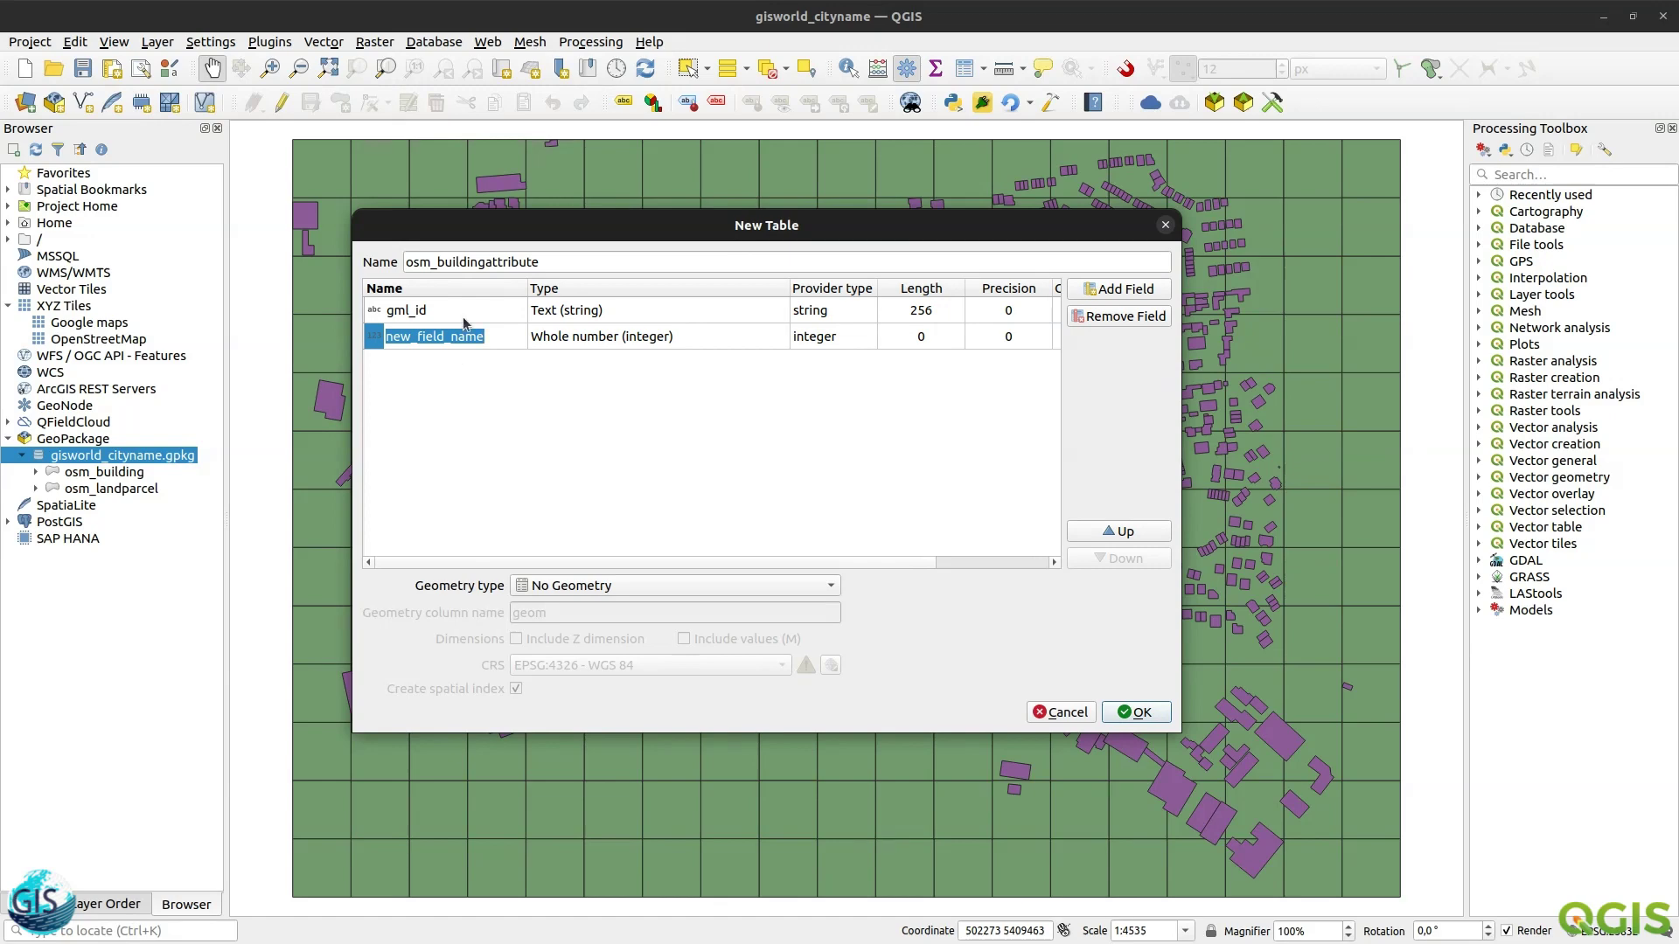
type("usage")
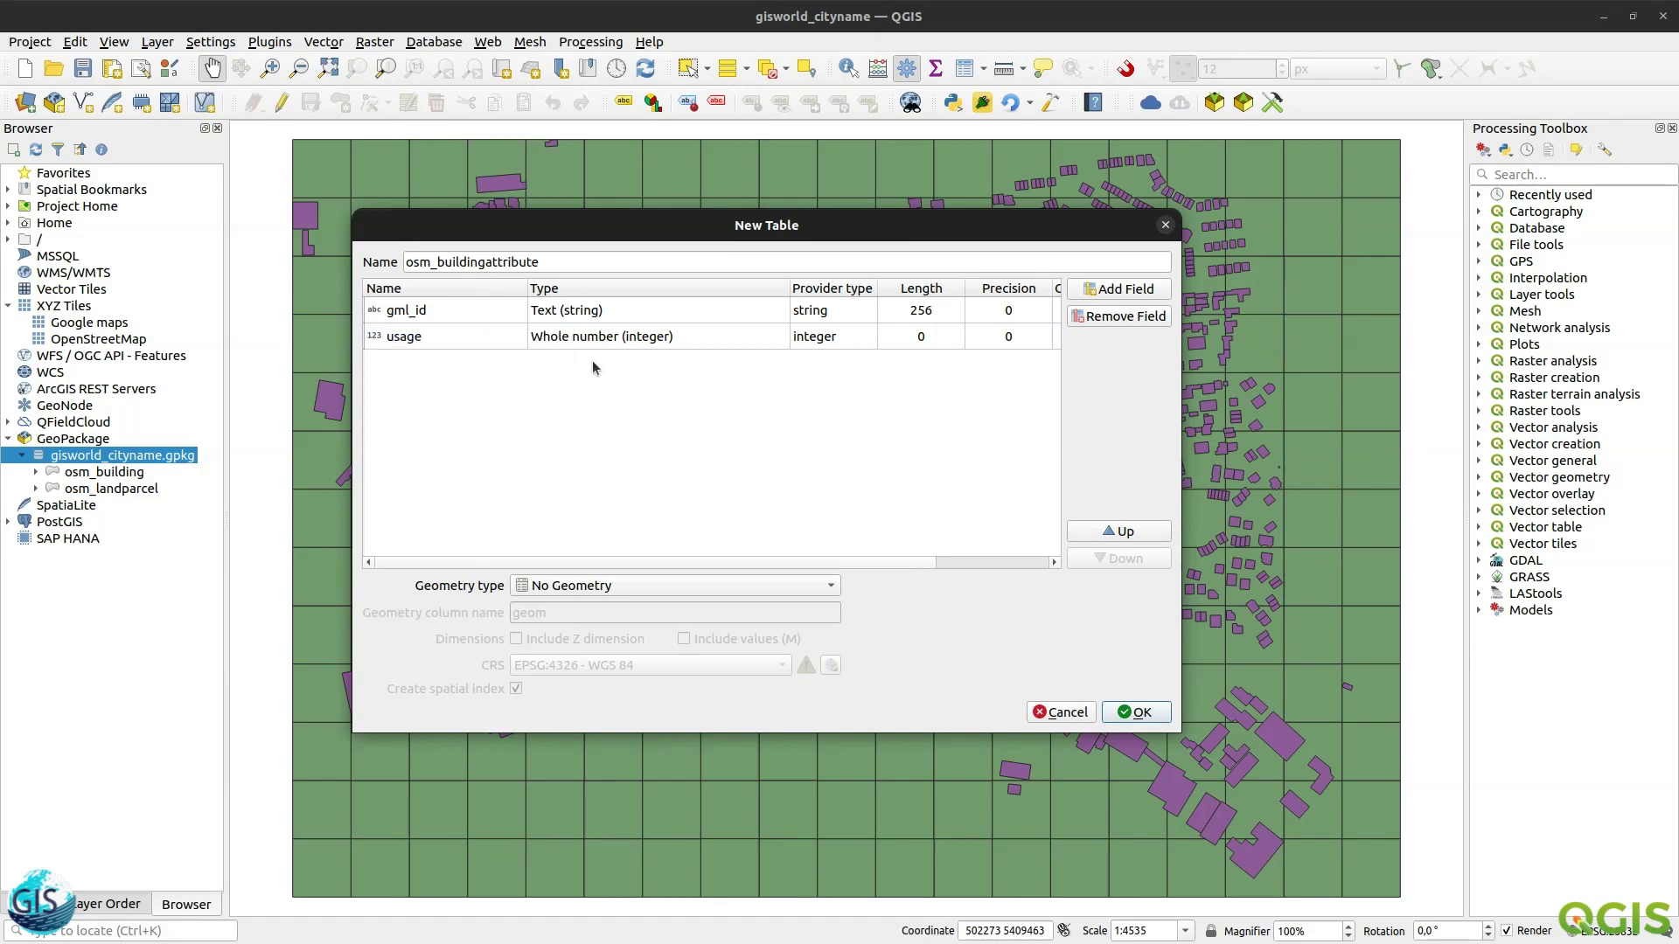
left_click(590, 340)
left_click(595, 340)
left_click(573, 401)
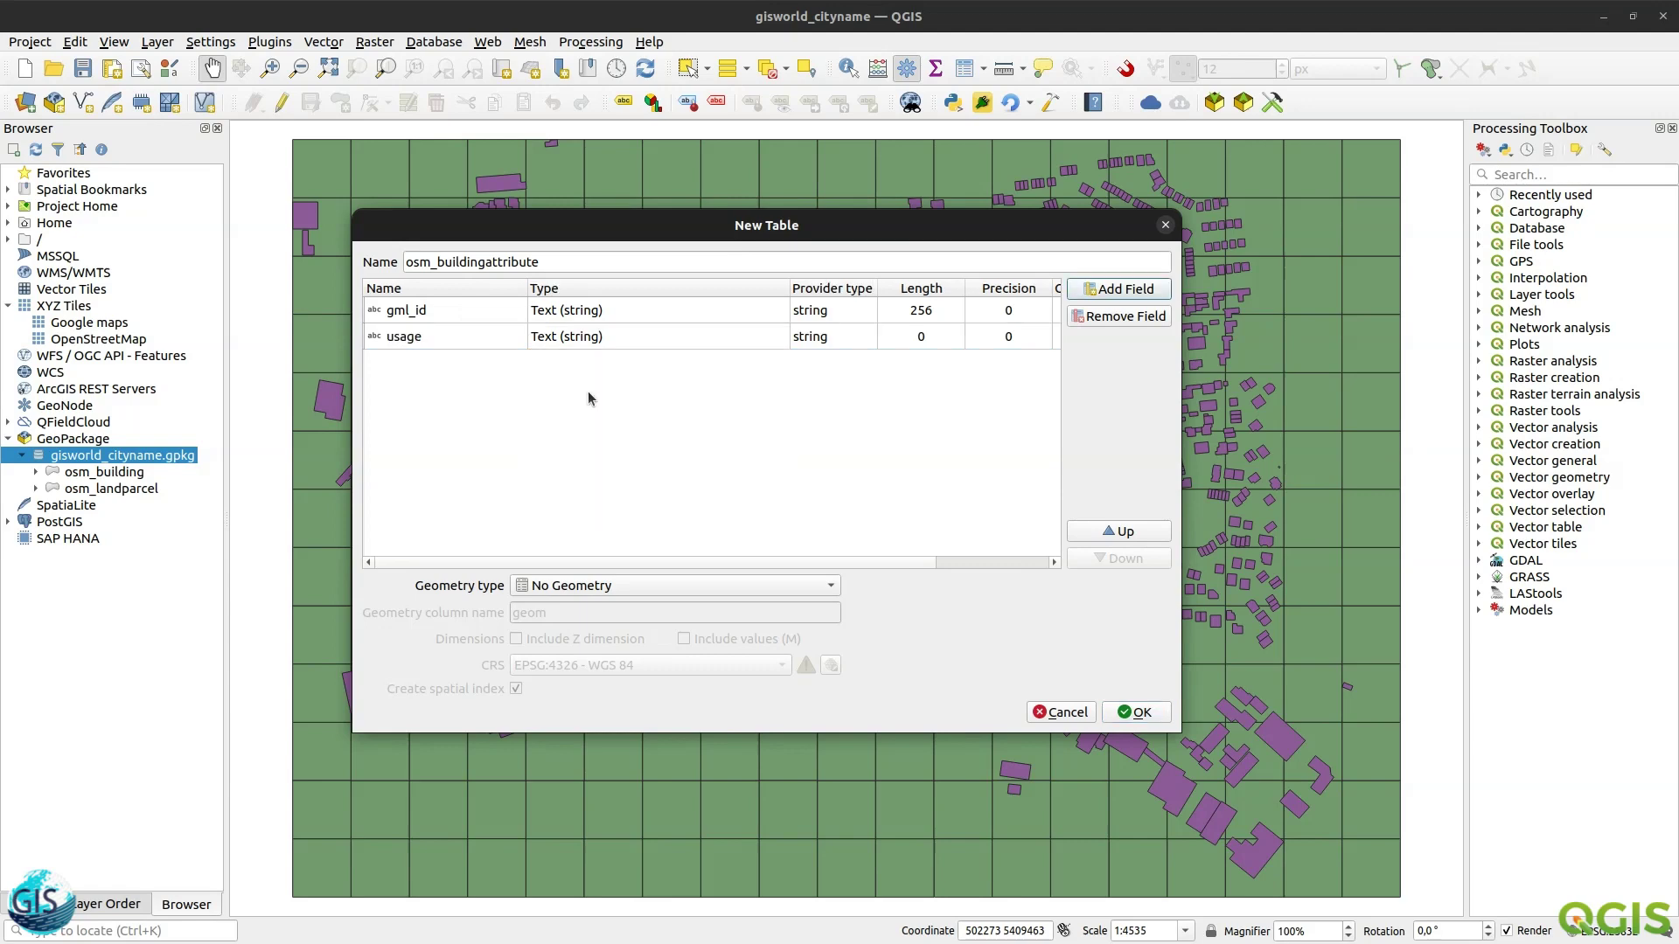
left_click(918, 337)
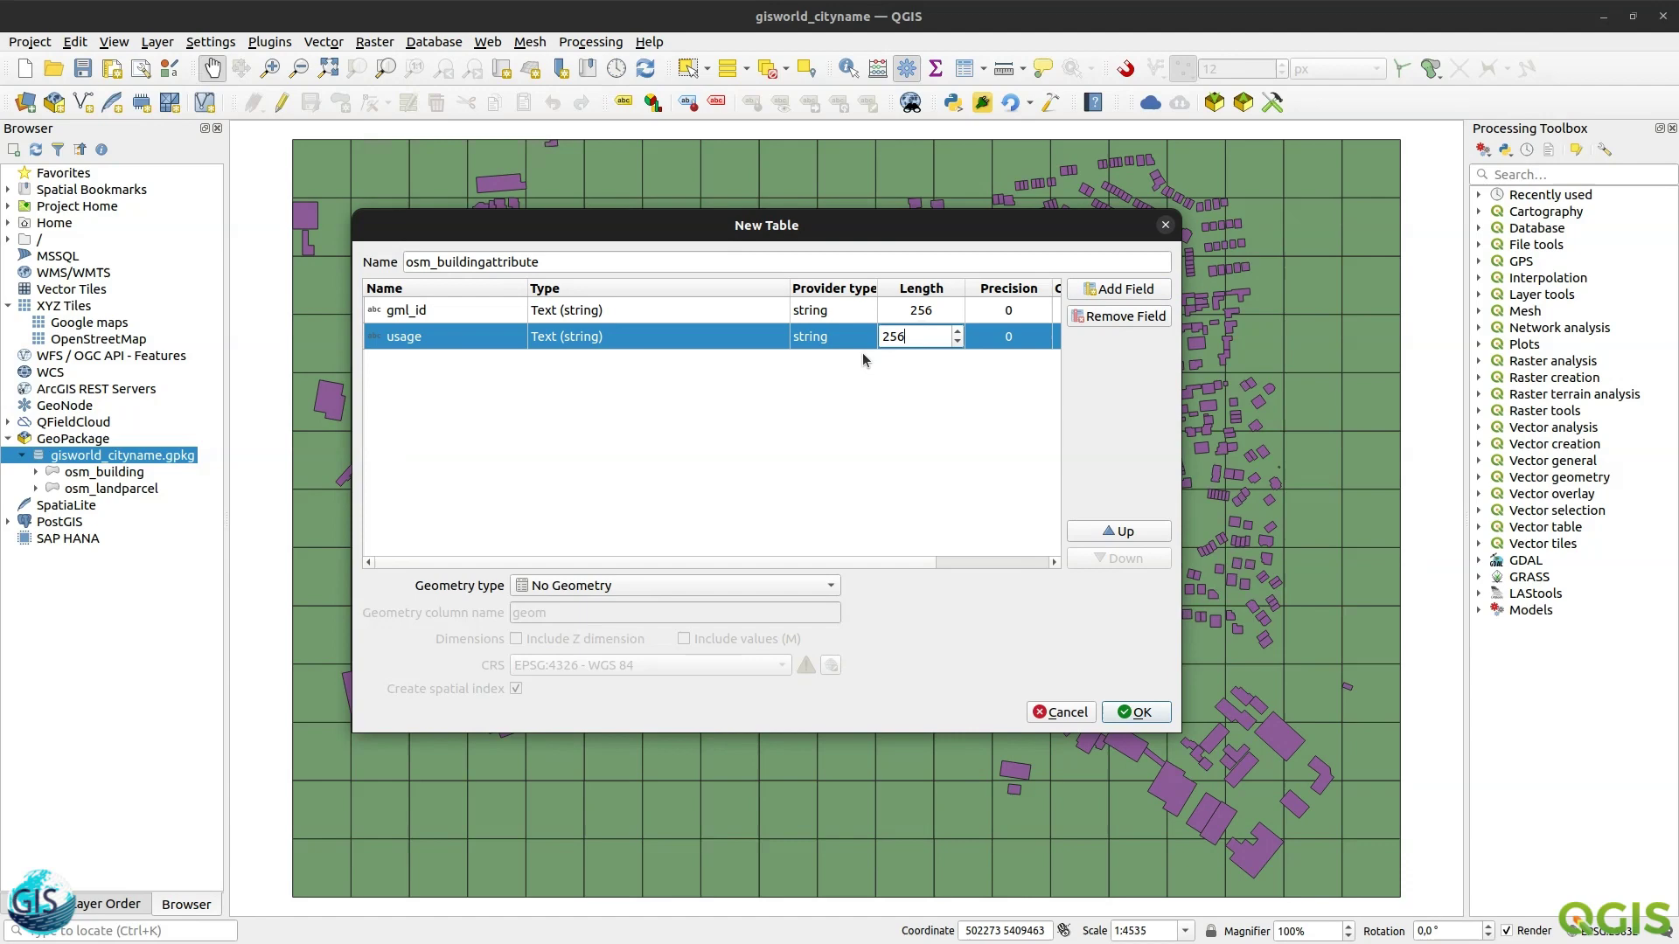
left_click(910, 401)
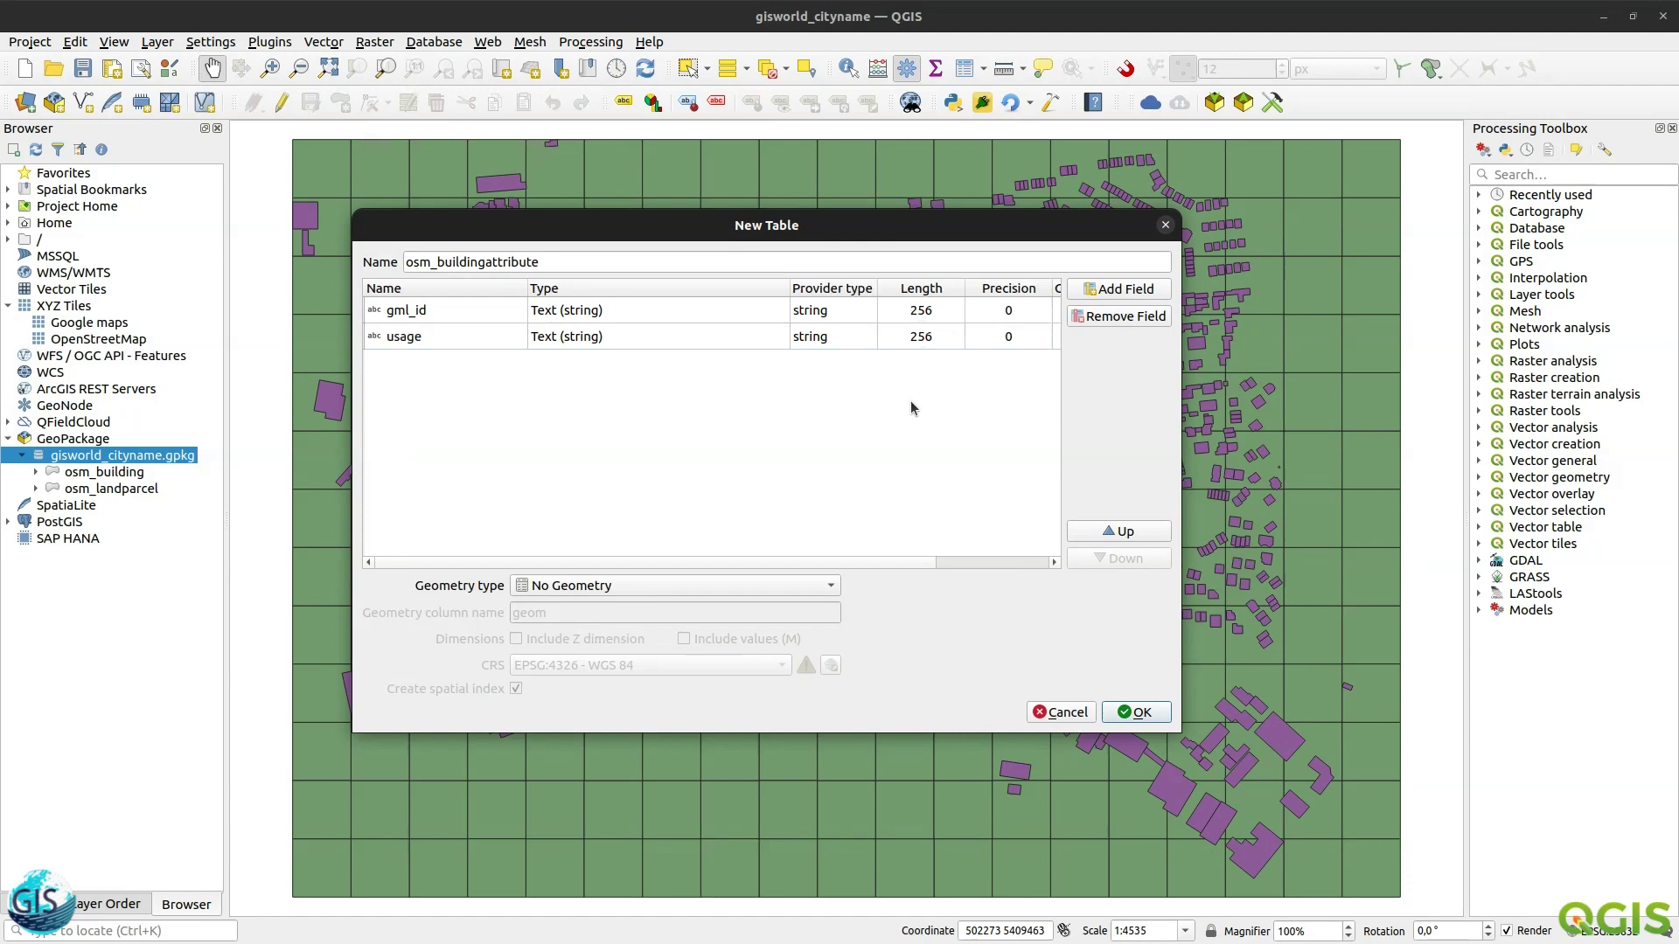
- Add the created_time and modified_time fields
left_click(1125, 291)
type("creat")
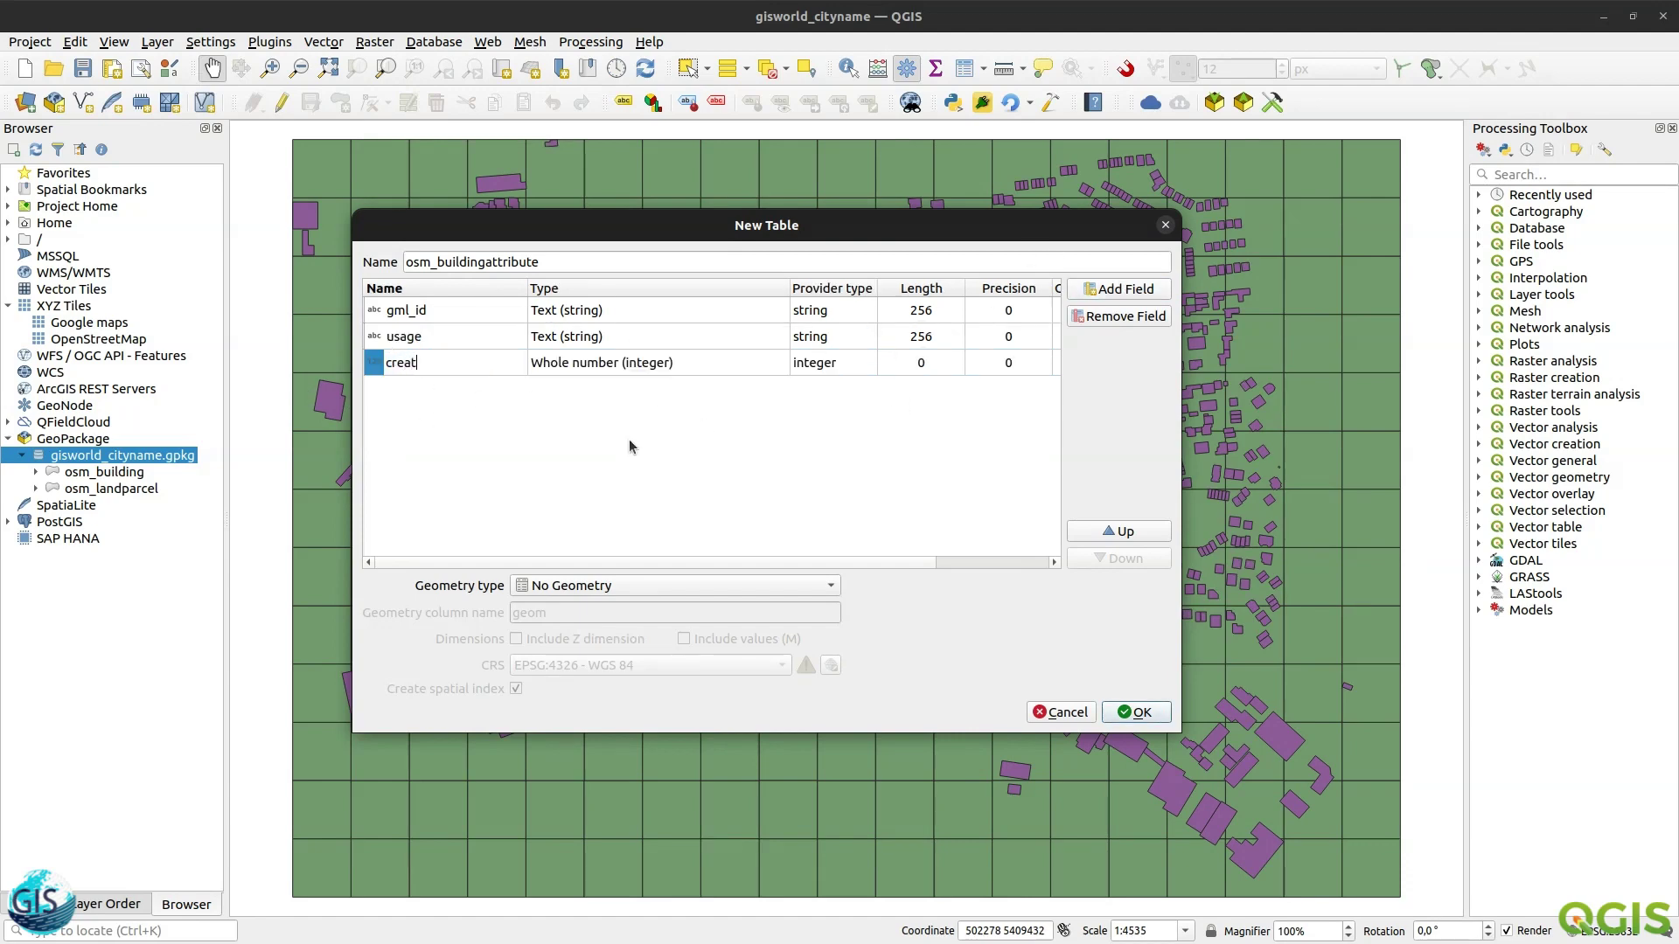
type("ed_time")
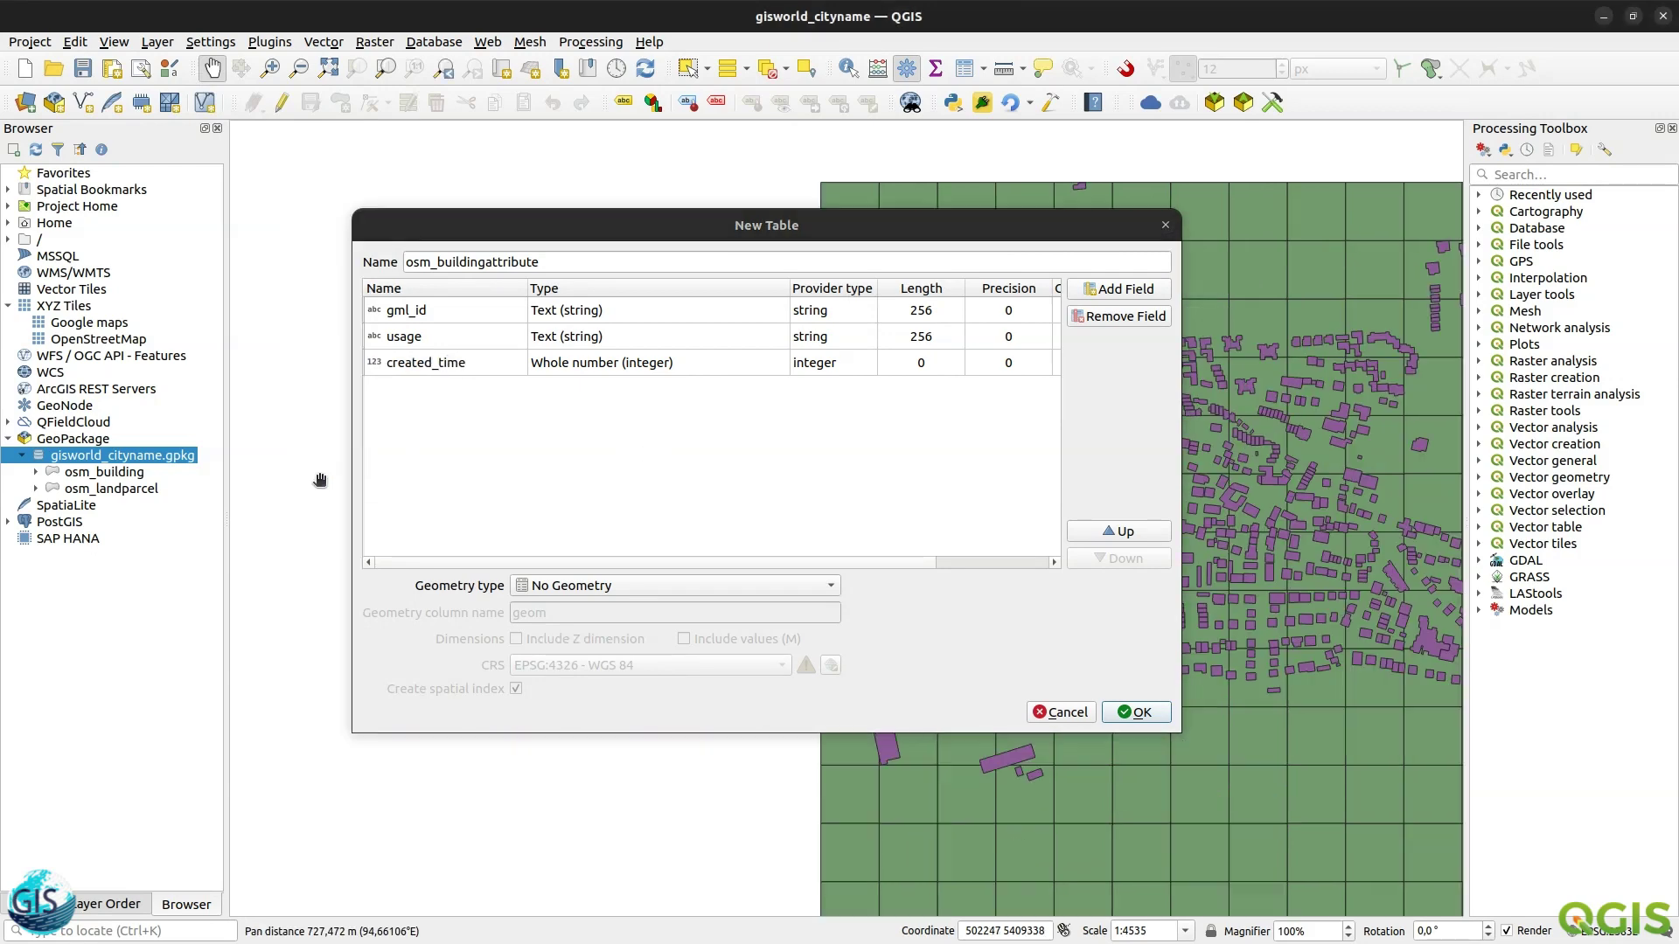
left_click(1124, 290)
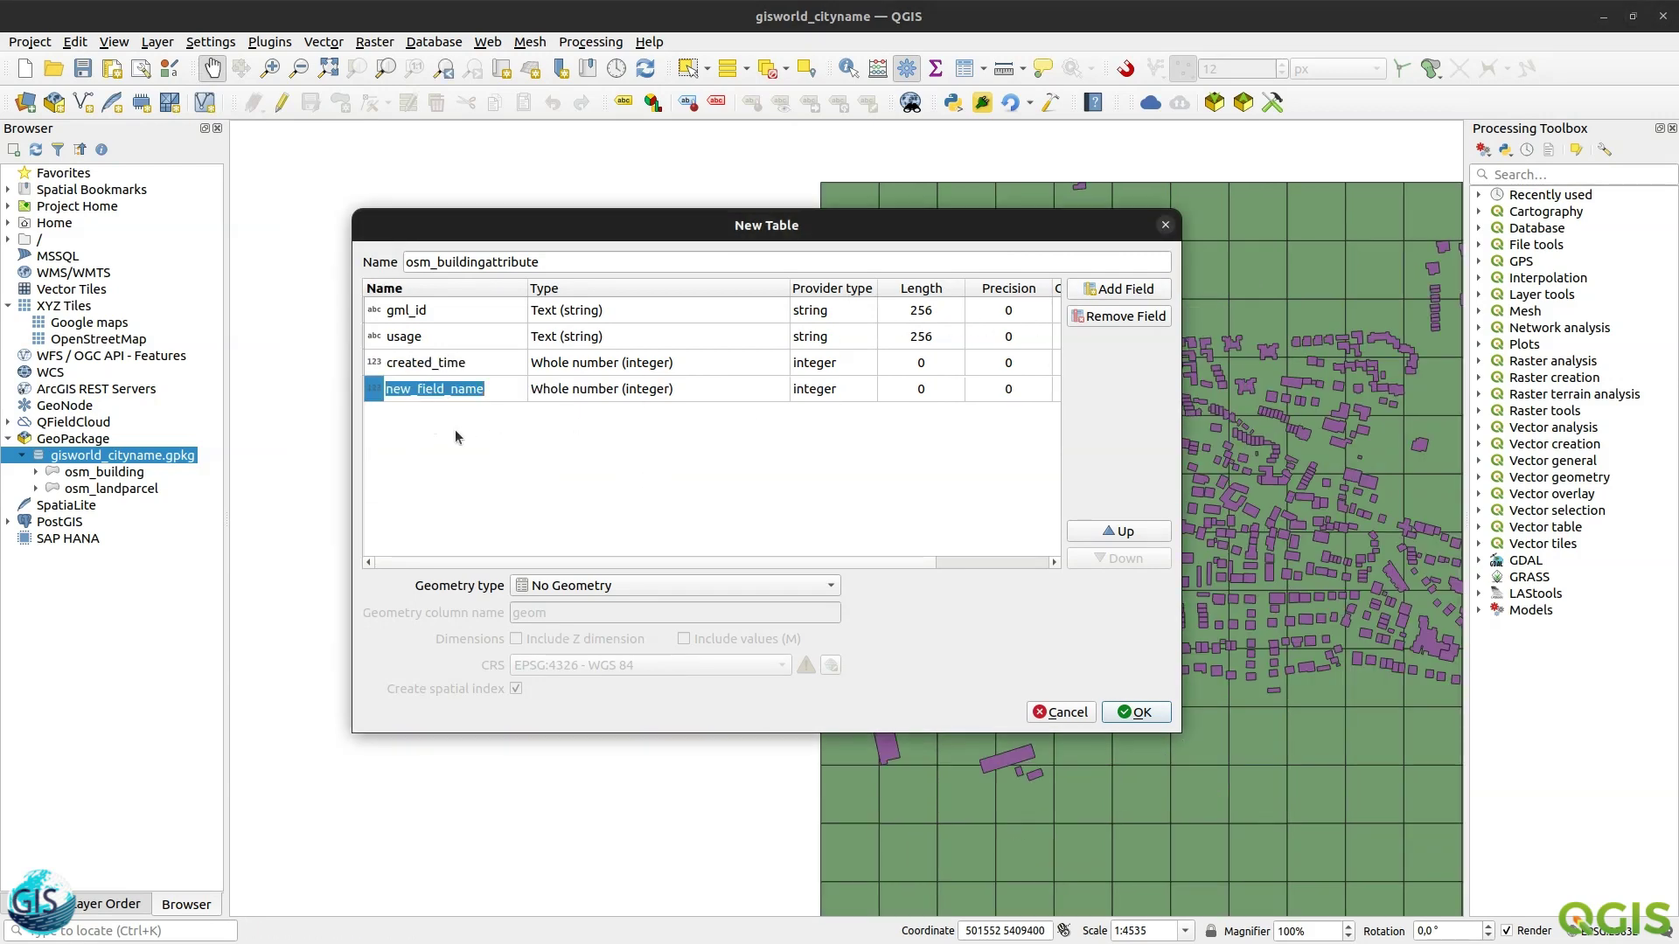
type("modif")
left_click(595, 472)
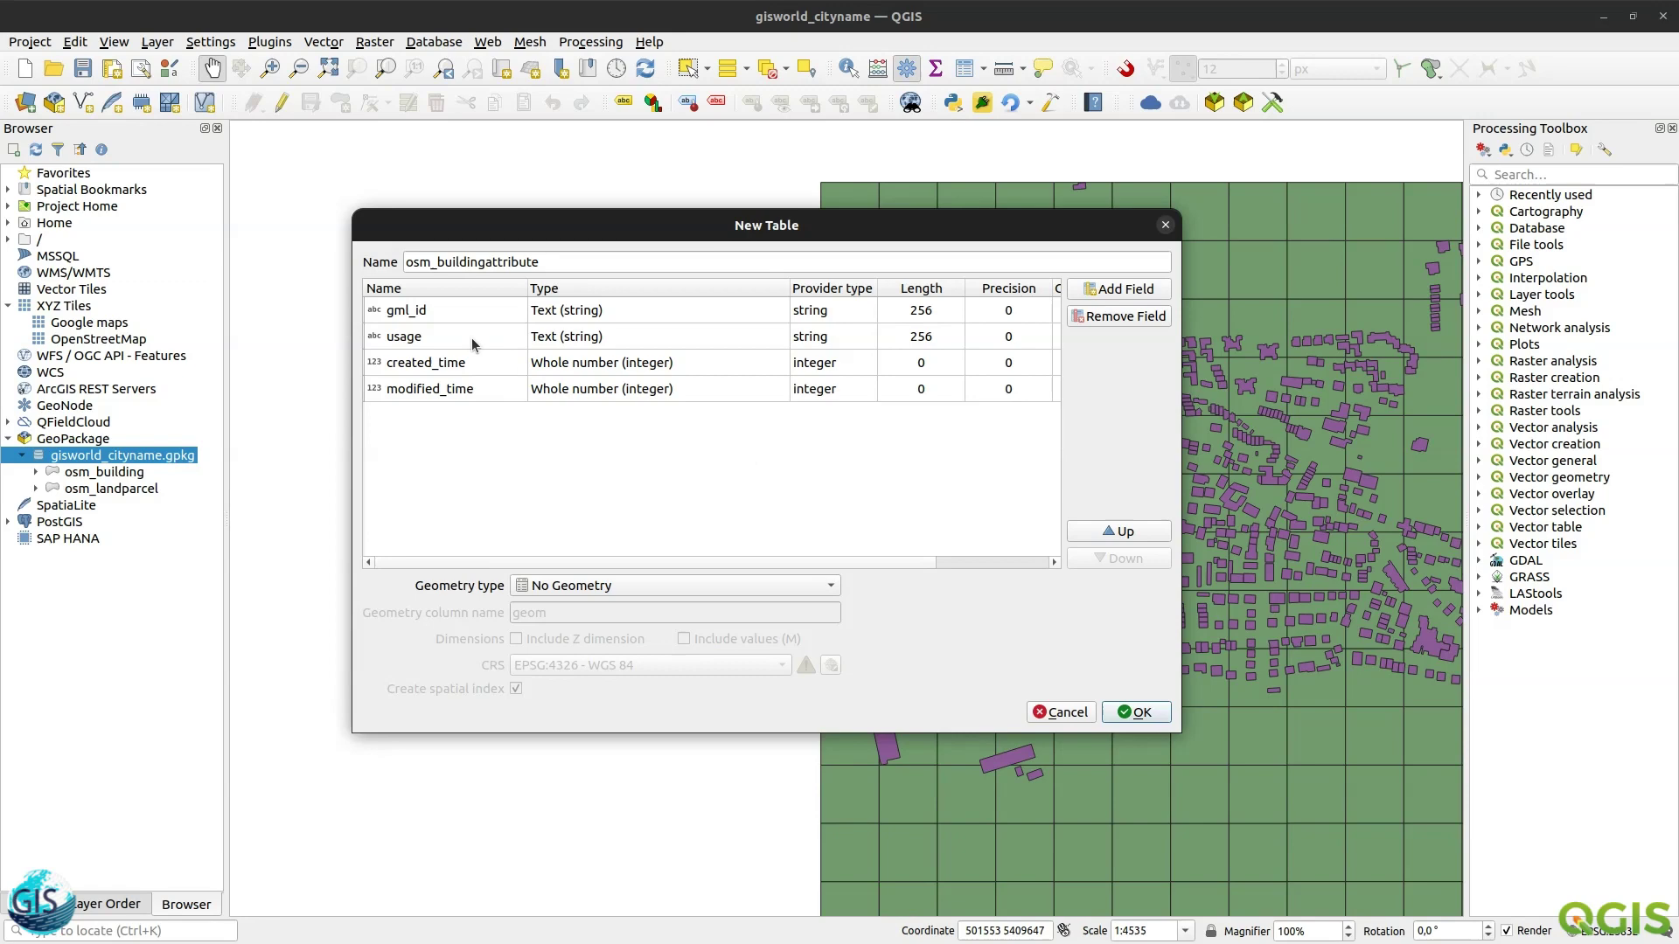
- Leave the usage name unchanged and keep the geometry type as No Geometry
double_click(371, 343)
left_click(482, 464)
left_click(744, 588)
left_click(743, 589)
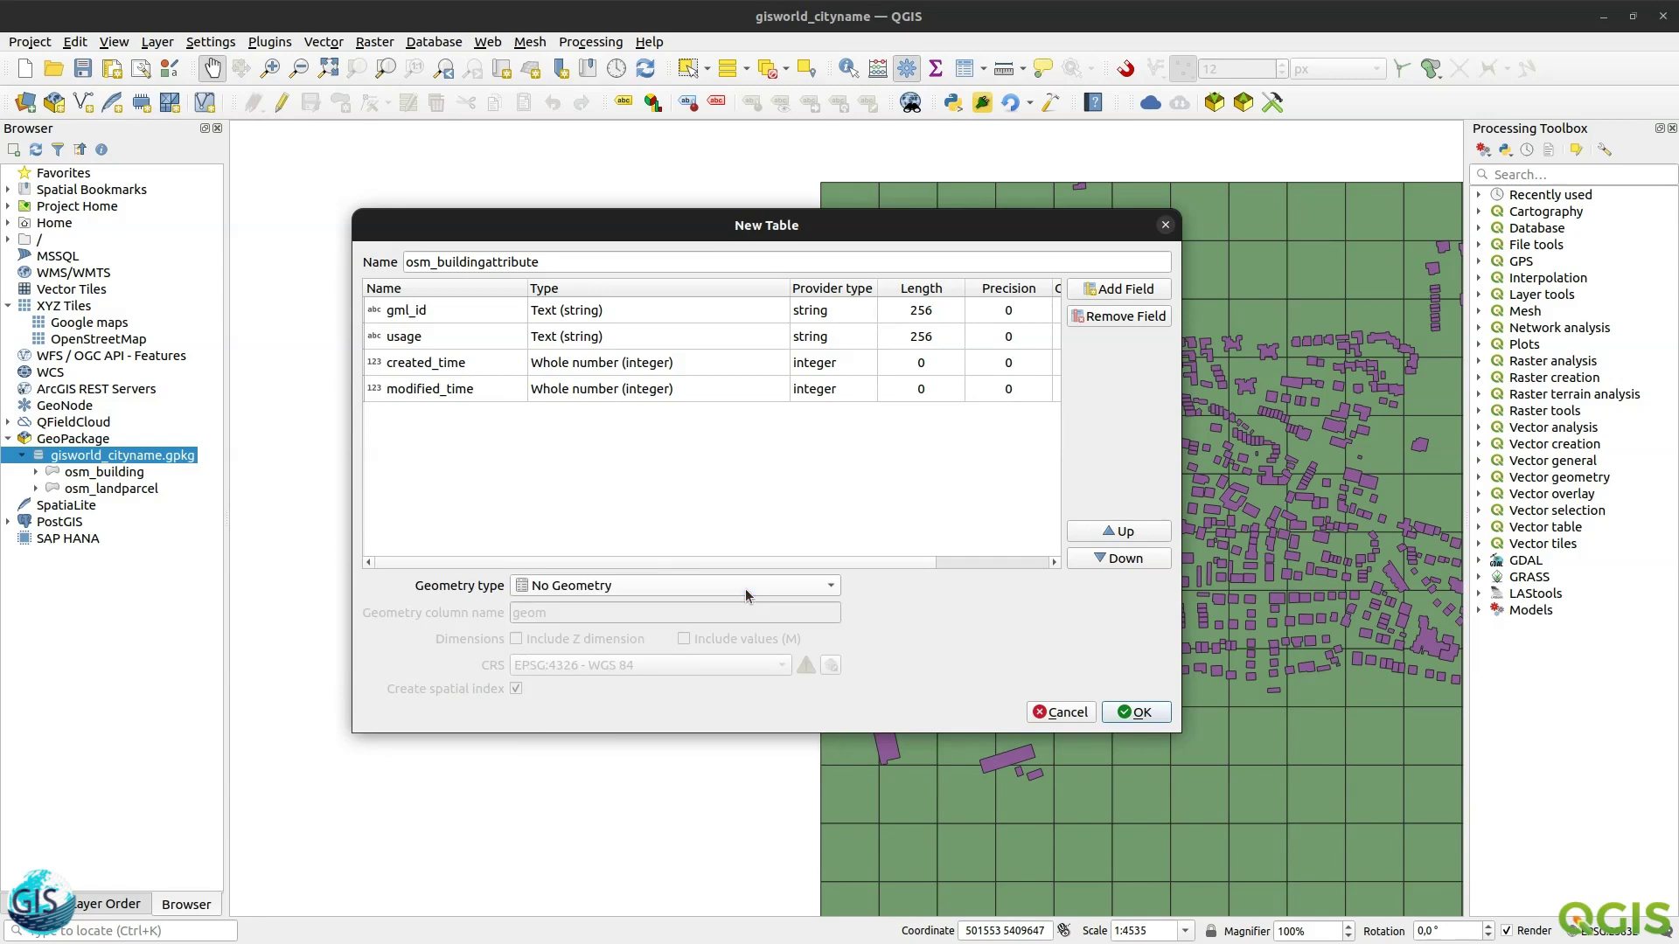
- Create the osm_buildingattribute table and add it to the project
left_click(1135, 713)
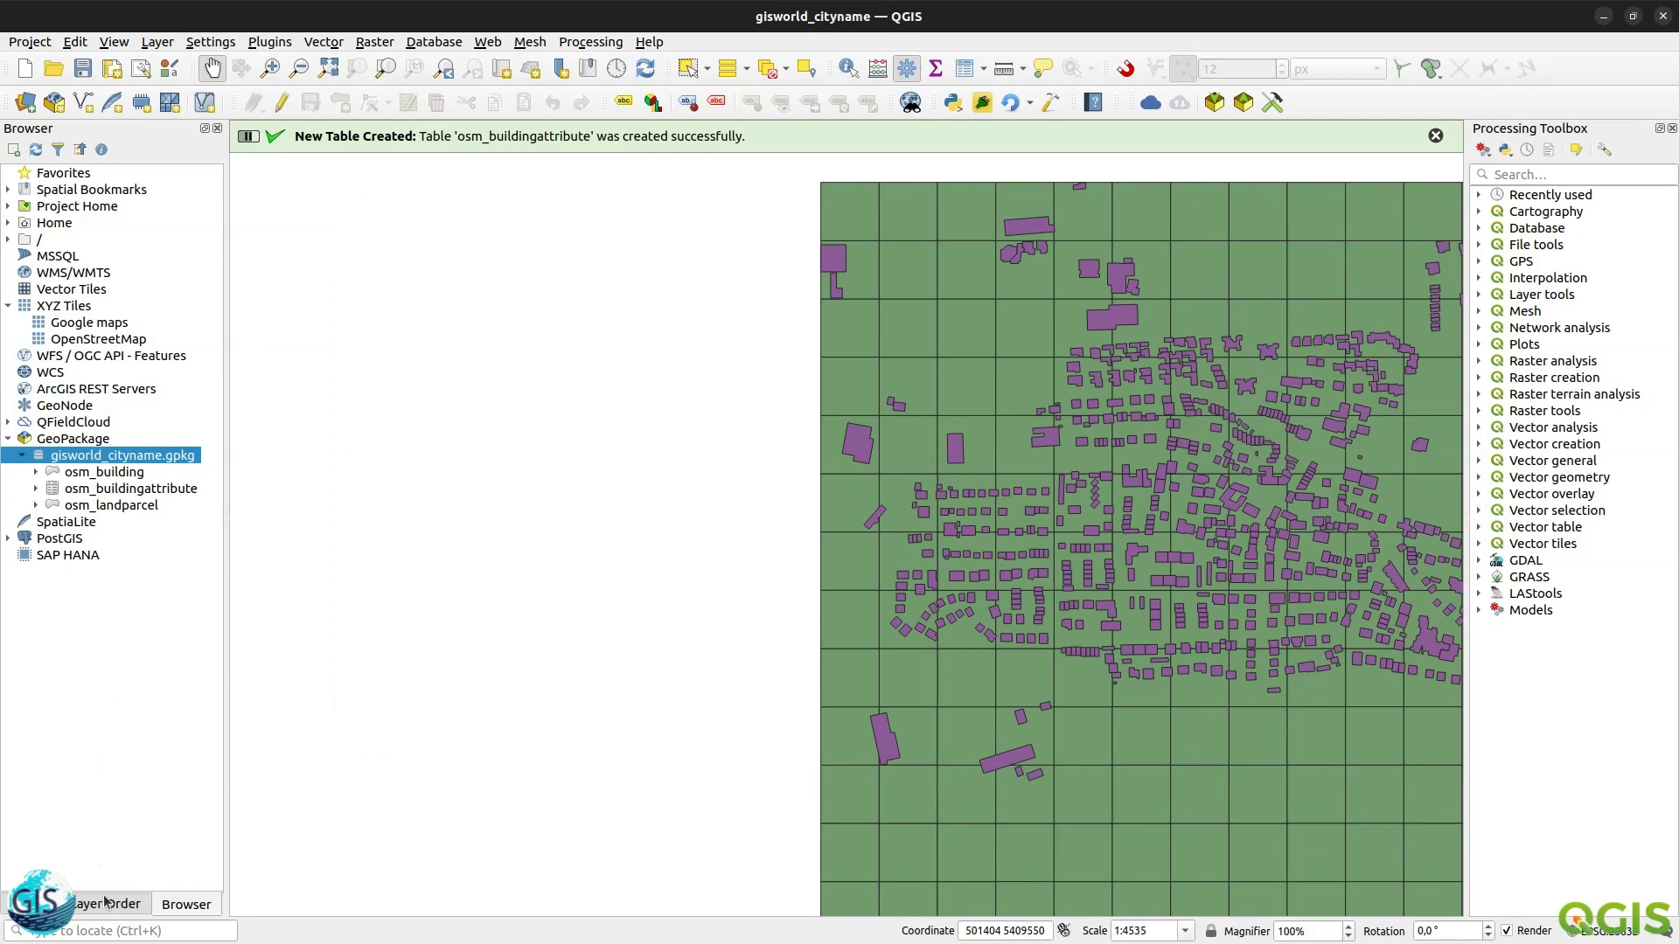
double_click(92, 493)
left_click(31, 903)
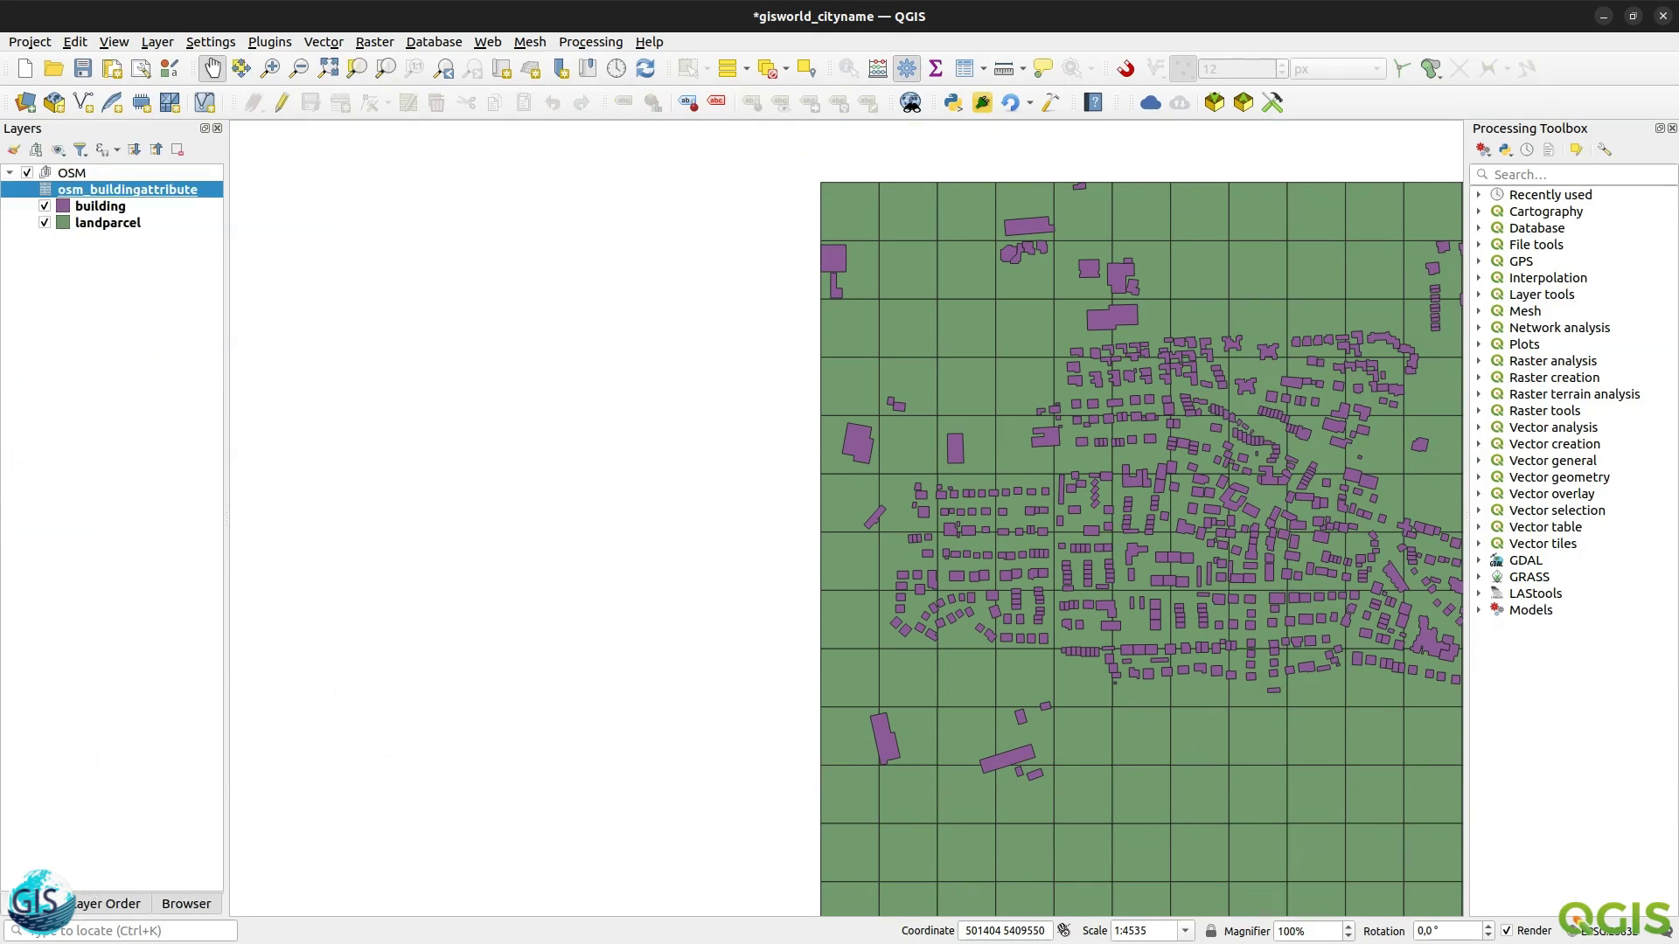
left_click(106, 909)
left_click(171, 909)
left_click(131, 906)
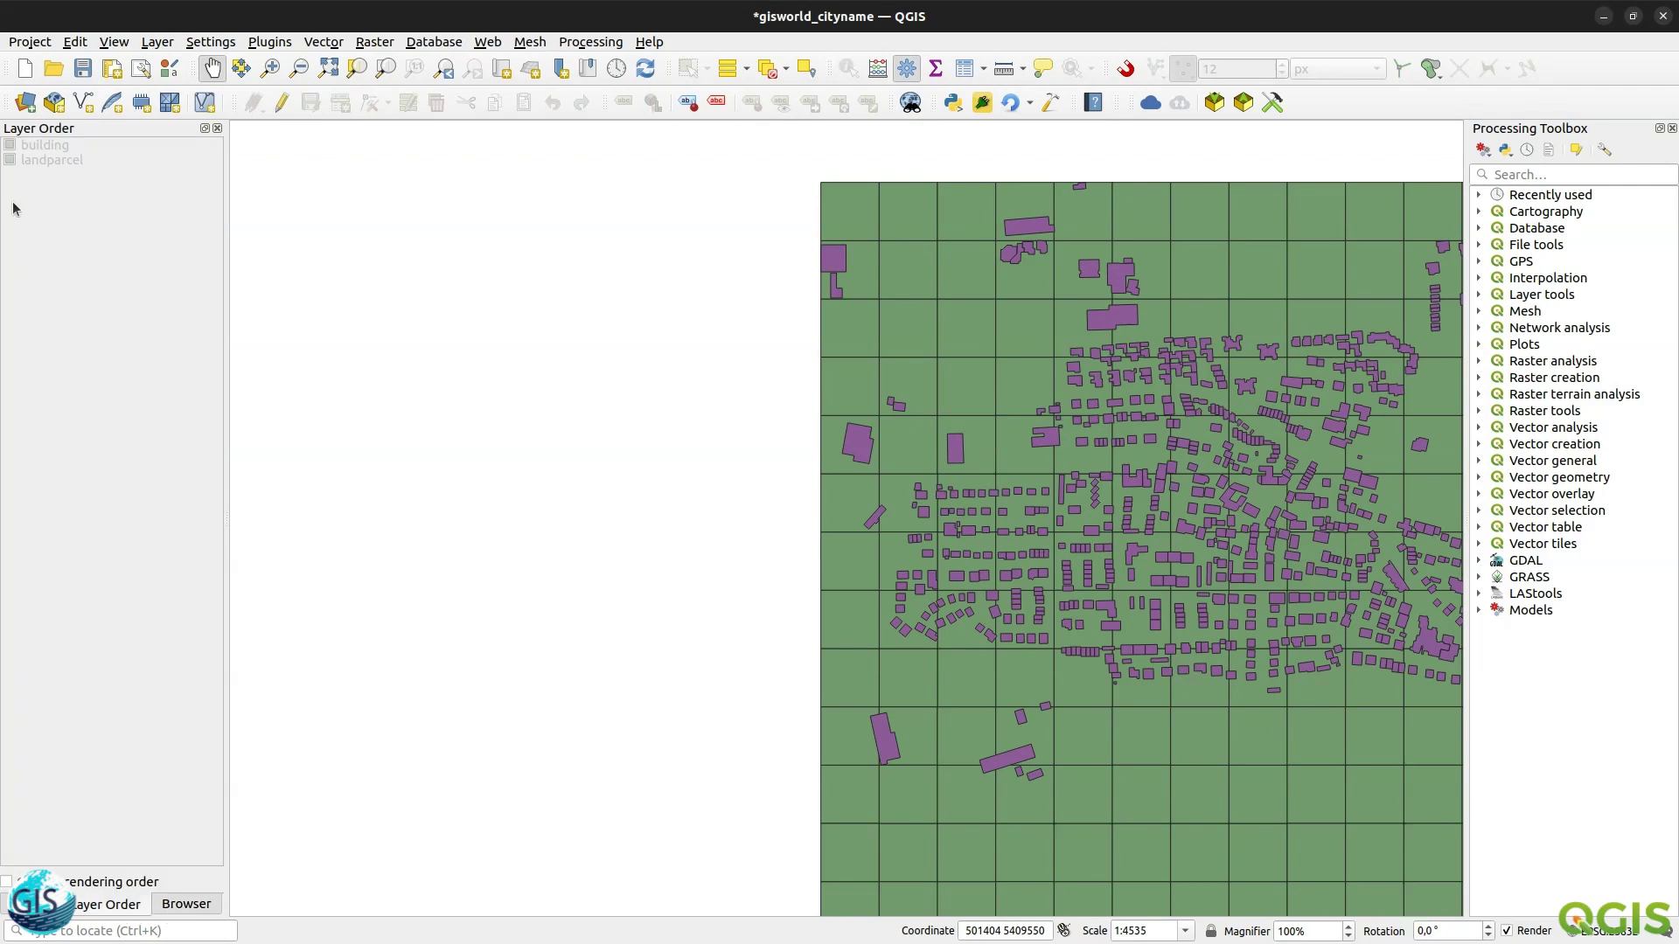
left_click(184, 909)
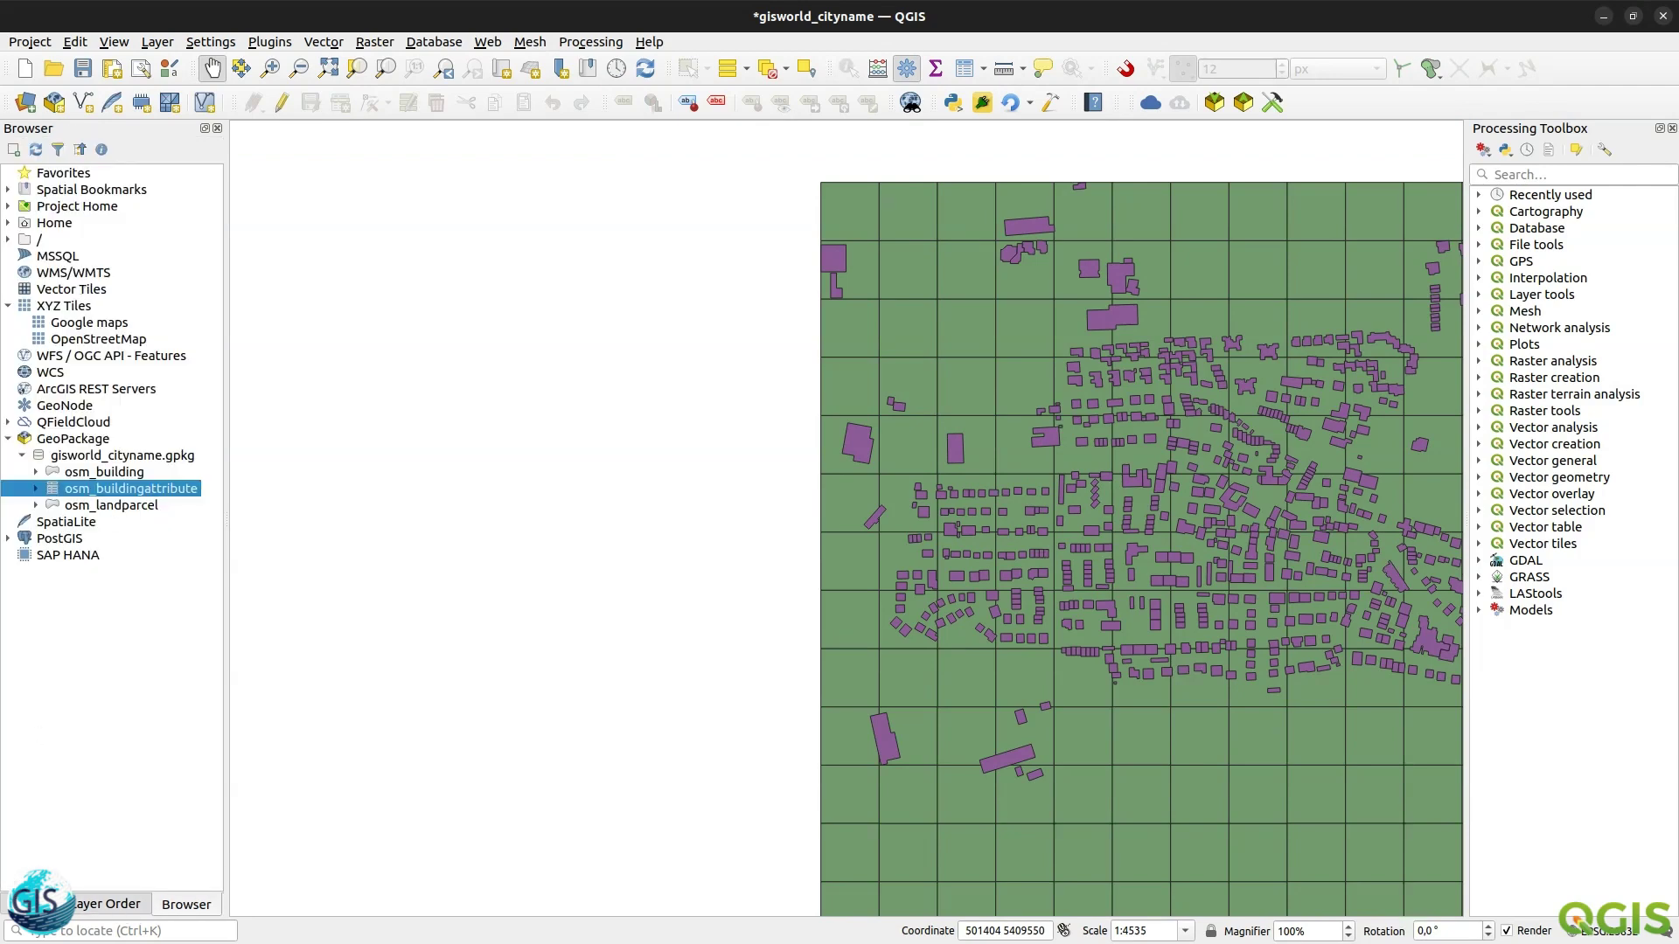
- Move osm_buildingattribute out of the OSM group and add a new layer group
left_click(31, 903)
left_click_drag(87, 191, 85, 245)
left_click(36, 150)
- Rename the sub-group1 group to 'OSM Abttribute'
right_click(74, 230)
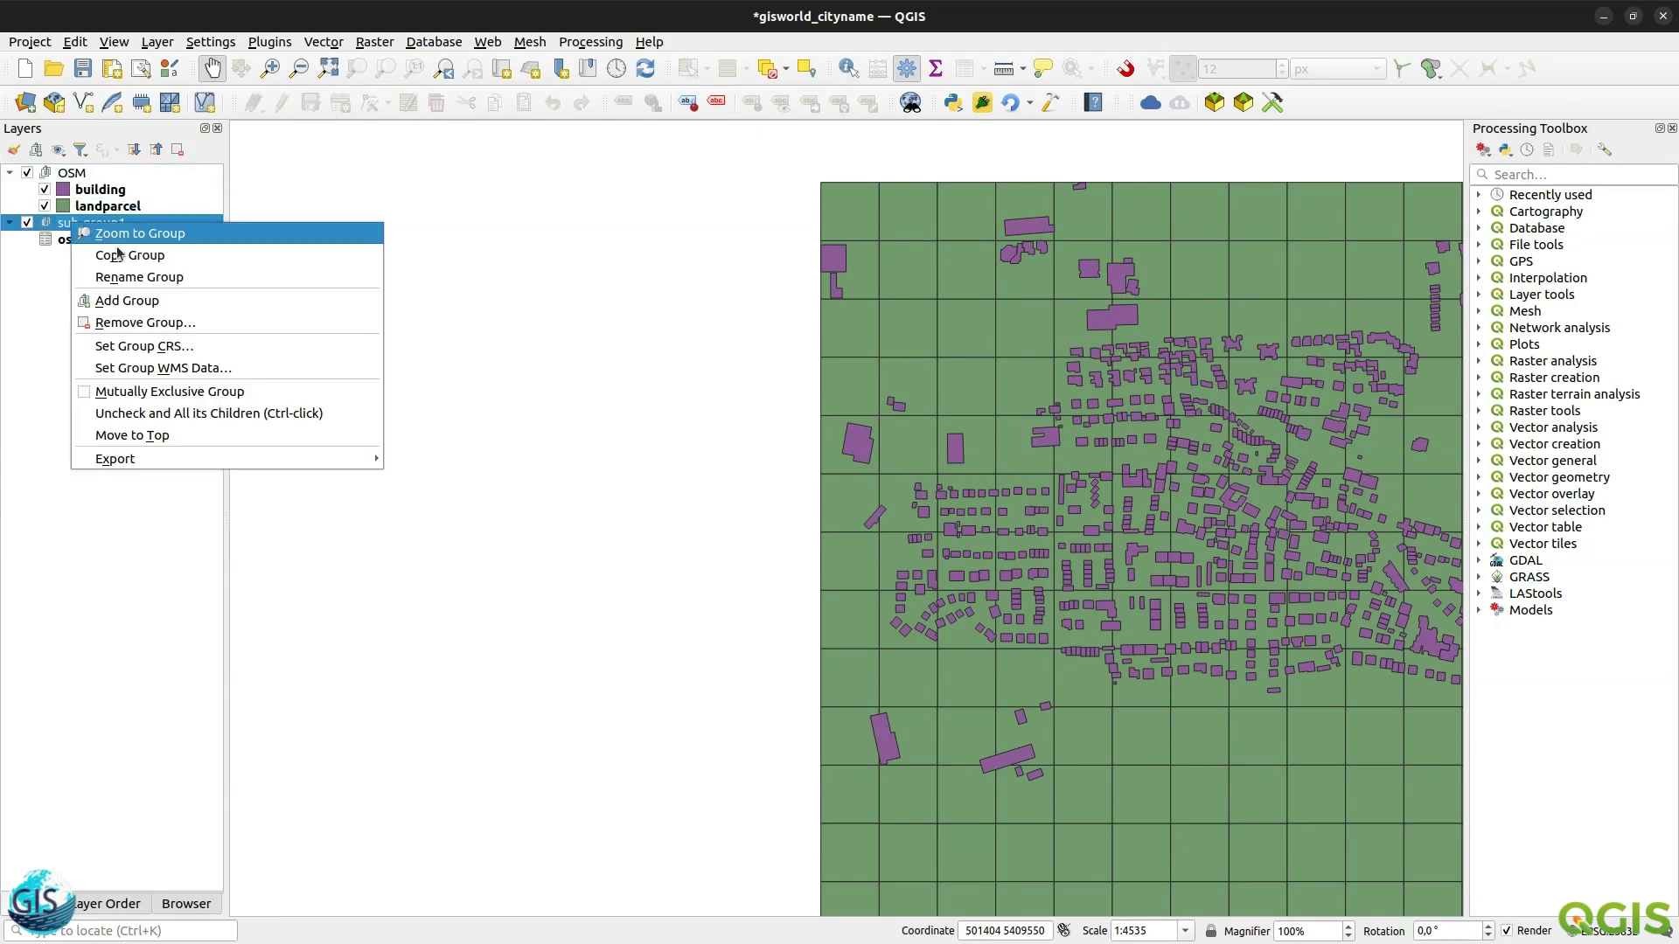
left_click(129, 279)
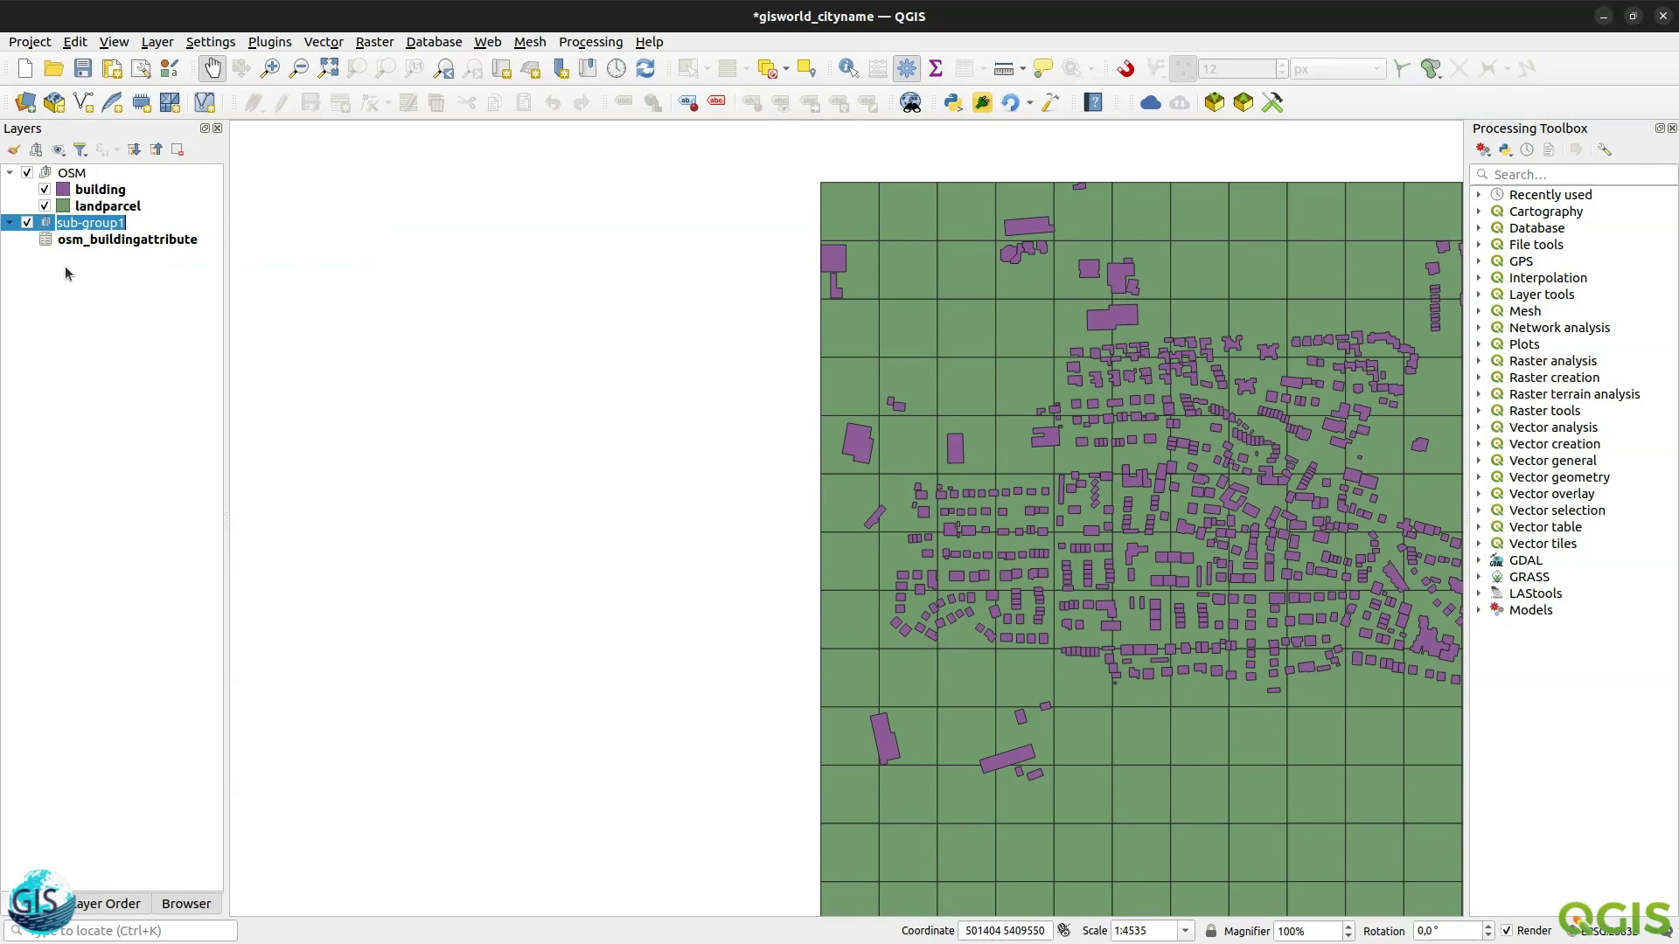
type("OsM Abb")
key("BackSpace")
type("ttribute")
key("Return")
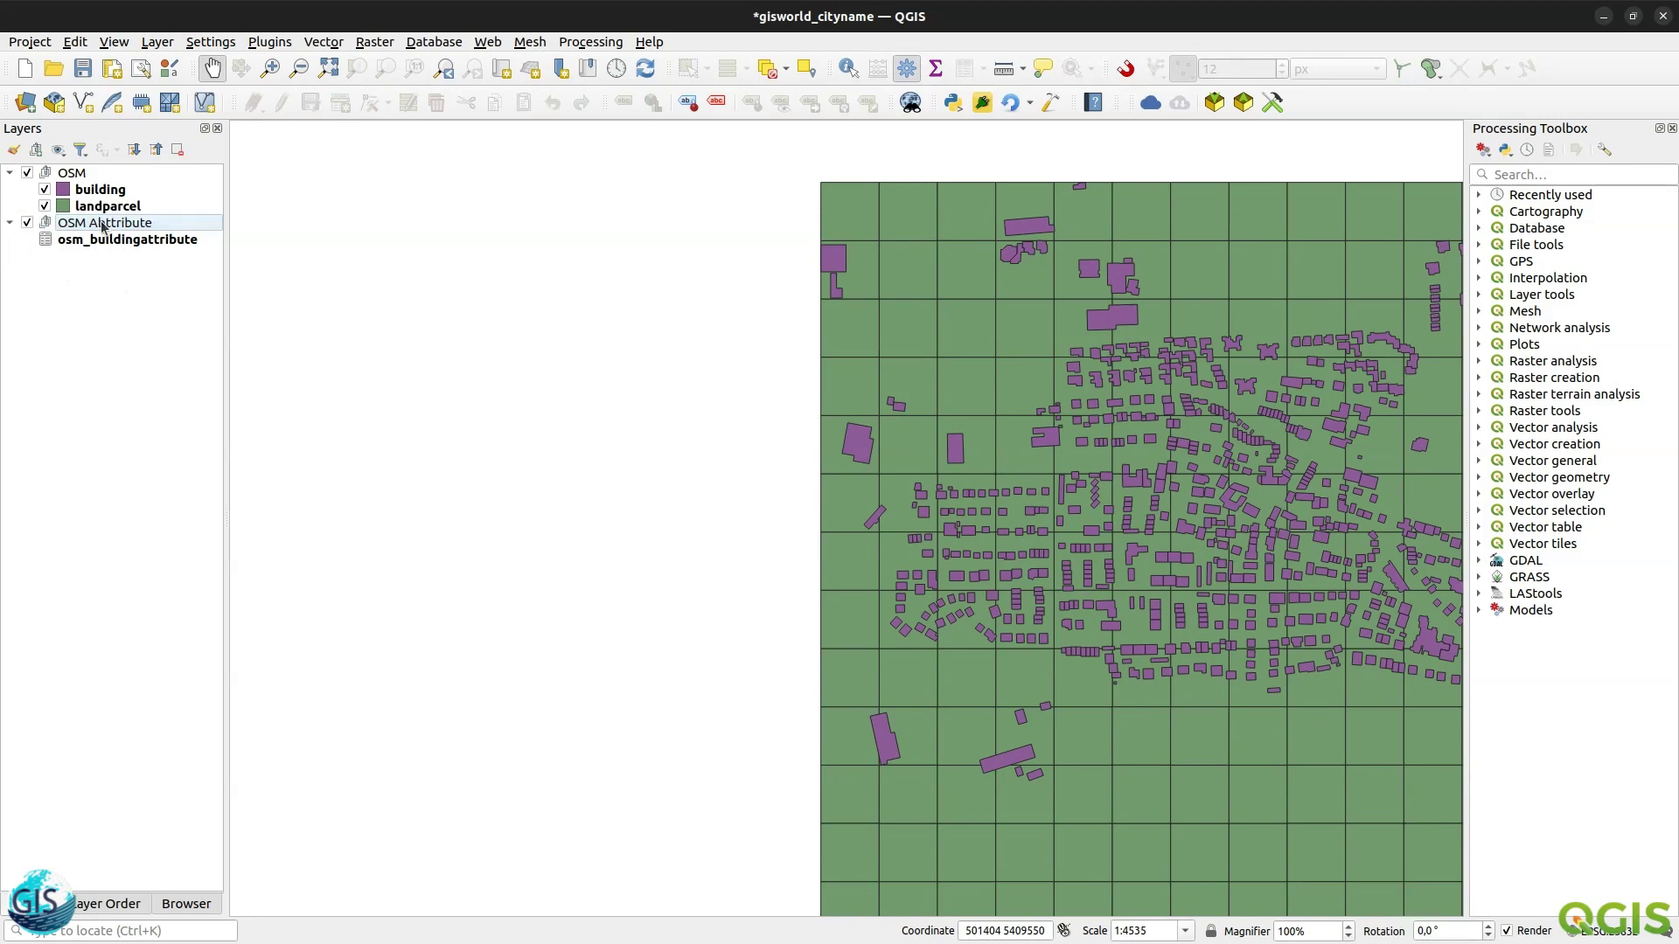
- Rename the building layer to osm_building
left_click(74, 176)
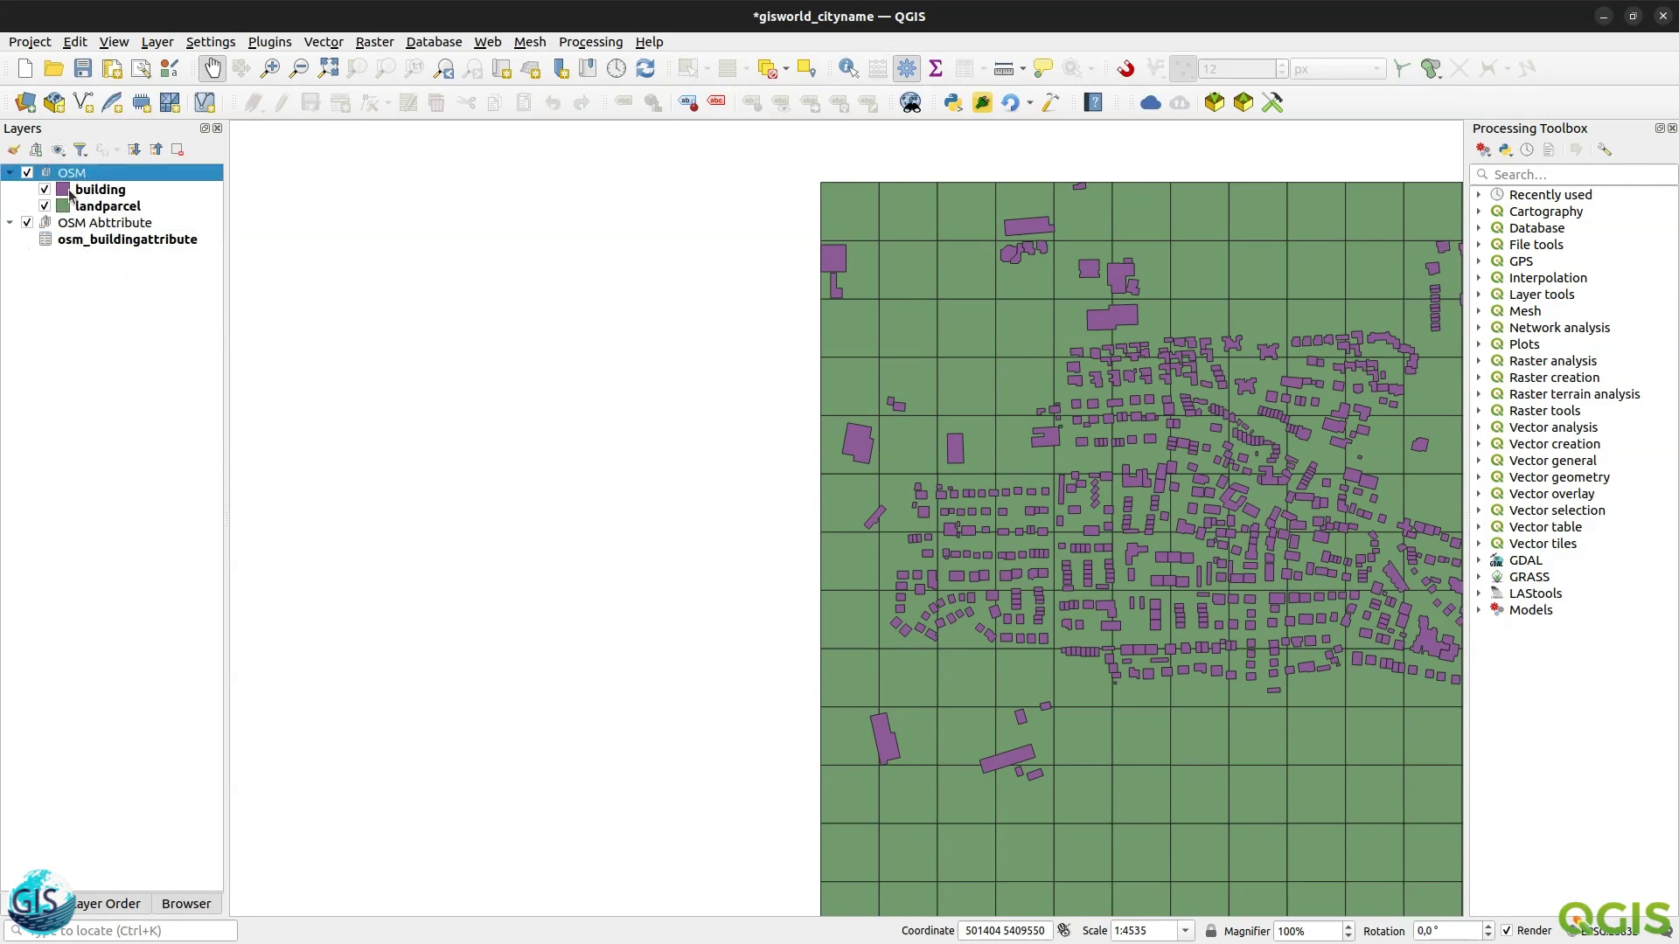
left_click(75, 191)
right_click(77, 189)
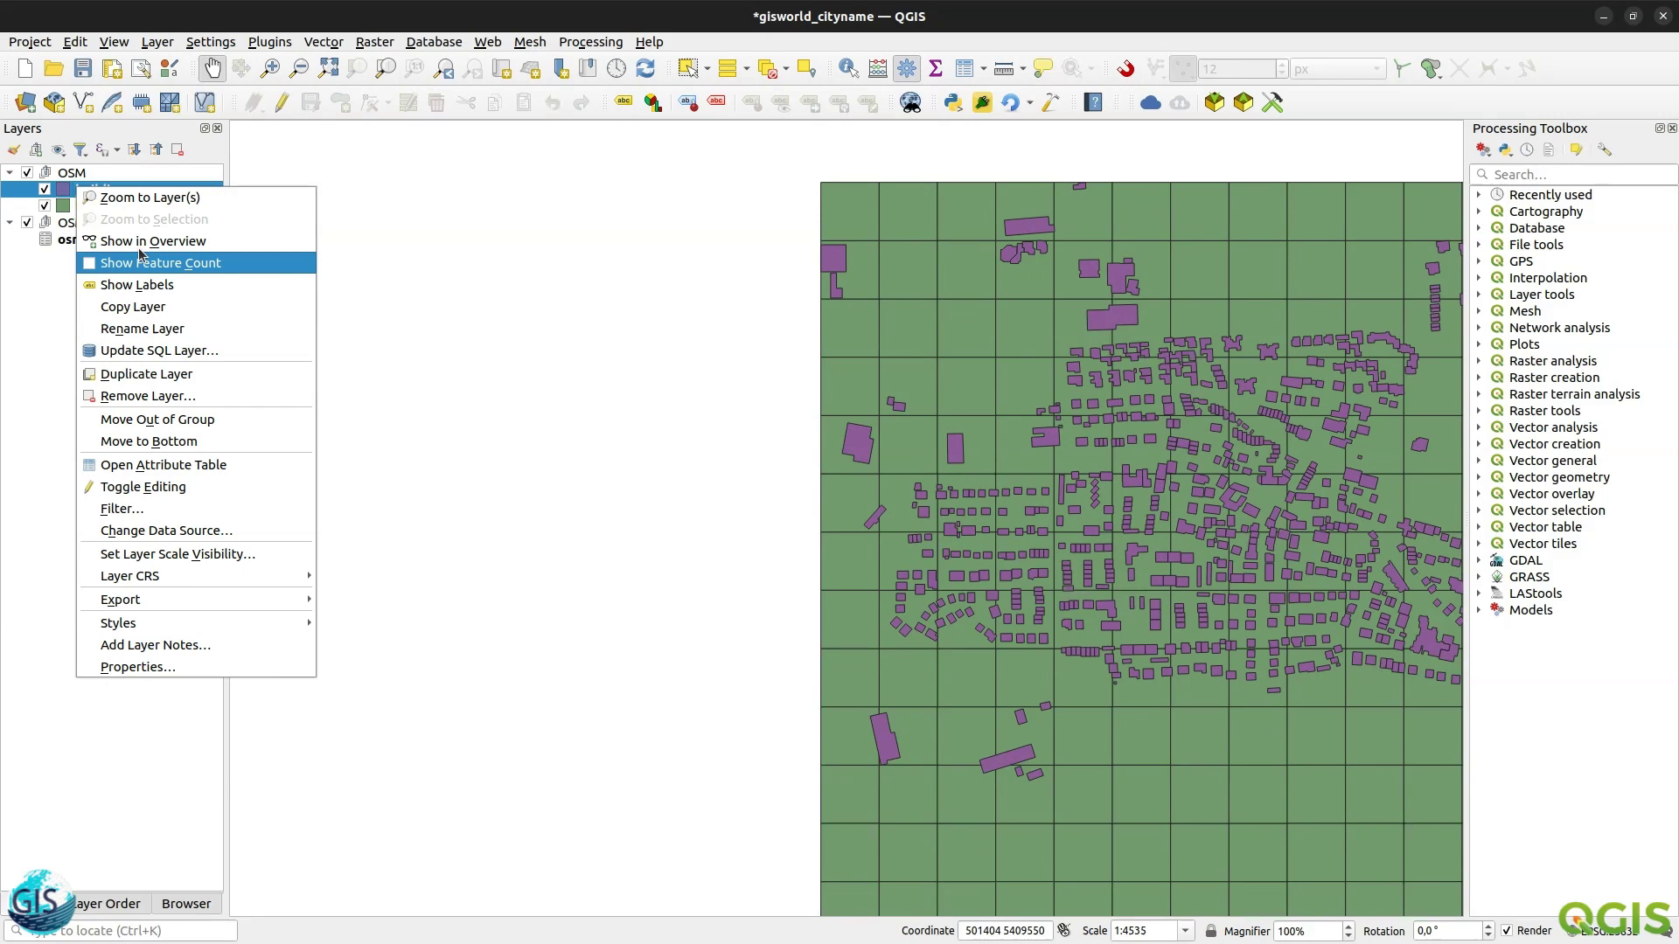
left_click(133, 336)
left_click(79, 192)
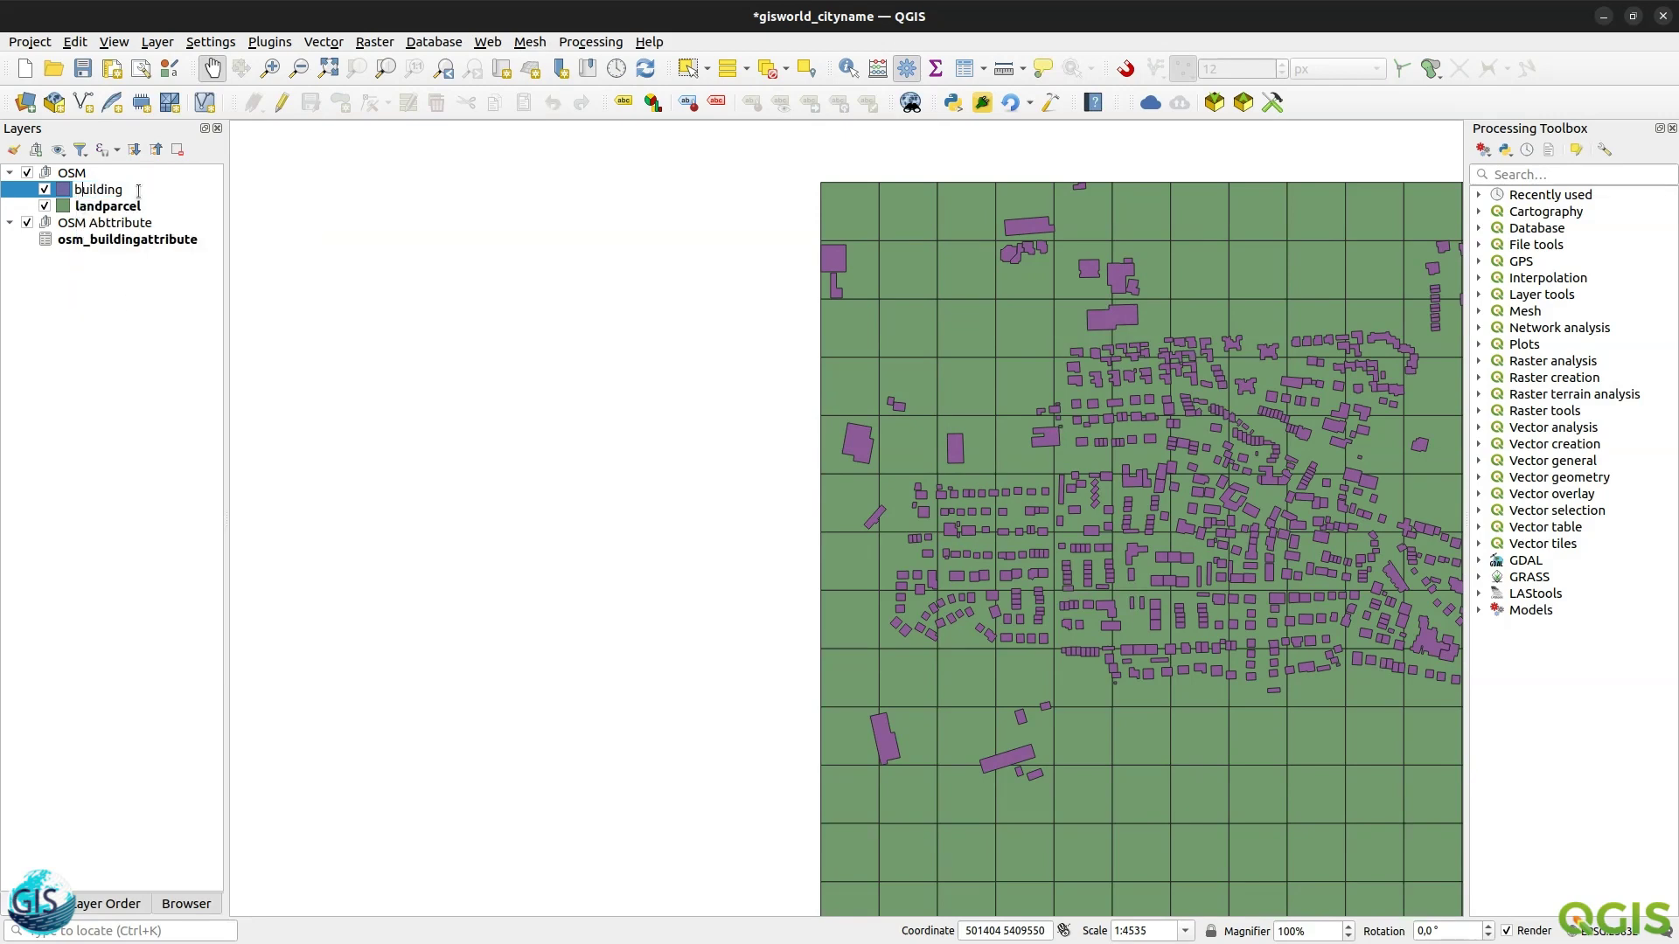
type("osm_")
key("Return")
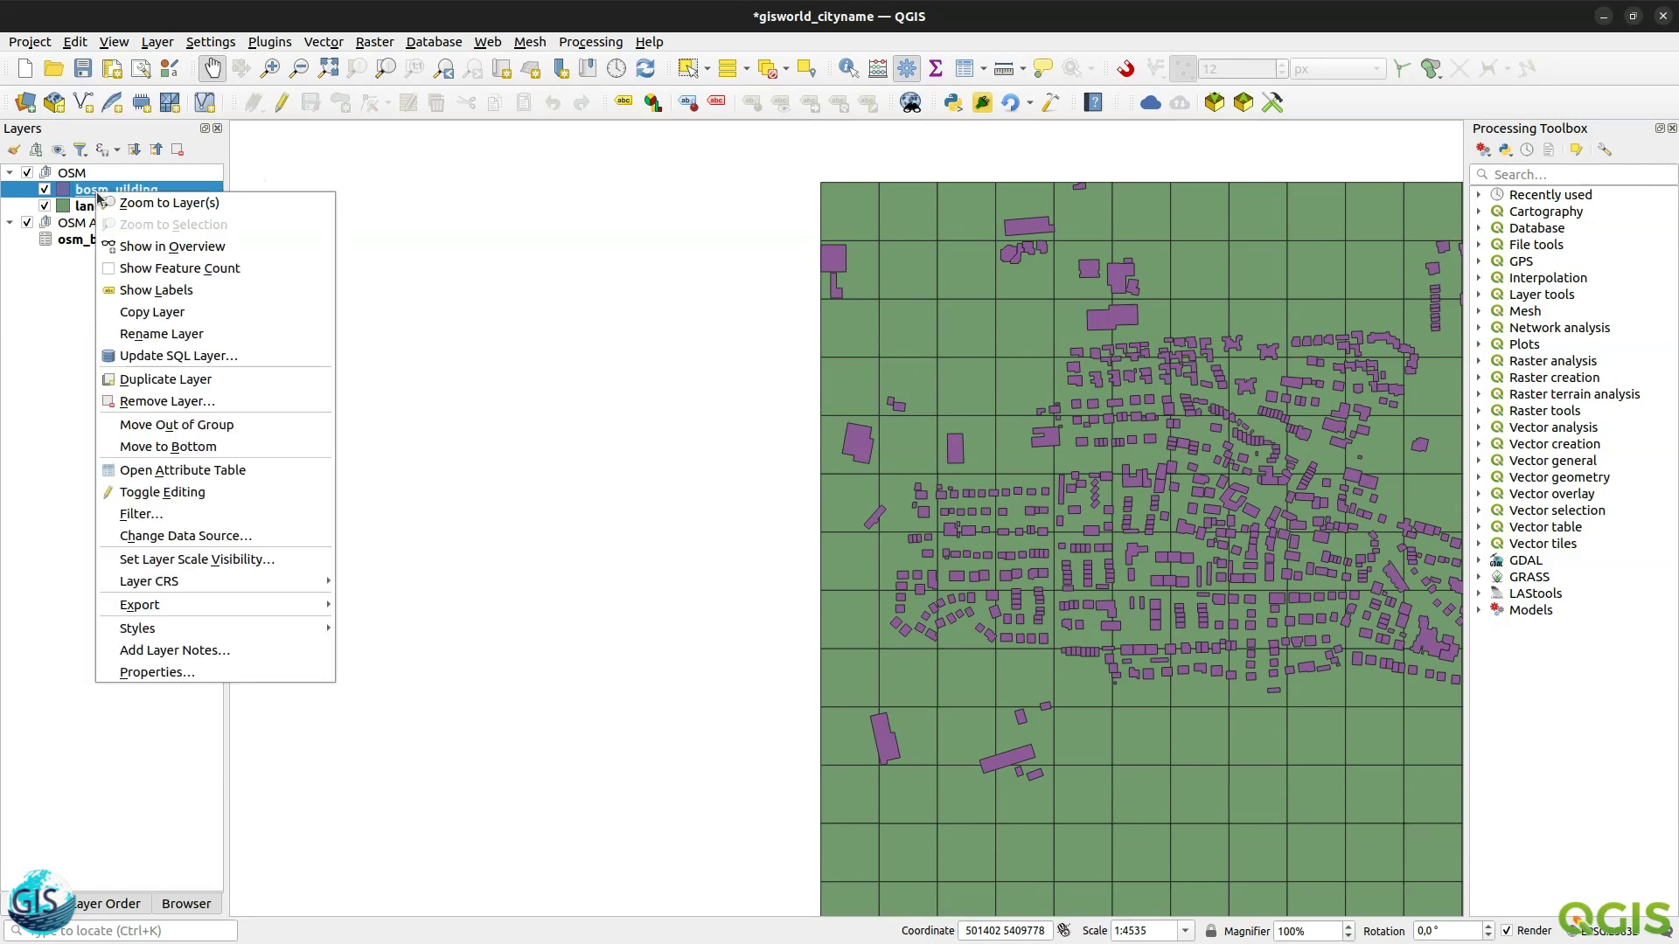
right_click(96, 192)
left_click(152, 336)
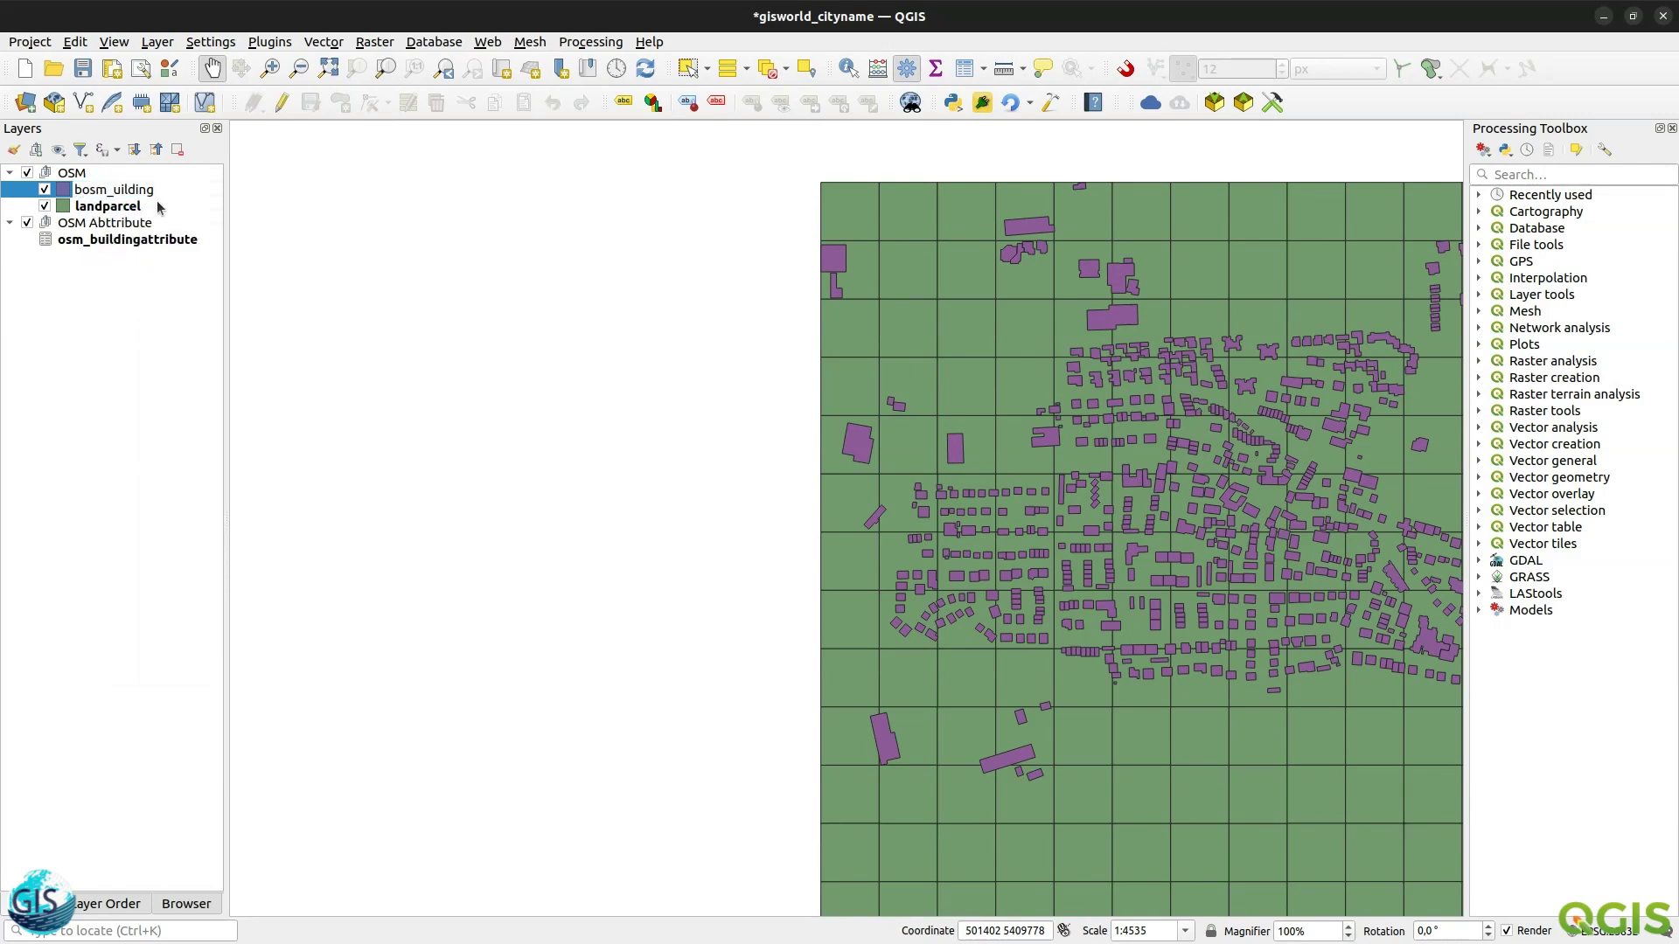
key("BackSpace")
type("b")
key("Return")
- Rename the landparcel layer to osm_landparcel
left_click(129, 206)
right_click(130, 206)
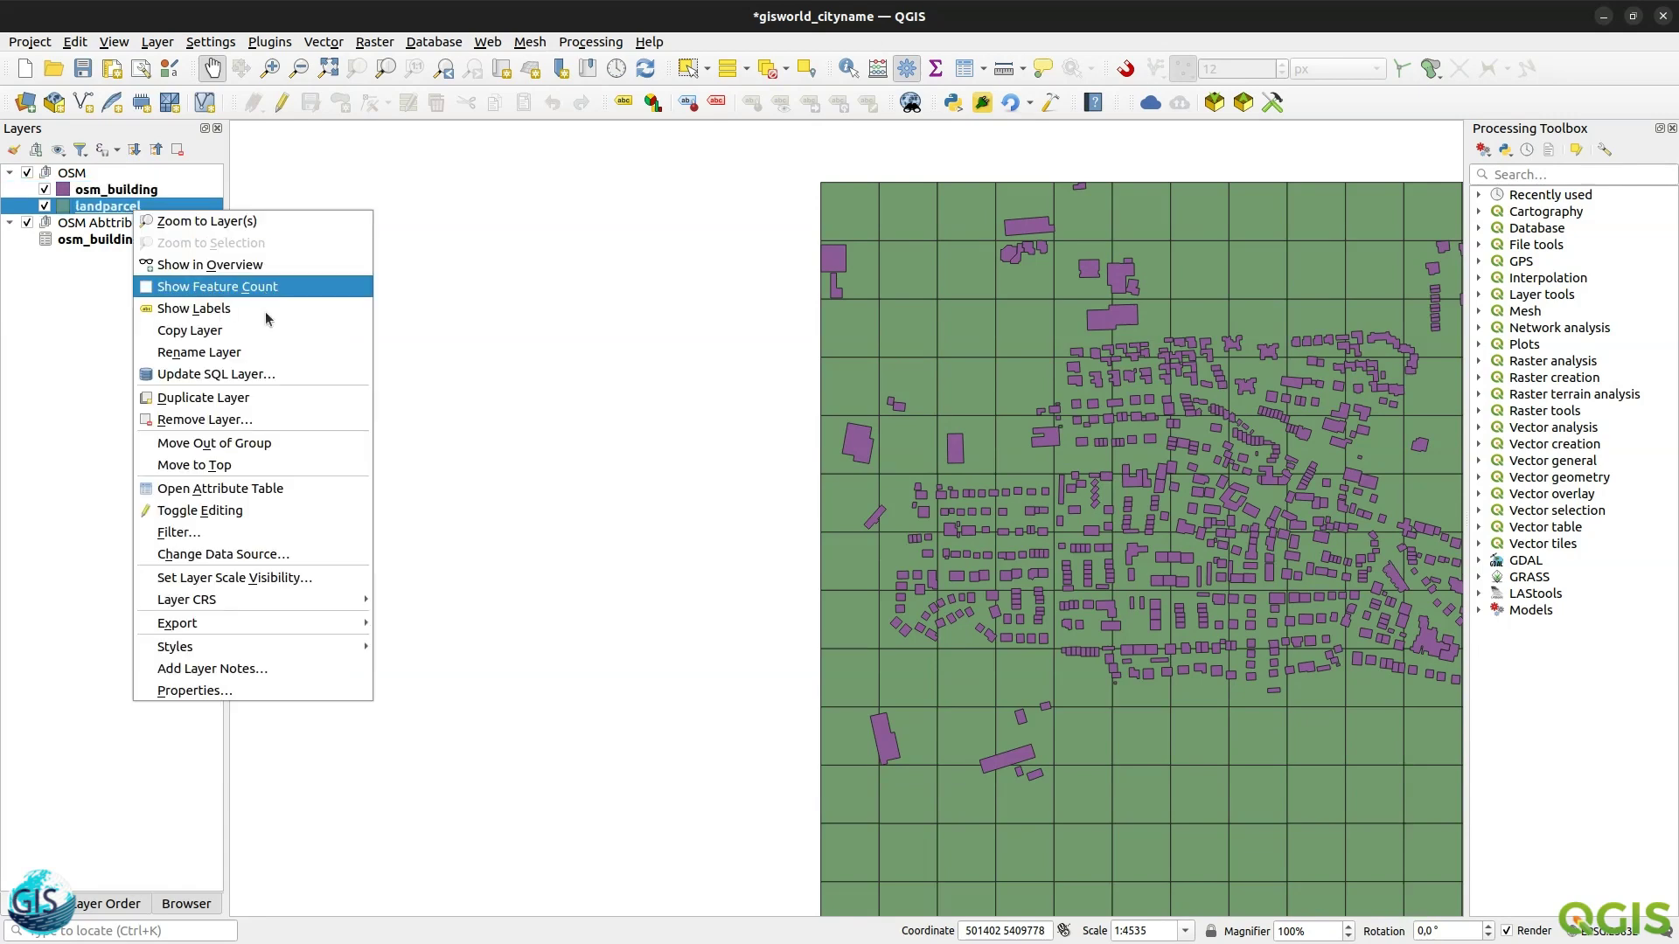
left_click(225, 351)
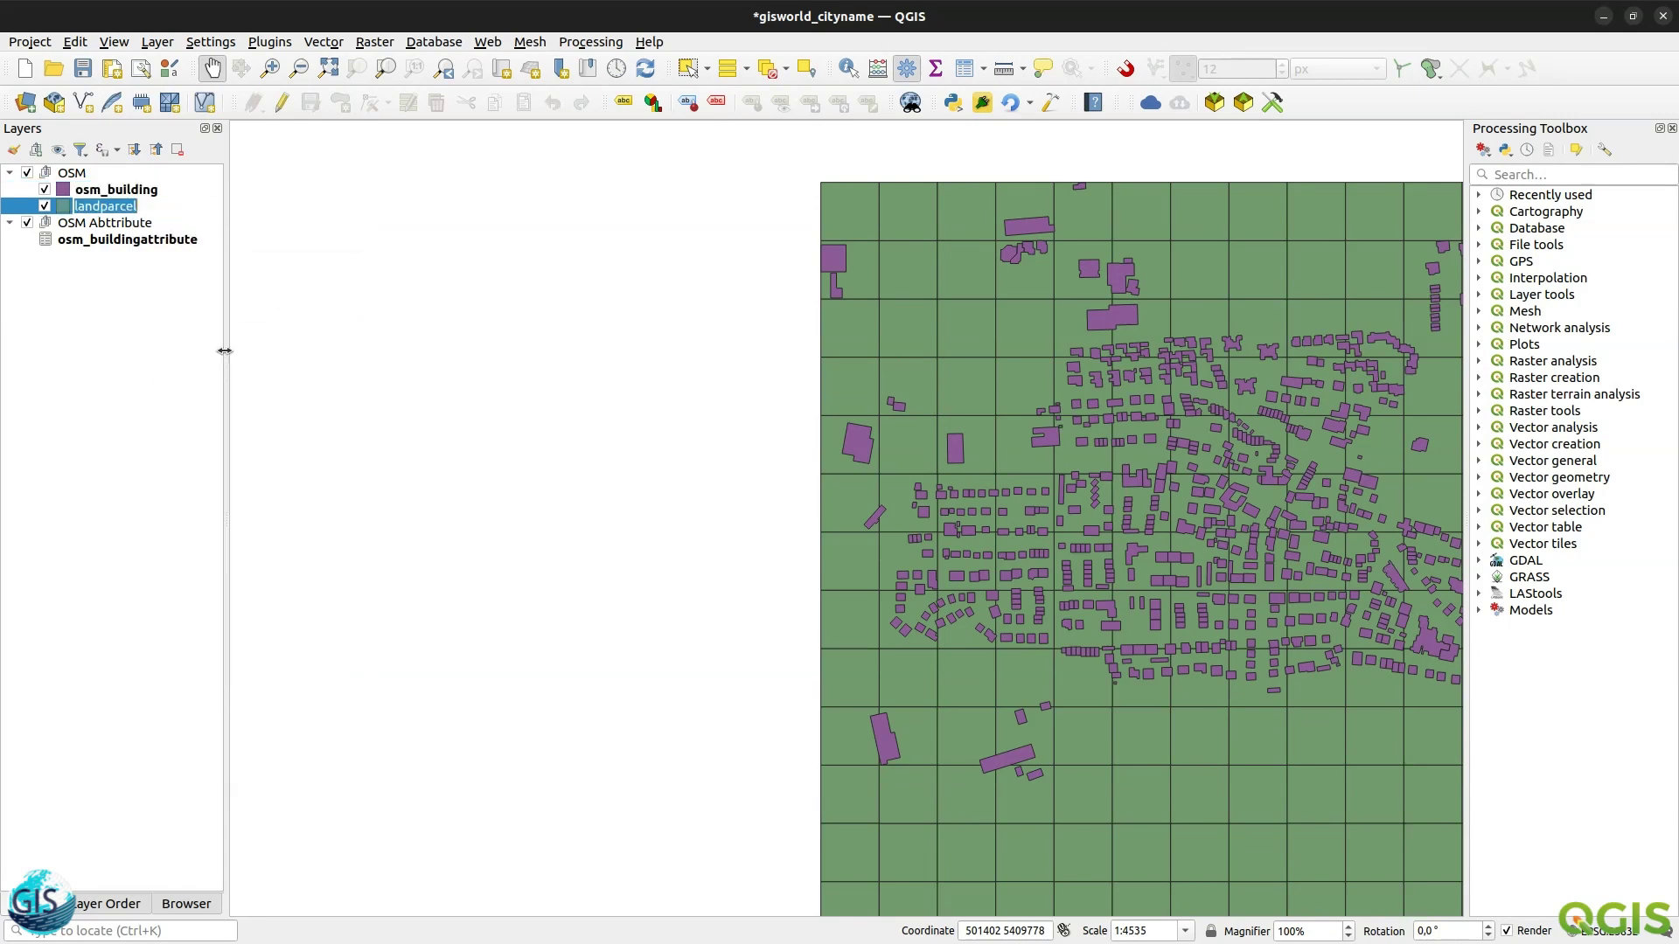
left_click(74, 211)
type("osm_")
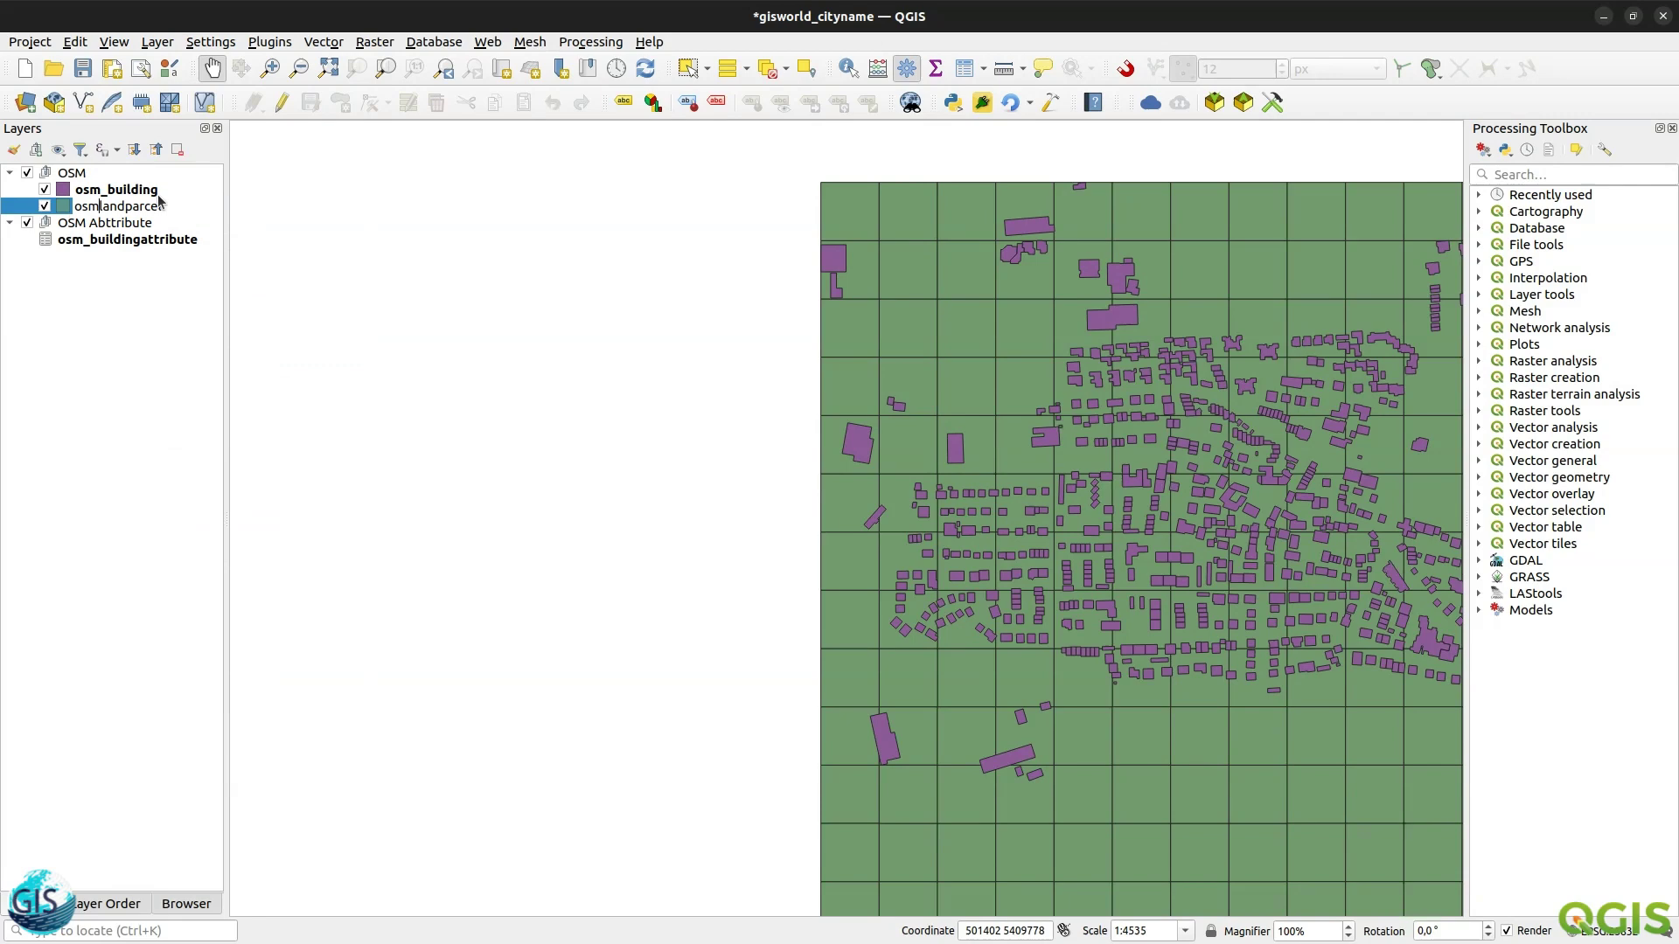
key("Return")
left_click(135, 328)
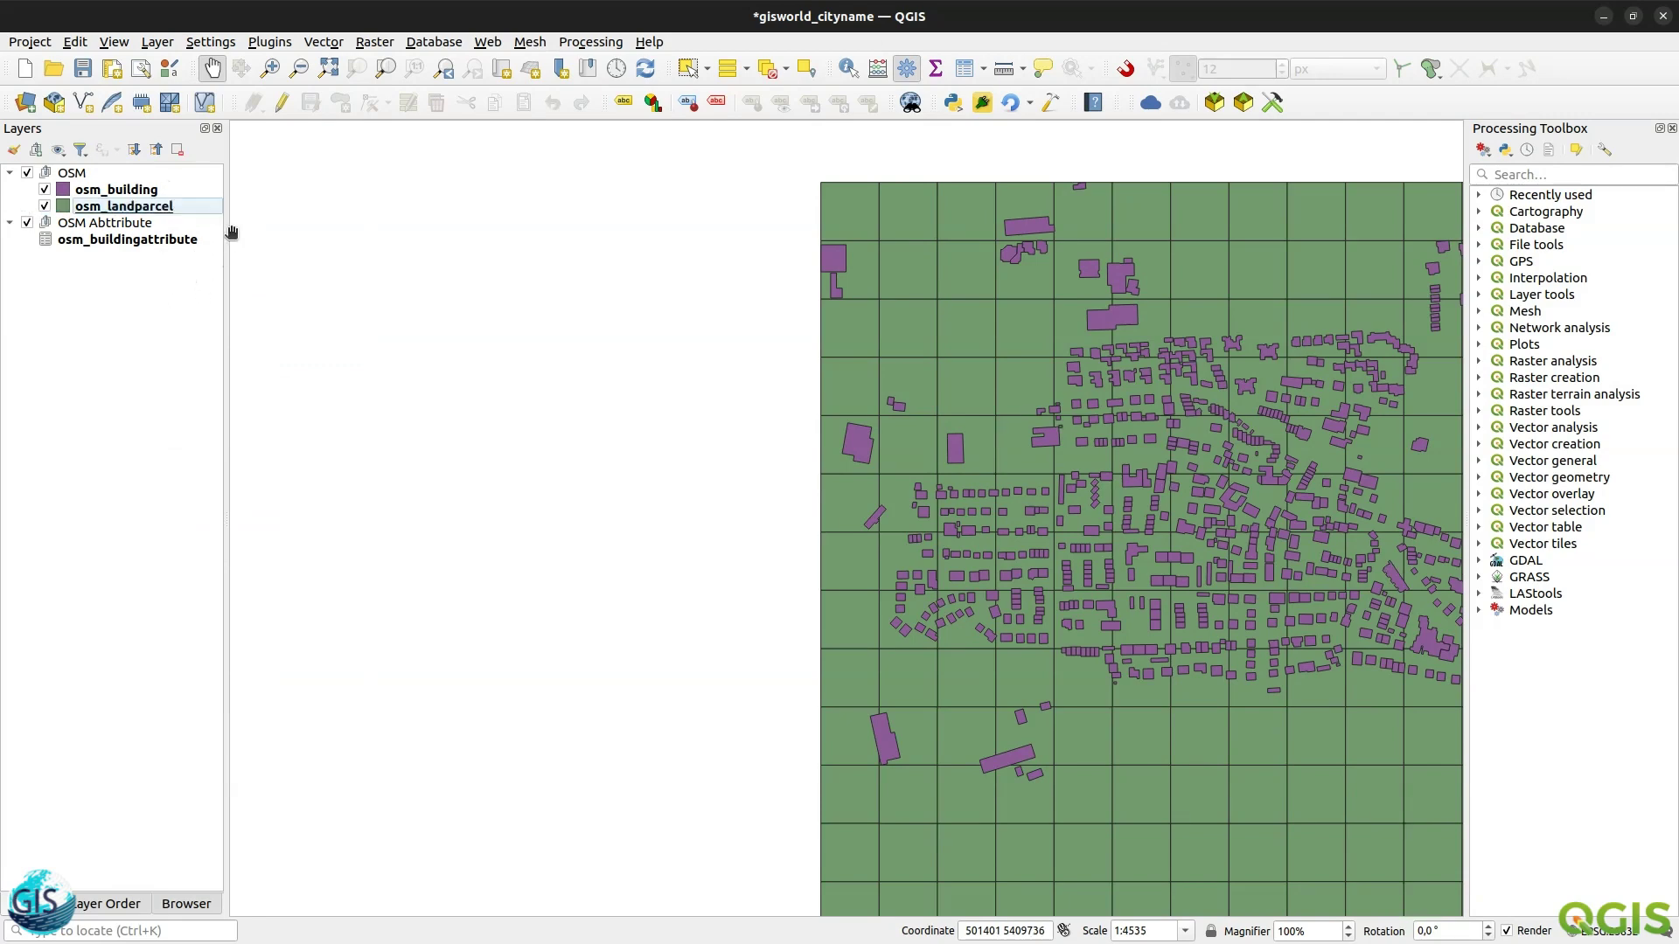
- Widen the layer panel and zoom the map to the osm_building layer
left_click_drag(226, 235, 242, 234)
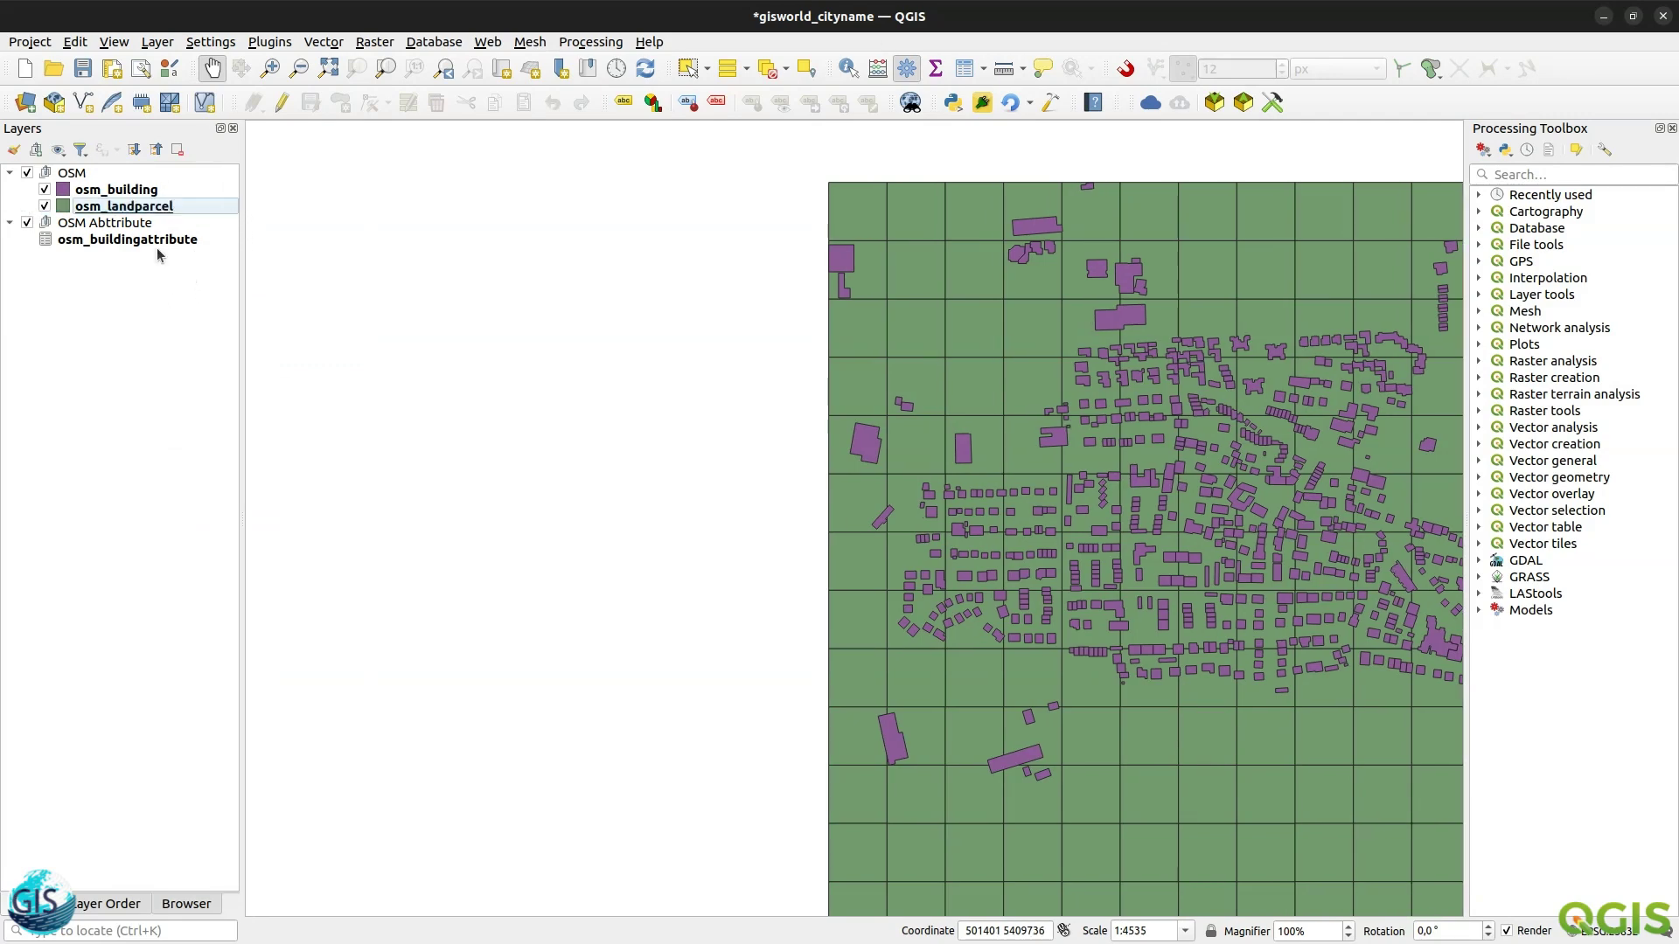
right_click(106, 194)
left_click(131, 198)
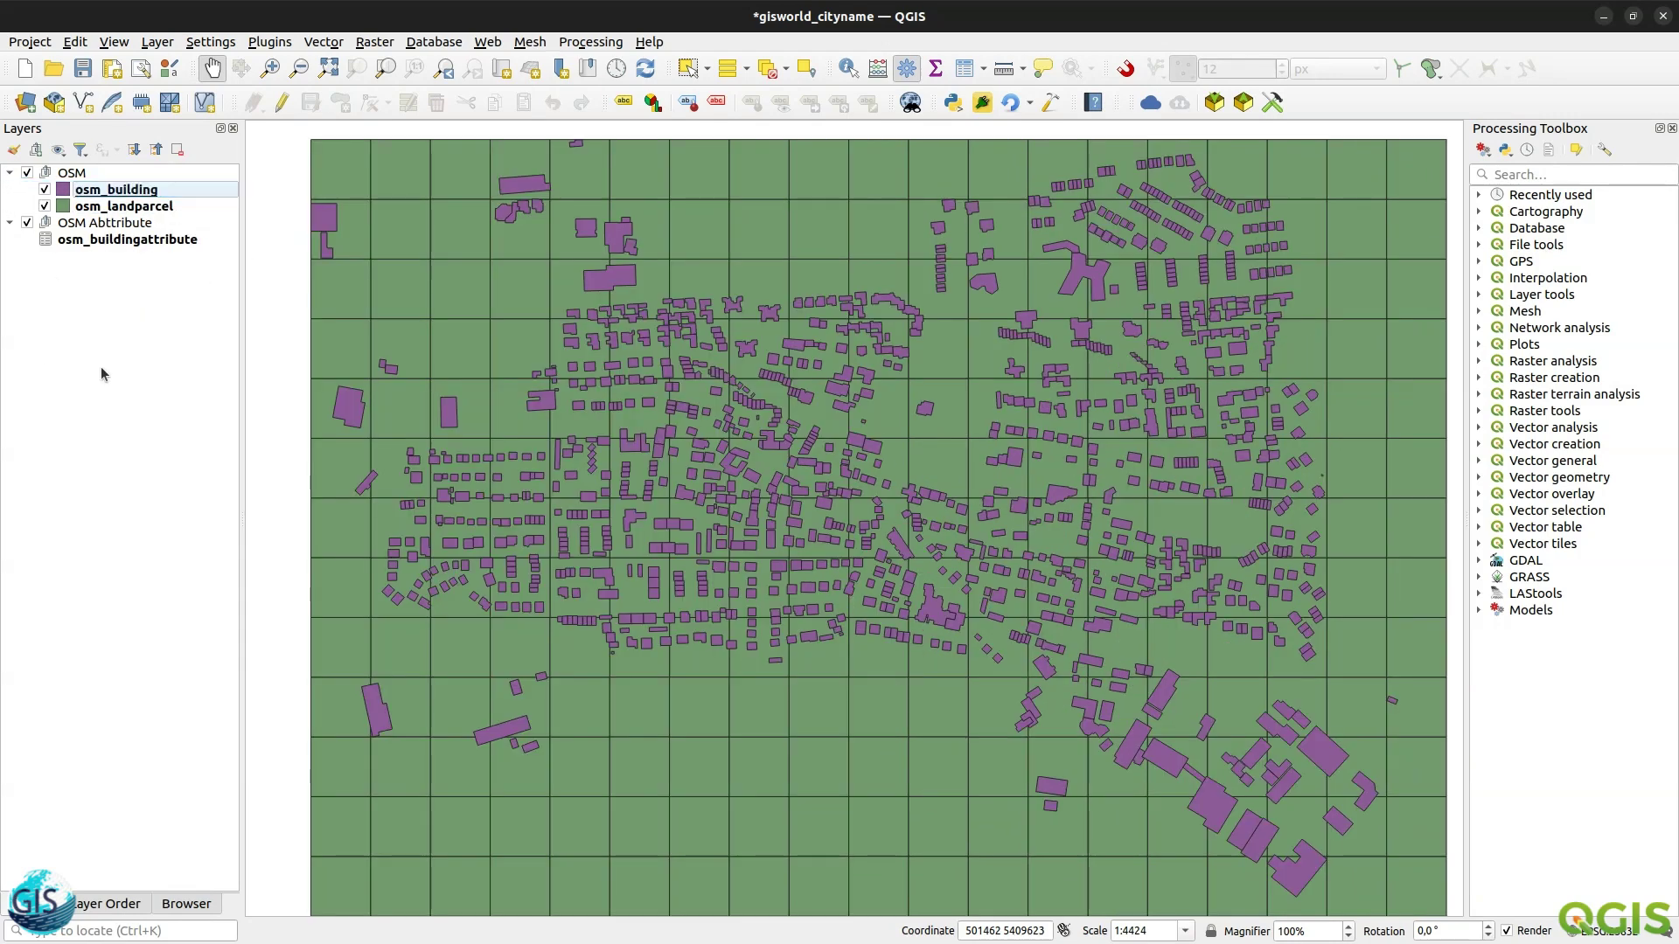
left_click(97, 906)
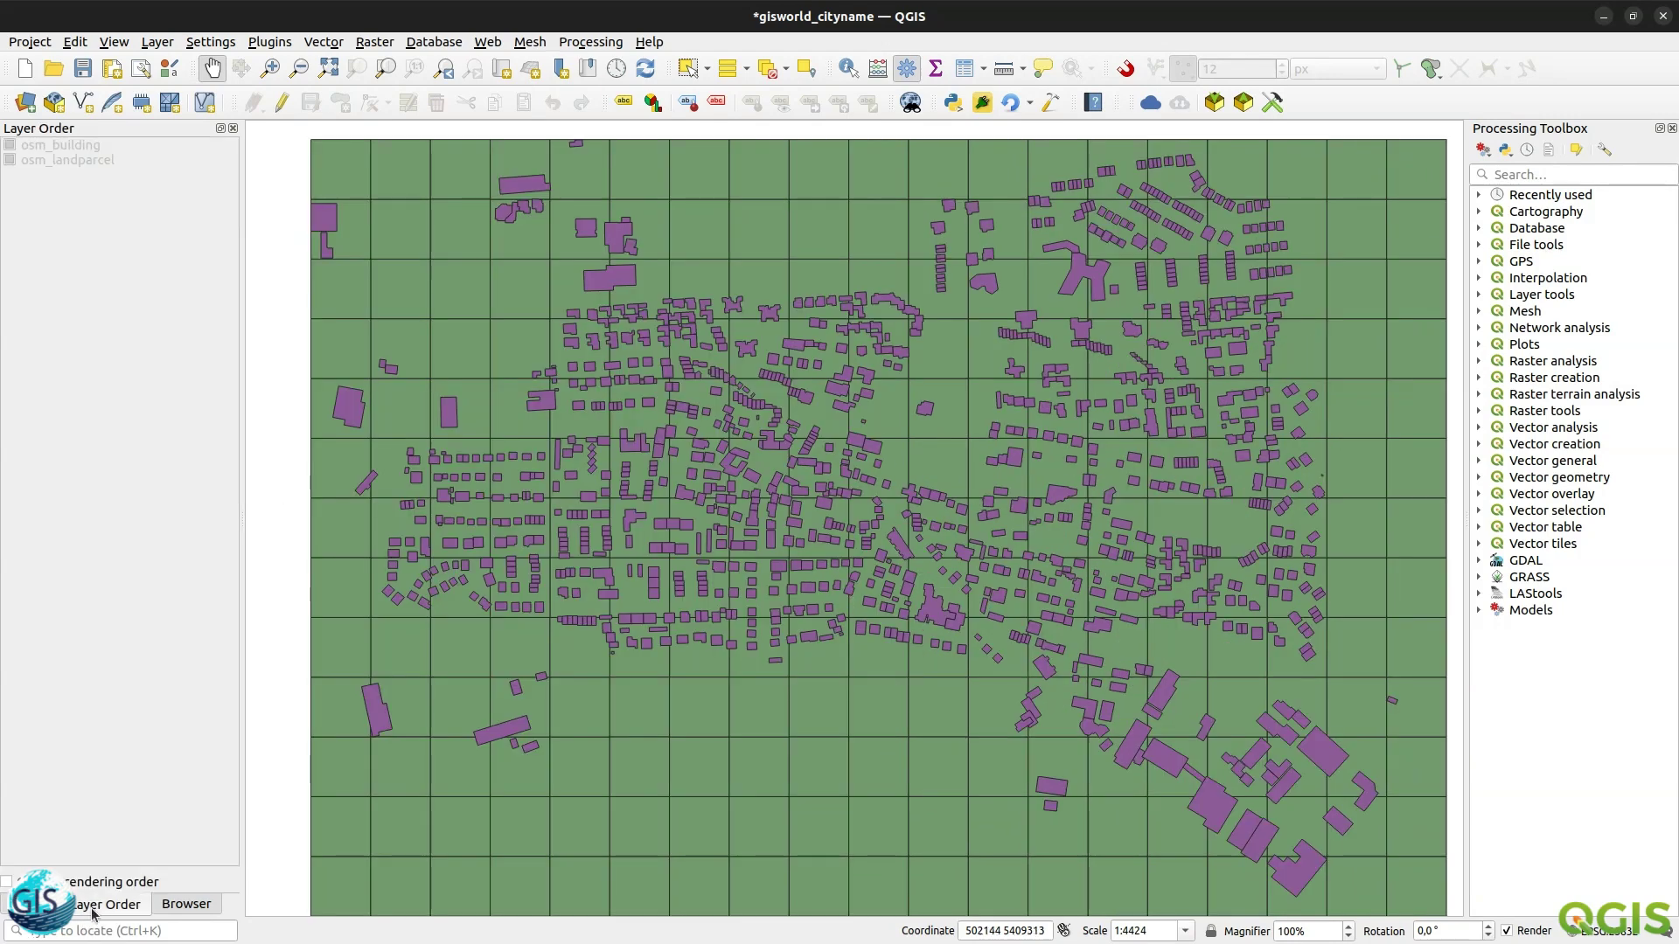
- Open the Add Vector Layer dialog from Layer > Add Layer
left_click(186, 906)
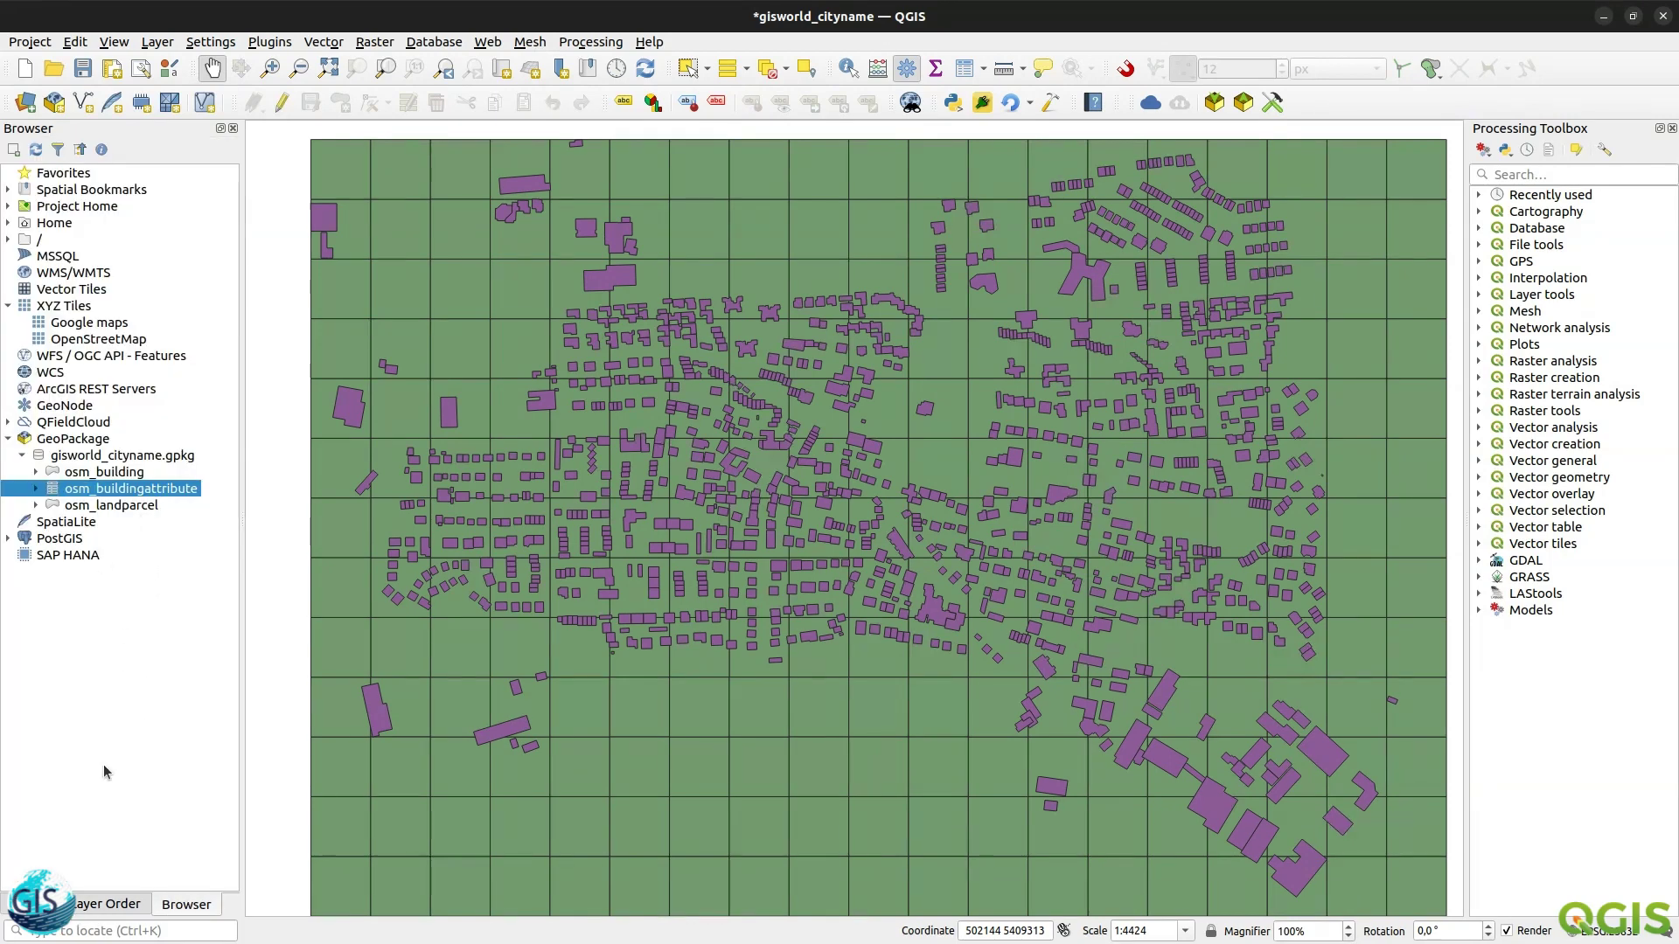
left_click(90, 907)
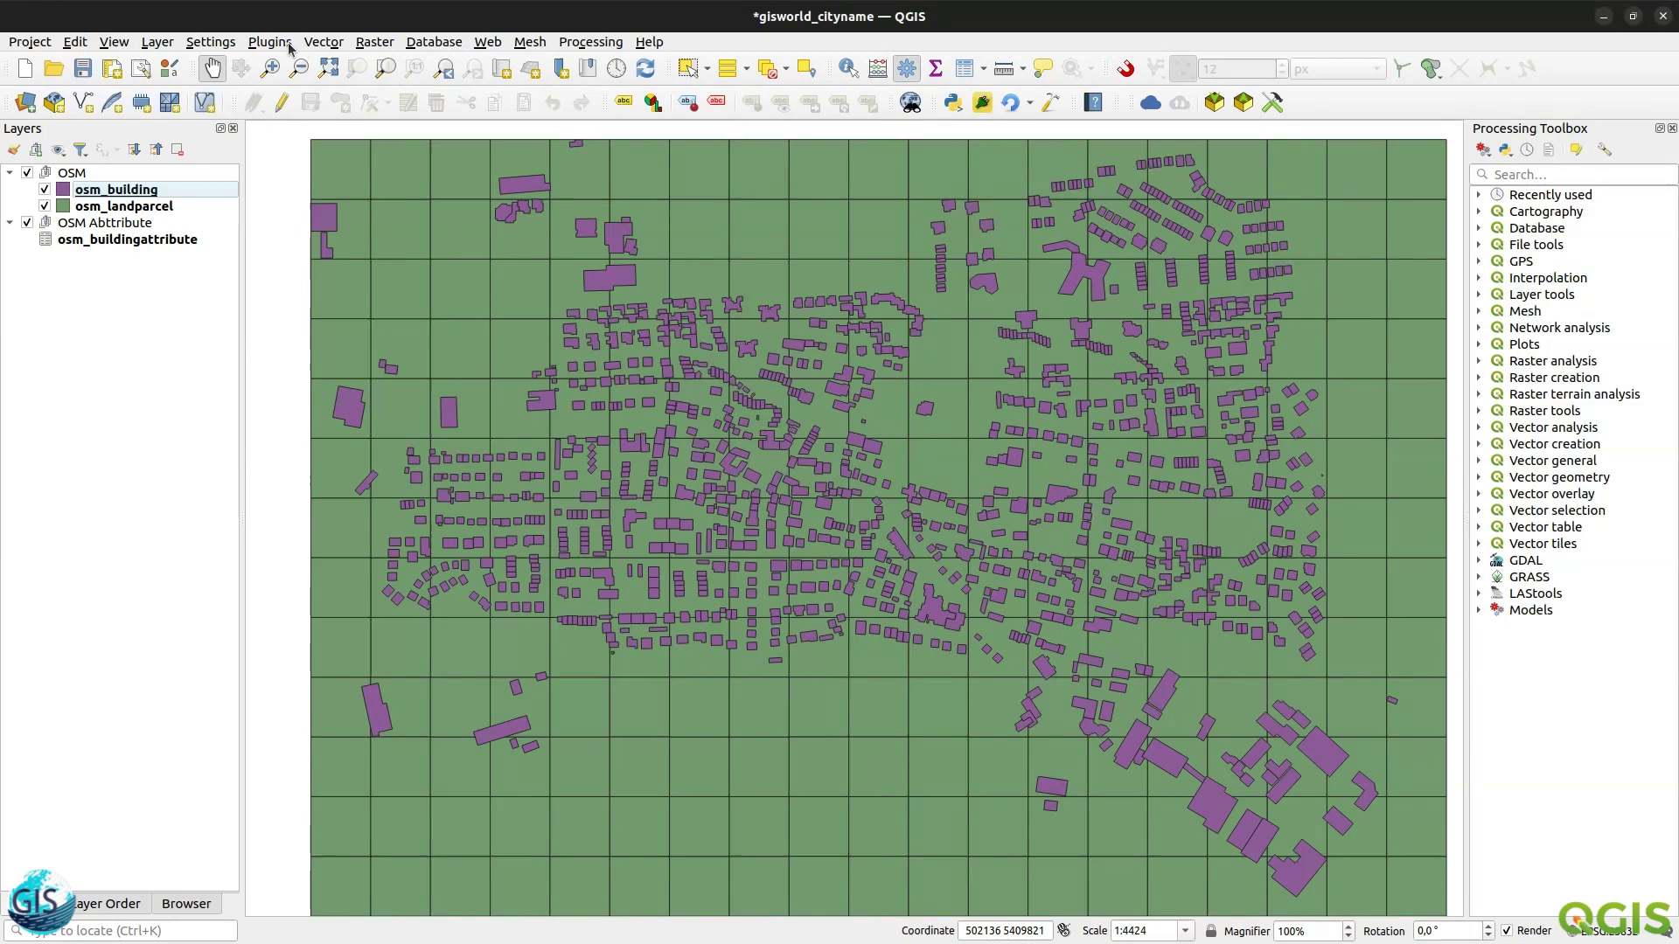
left_click(324, 42)
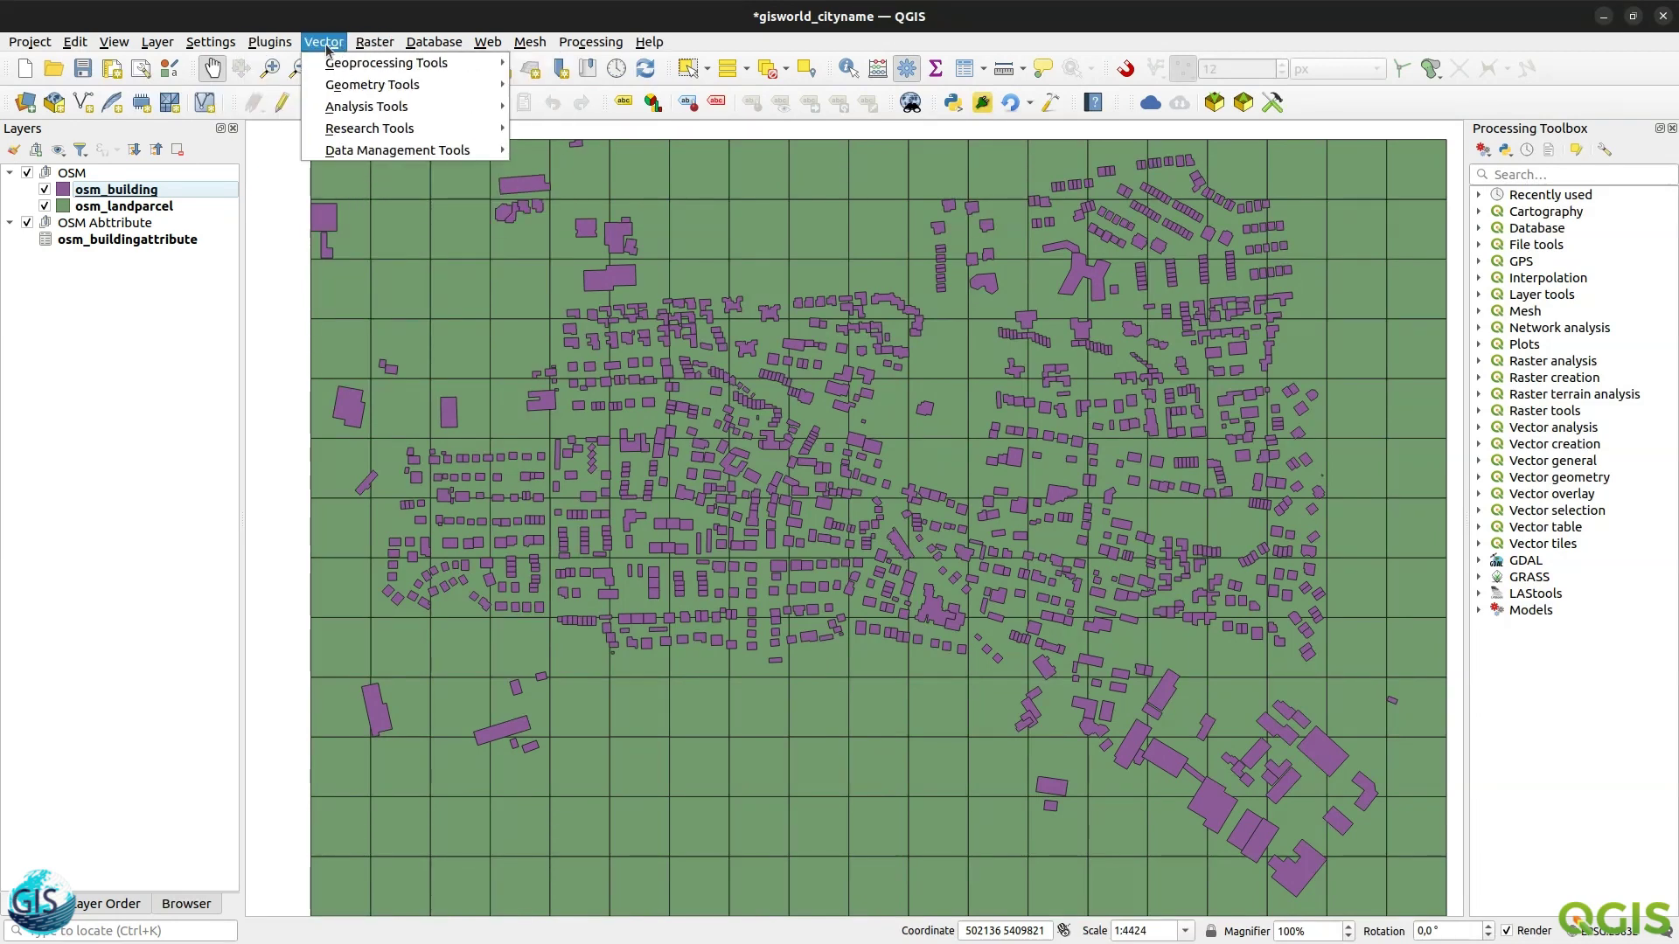
mouse_move(157, 42)
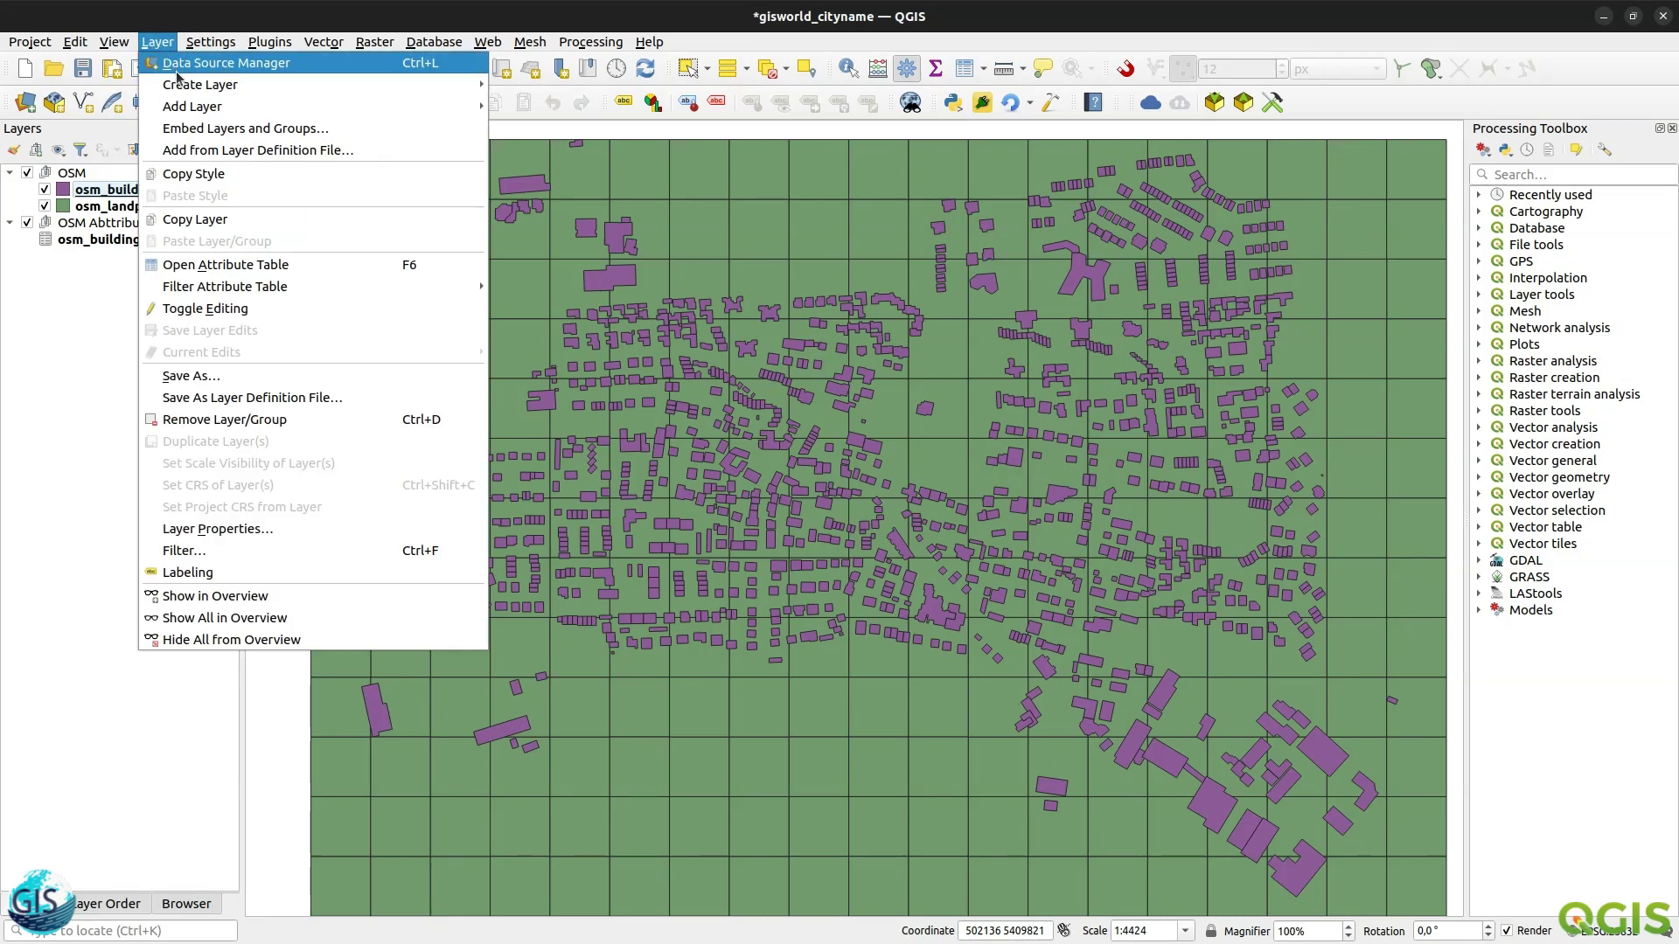
mouse_move(212, 106)
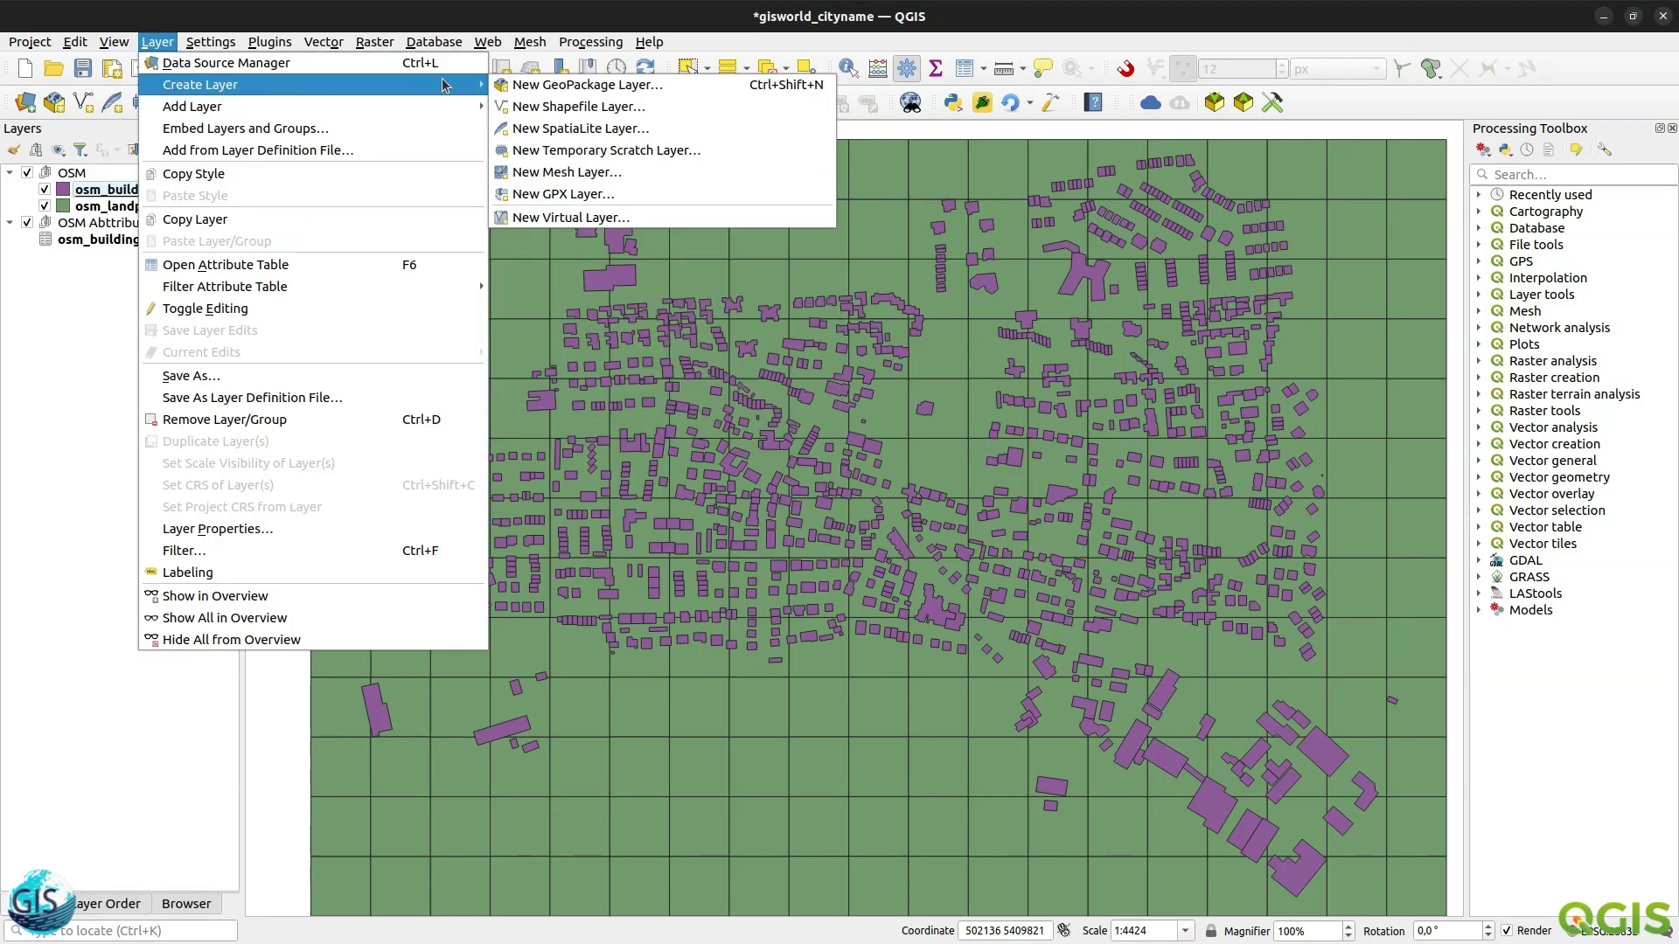
mouse_move(463, 106)
left_click(535, 107)
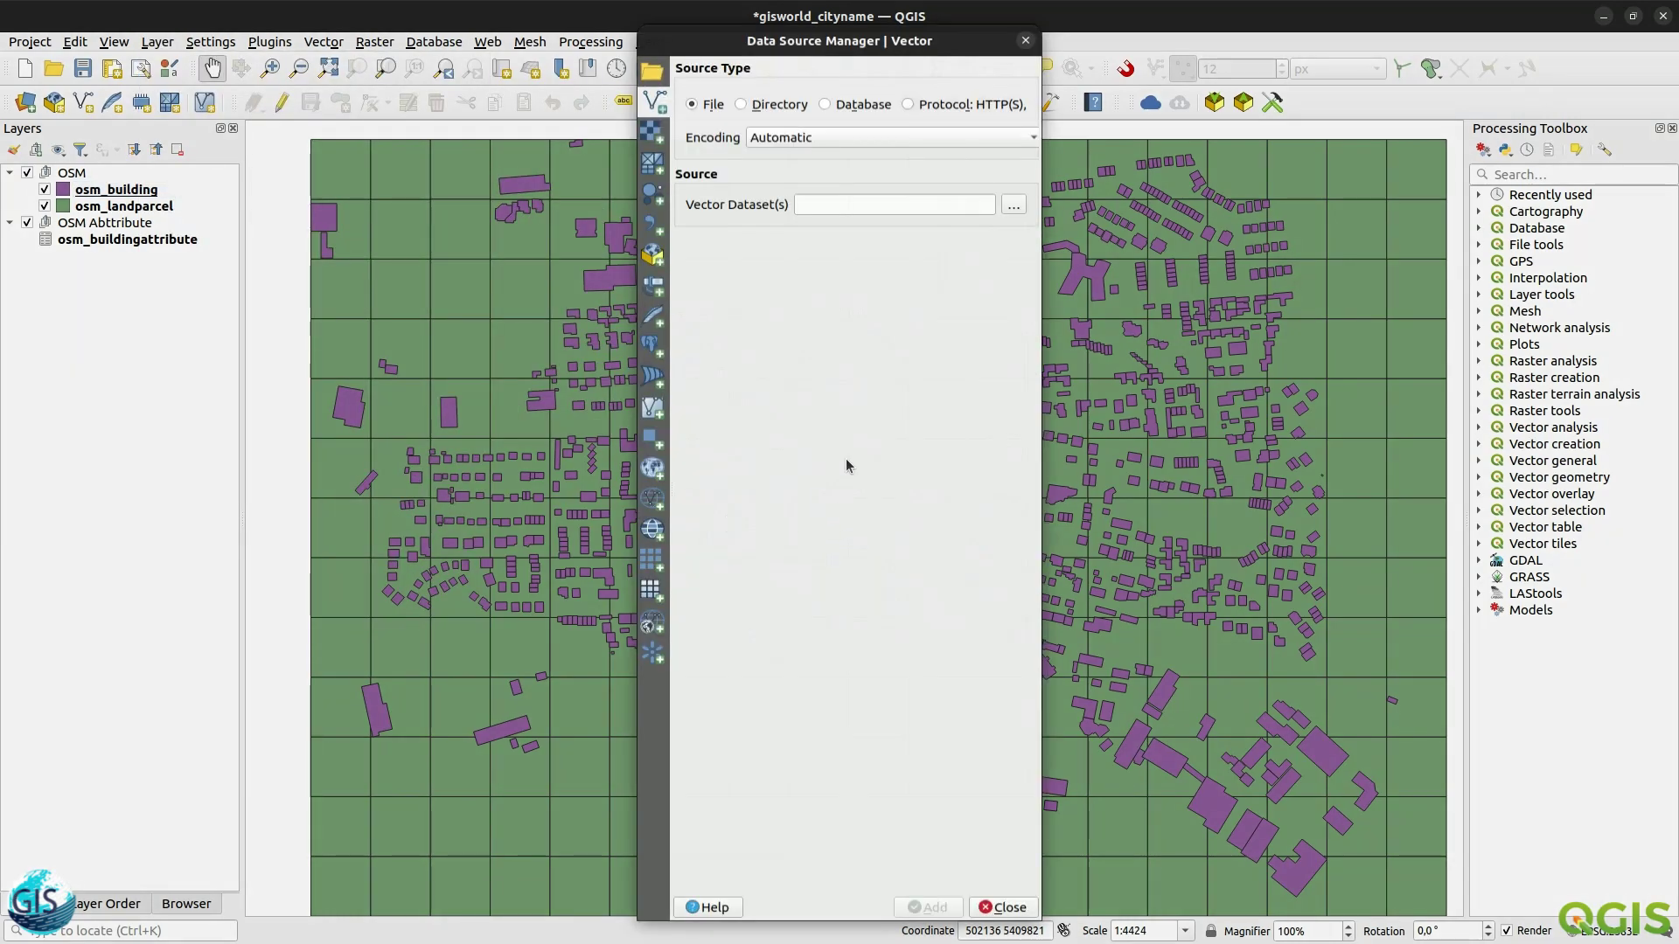
- Add buildings.shp and move it out of the OSM group to the bottom of the tree
left_click(1023, 206)
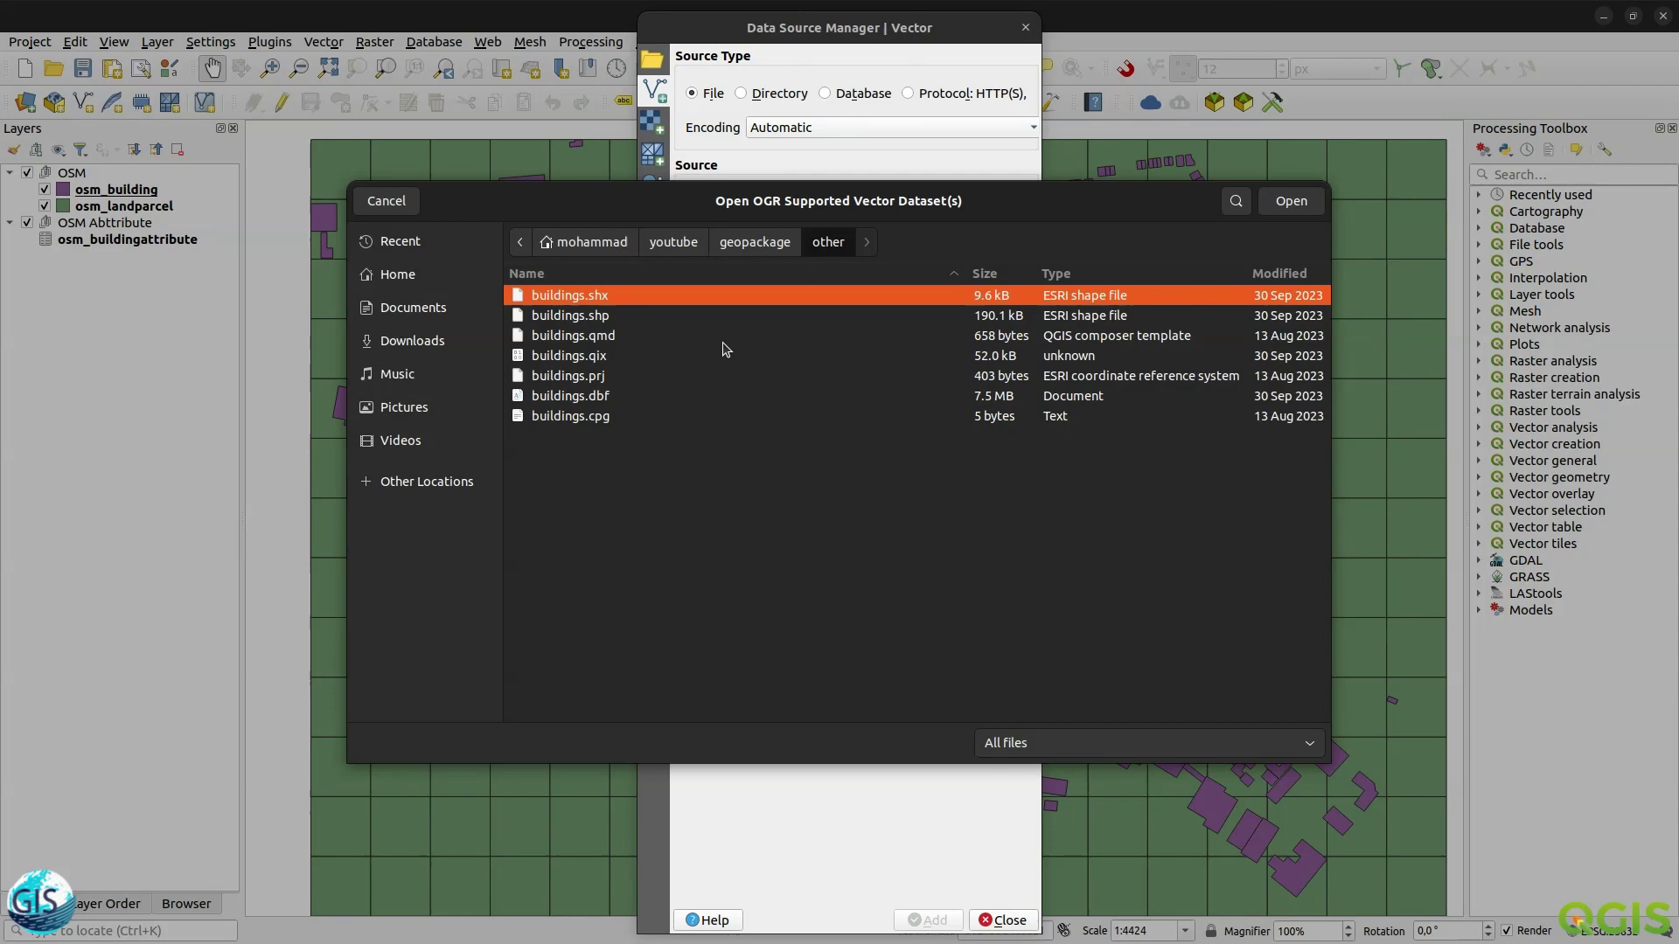
double_click(602, 322)
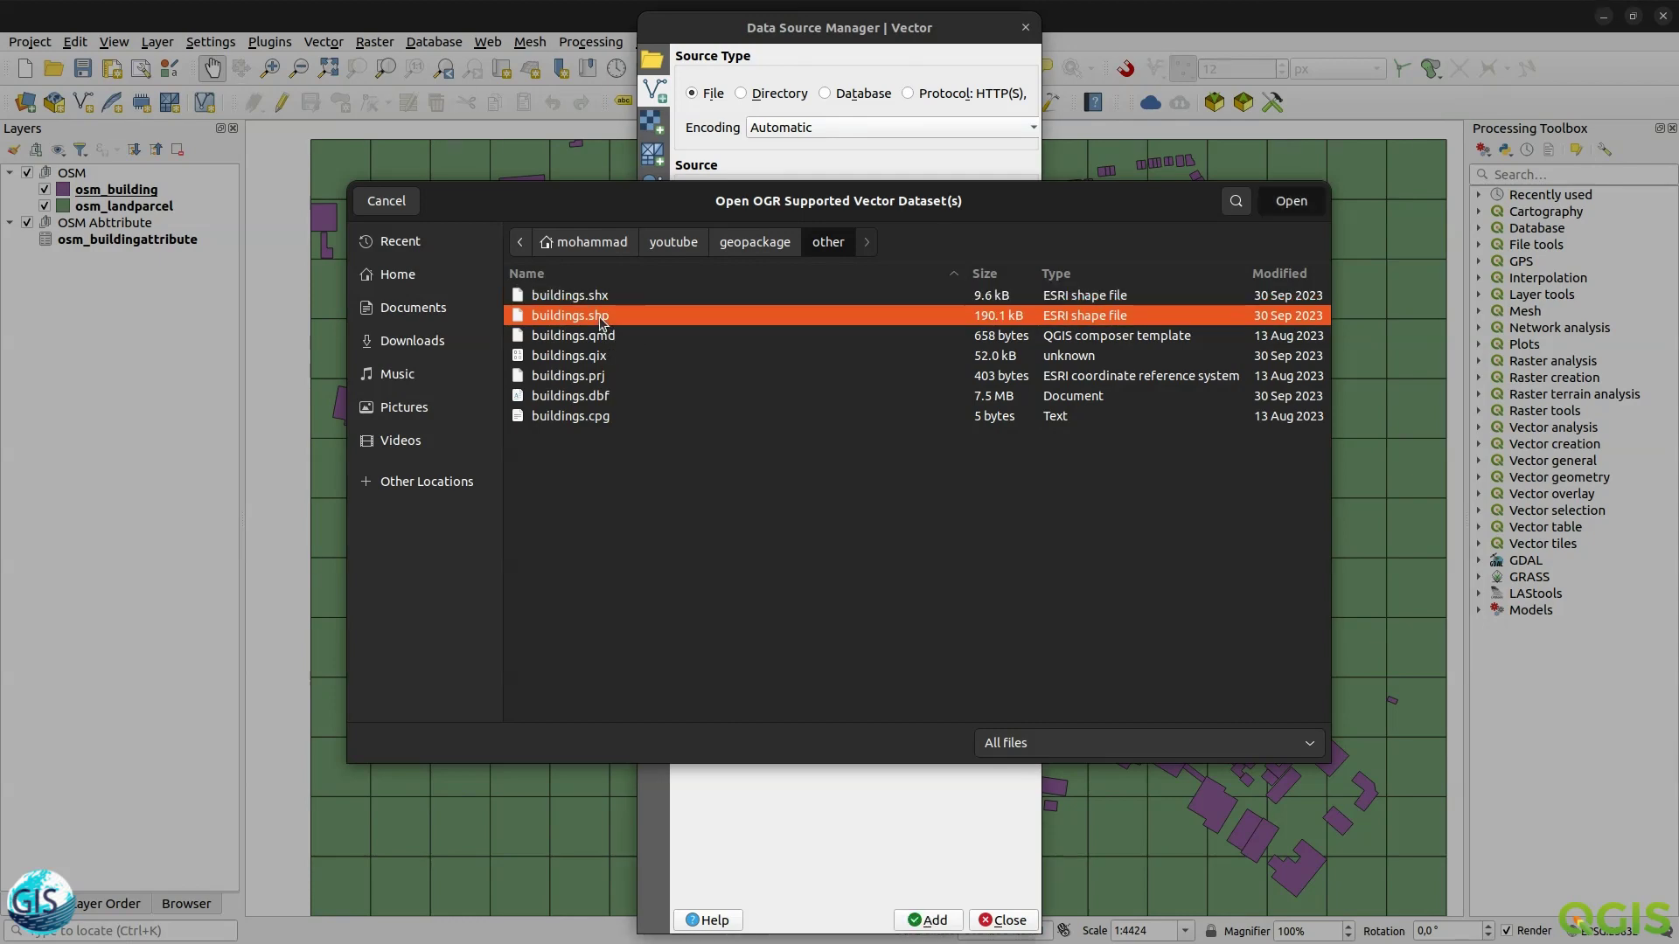
left_click(946, 923)
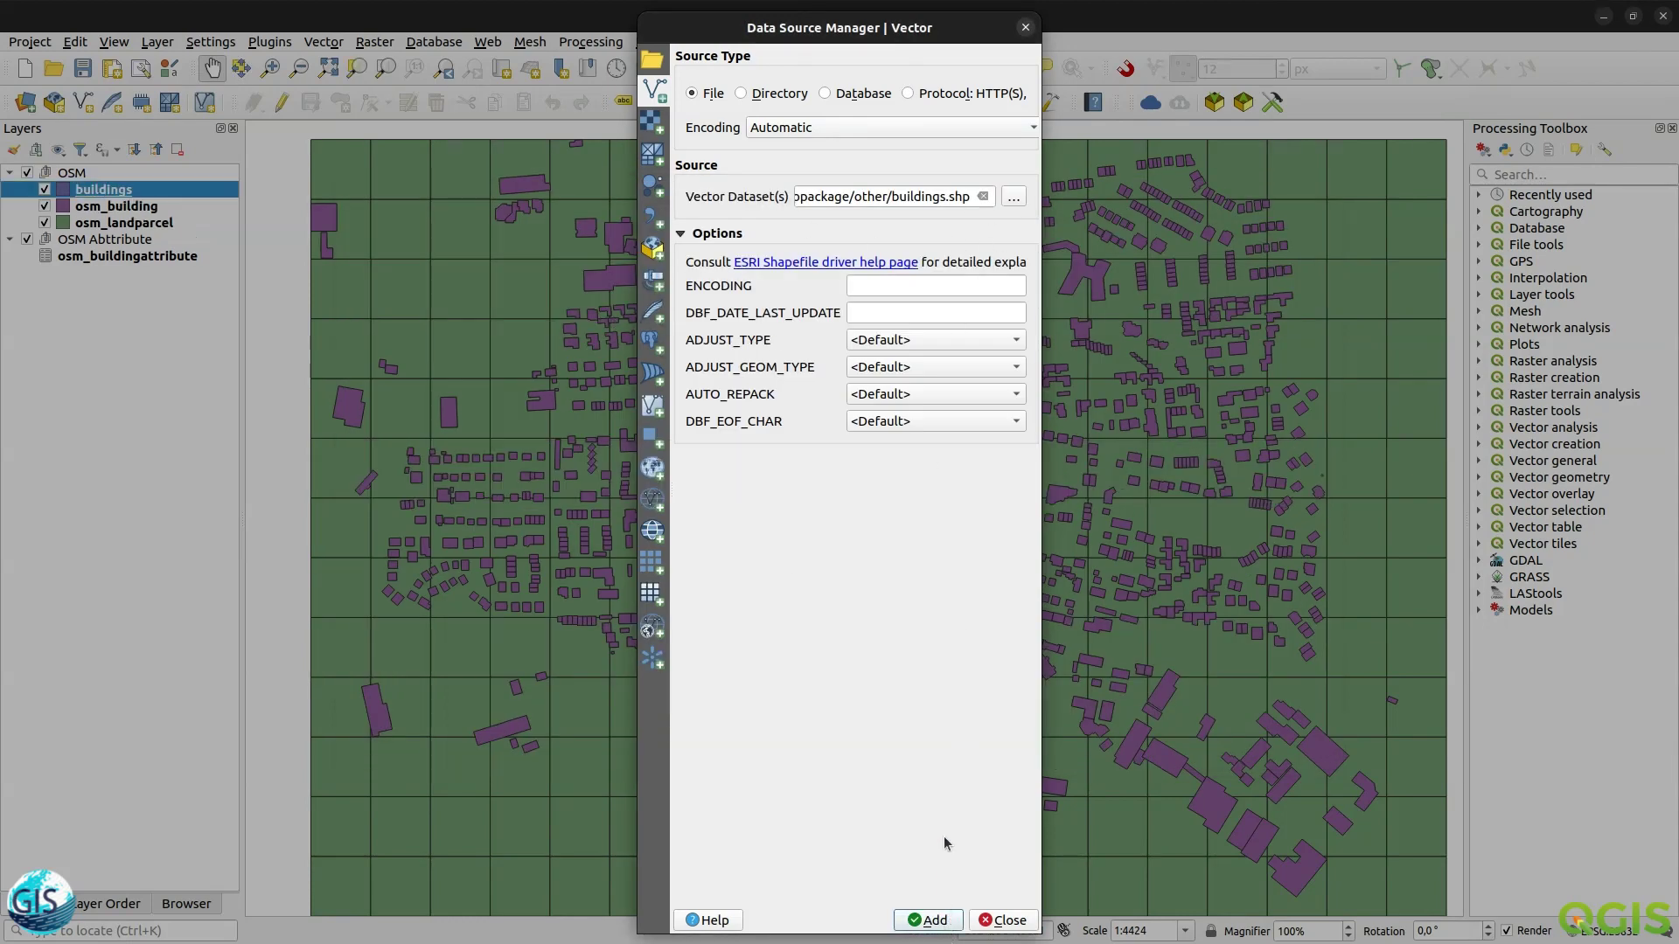
left_click(1026, 27)
left_click_drag(131, 193, 114, 320)
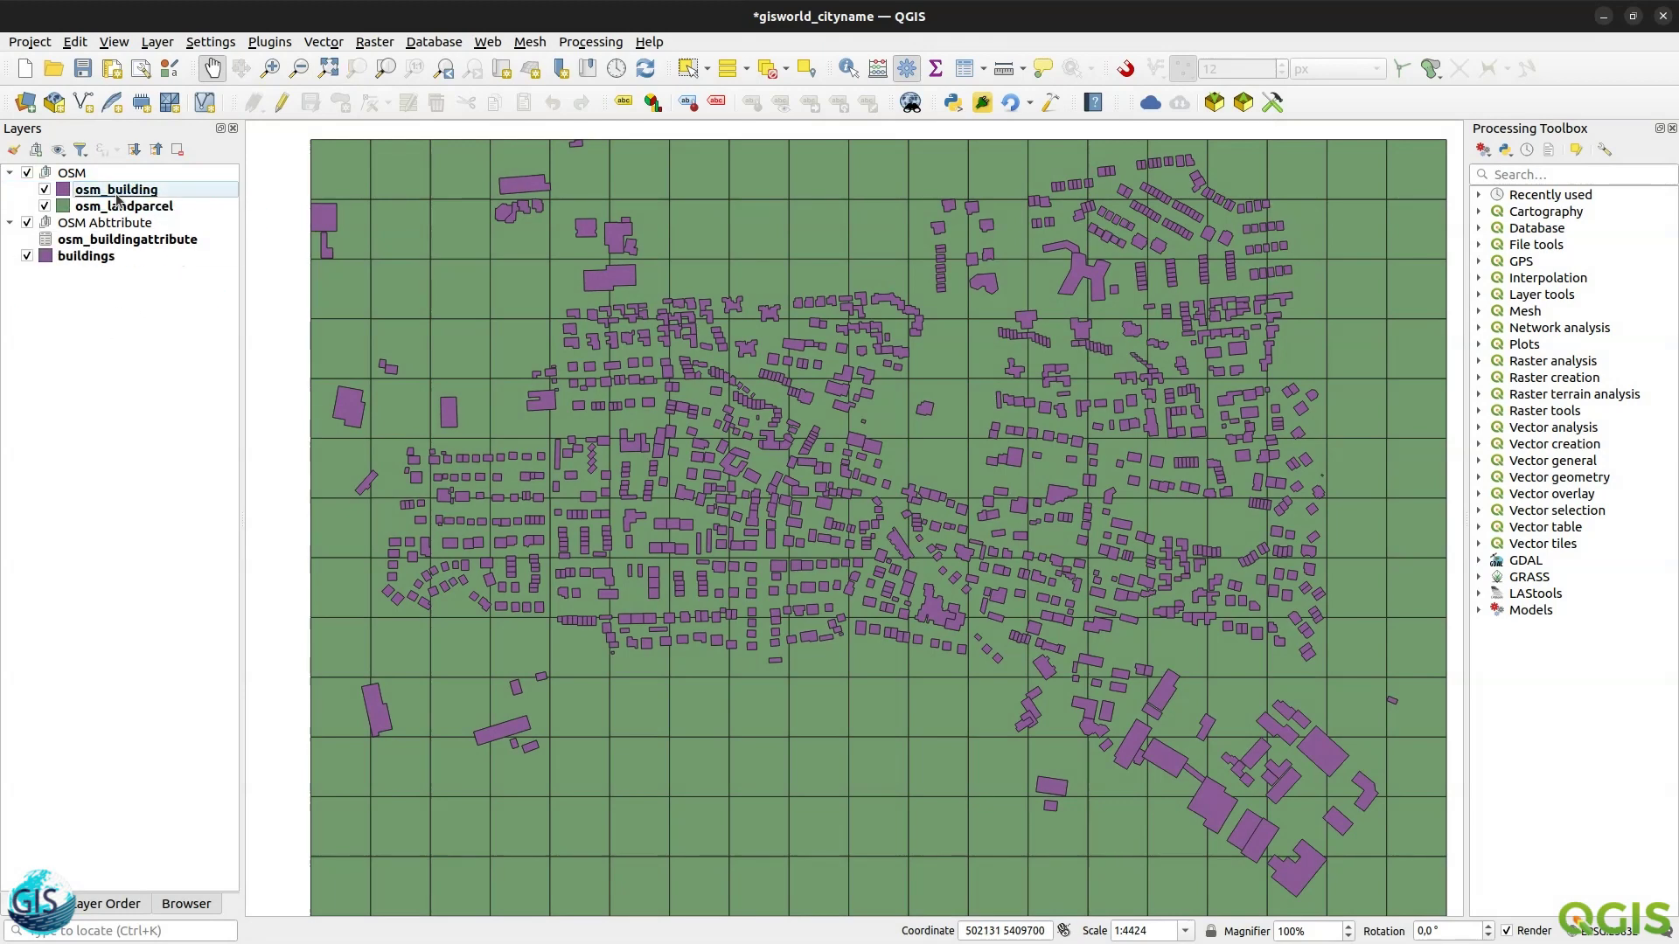
- Create a new group named other and move it to the top level
left_click(35, 149)
type("other")
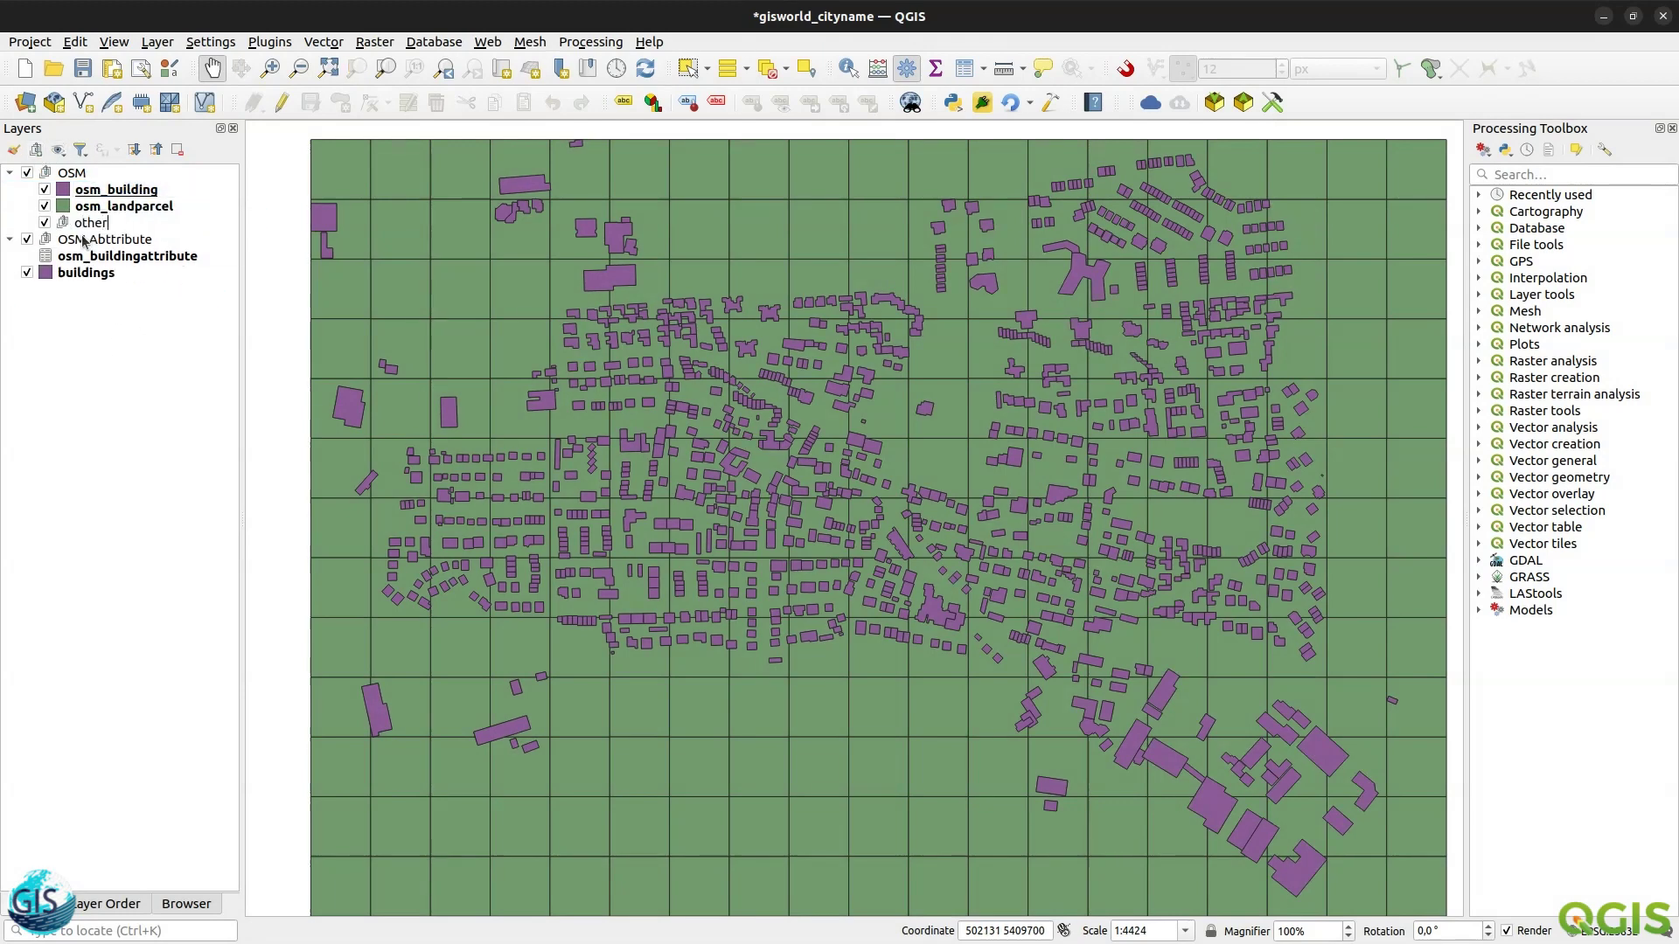
key("Return")
left_click_drag(88, 223, 70, 273)
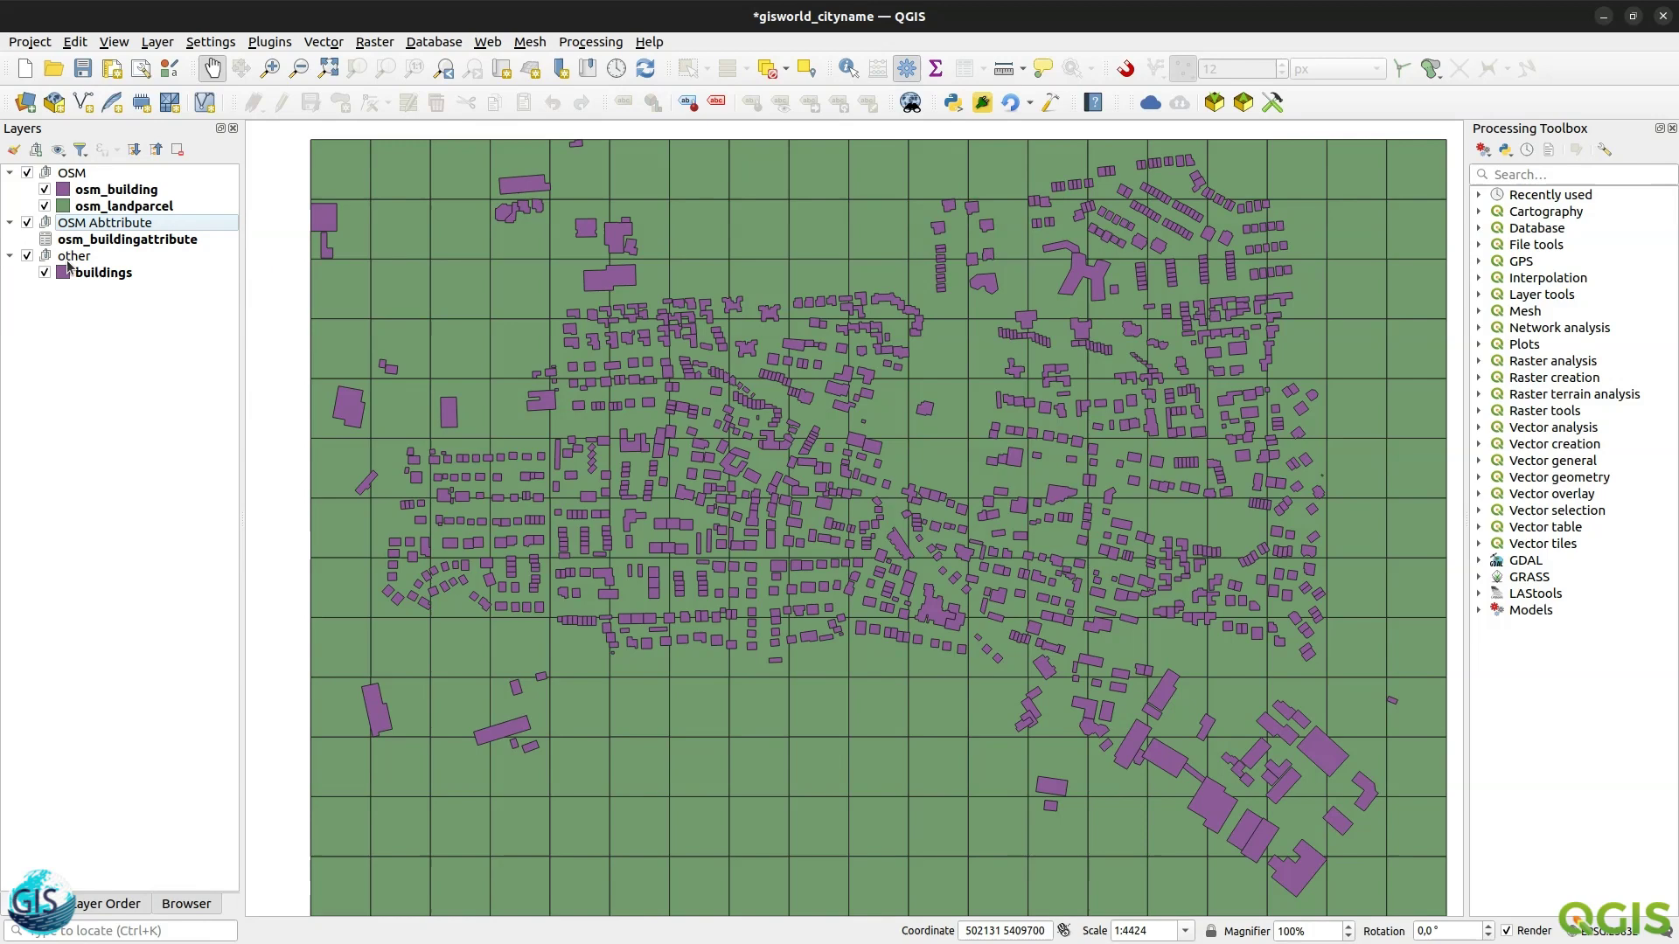
- Rename the buildings layer to other_building
right_click(85, 272)
left_click(144, 412)
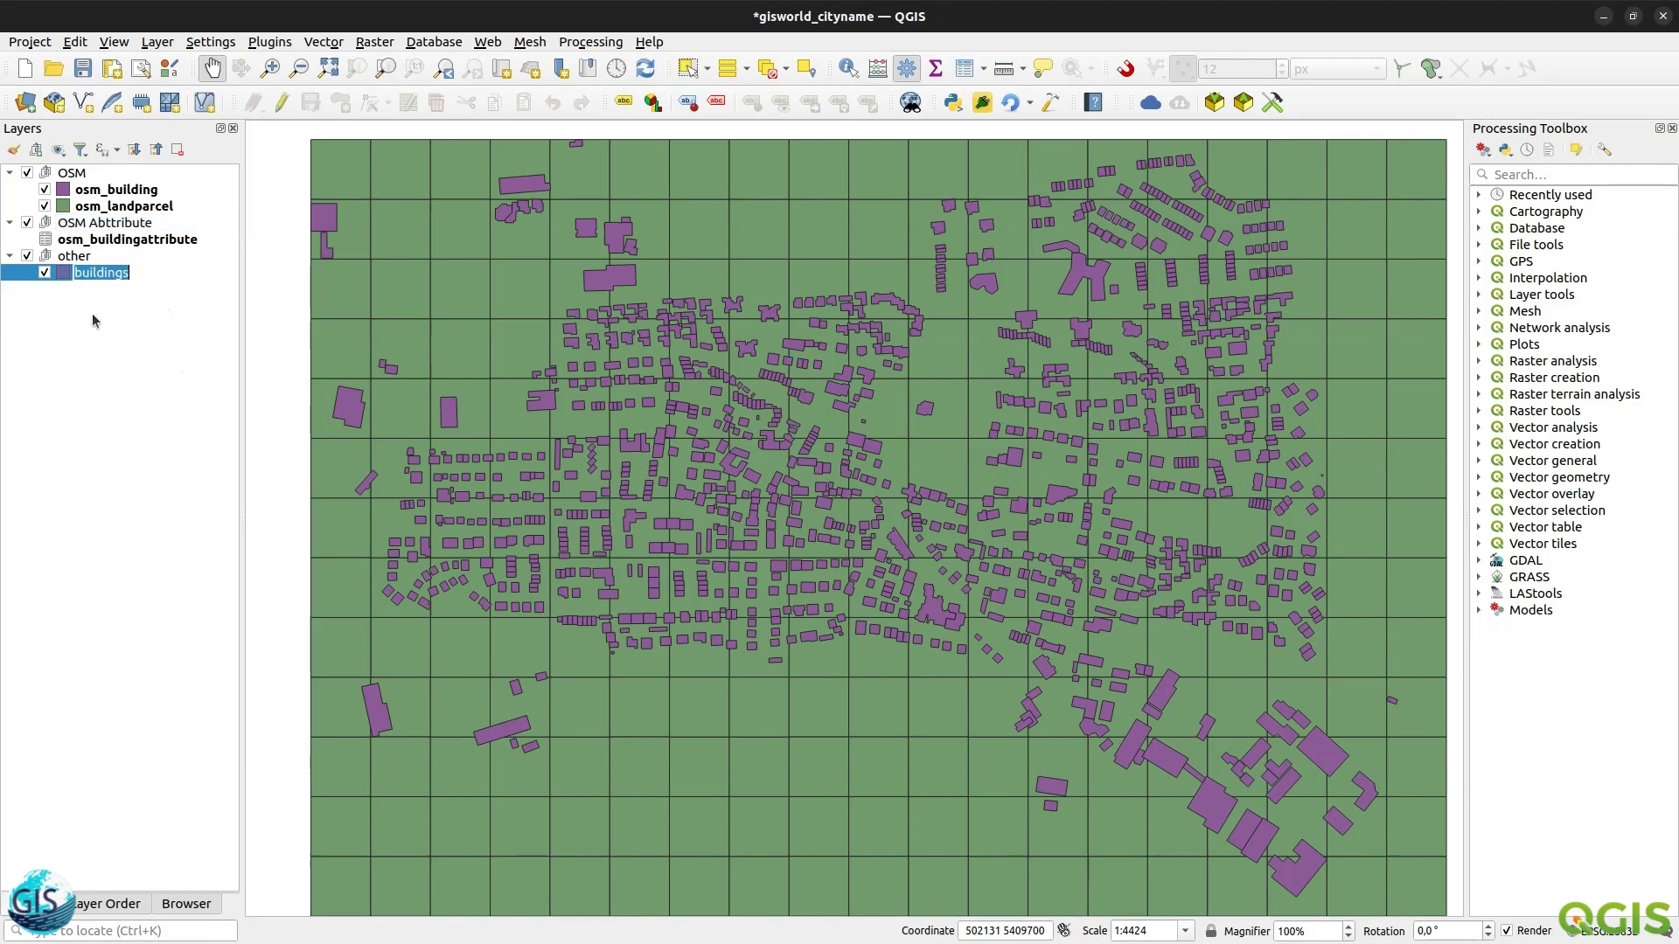
key("Left")
type("other")
key("Menu")
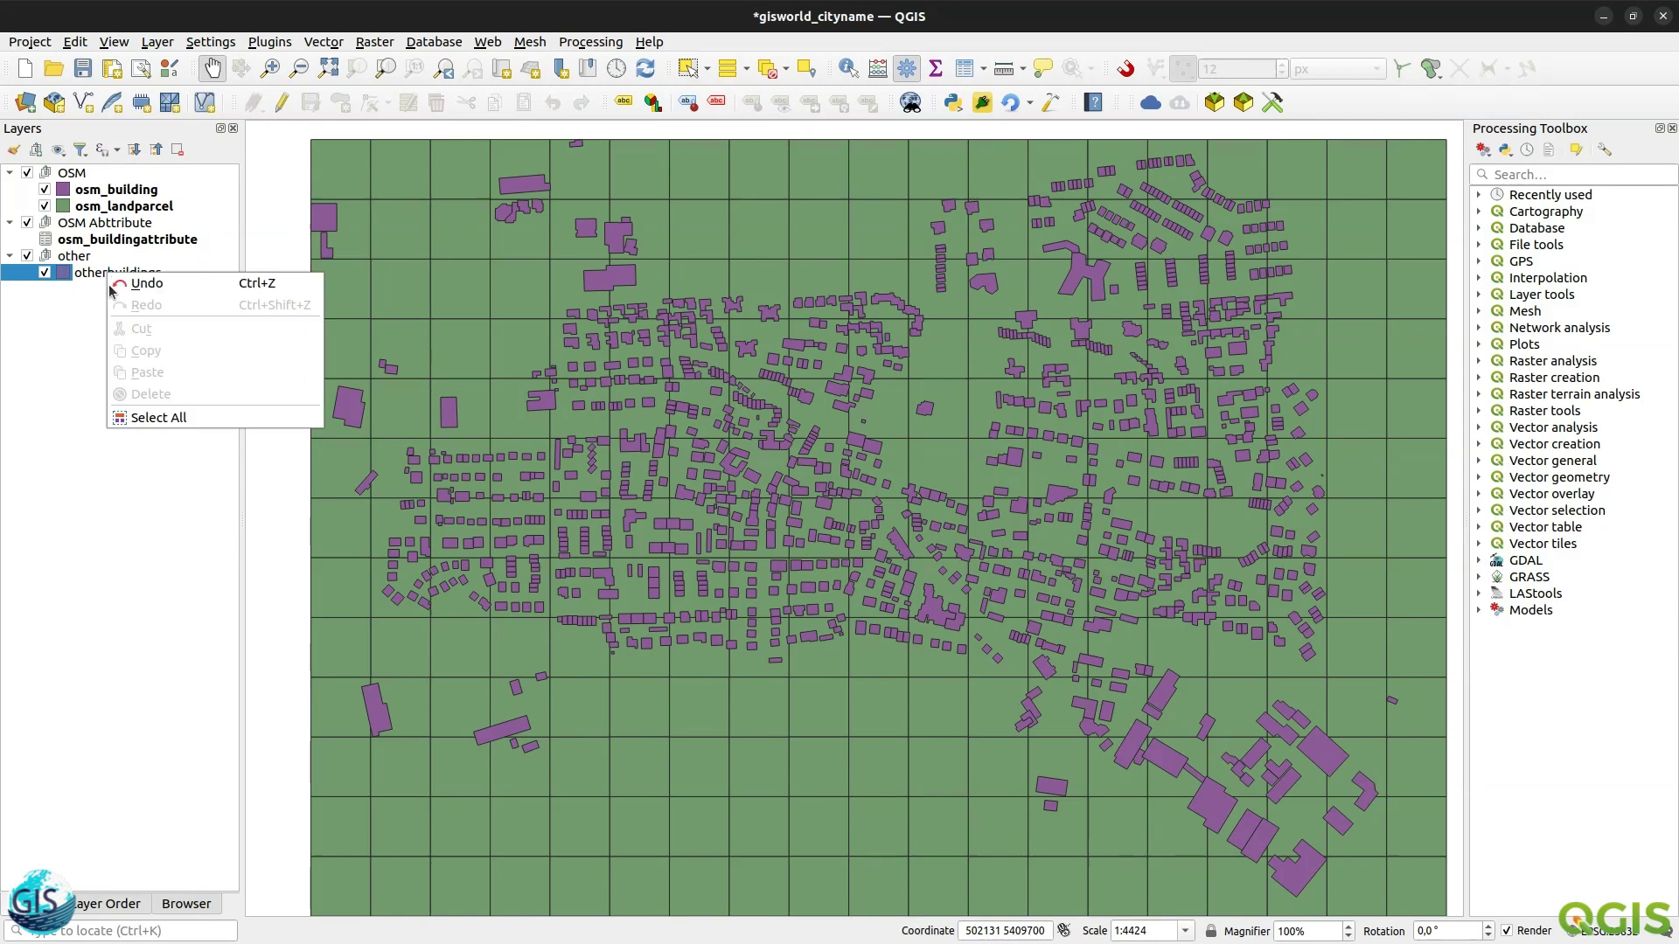
left_click(92, 272)
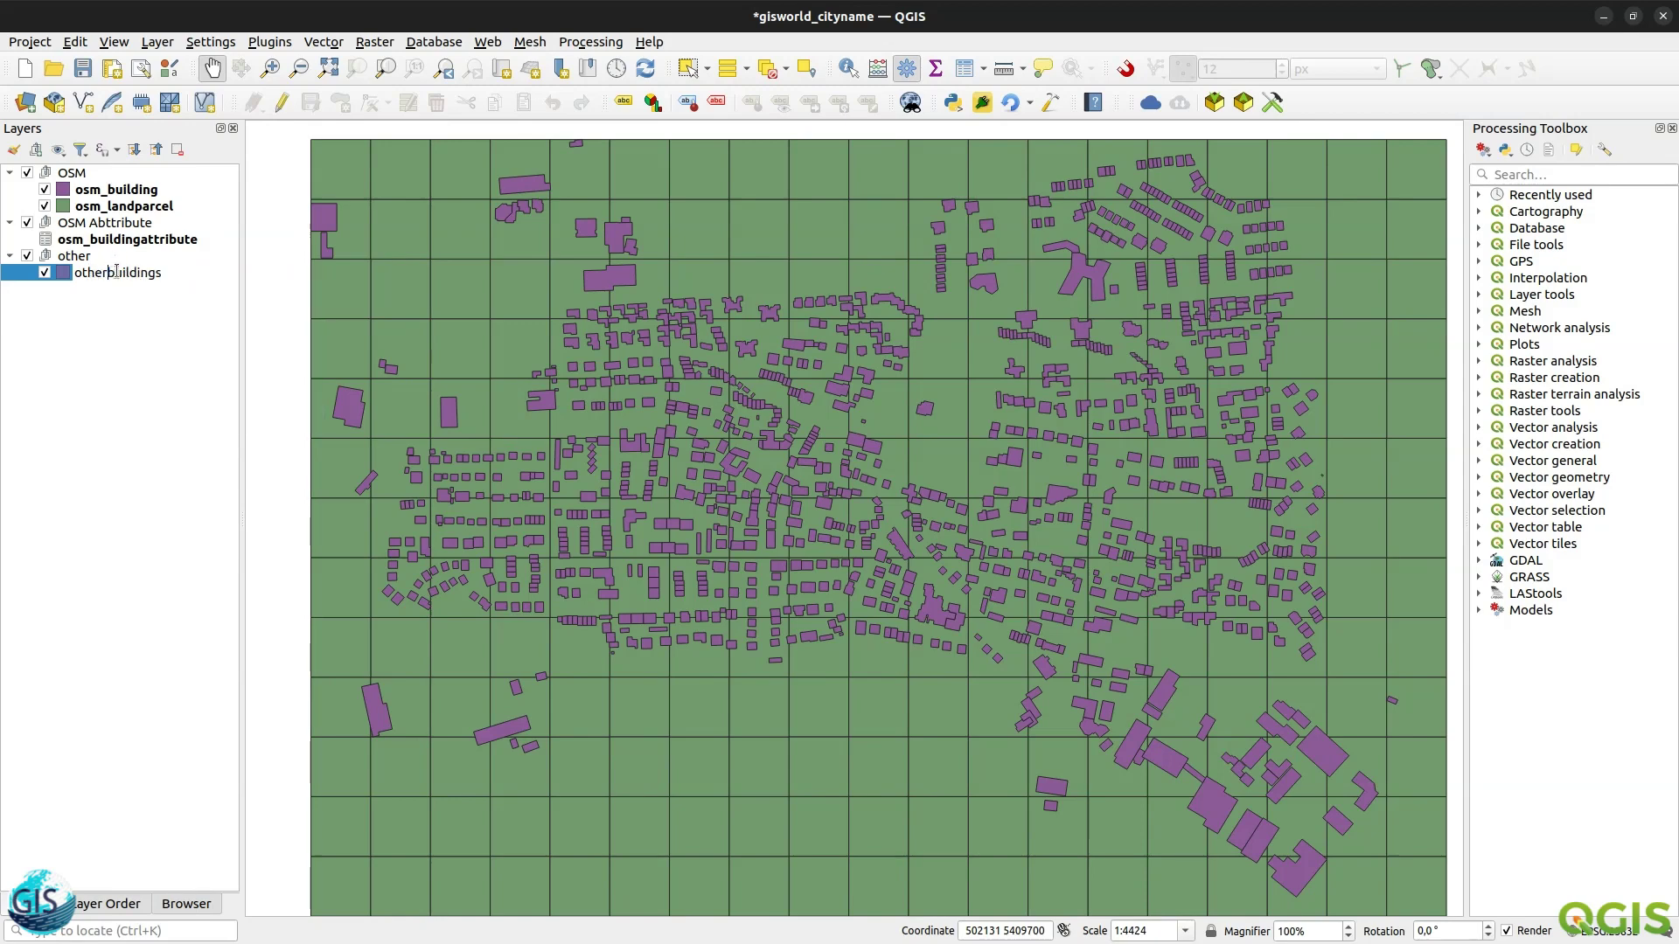
type("_")
key("Return")
- Rename the other group to Other
right_click(69, 255)
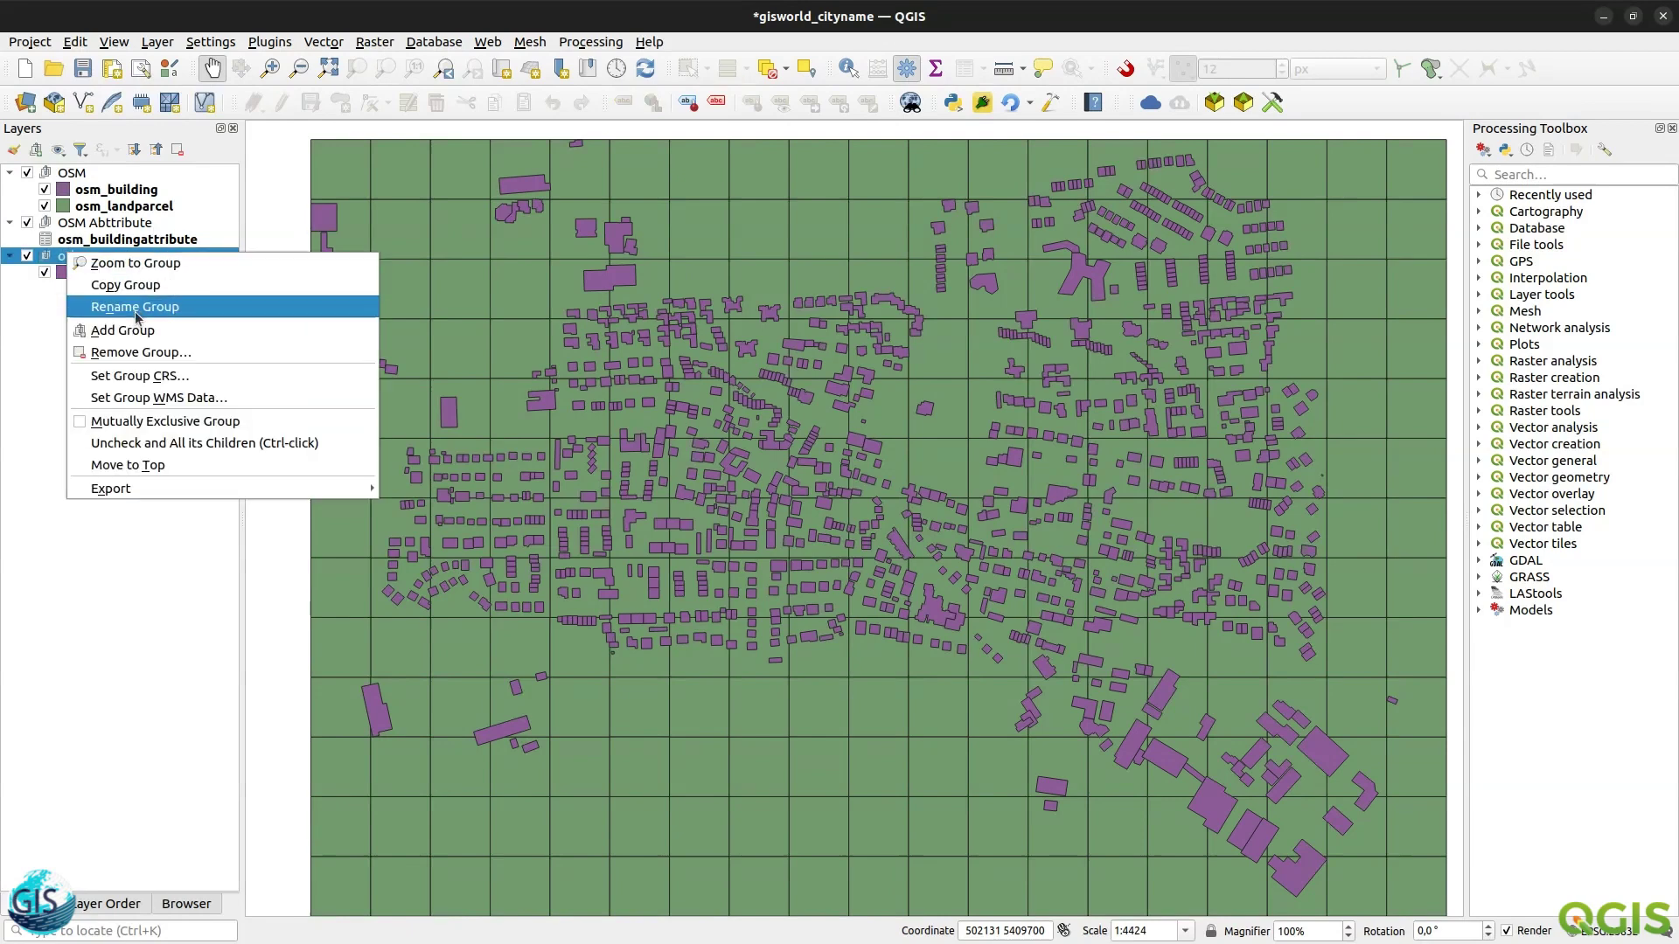
left_click(135, 307)
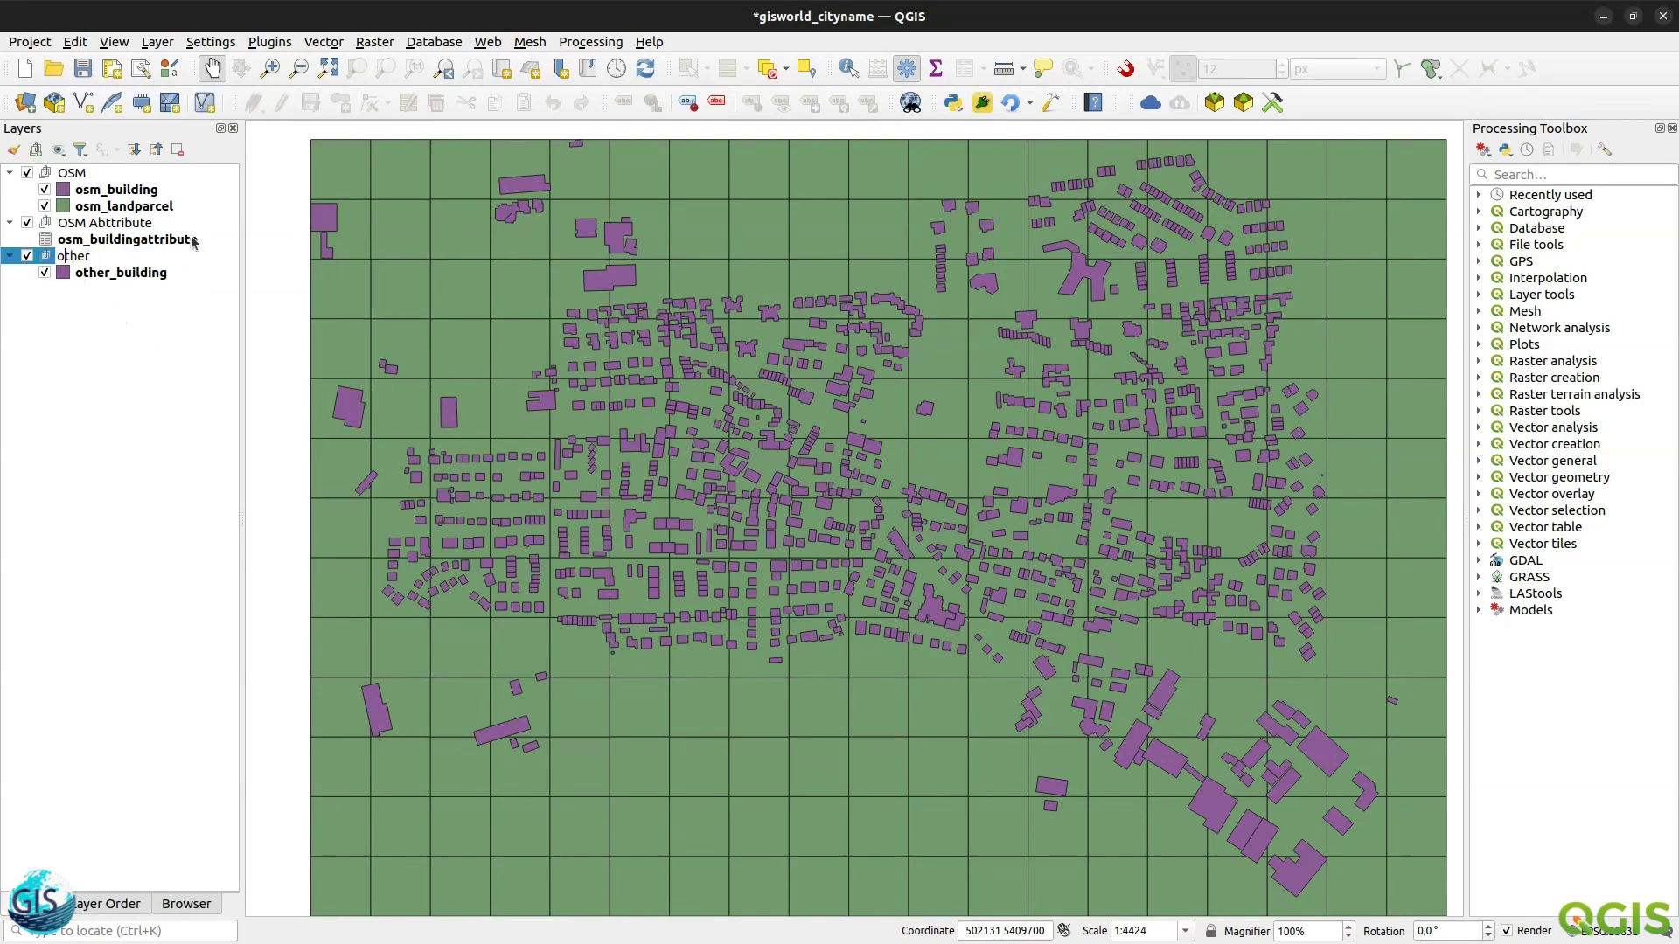
key("BackSpace")
type("O")
key("Return")
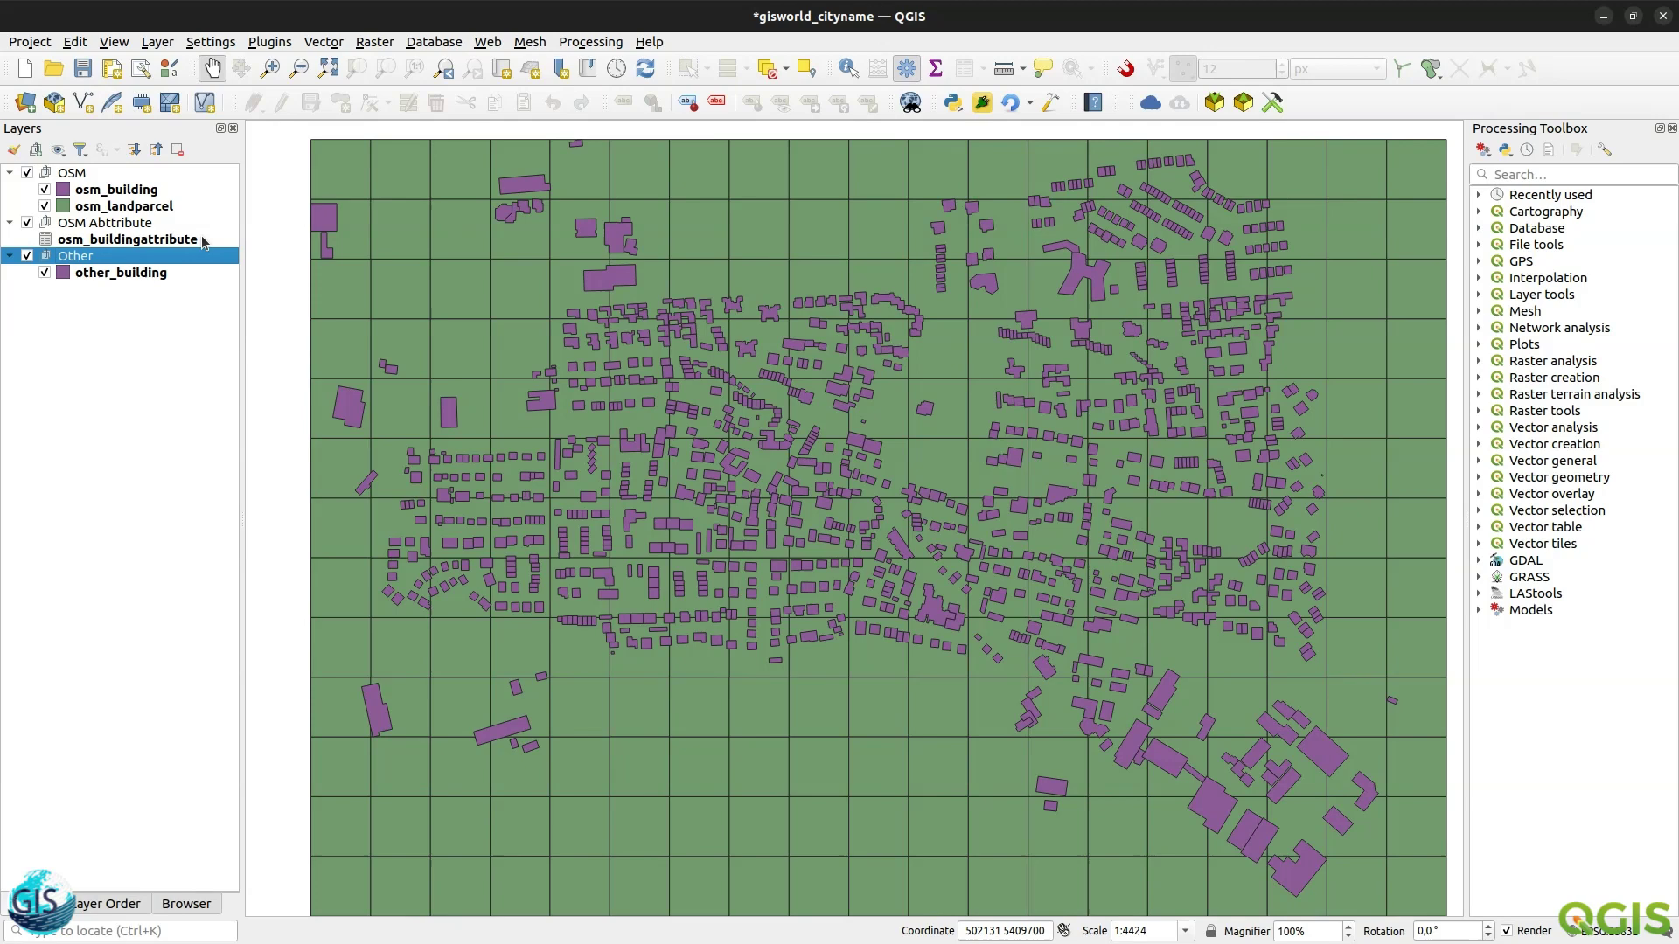
left_click(157, 351)
- Open the attribute table of other_building
left_click(94, 273)
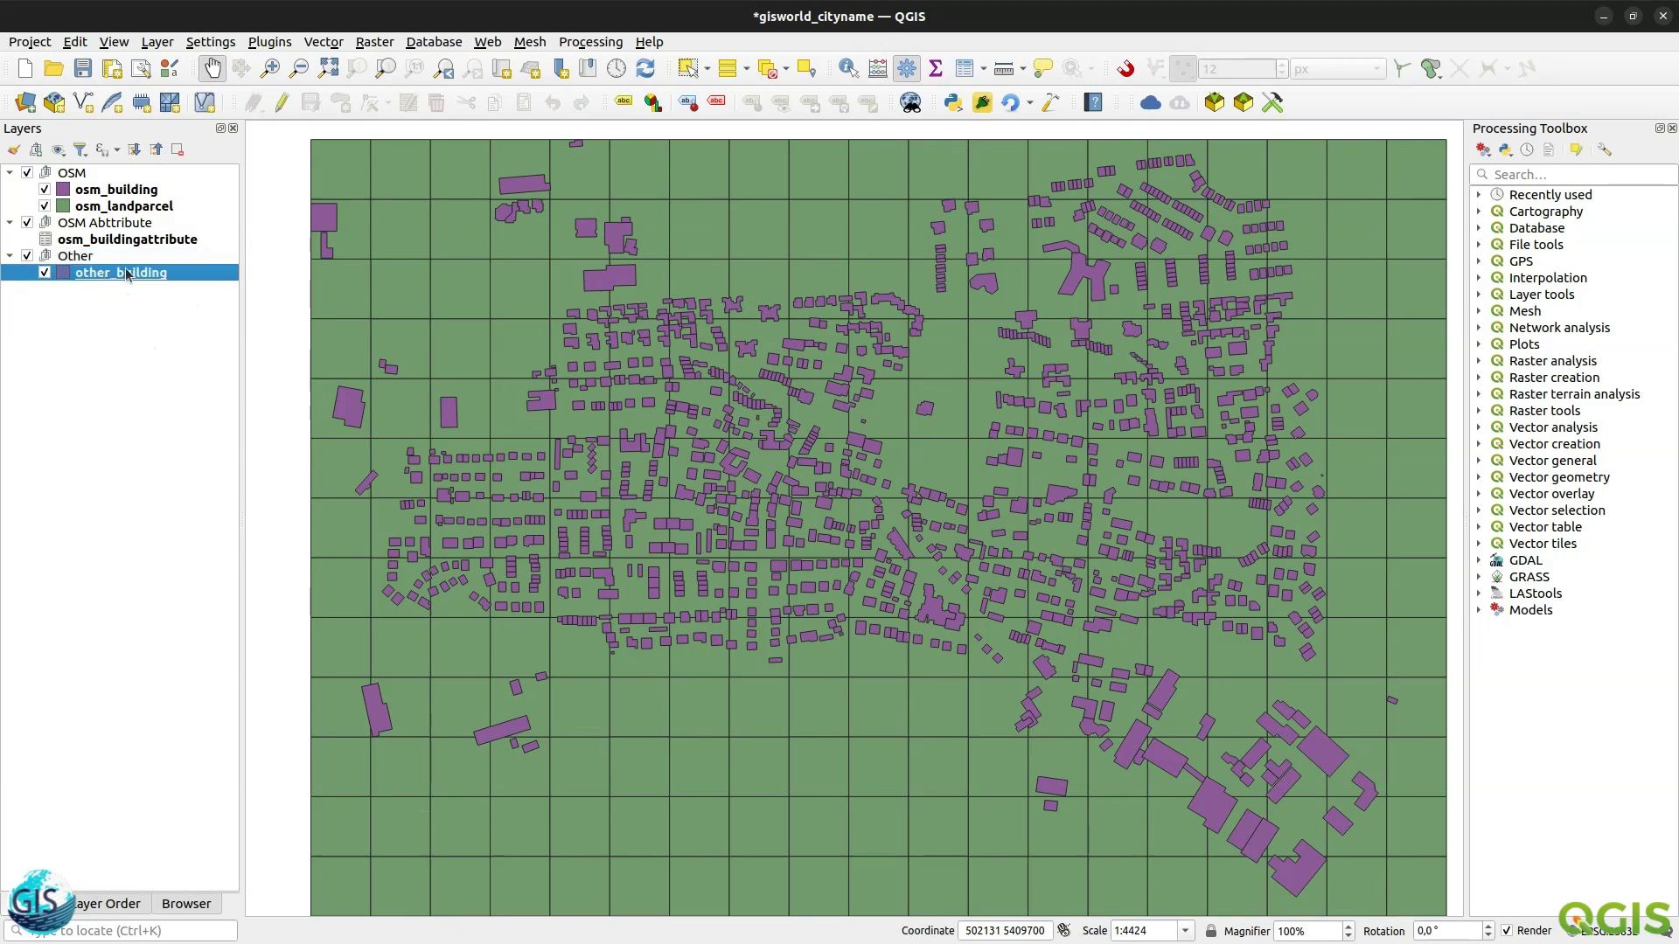
right_click(126, 271)
left_click(210, 545)
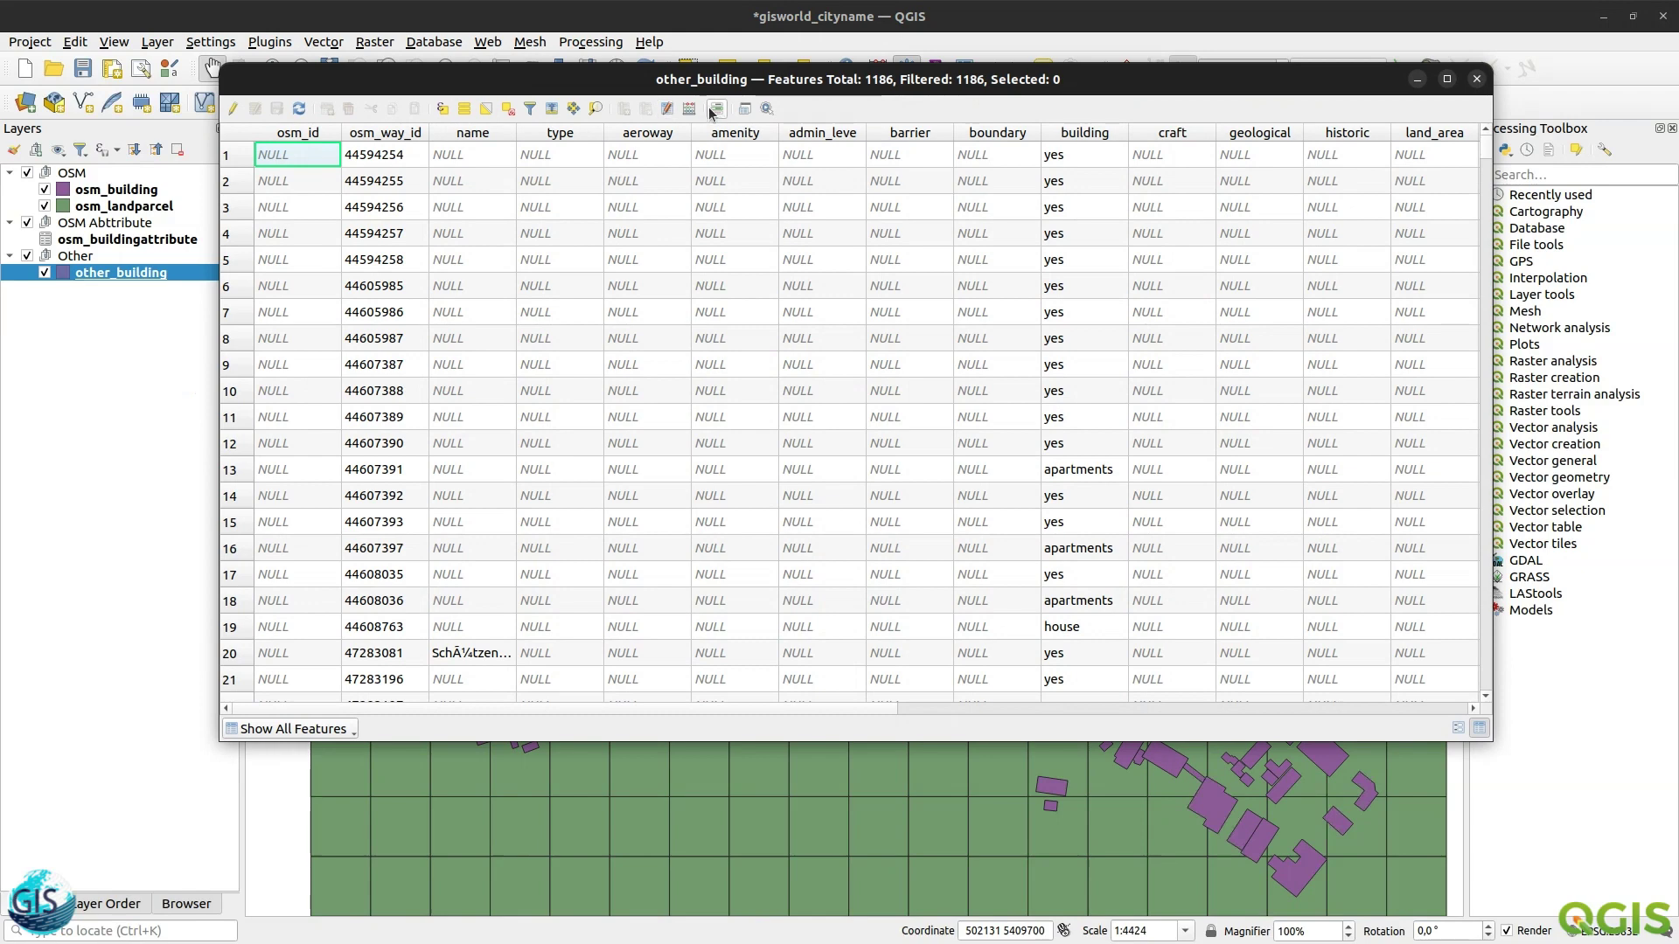
- Dock the other_building table, sort it by building, and dock osm_buildingattribute's attribute table beside it
left_click(745, 108)
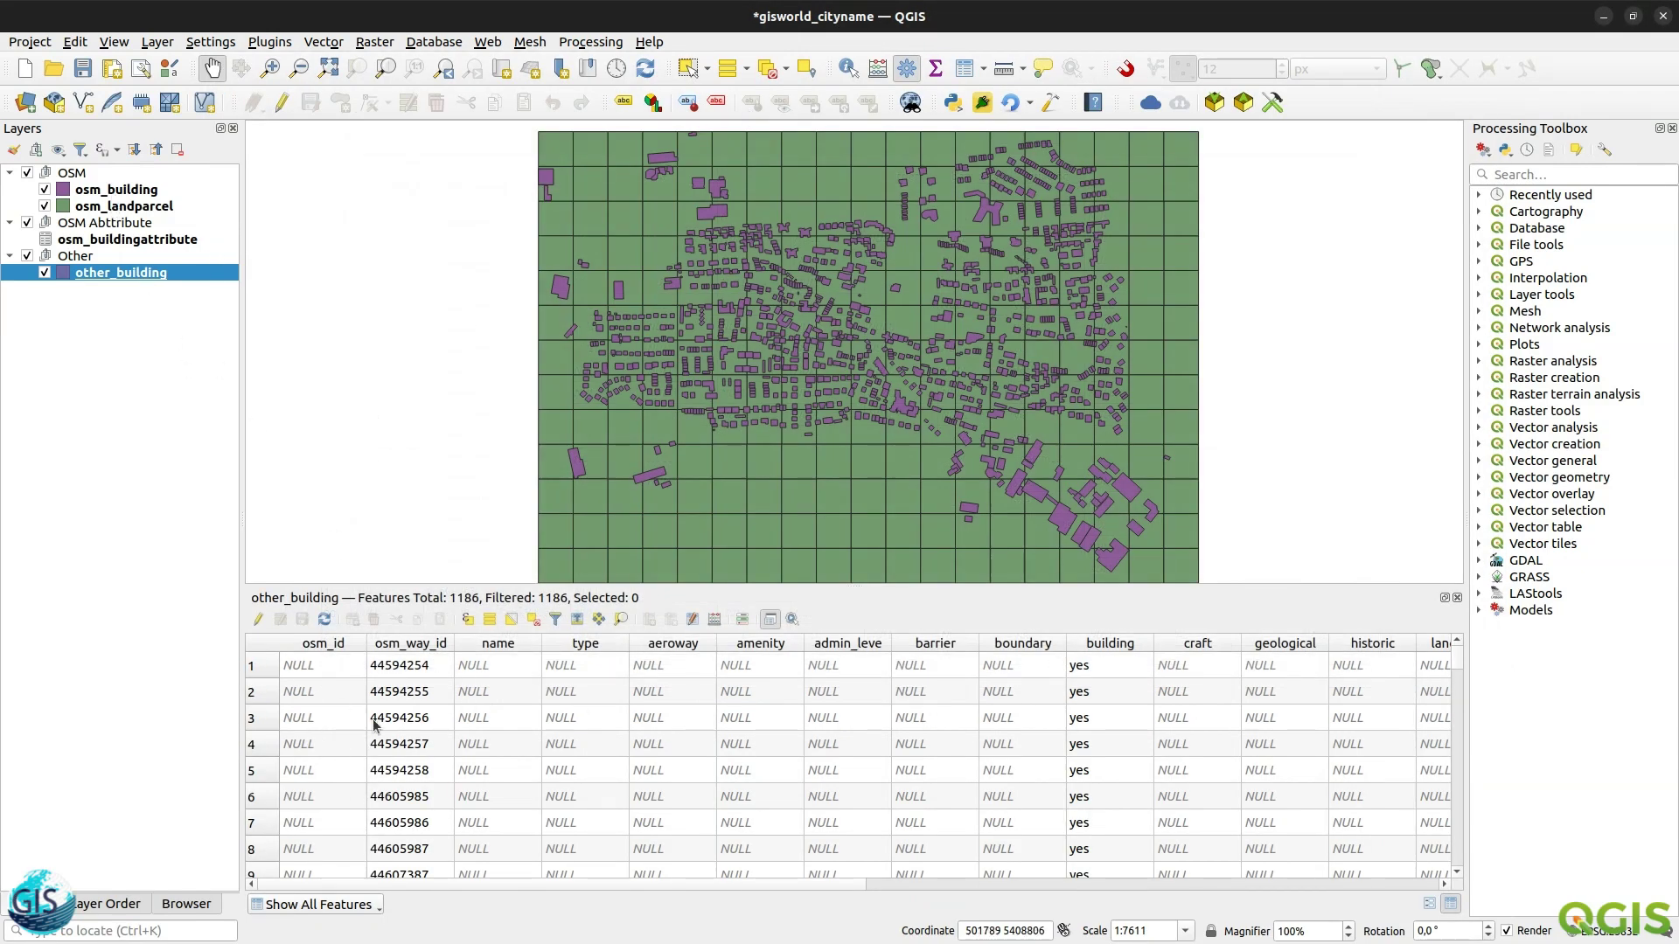
right_click(116, 239)
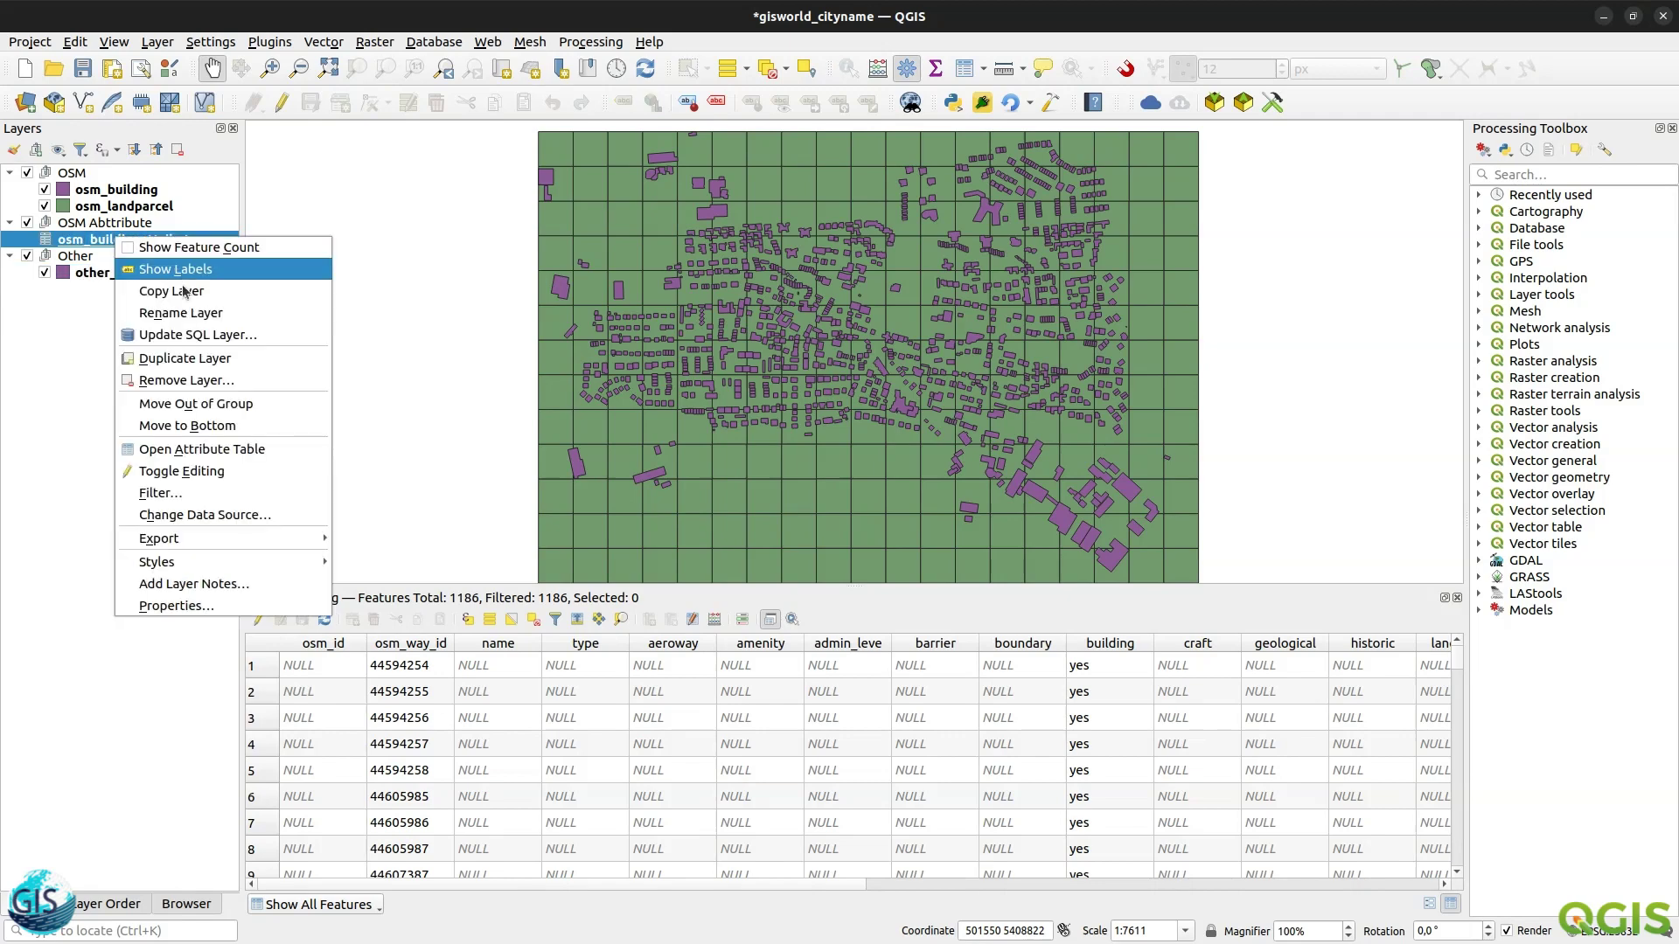
left_click(183, 449)
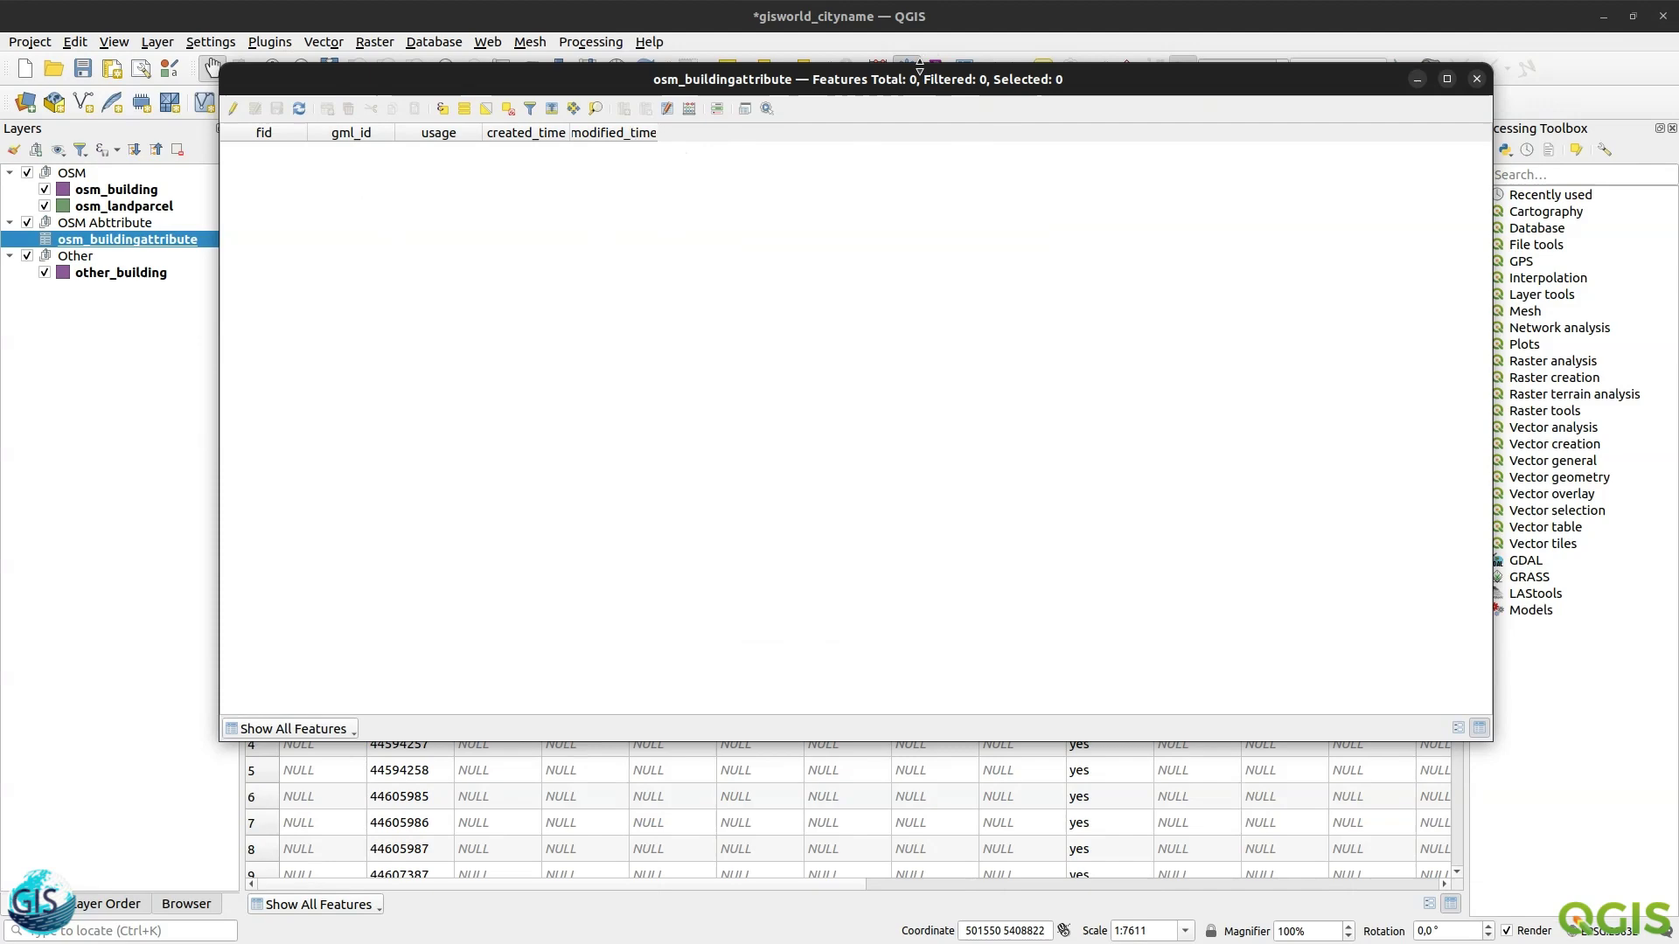
left_click_drag(919, 70, 880, 162)
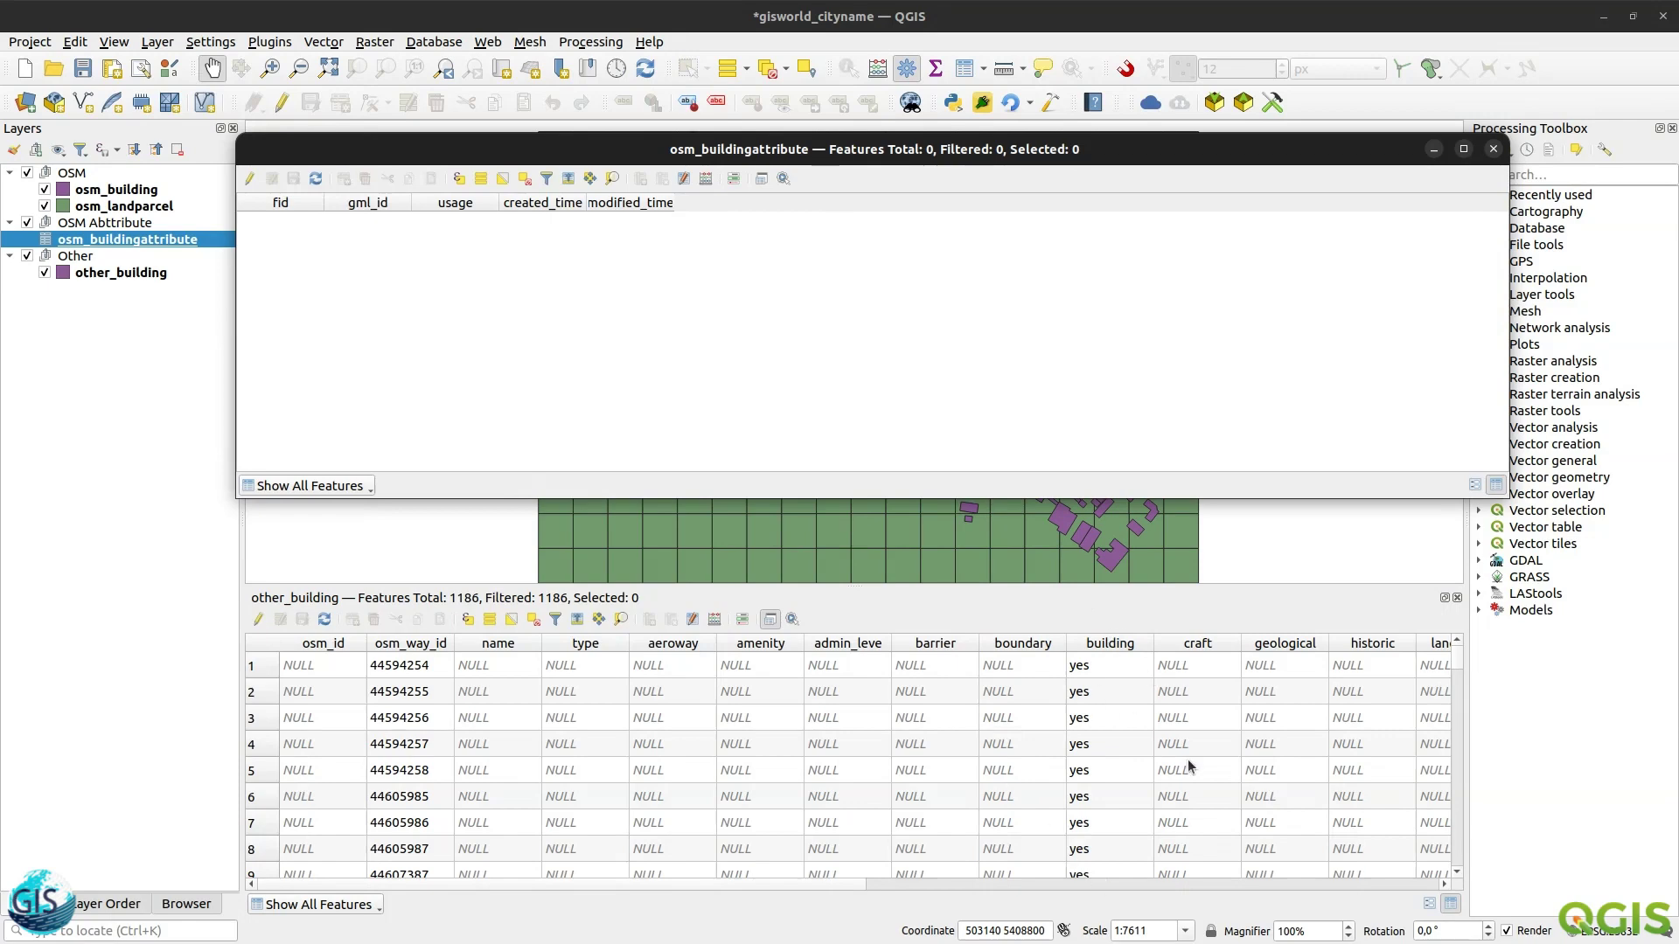
left_click(1131, 644)
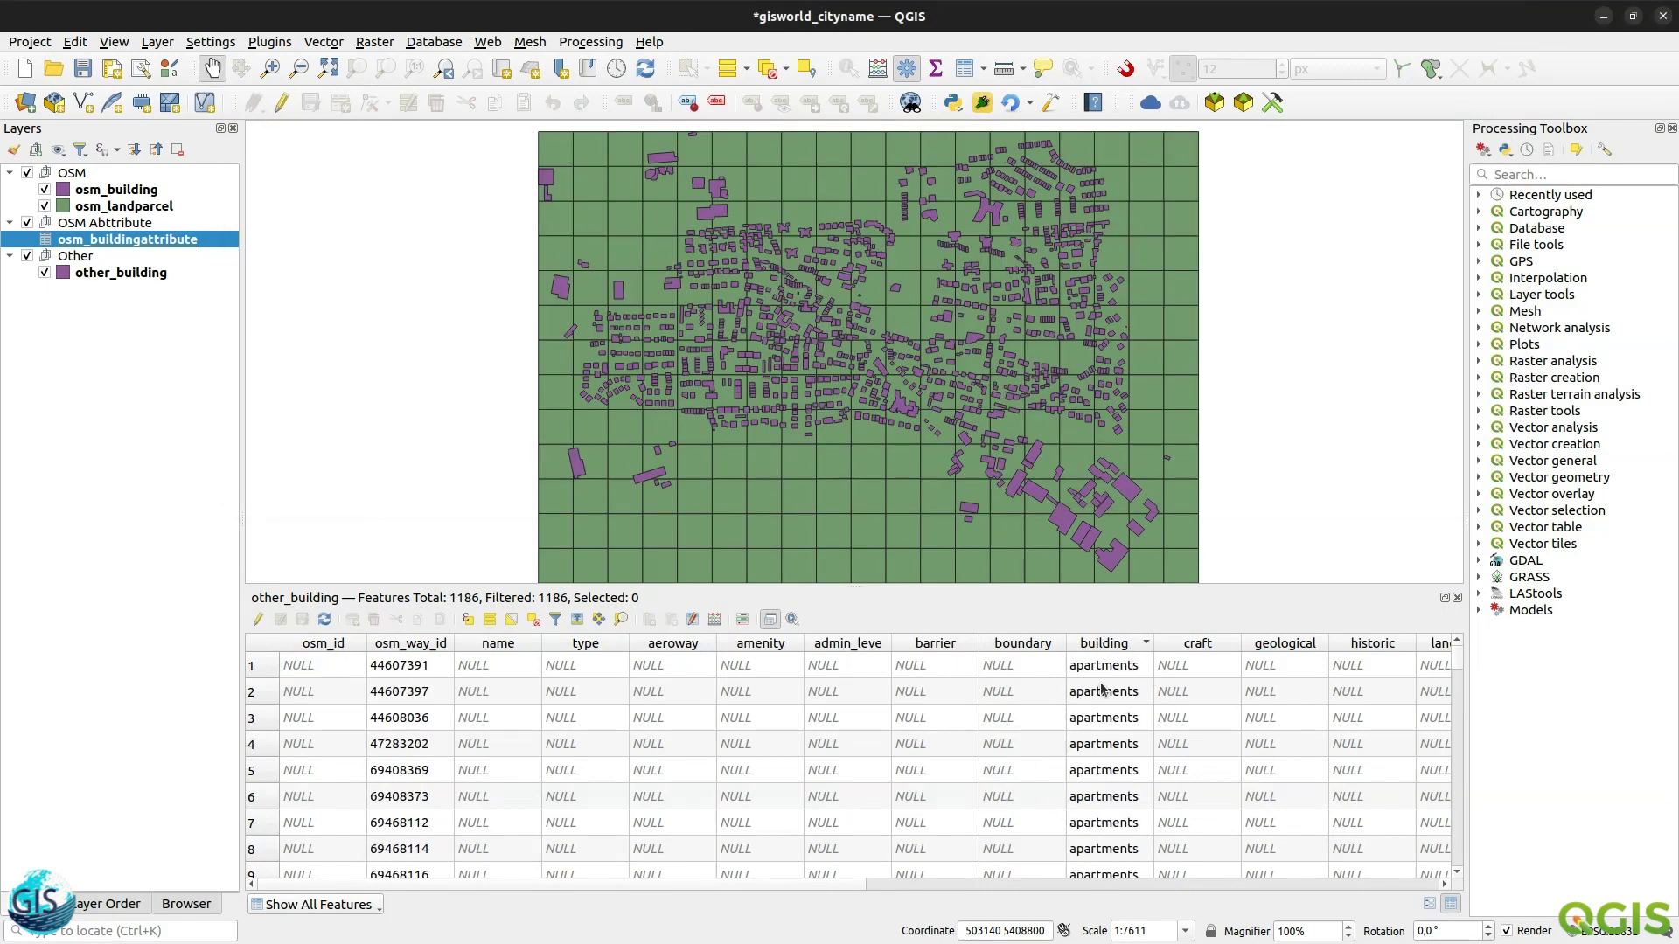
key("alt+Tab")
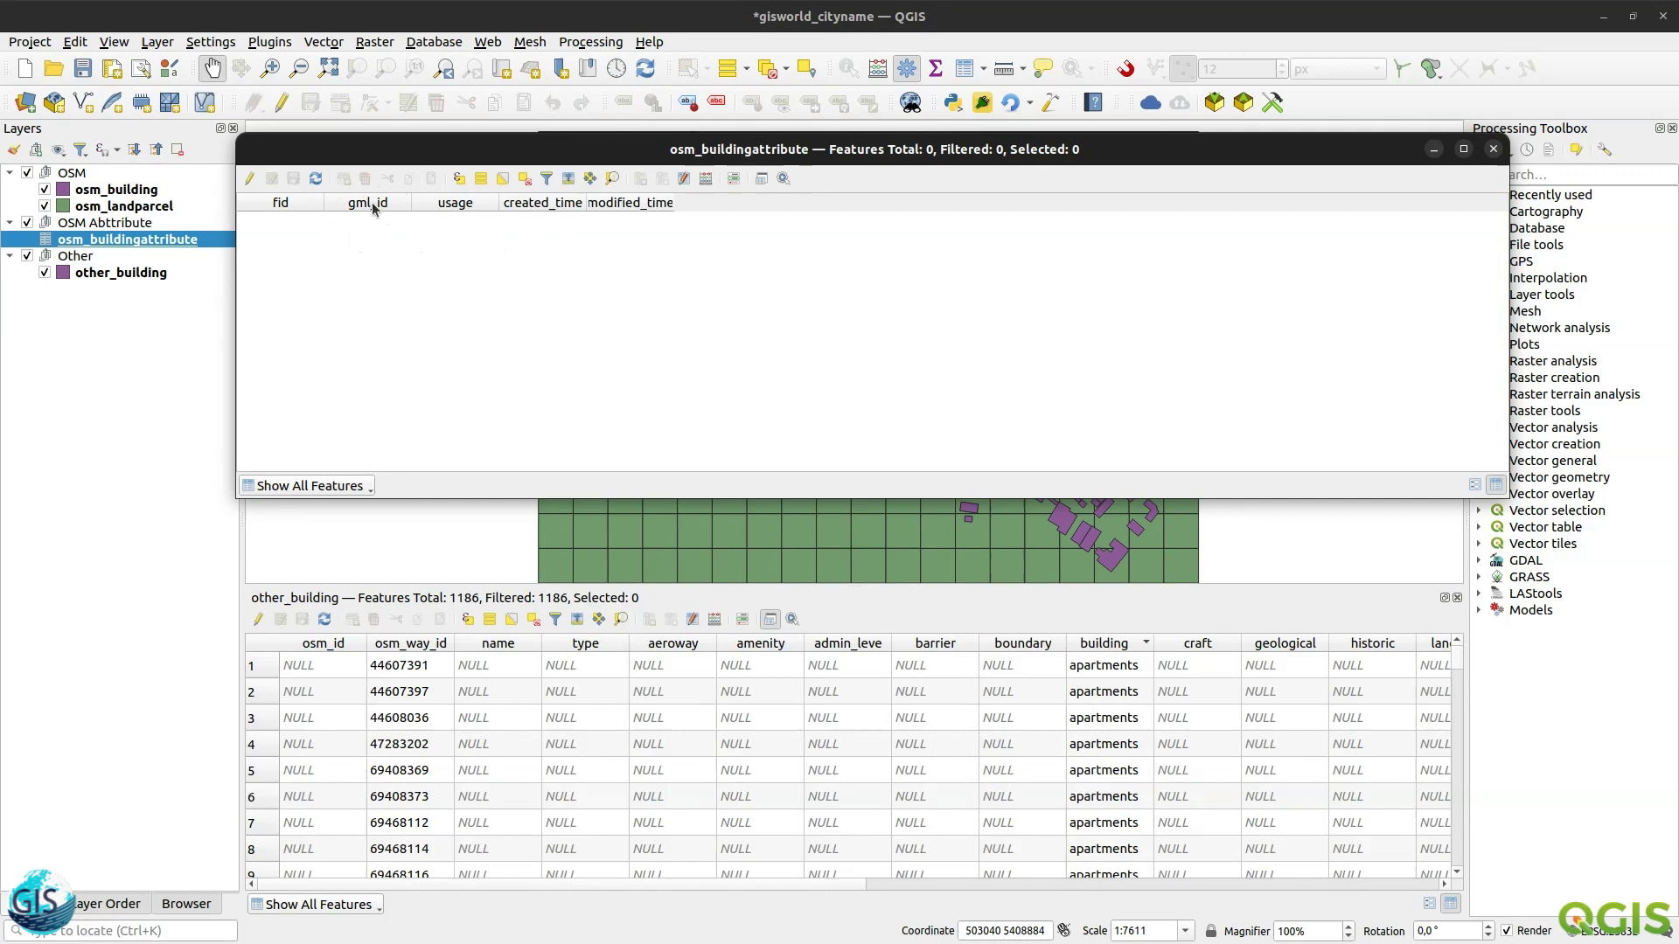
left_click(761, 180)
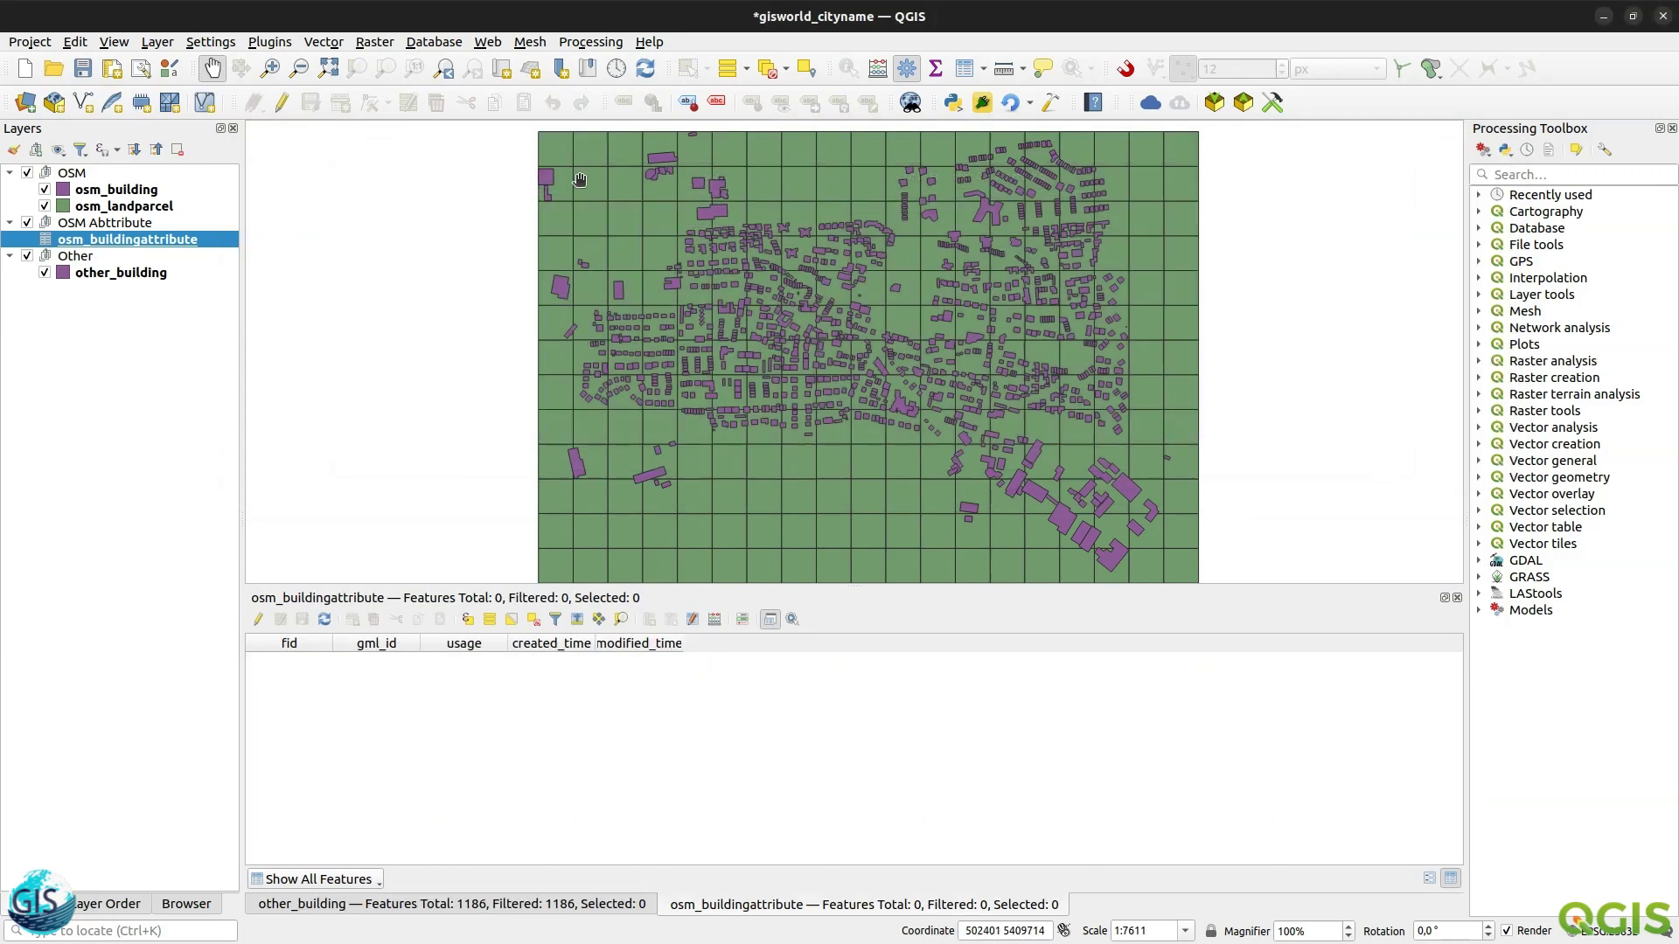
- Open the osm_building attribute table and select all 1186 features
left_click(136, 191)
right_click(135, 192)
left_click(211, 478)
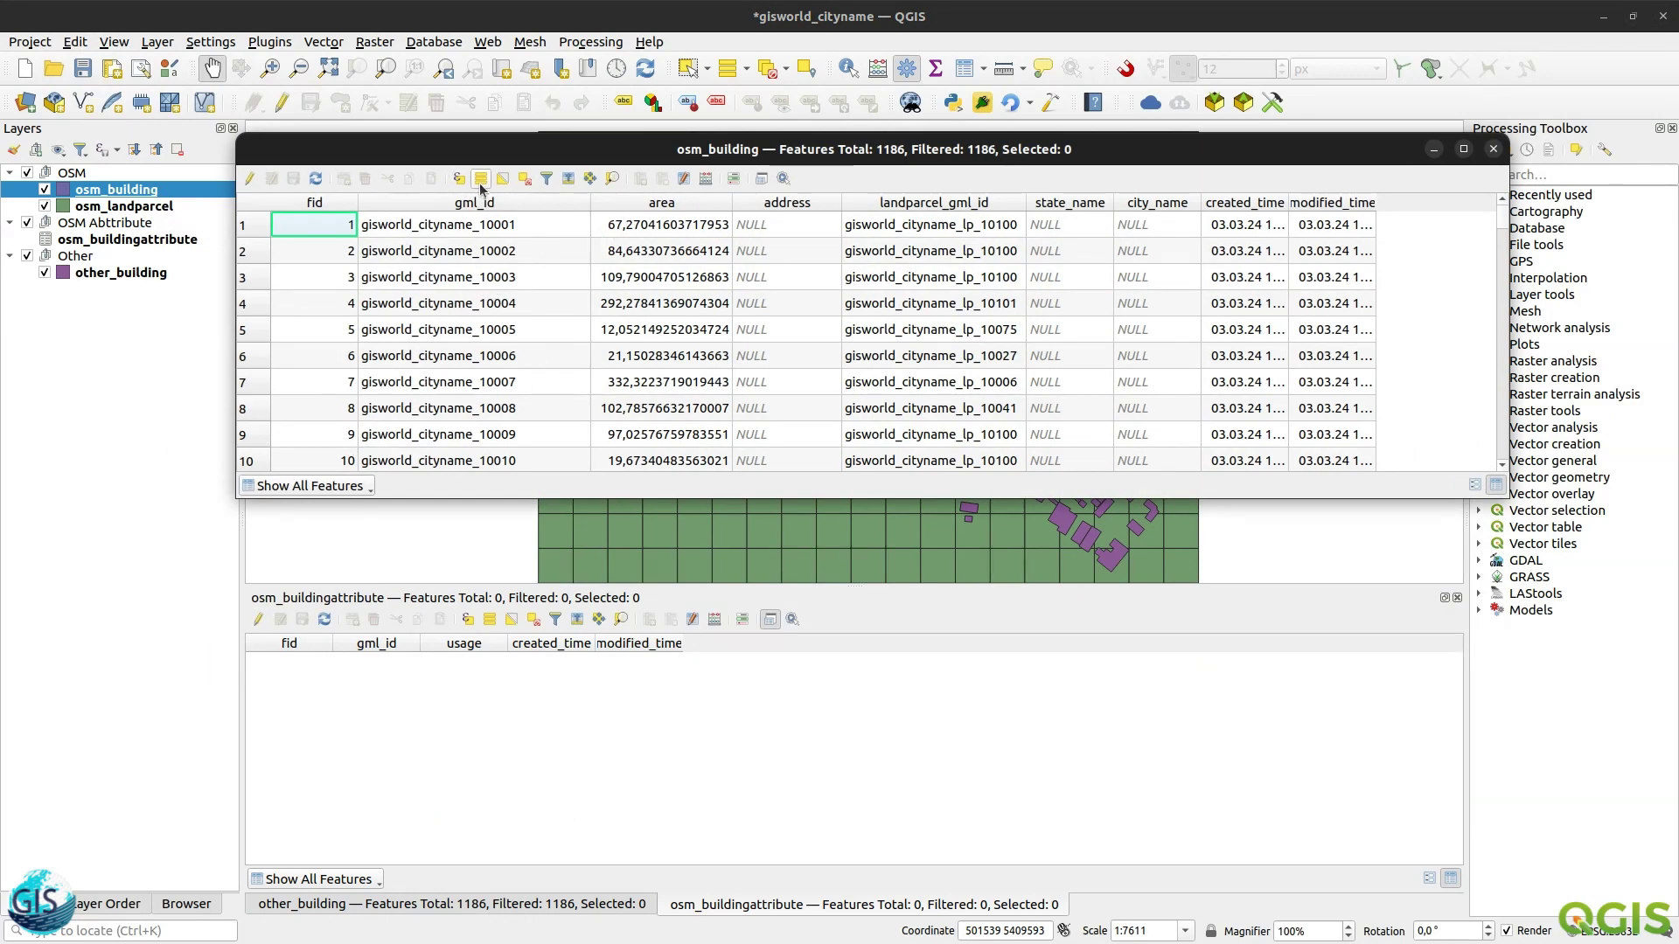
left_click(481, 178)
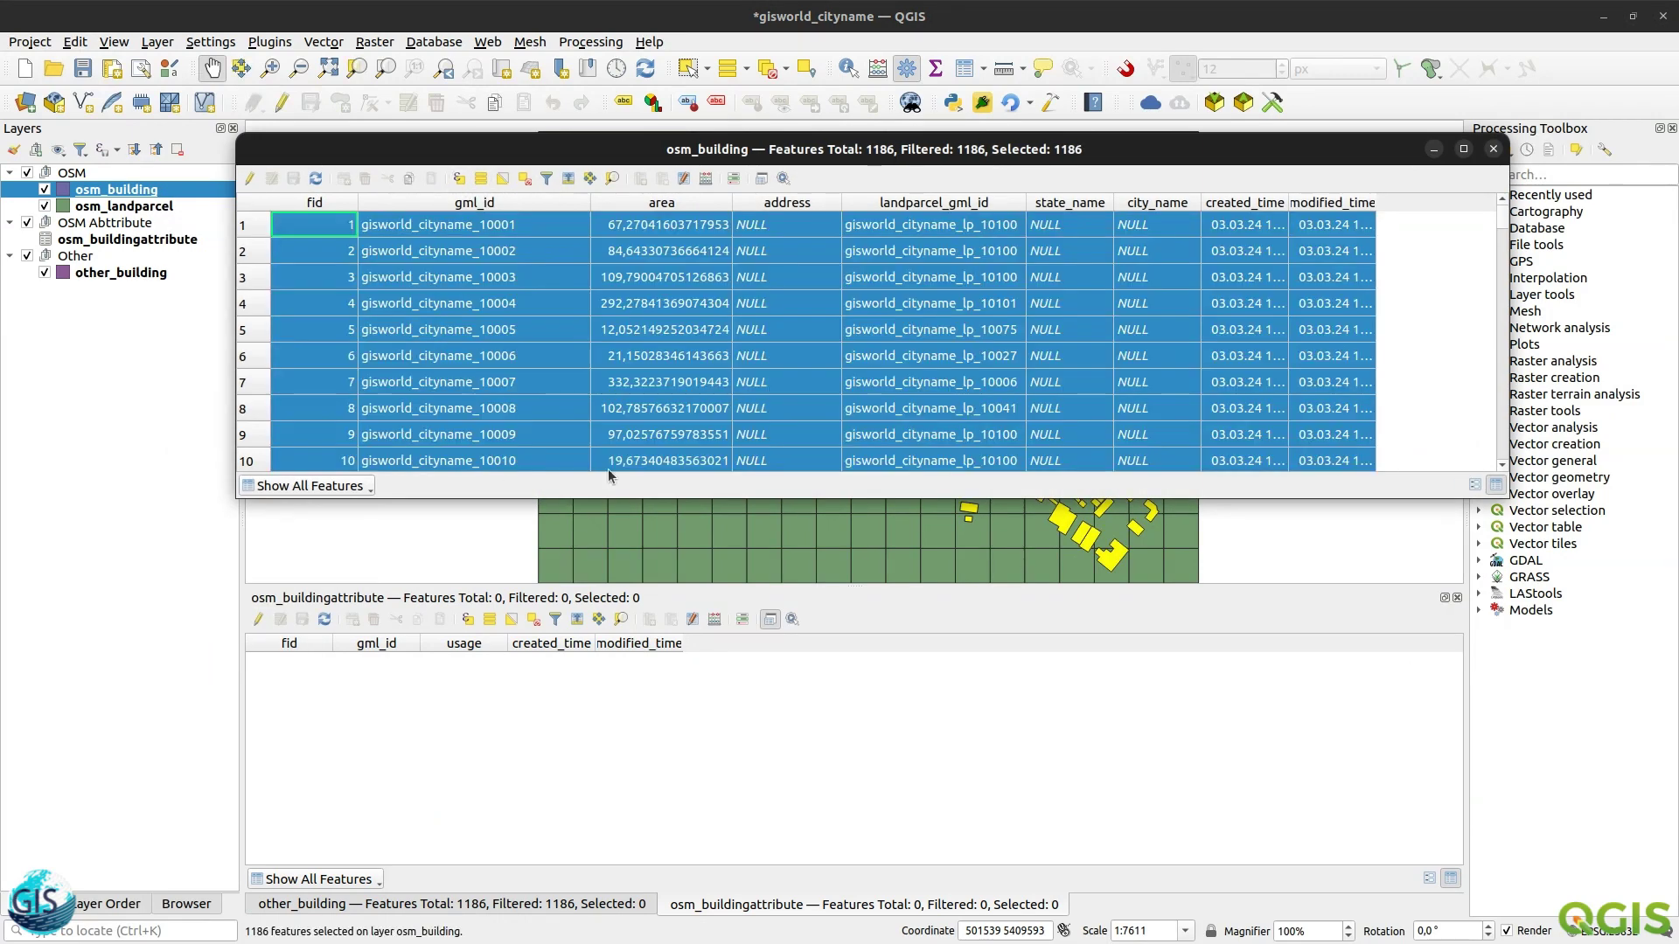
- Turn on editing for osm_building, copy the selected rows, and dock the table below the map
left_click(249, 182)
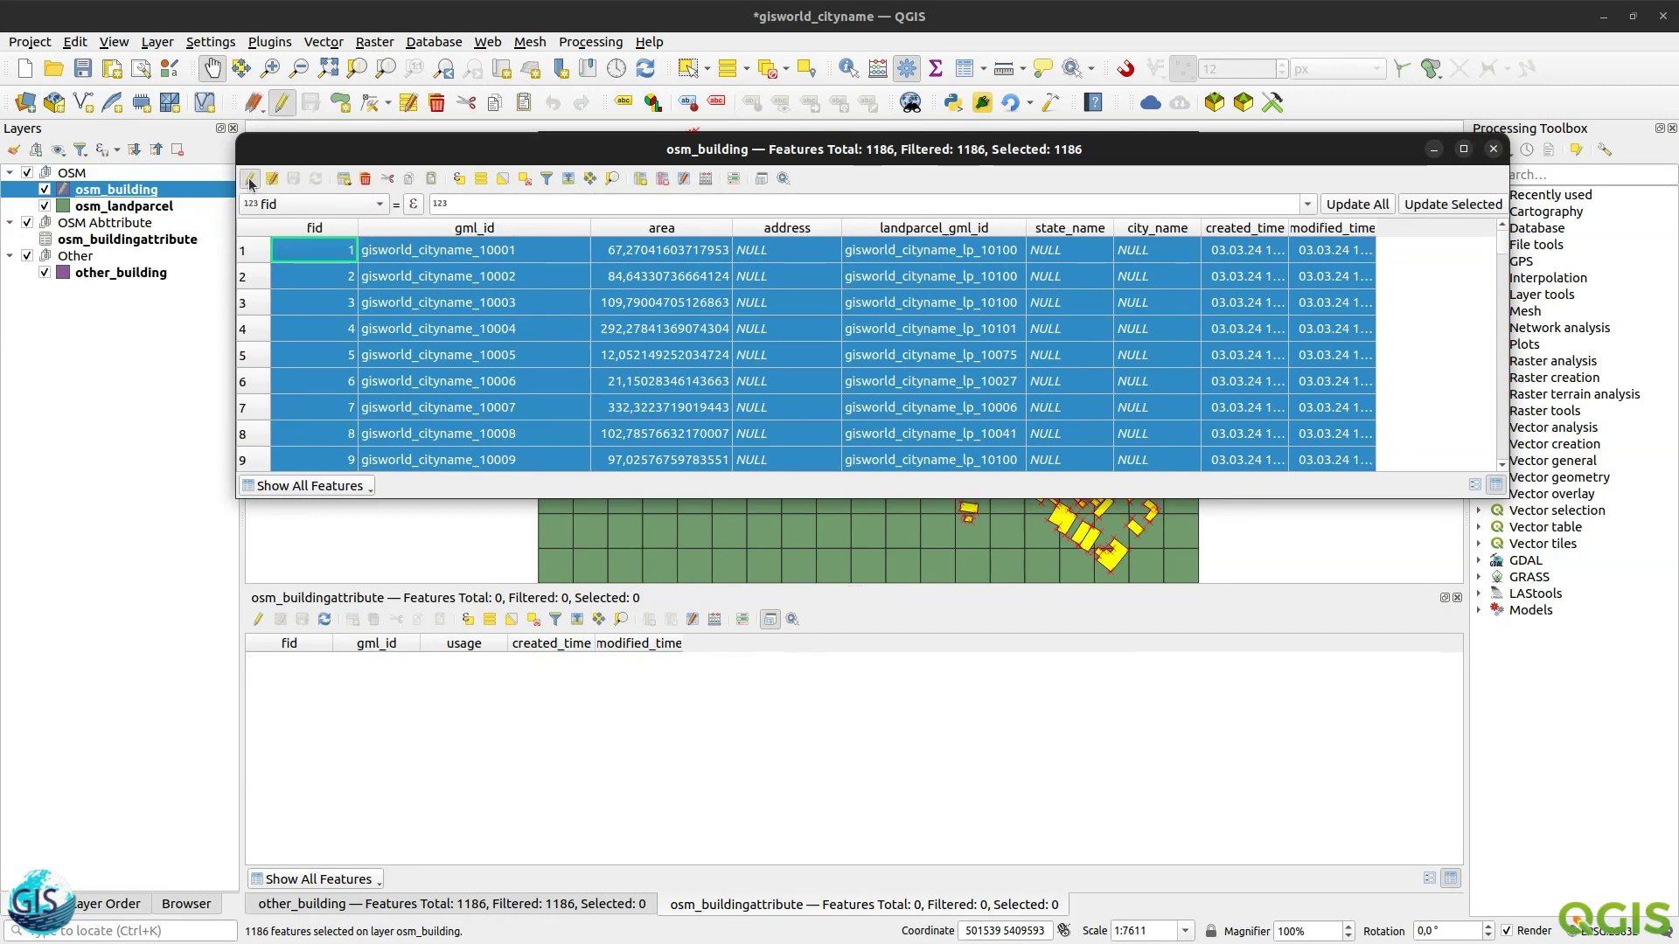
left_click(407, 180)
left_click(762, 179)
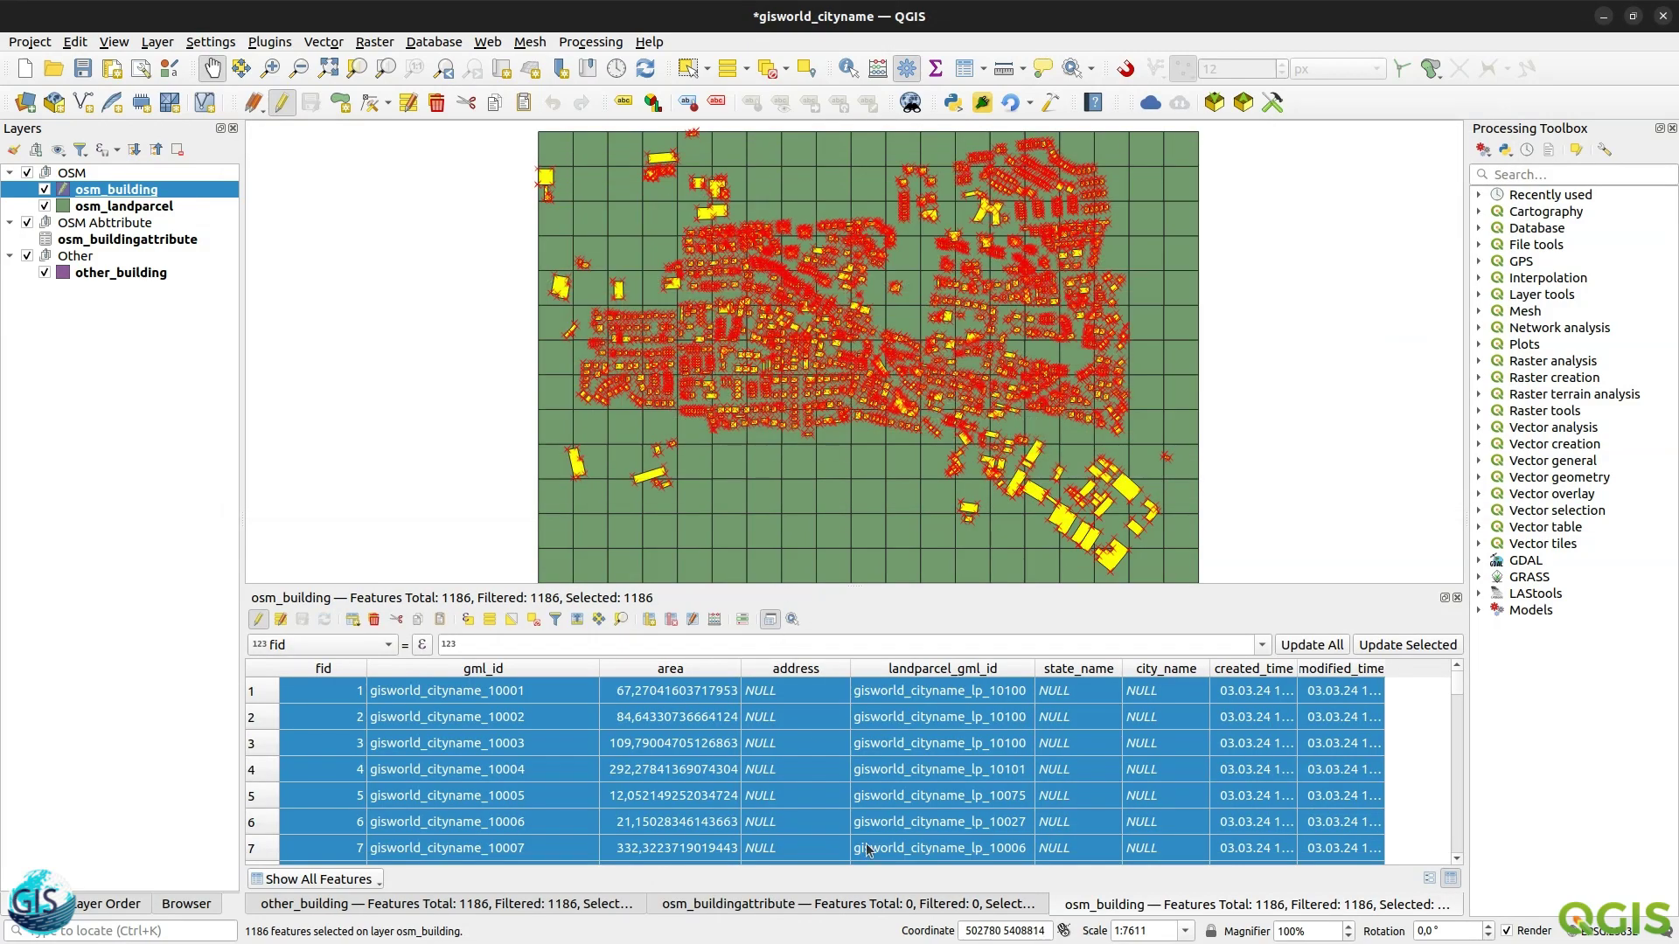
- In the osm_buildingattribute table, widen the gml_id, created_time and modified_time columns, then stop editing to keep the pasted records
left_click(903, 907)
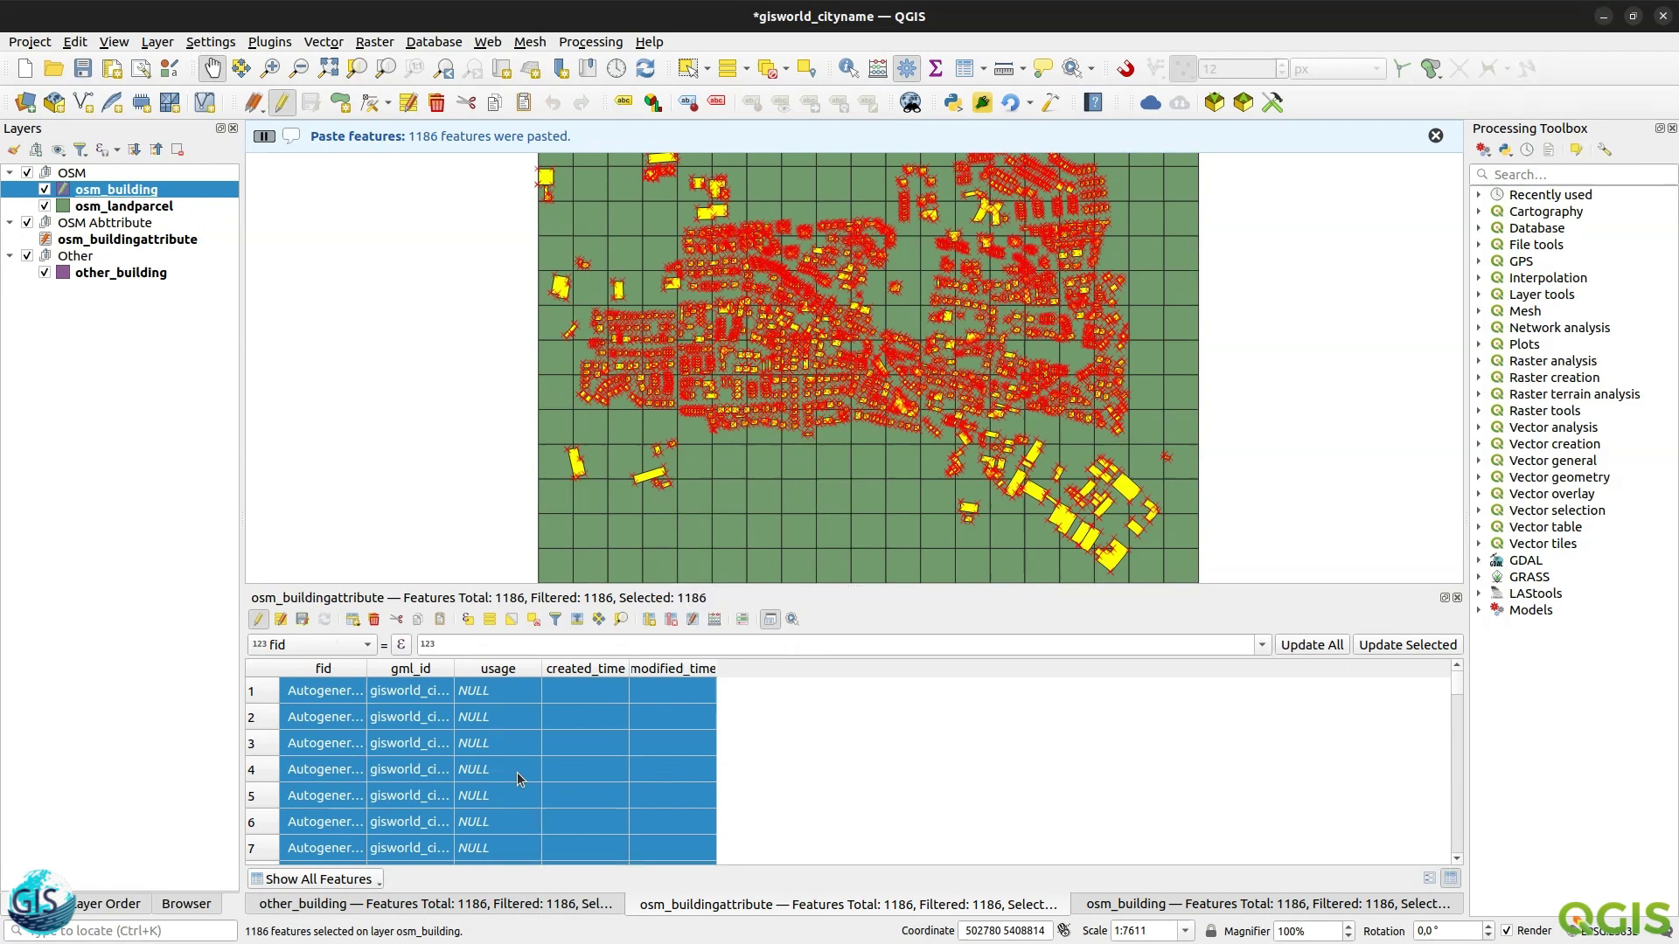
left_click_drag(454, 668, 574, 667)
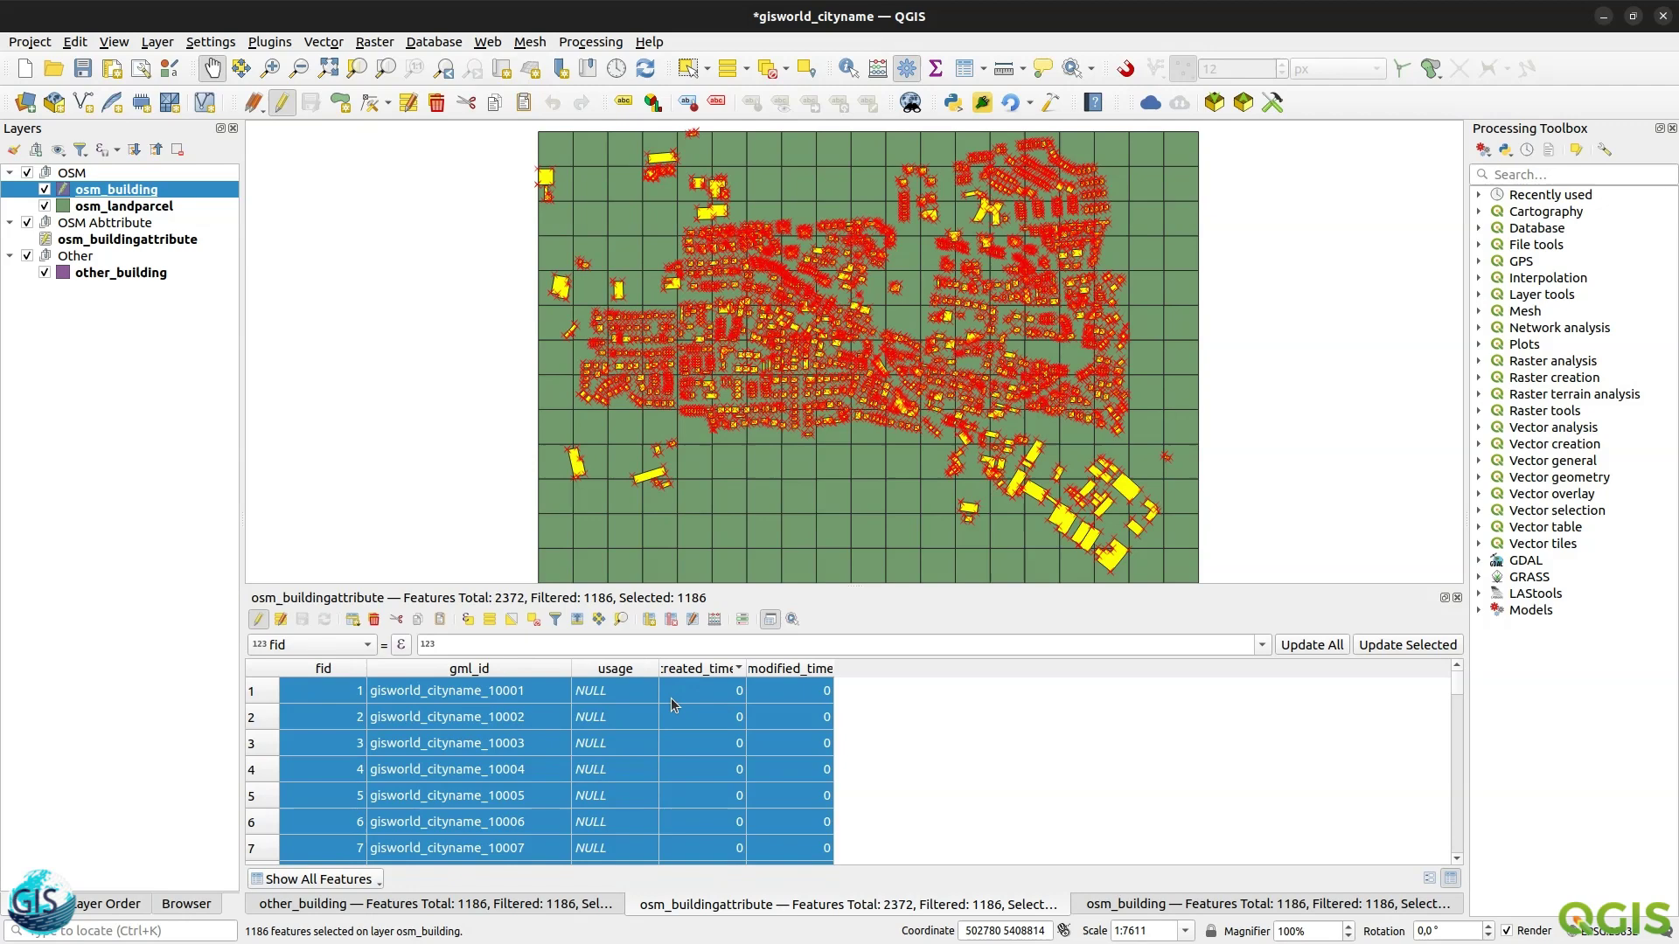
left_click_drag(746, 663, 803, 666)
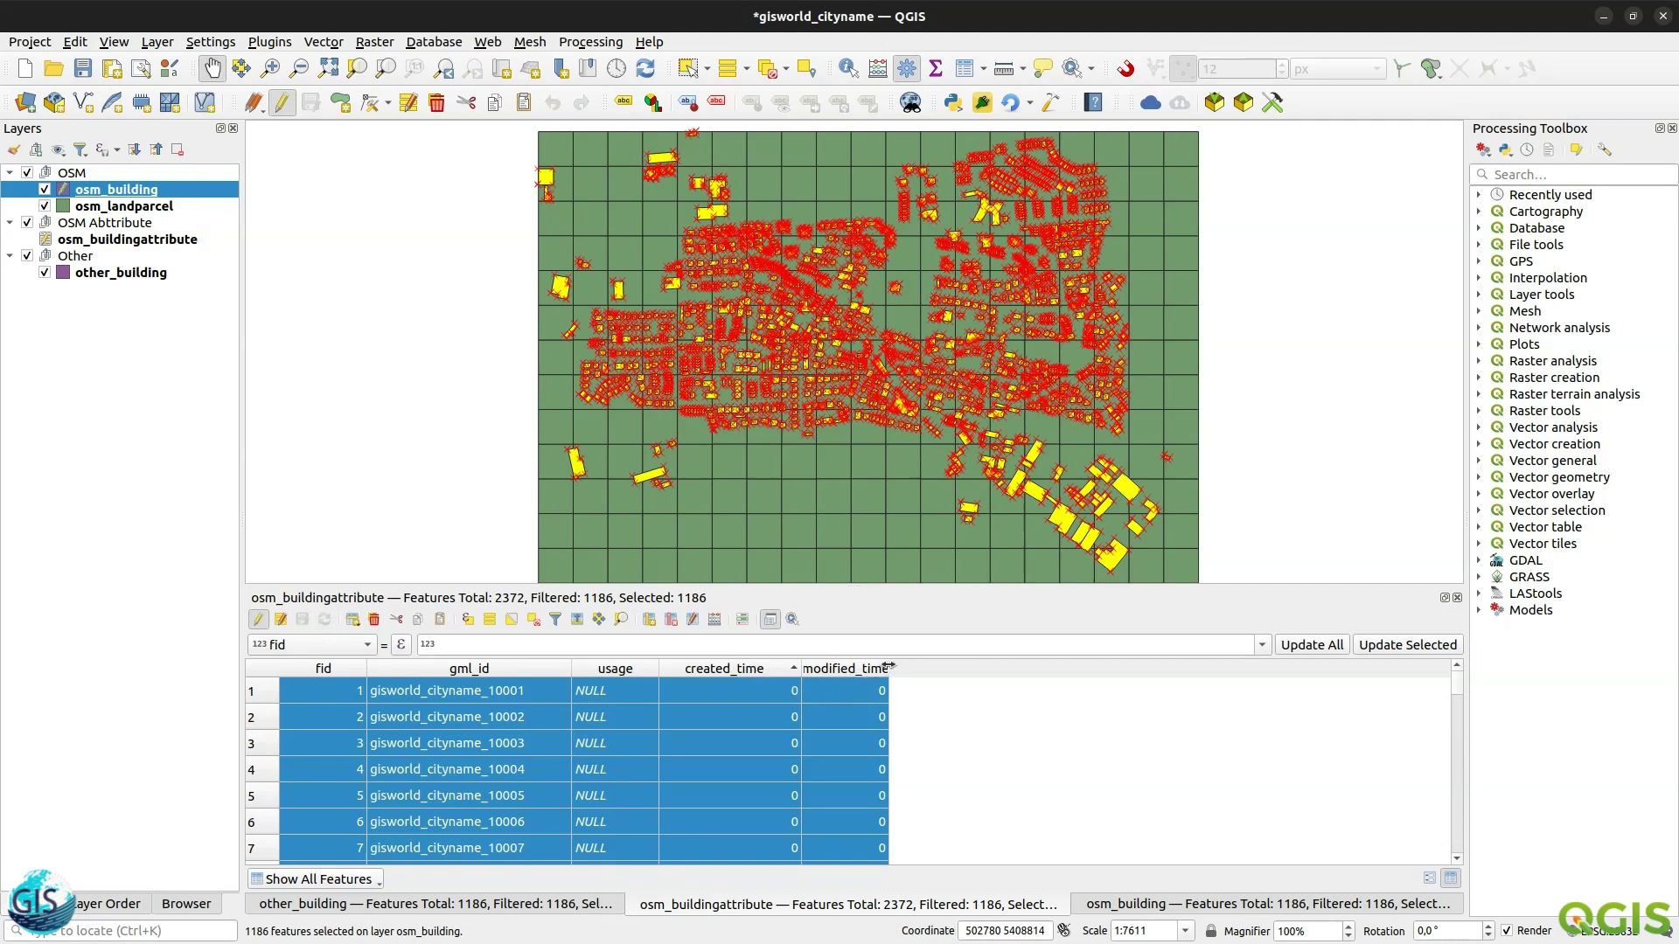
left_click_drag(889, 667, 909, 666)
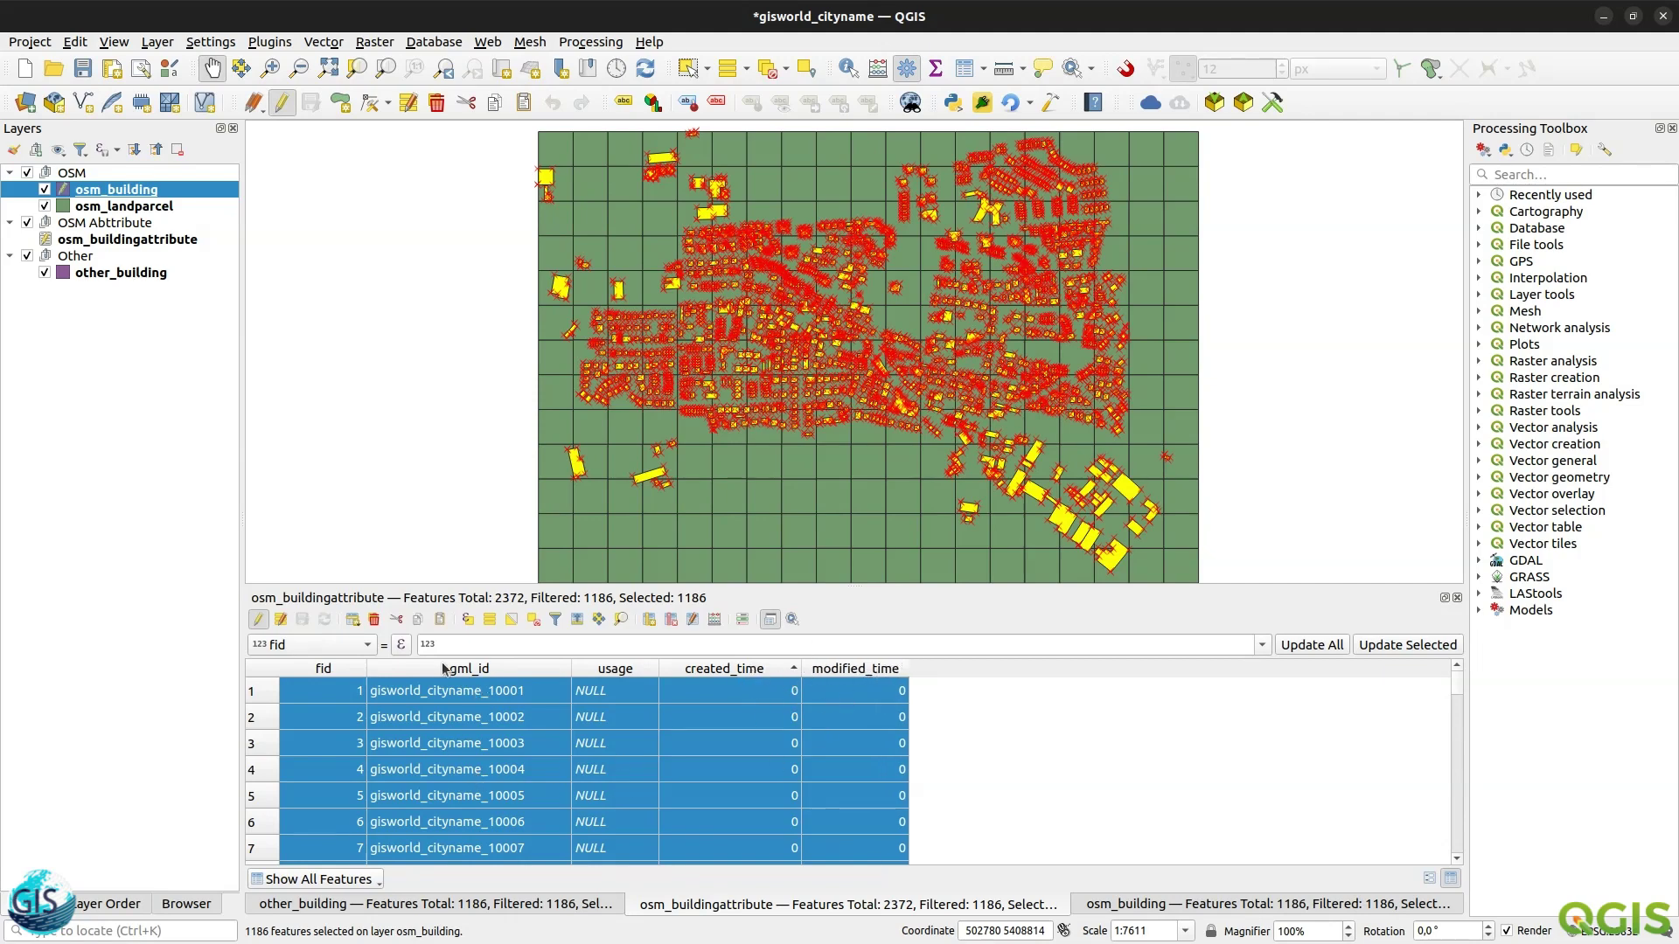
left_click(256, 619)
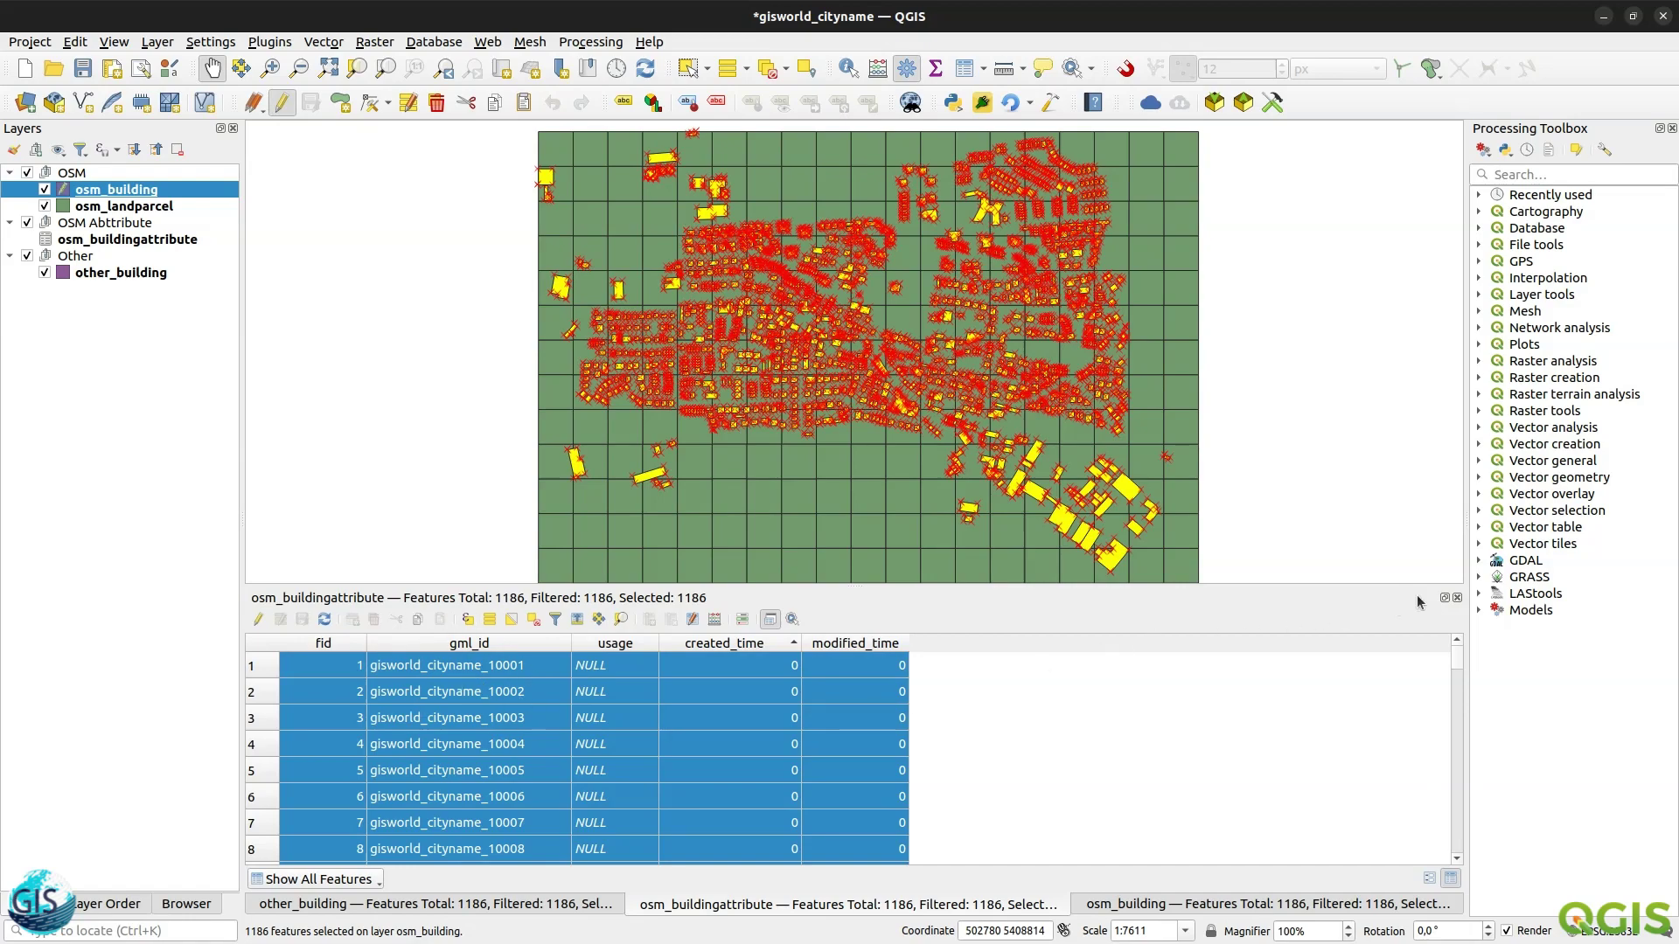
left_click(1457, 598)
left_click(1457, 598)
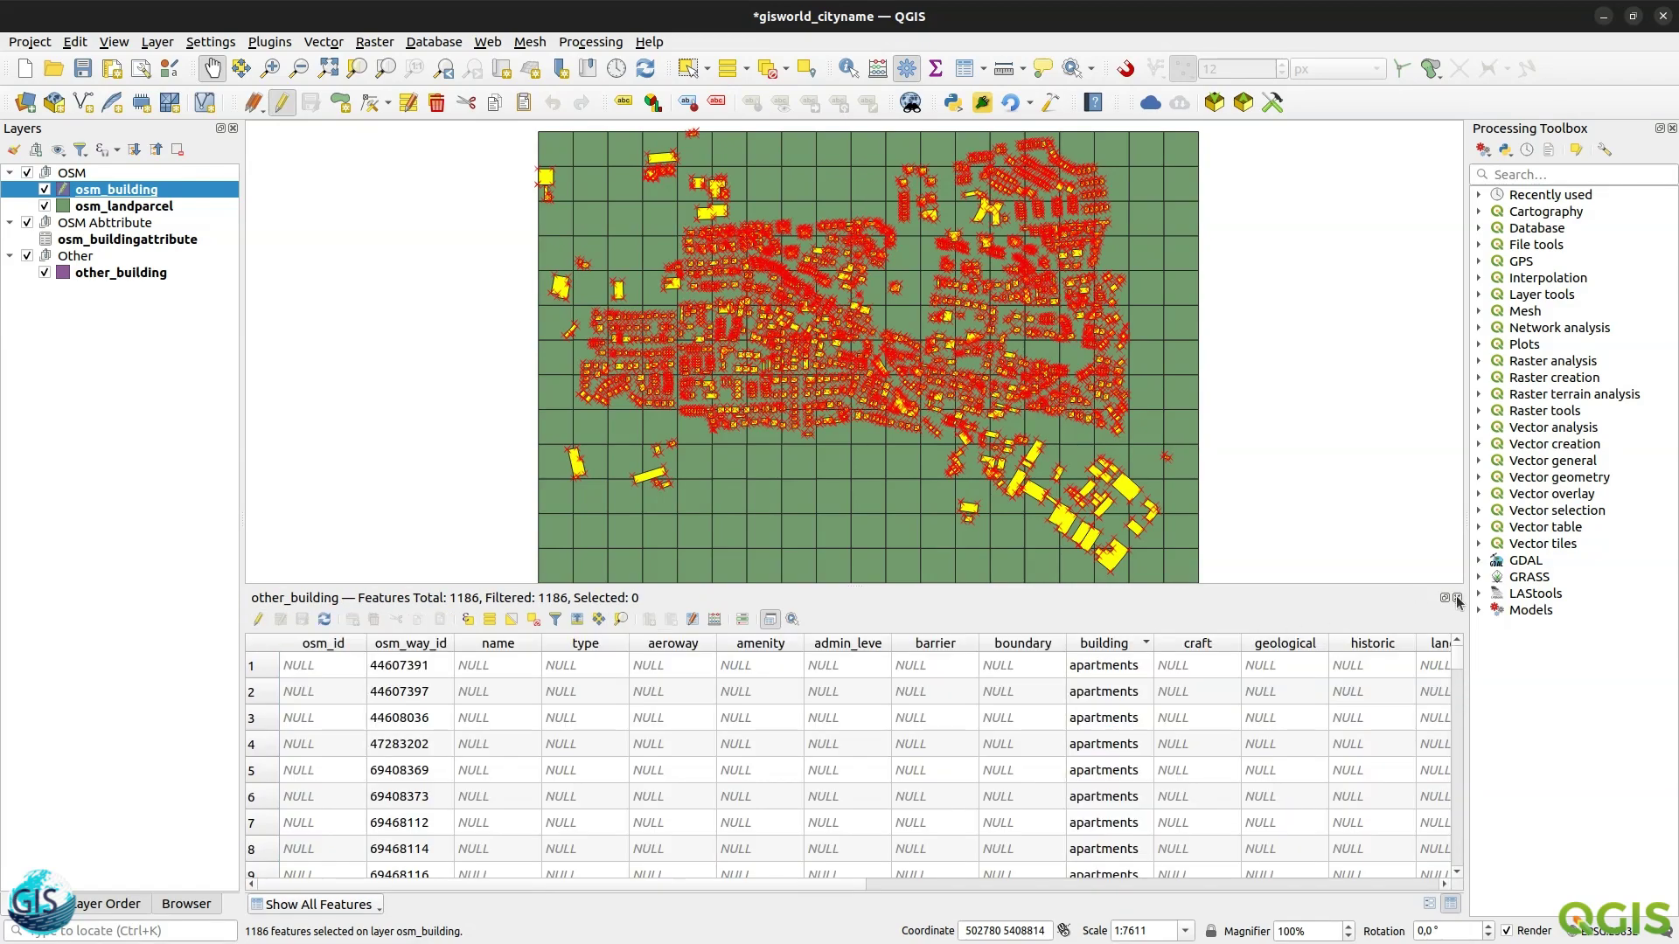
left_click(1457, 598)
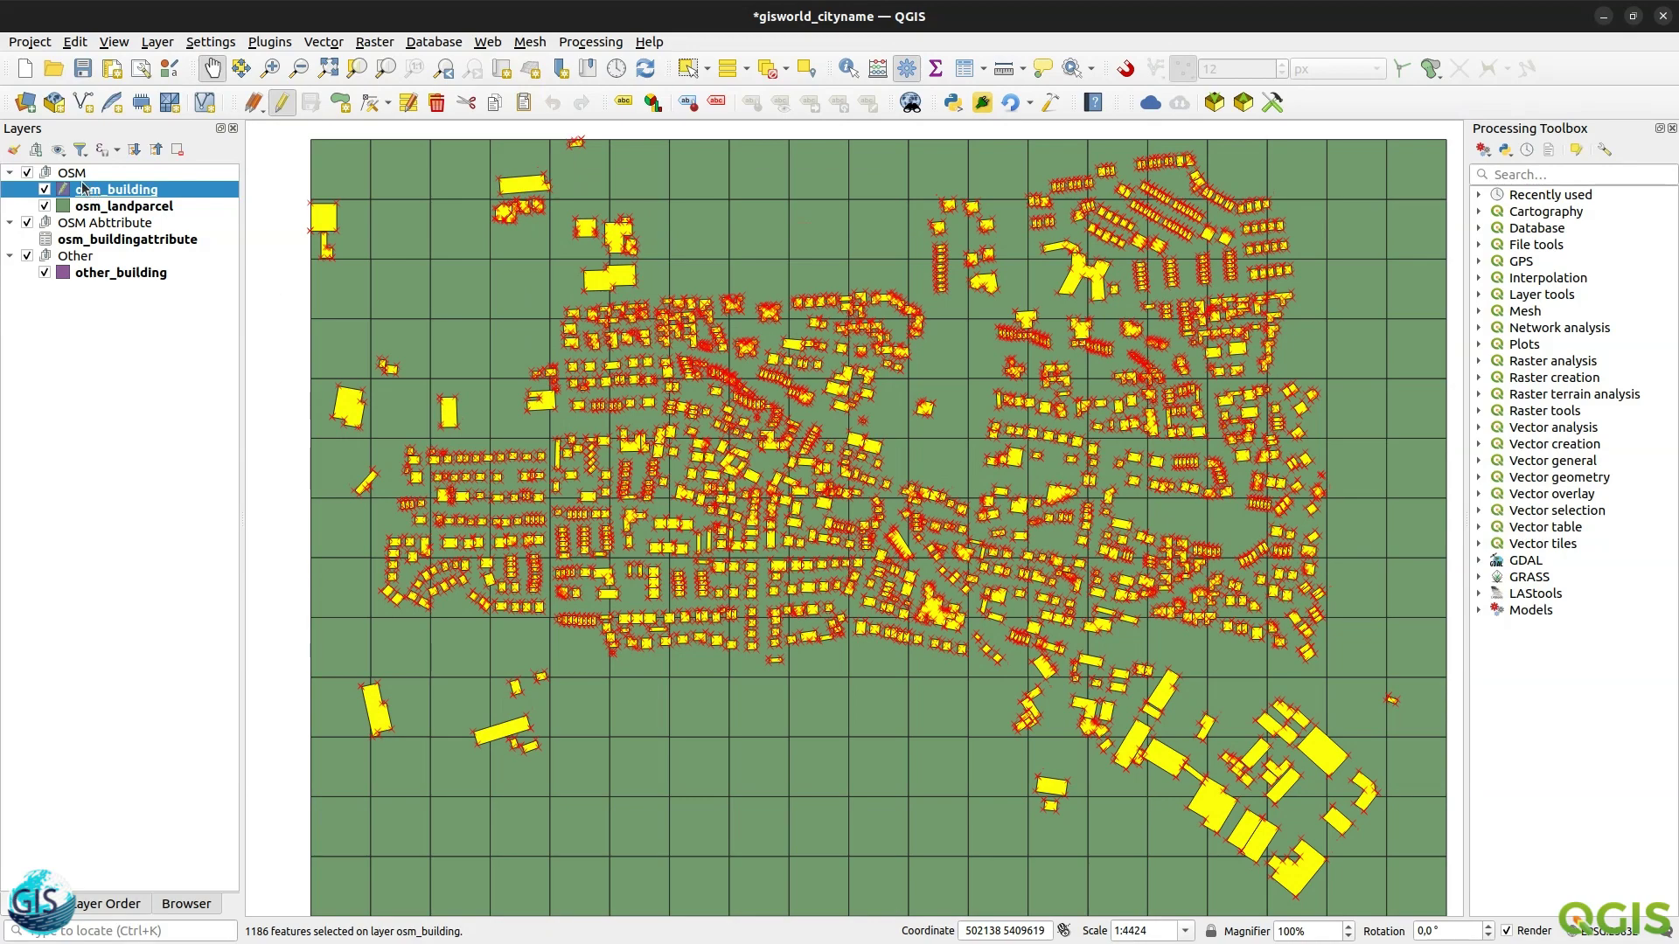
left_click(281, 102)
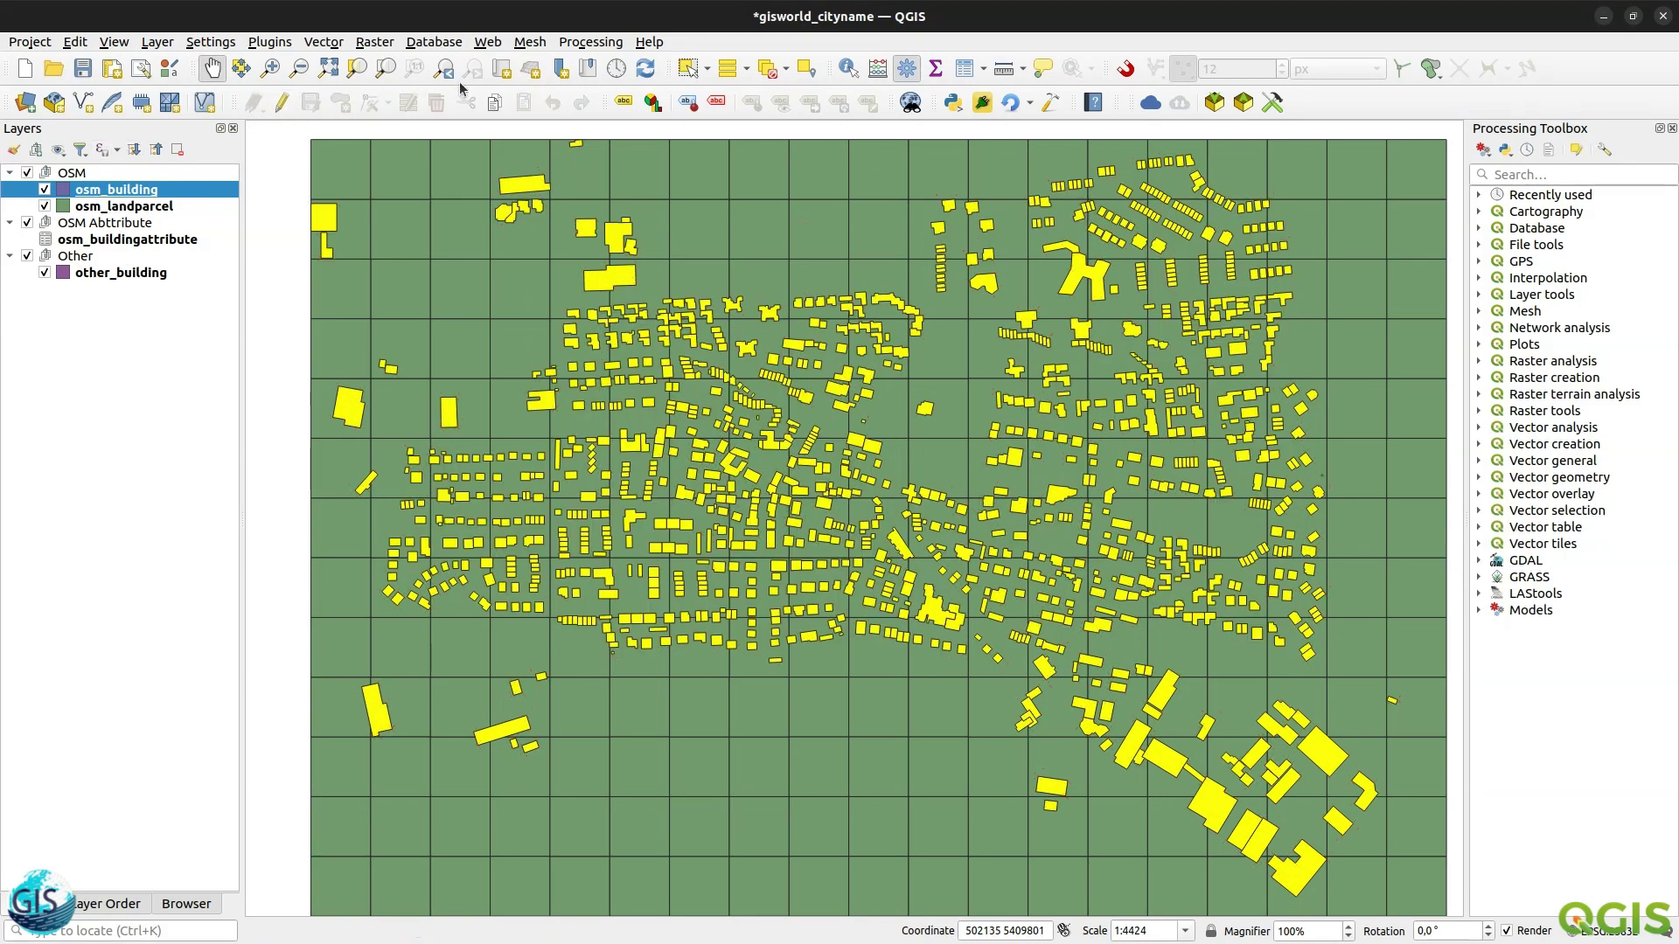
left_click(773, 70)
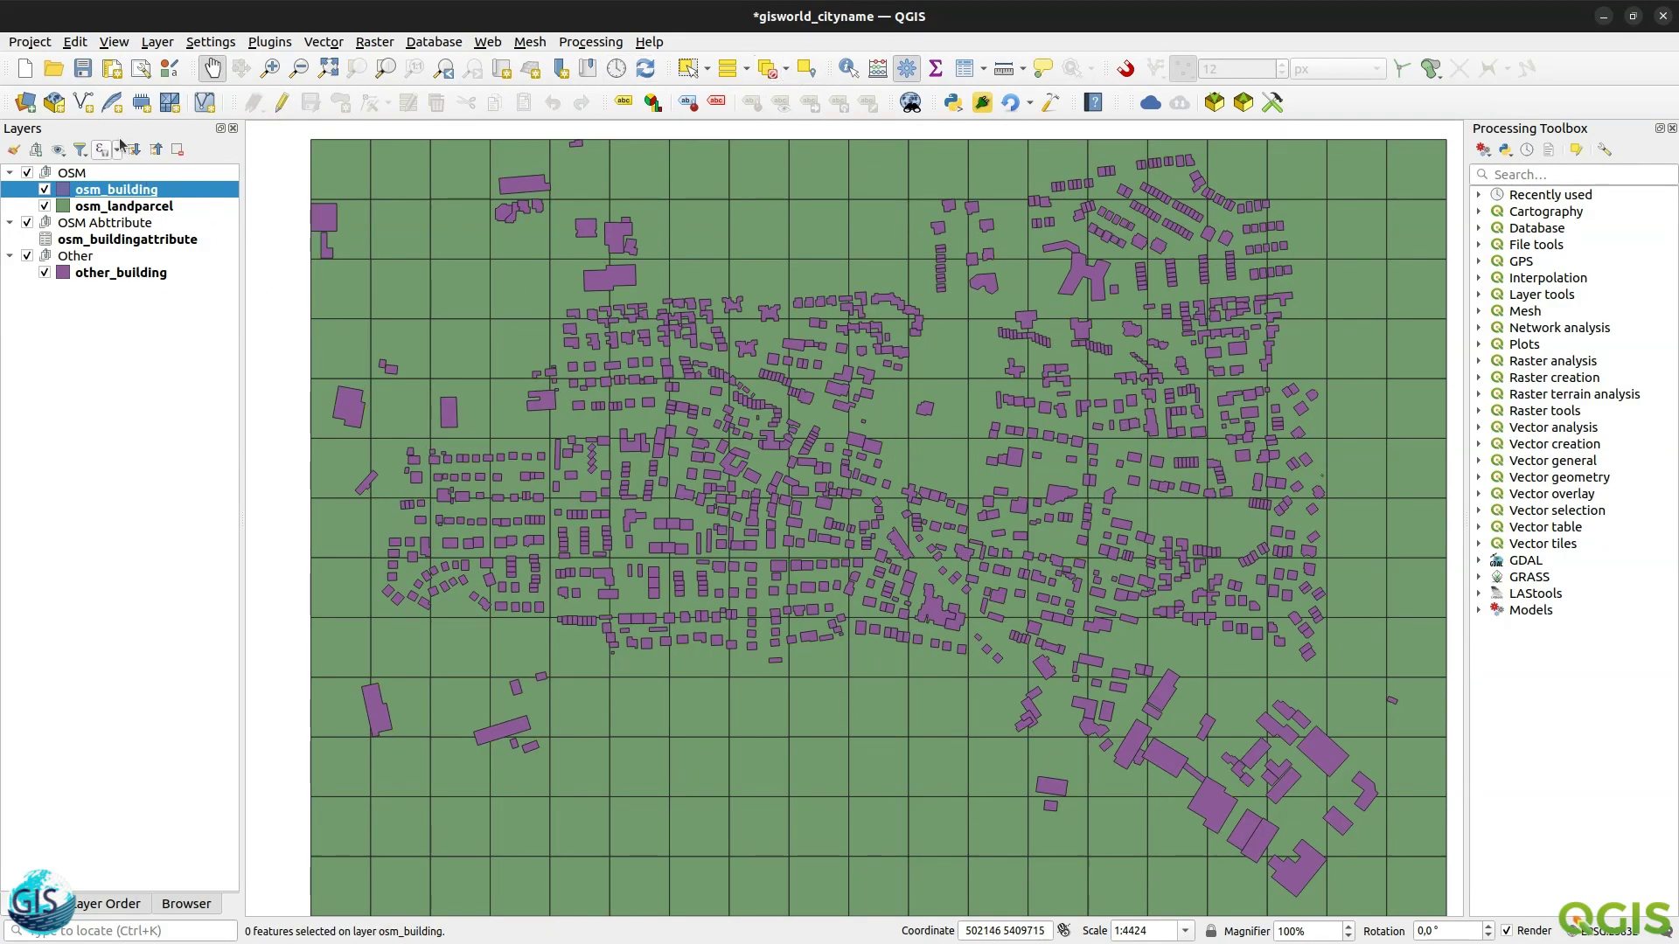
left_click(83, 69)
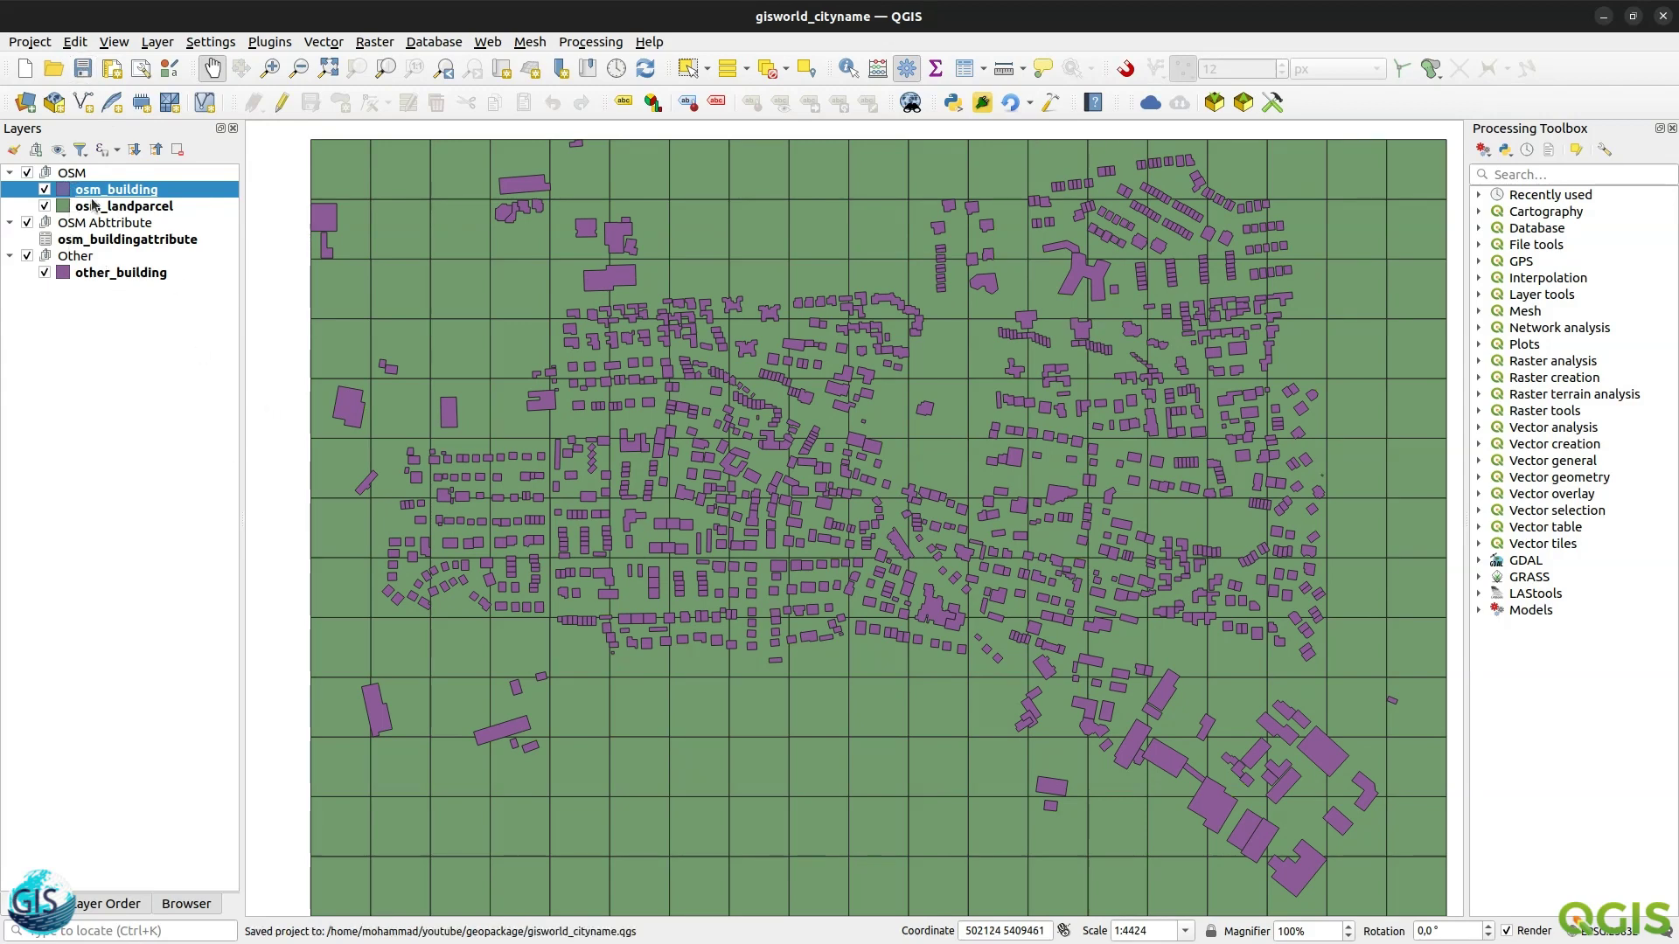
left_click(120, 212)
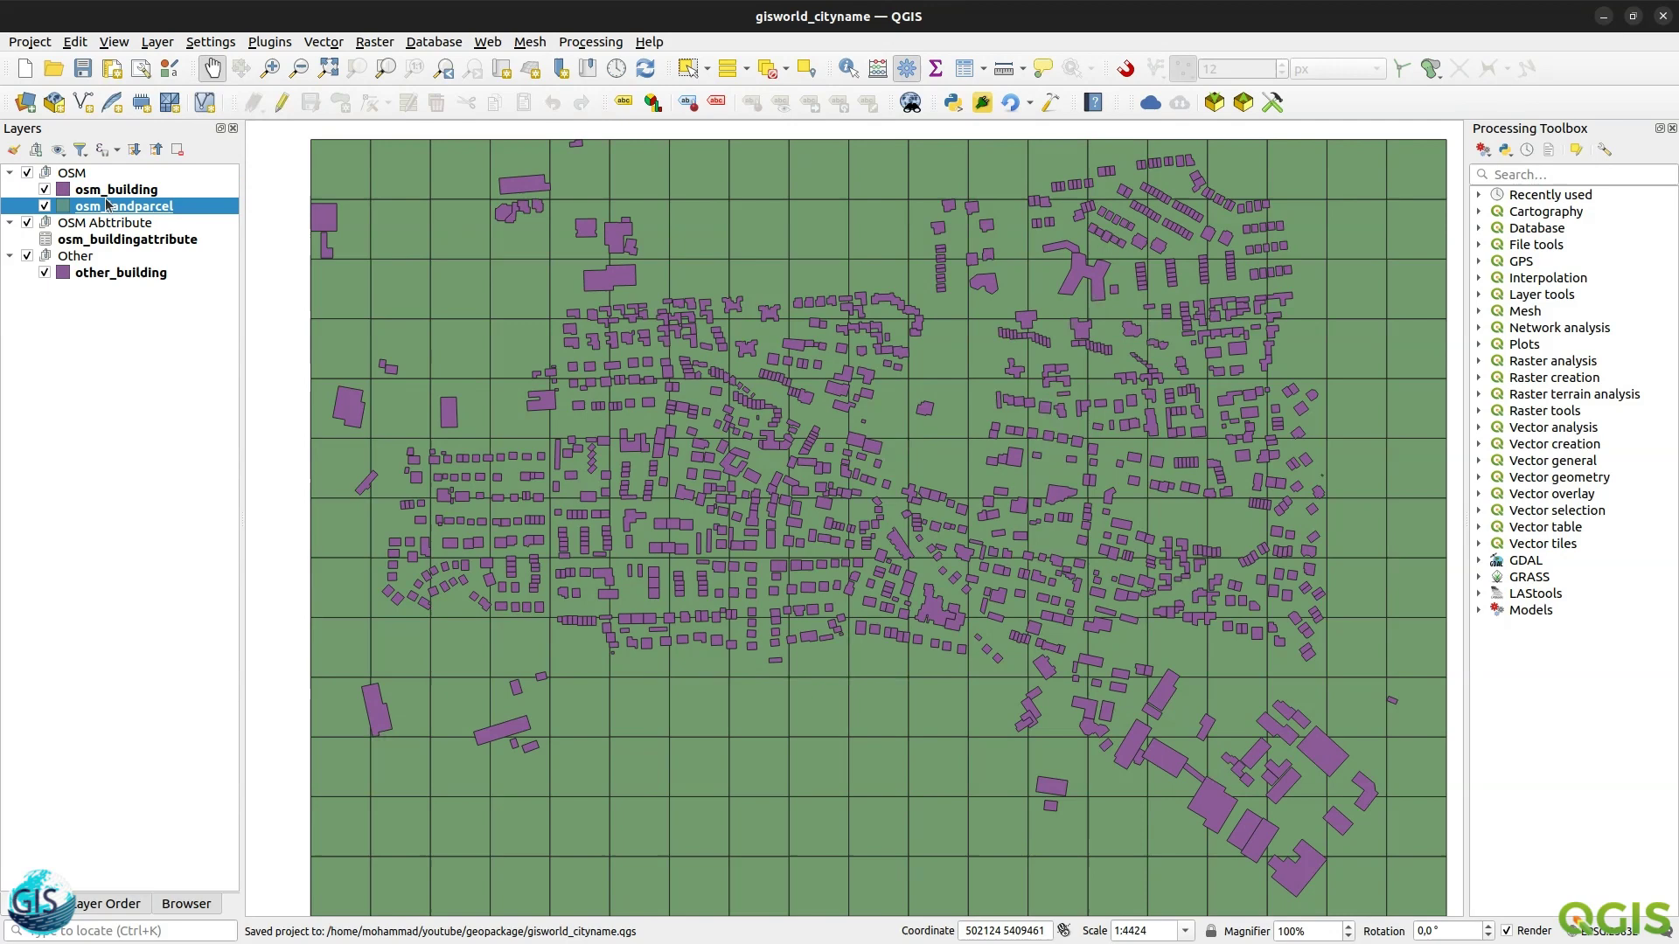
- Delete the created_time and modified_time fields from osm_buildingattribute and save the change
left_click(106, 243)
right_click(105, 244)
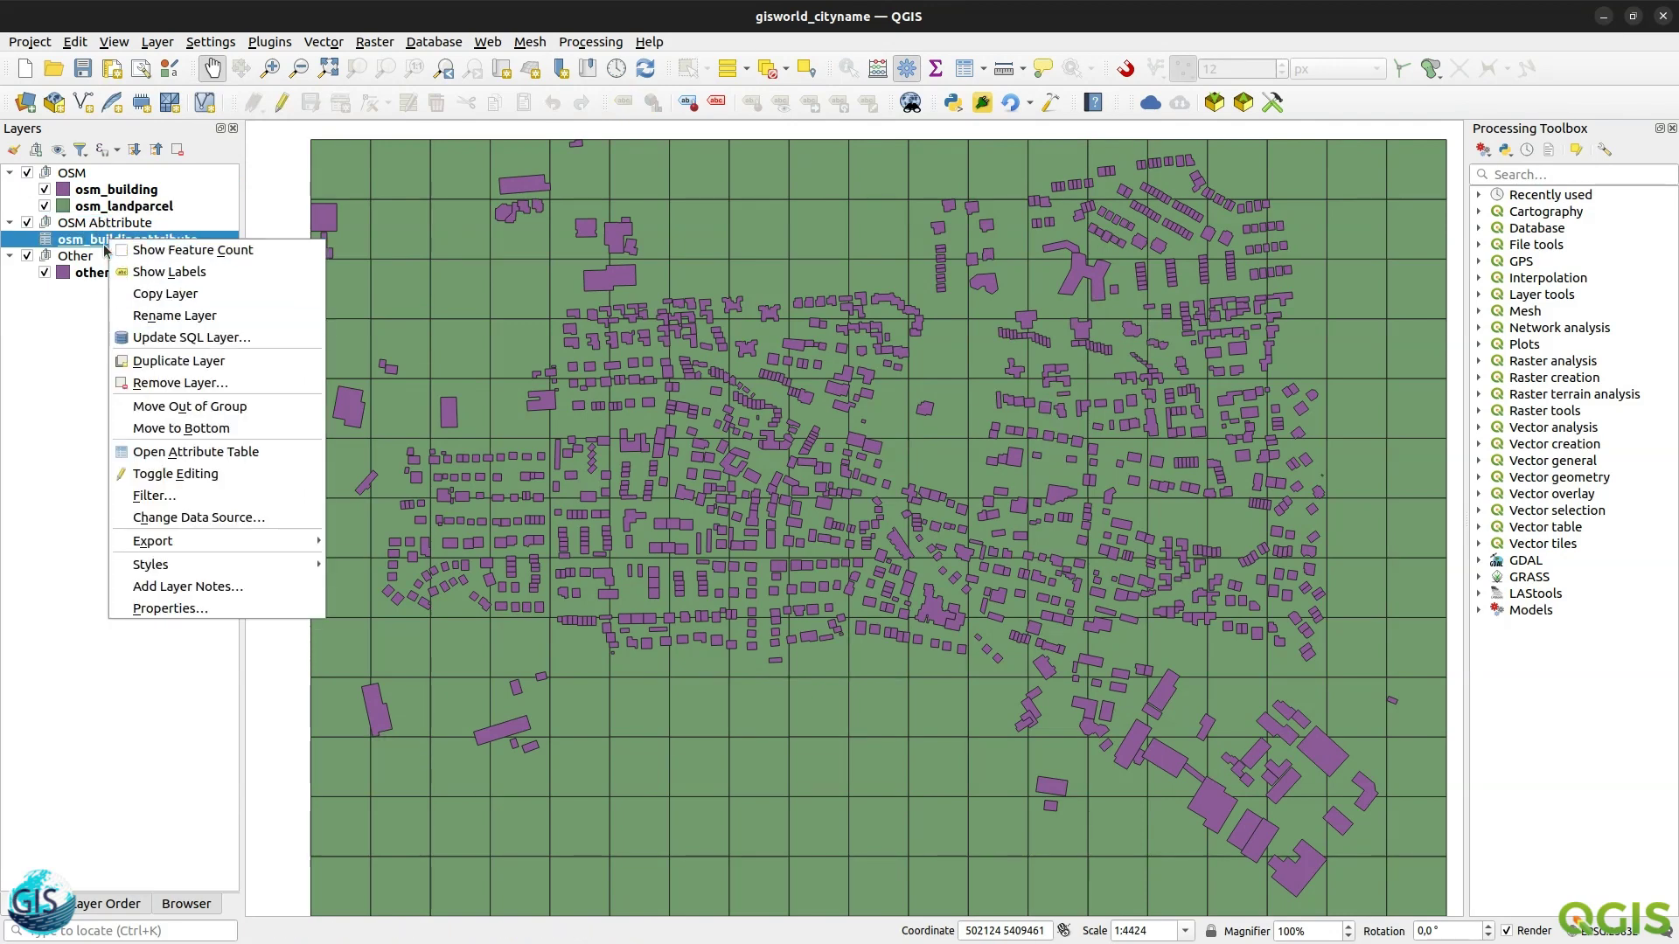
left_click(169, 609)
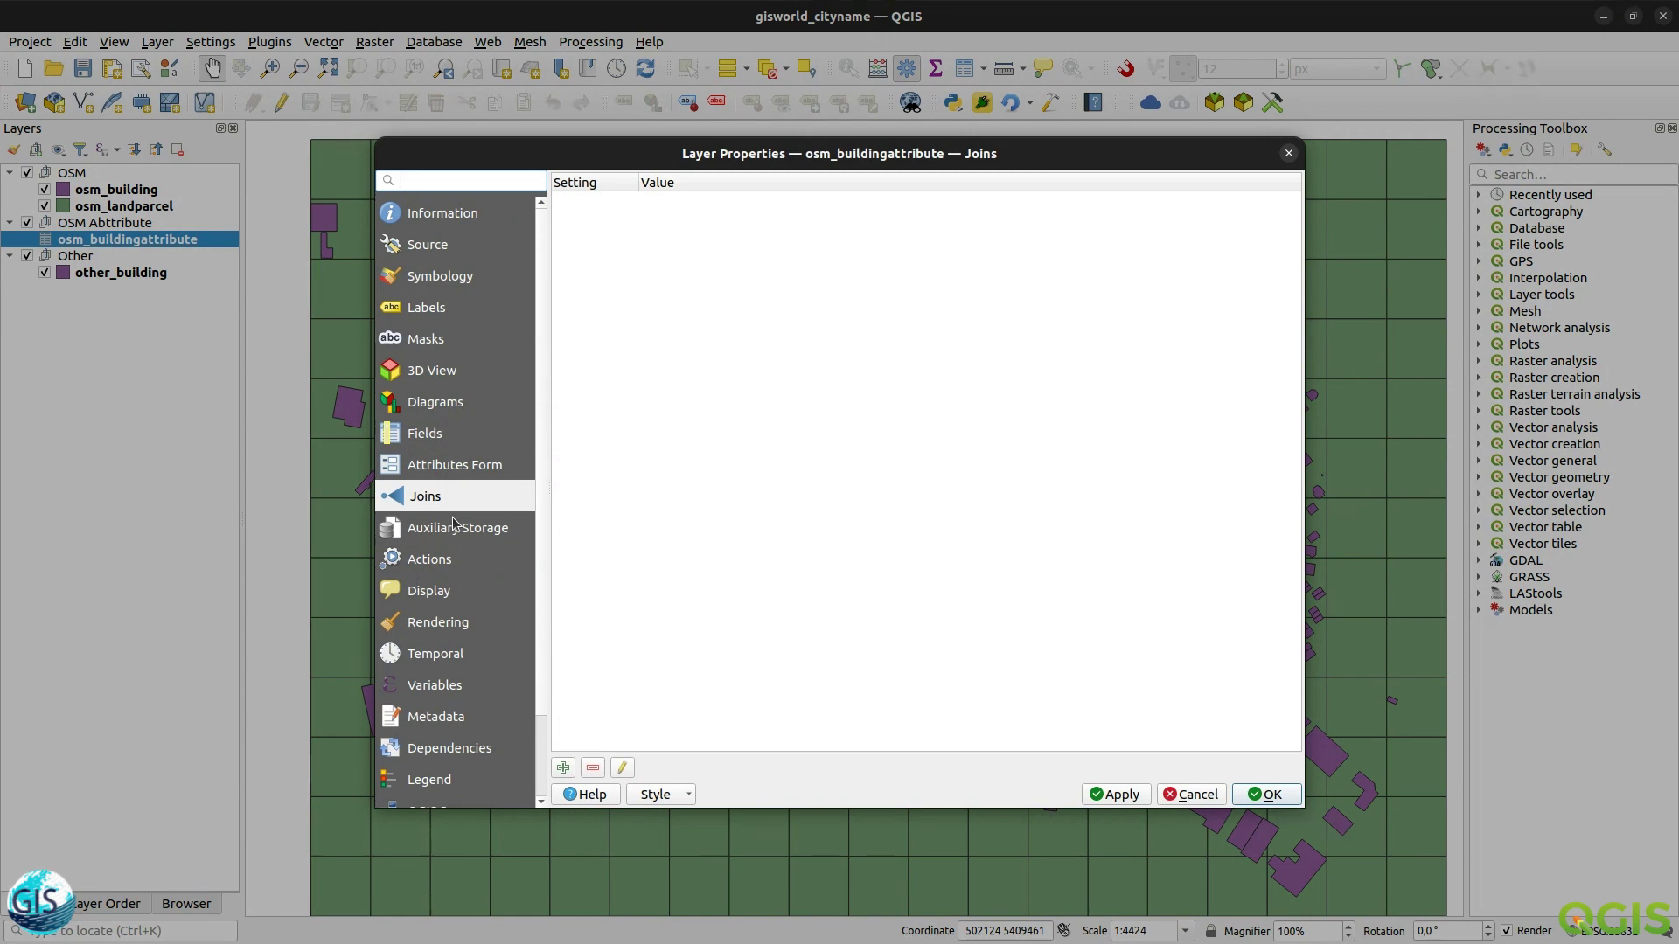
left_click(440, 436)
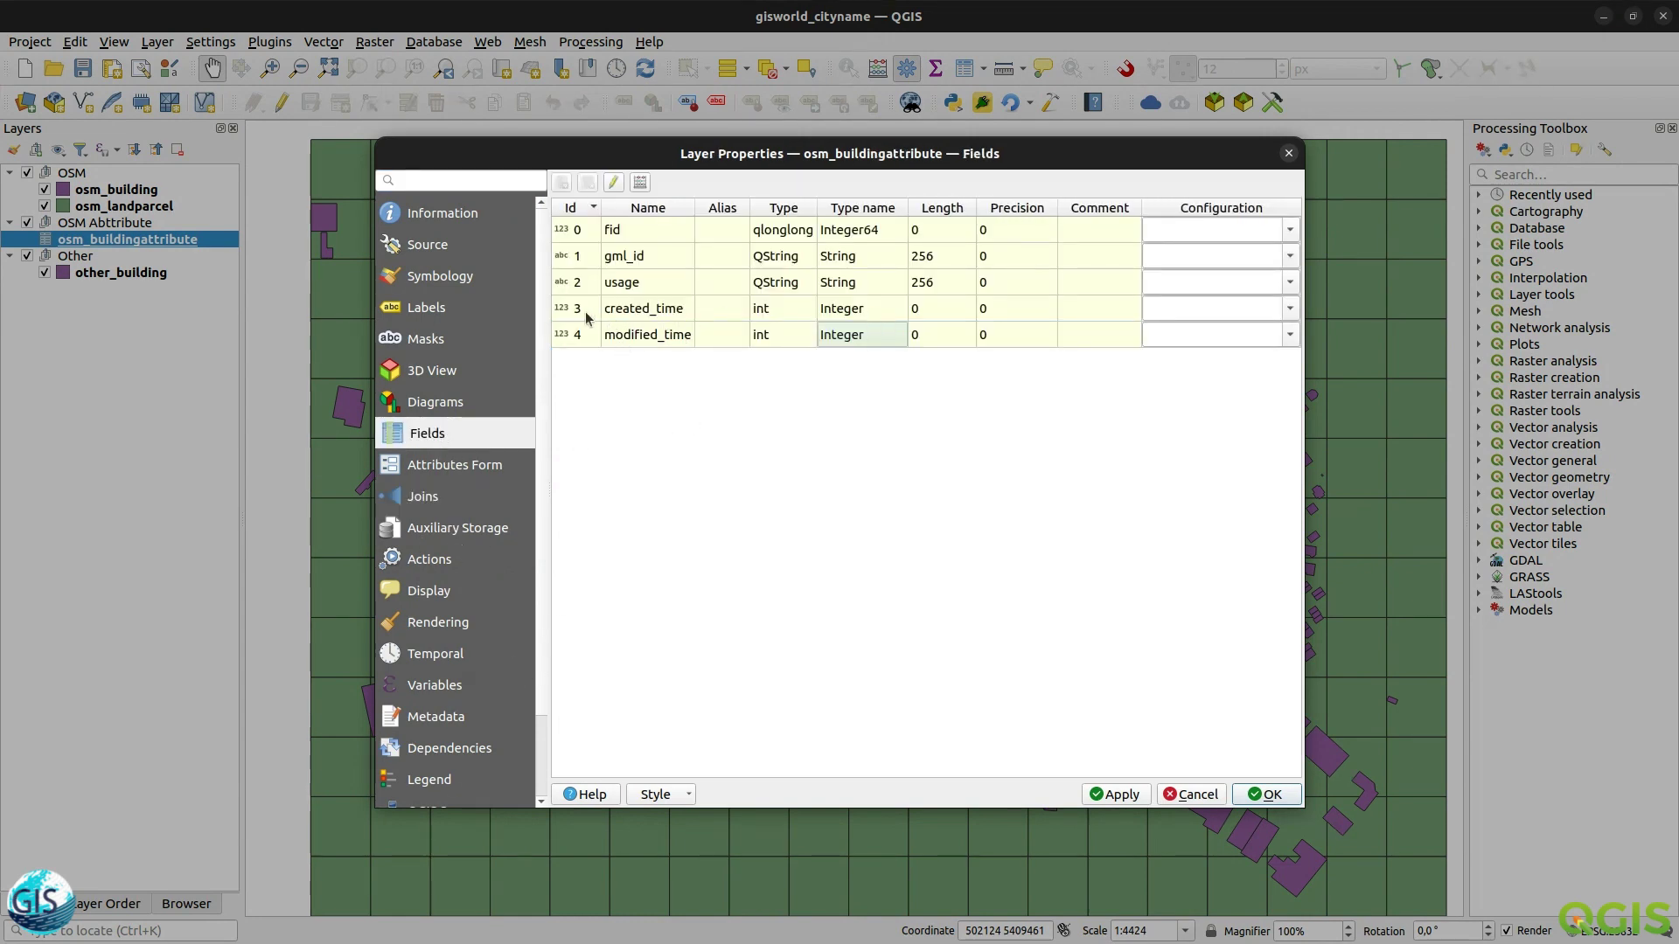
left_click(583, 313)
left_click(582, 337, "shift")
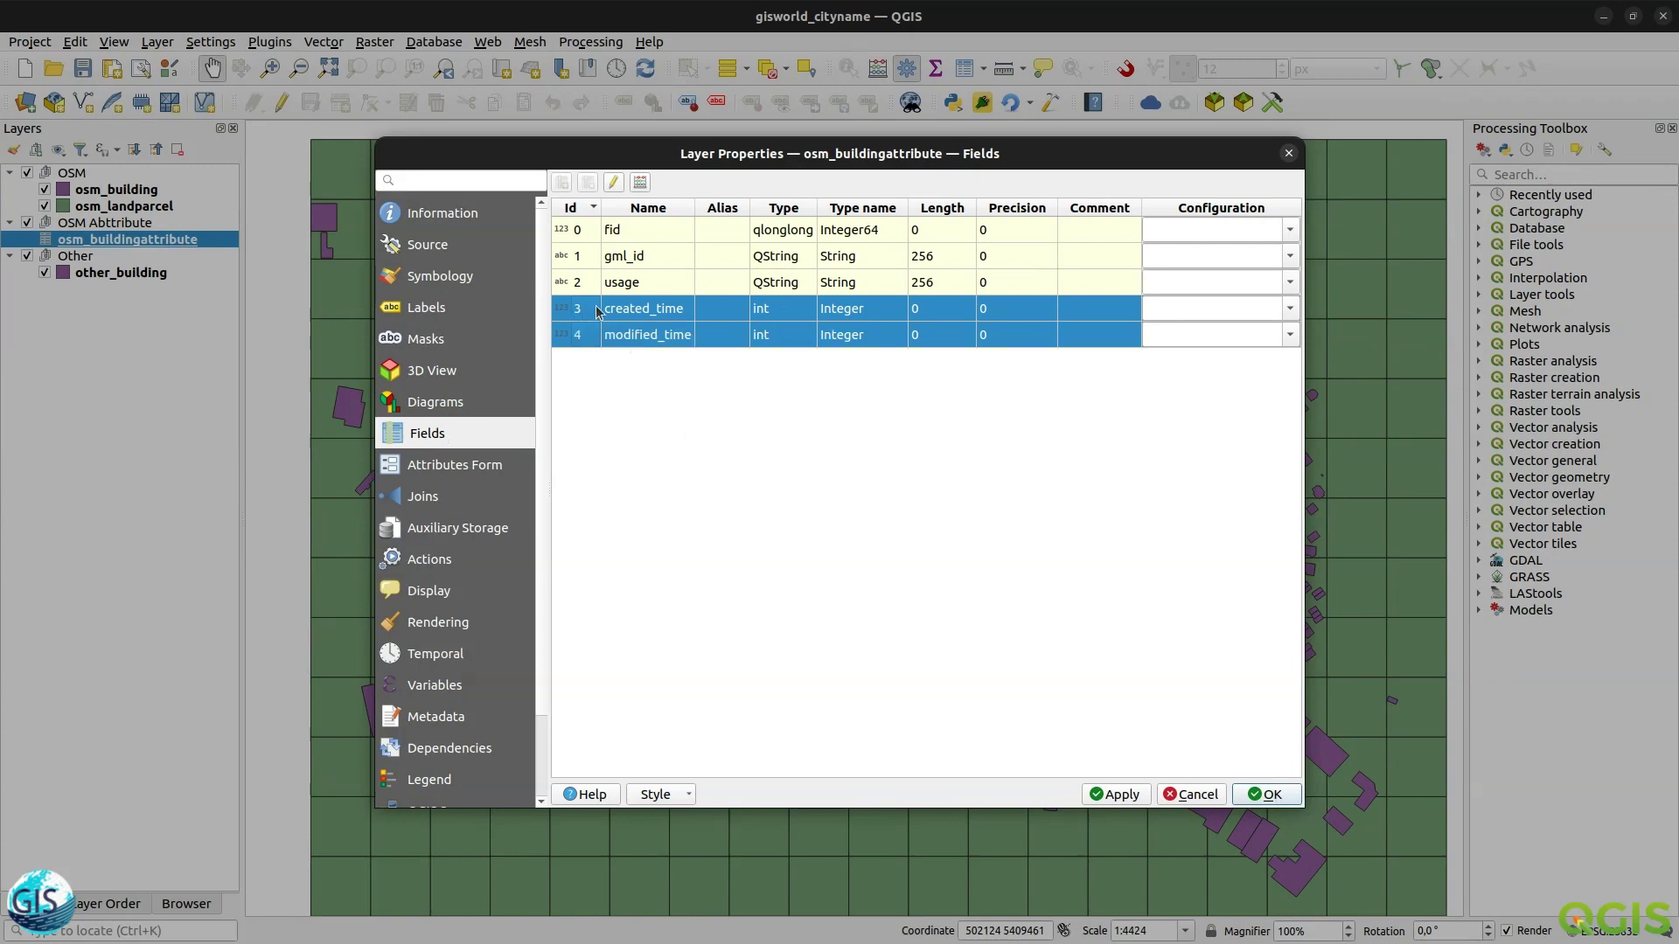
left_click(615, 182)
left_click(588, 182)
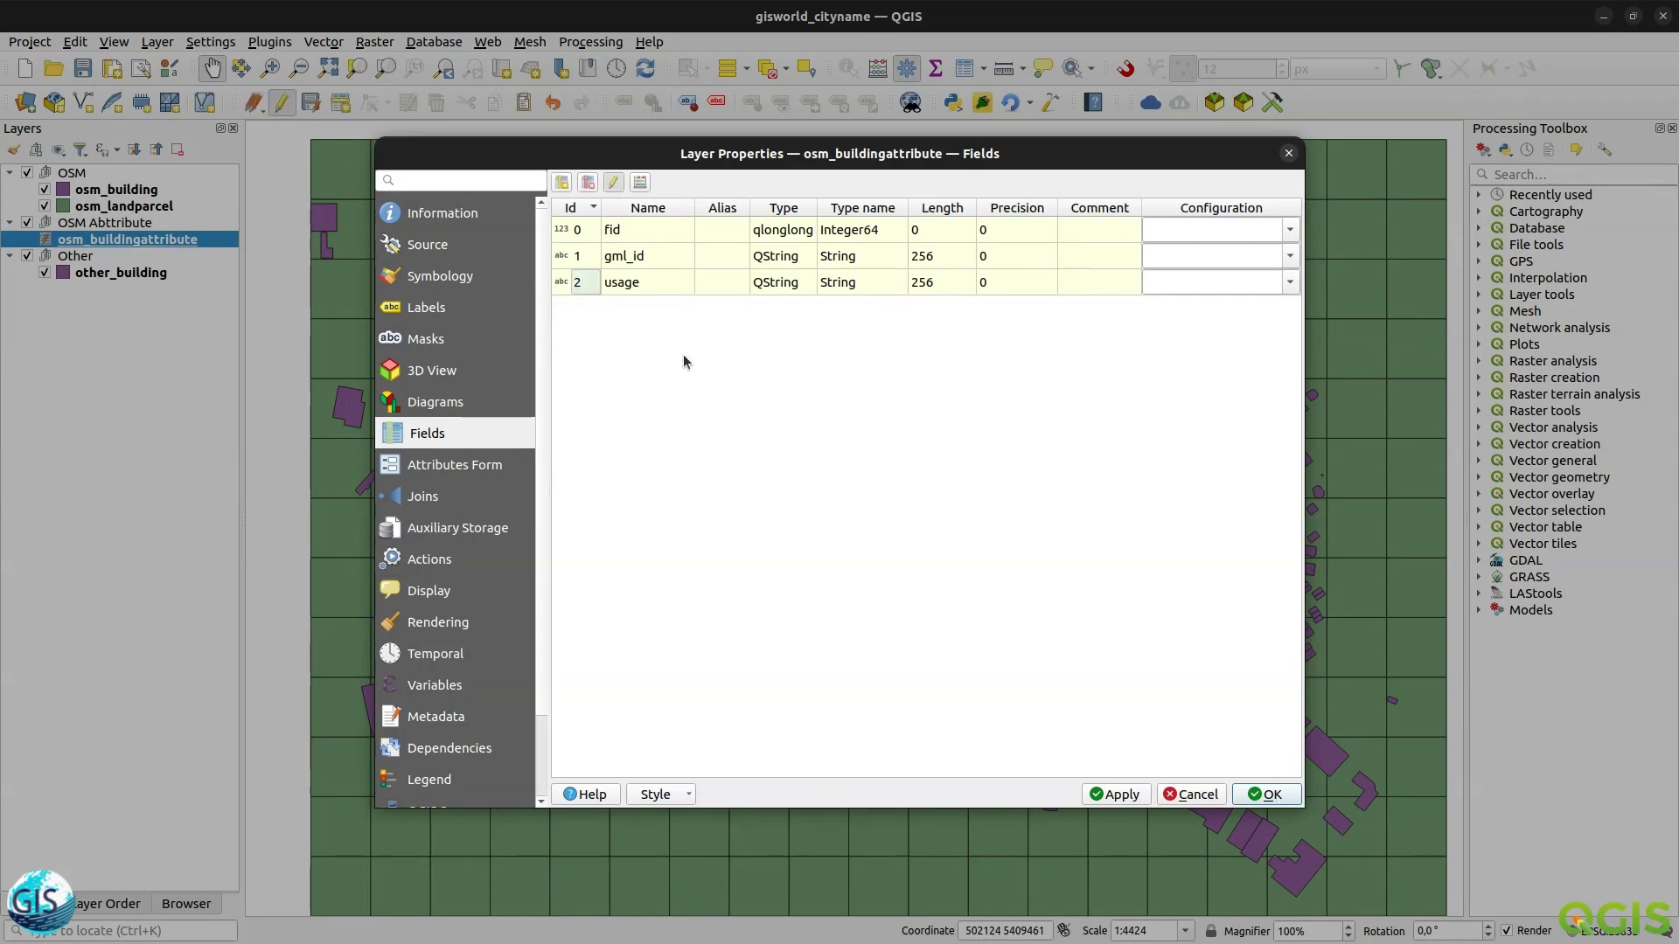
left_click(615, 182)
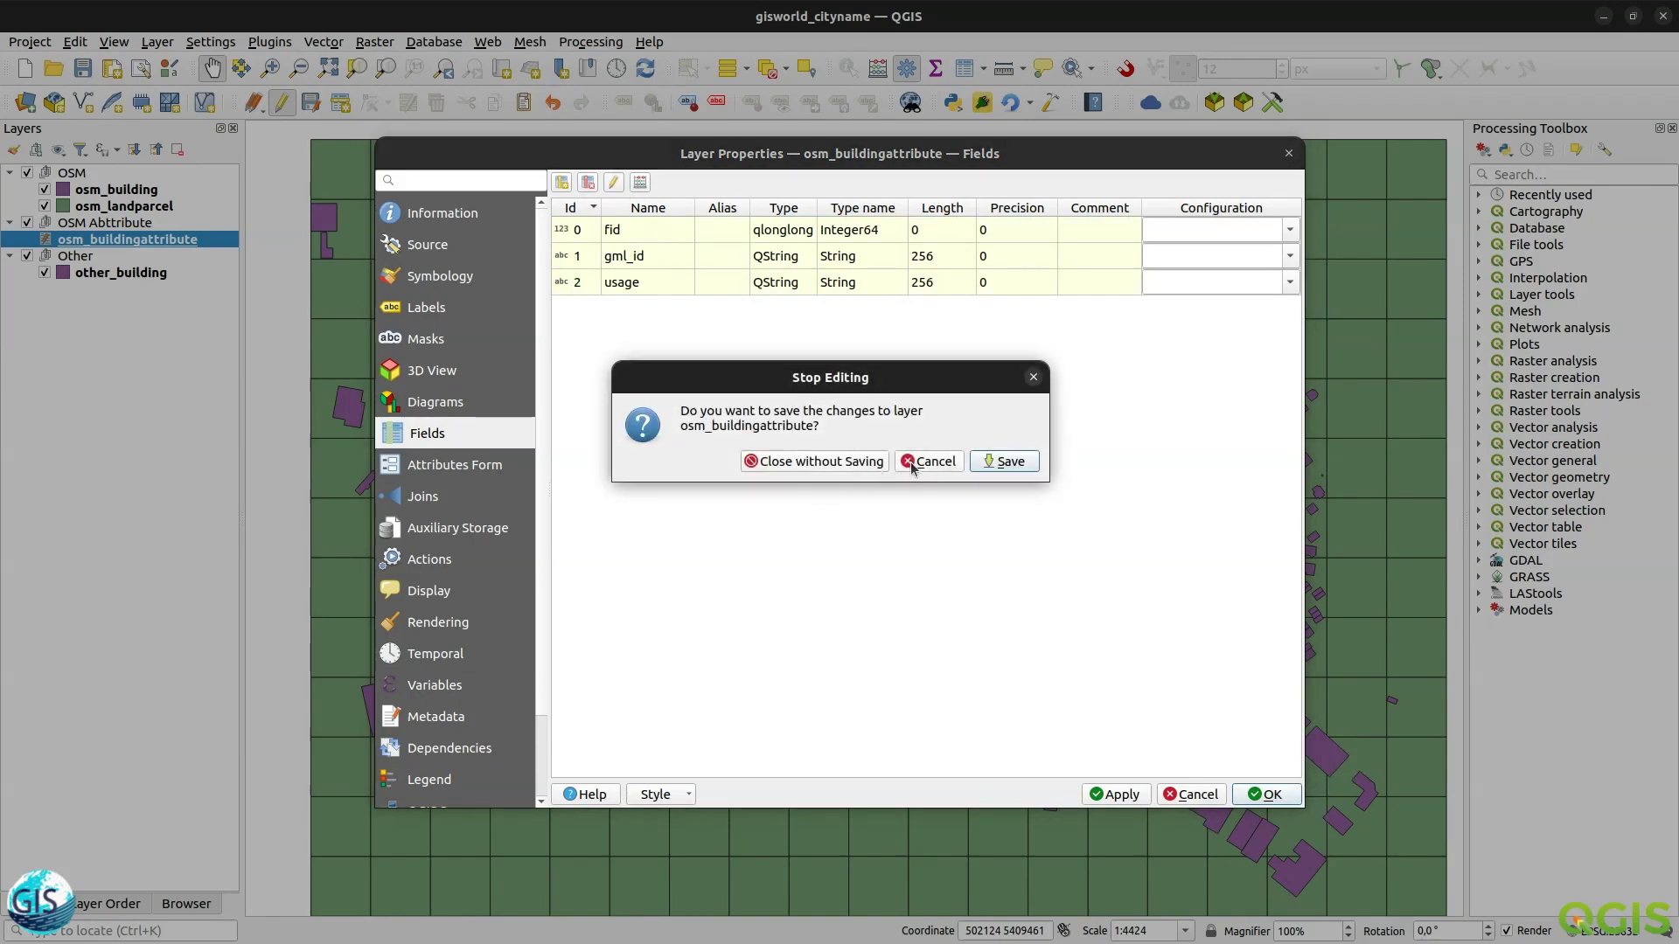
left_click(1004, 460)
- Close the field calculator without adding or updating any field
left_click(640, 182)
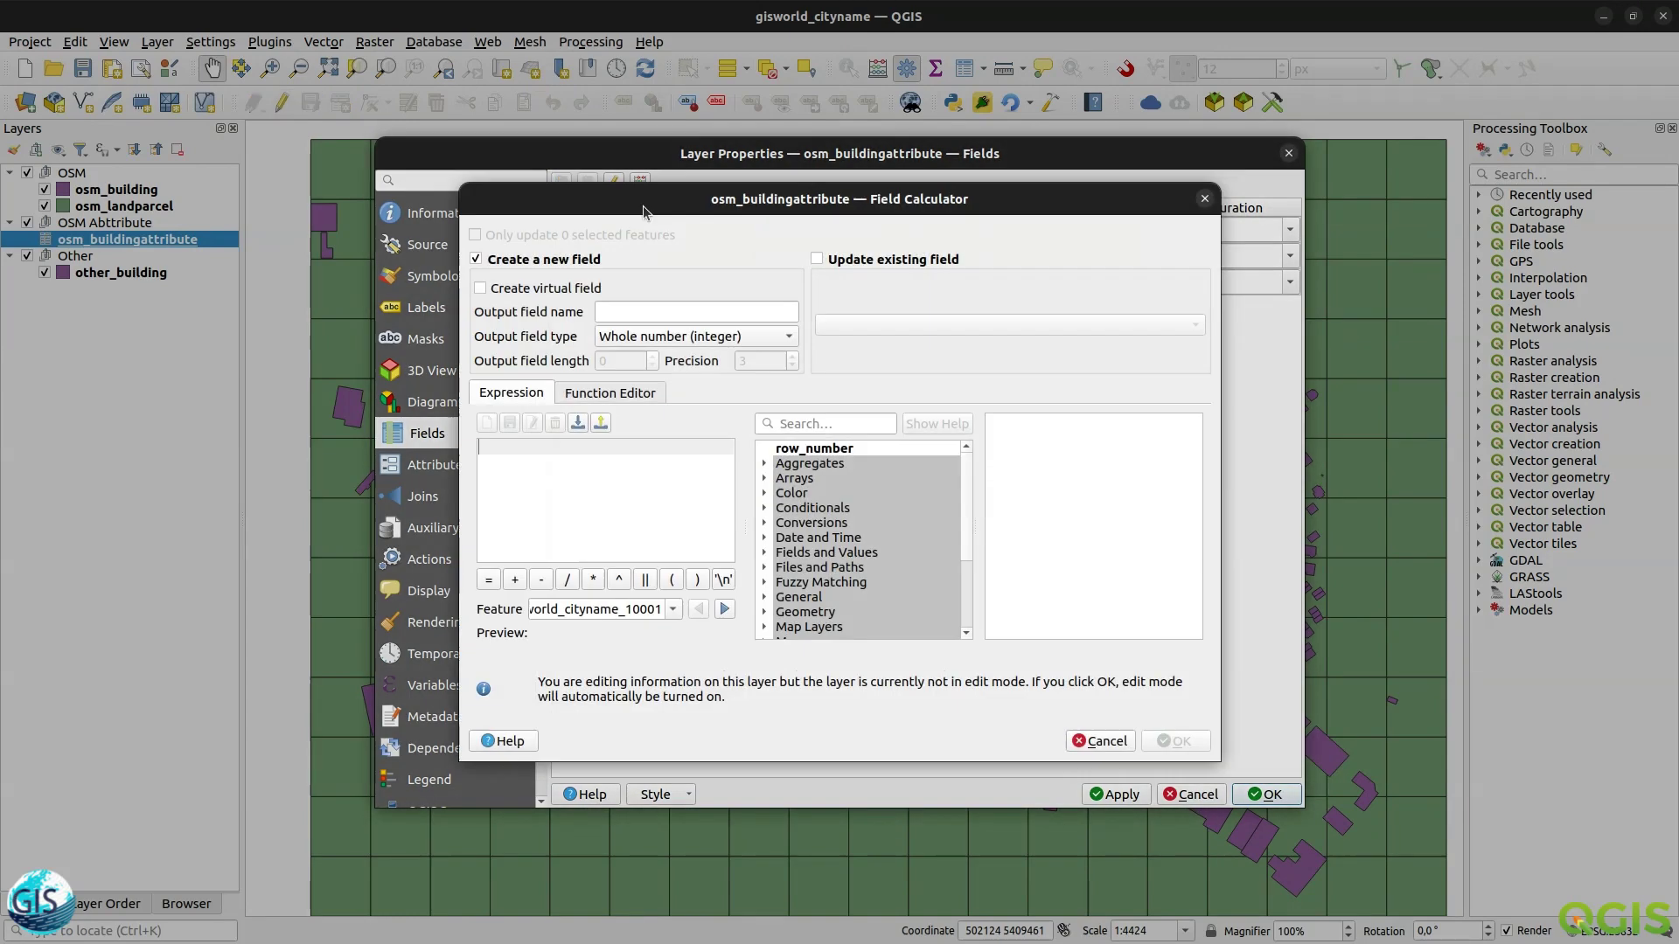
left_click(817, 260)
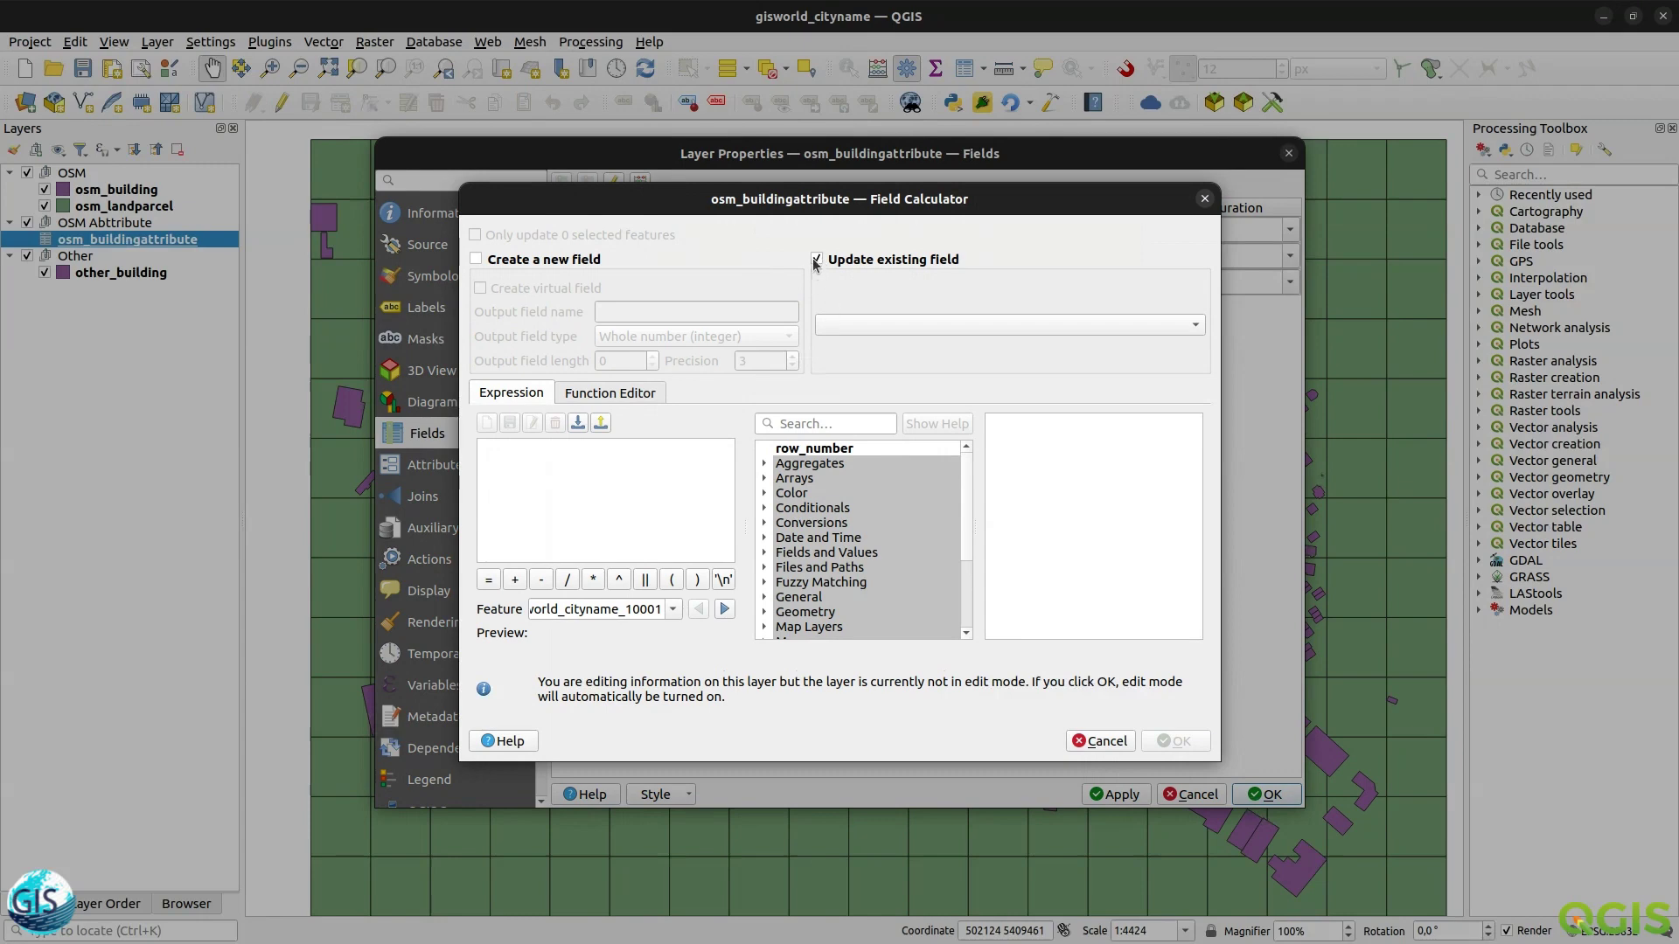
left_click(817, 260)
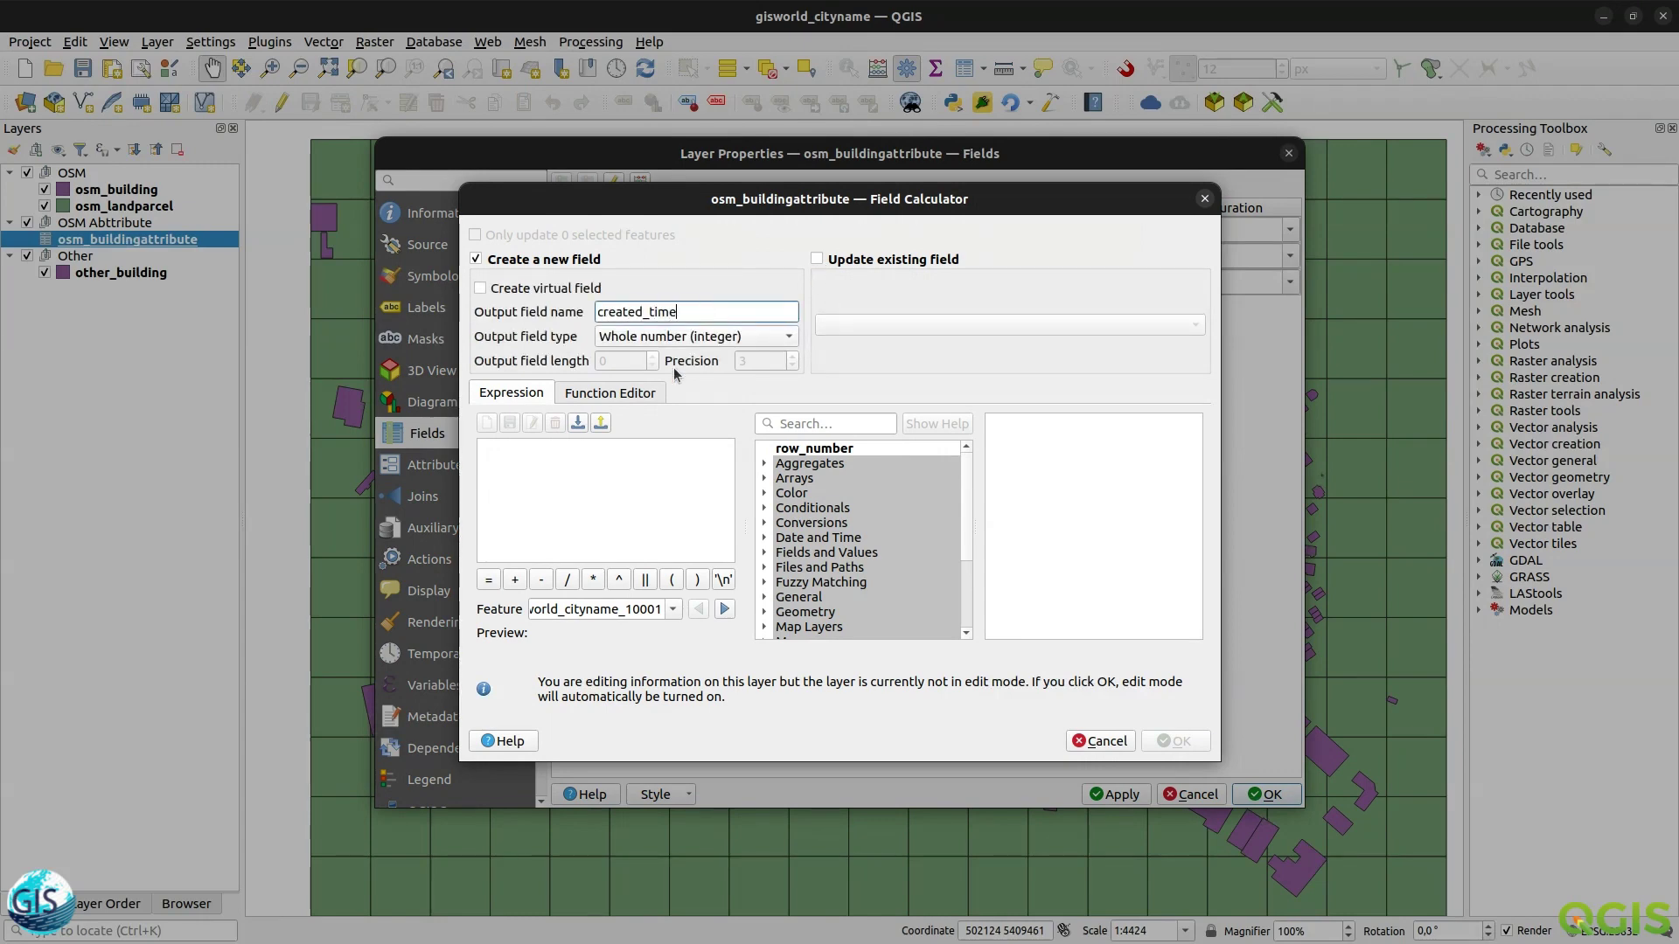
left_click(1205, 199)
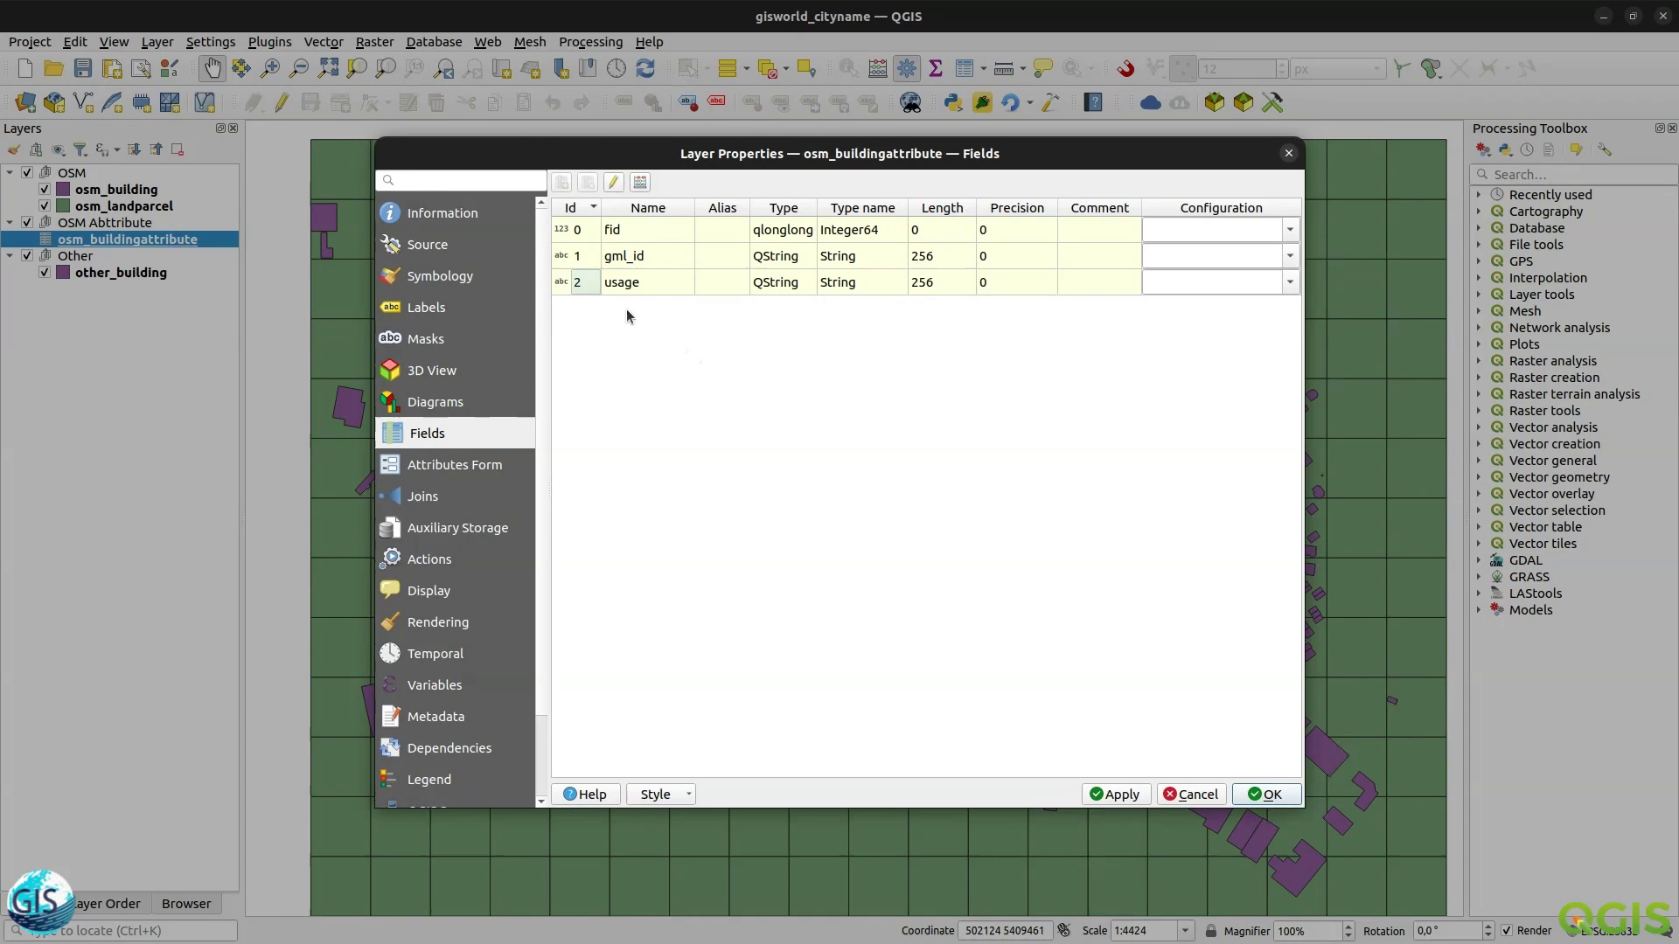
- Rename the gml_id field to building_gml_id, save, and apply and close the layer properties
left_click(600, 257)
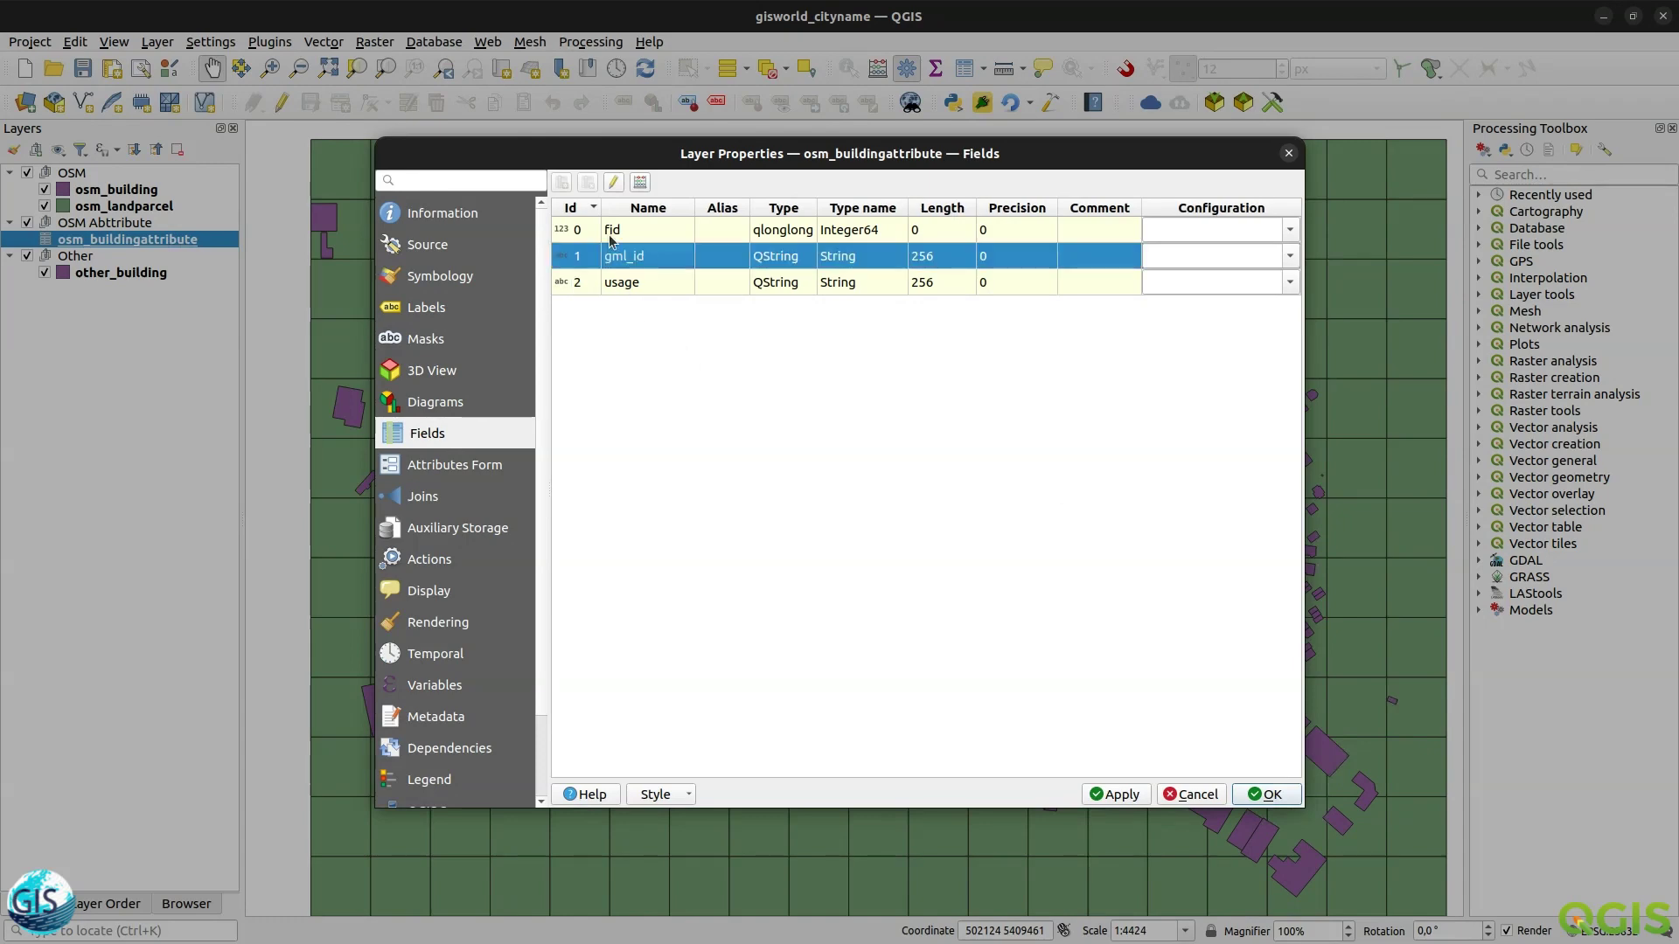
left_click(613, 182)
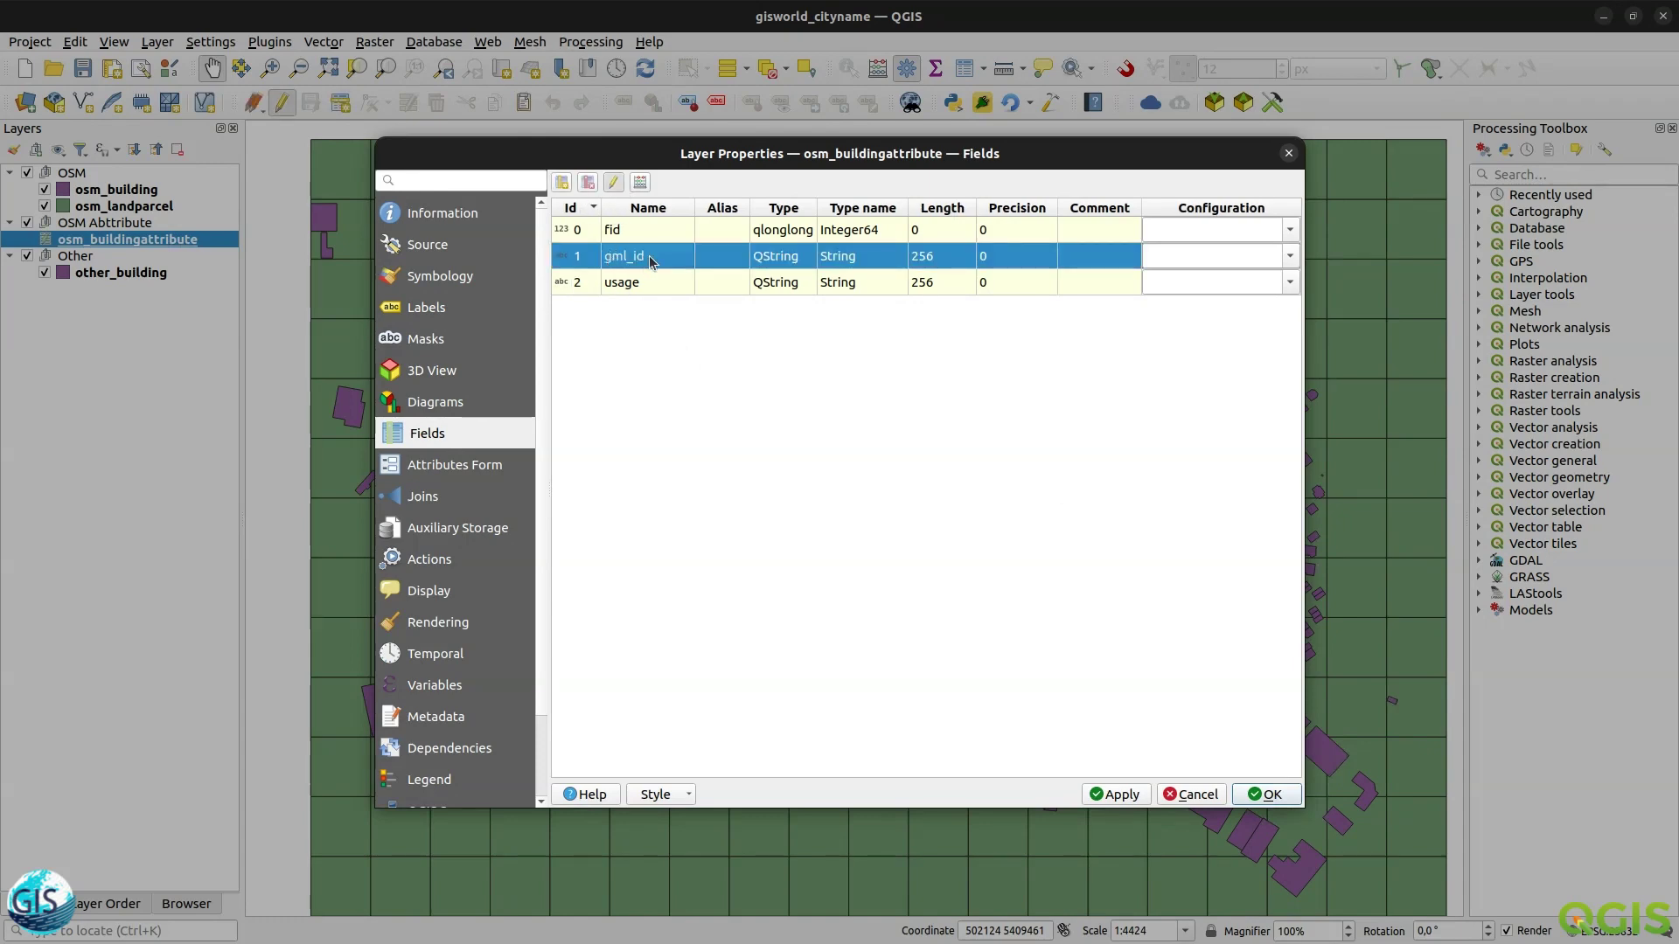
double_click(626, 259)
left_click(607, 256)
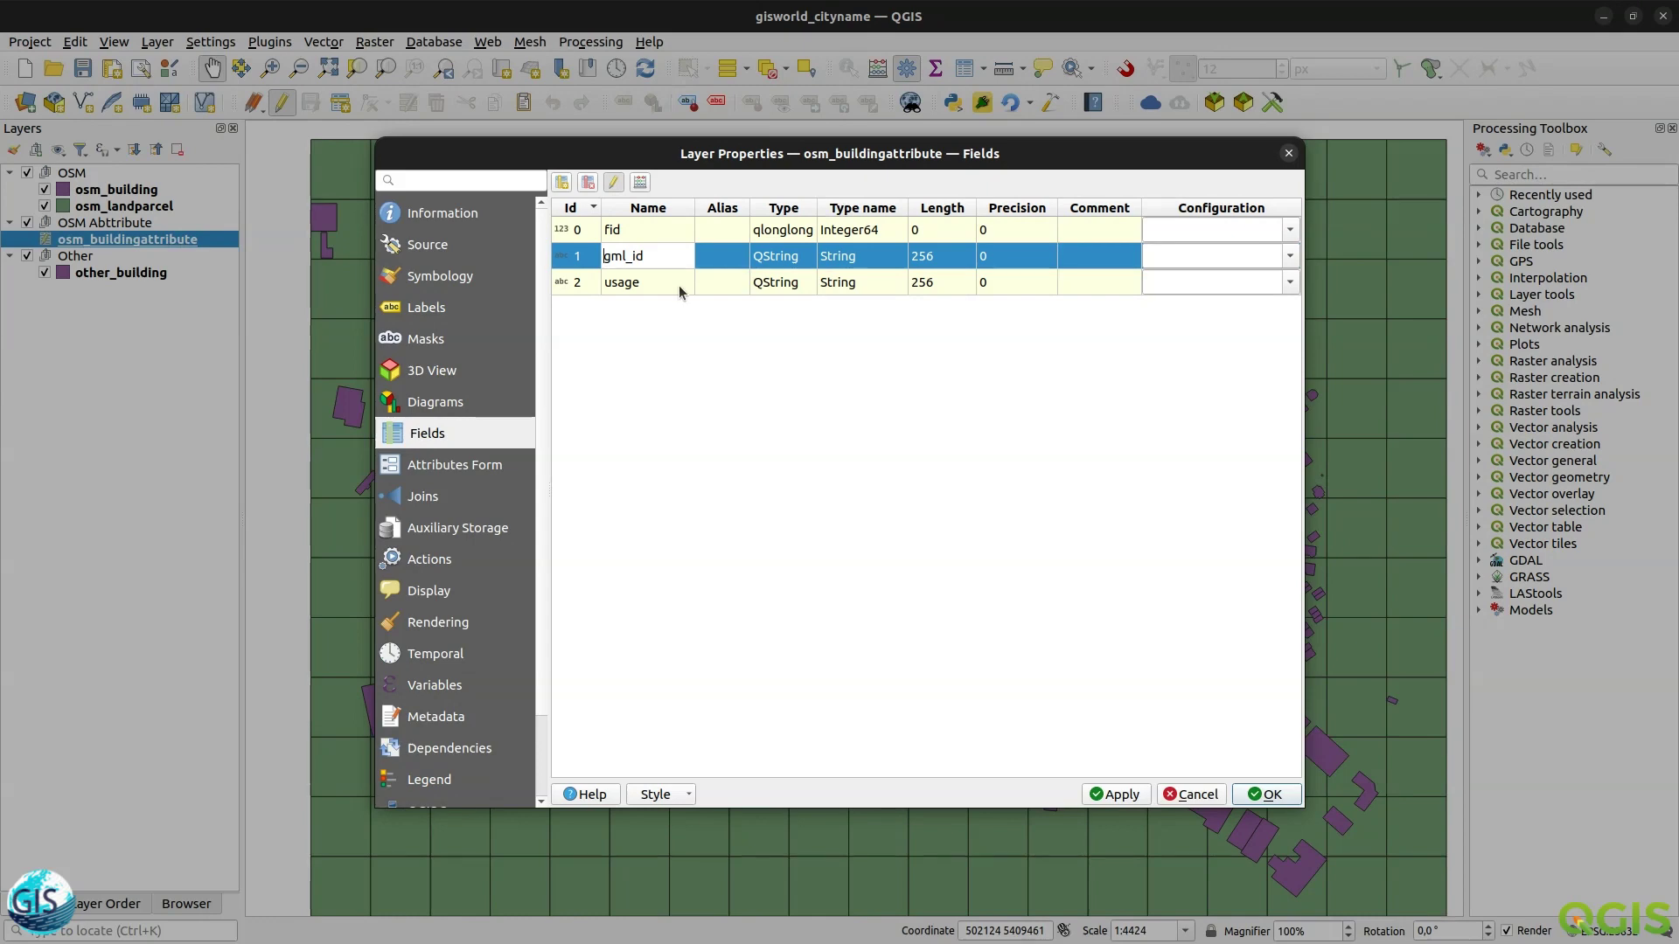
type("building_")
key("Return")
left_click(614, 183)
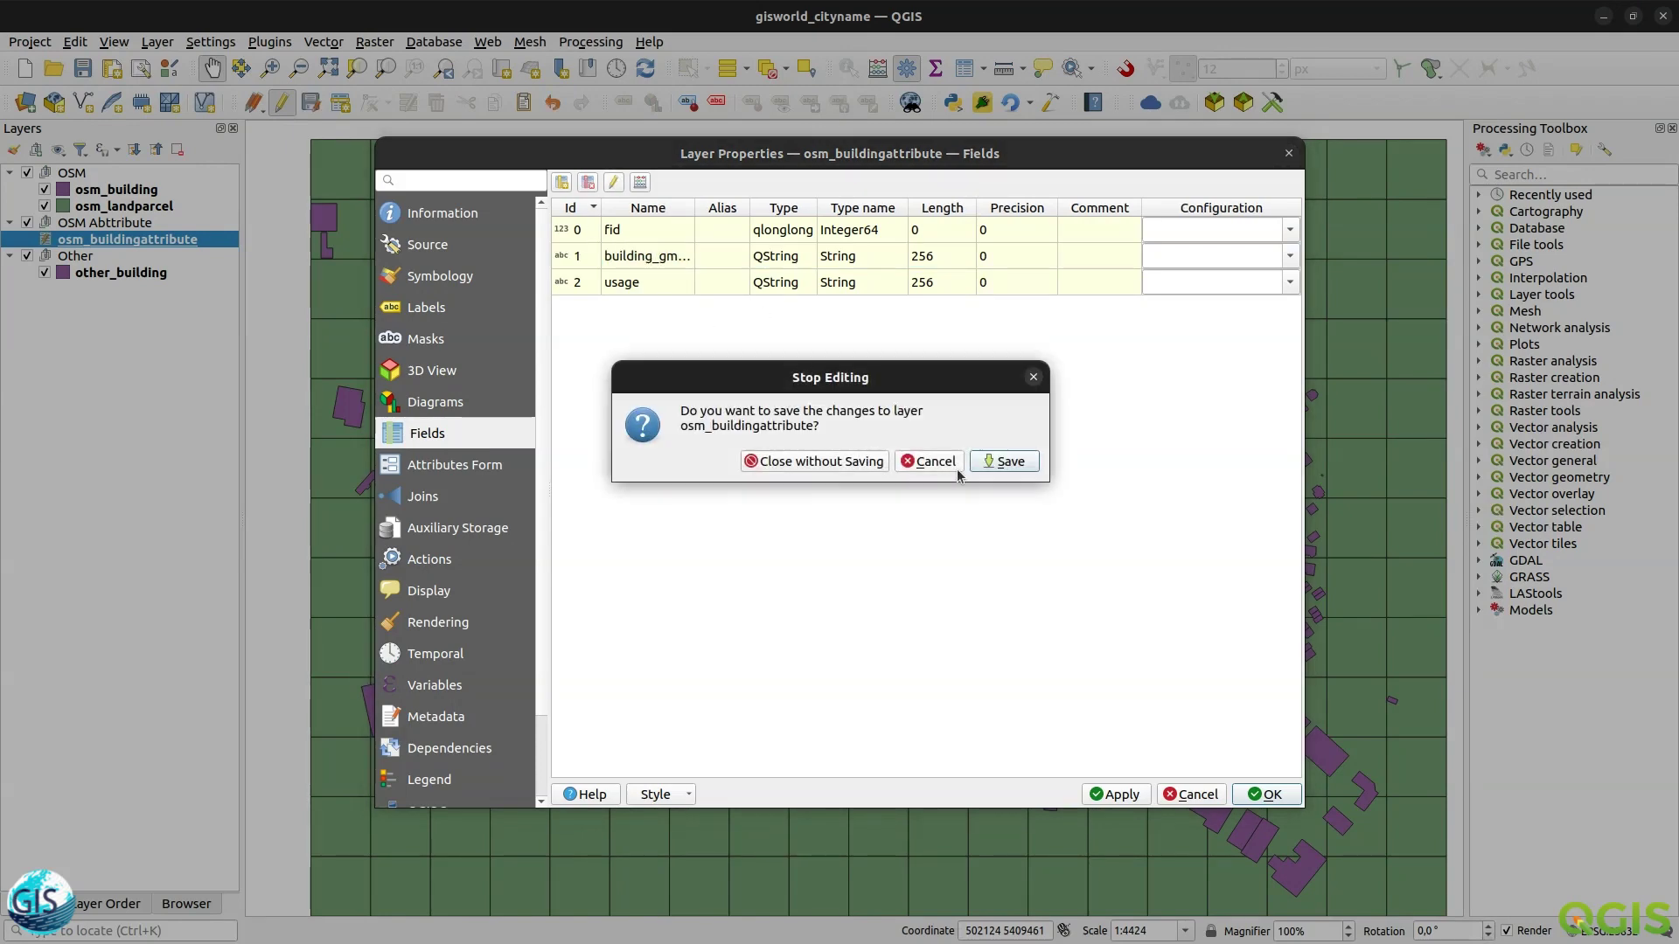
left_click(997, 461)
left_click(1116, 795)
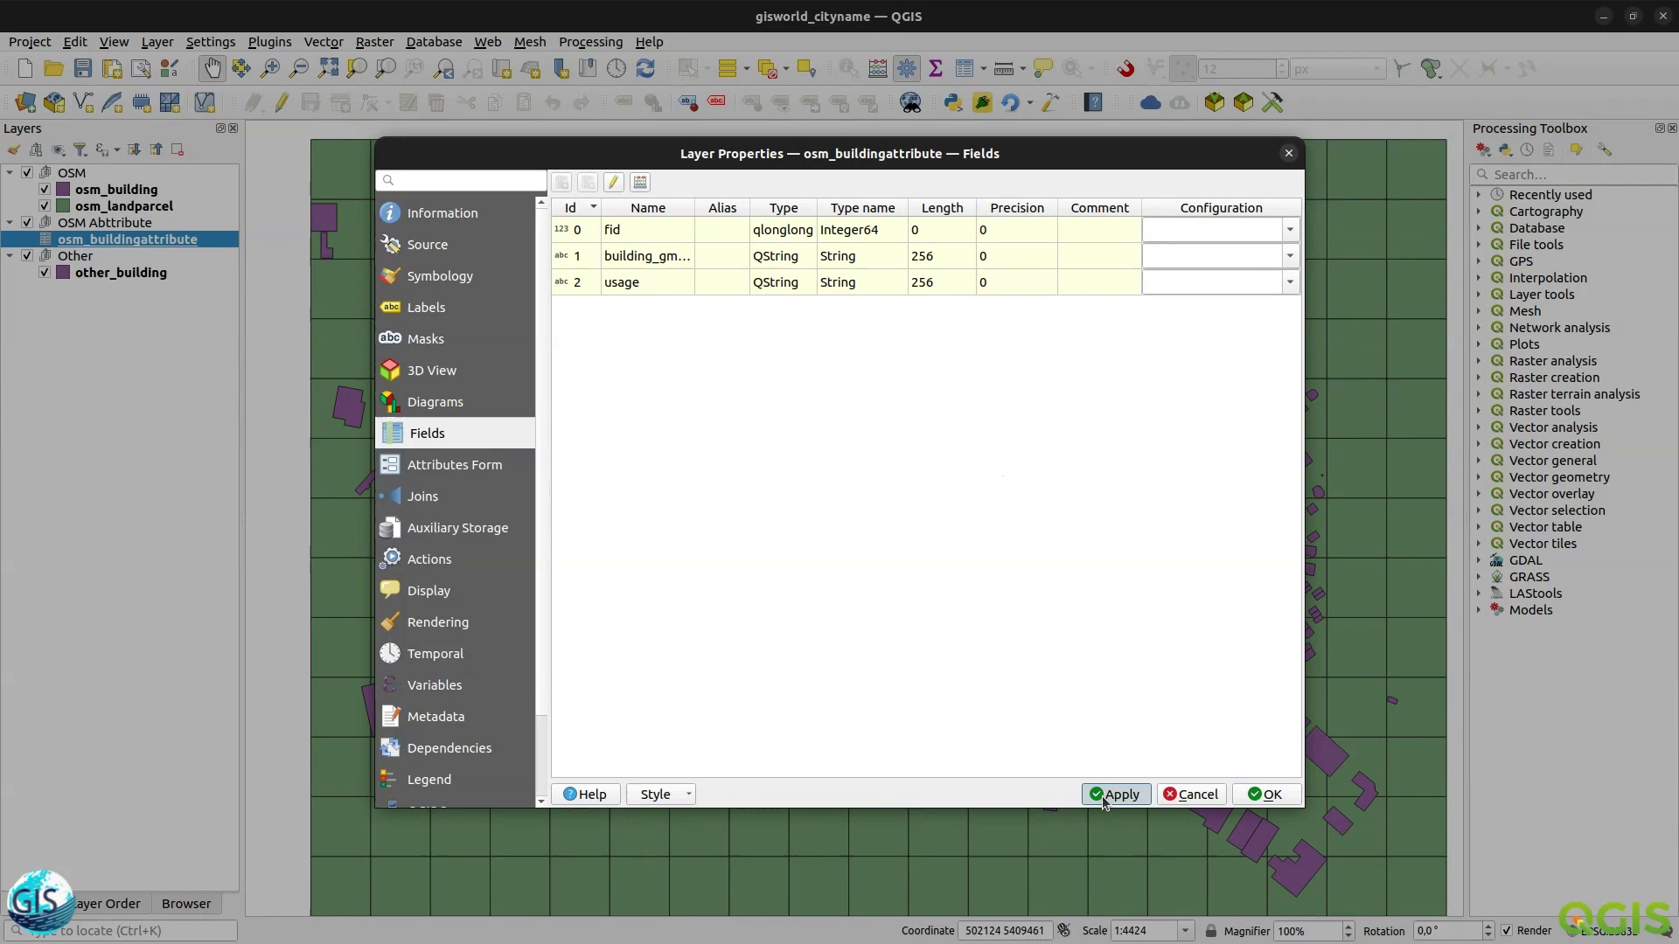
left_click(1268, 795)
right_click(145, 242)
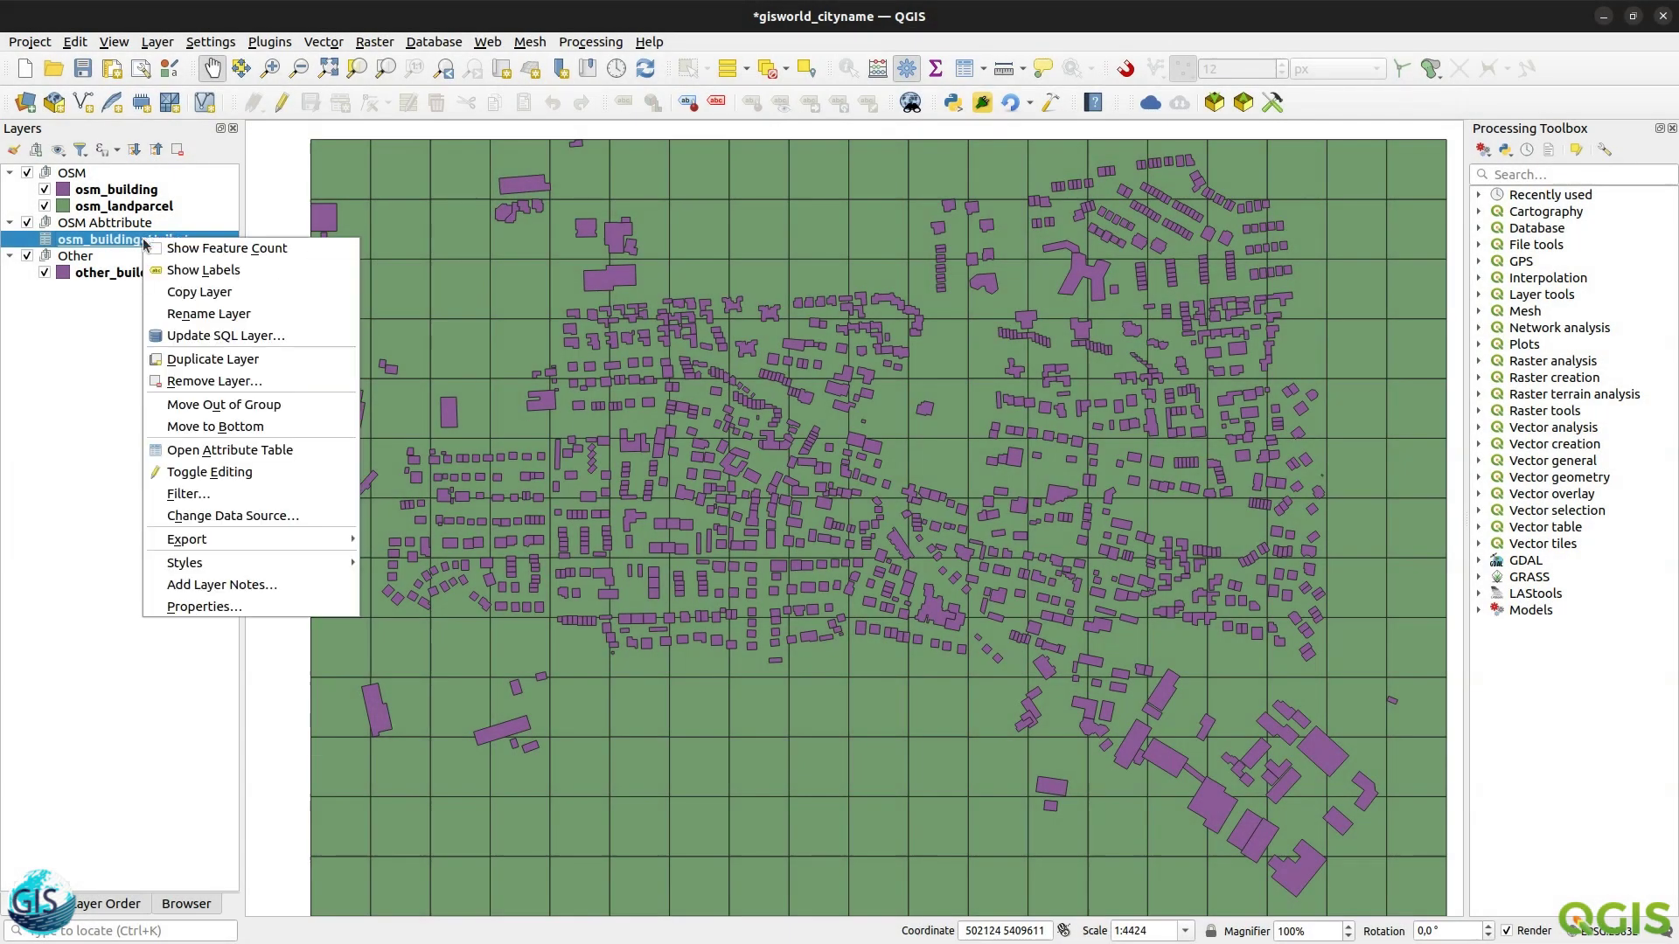
left_click(213, 452)
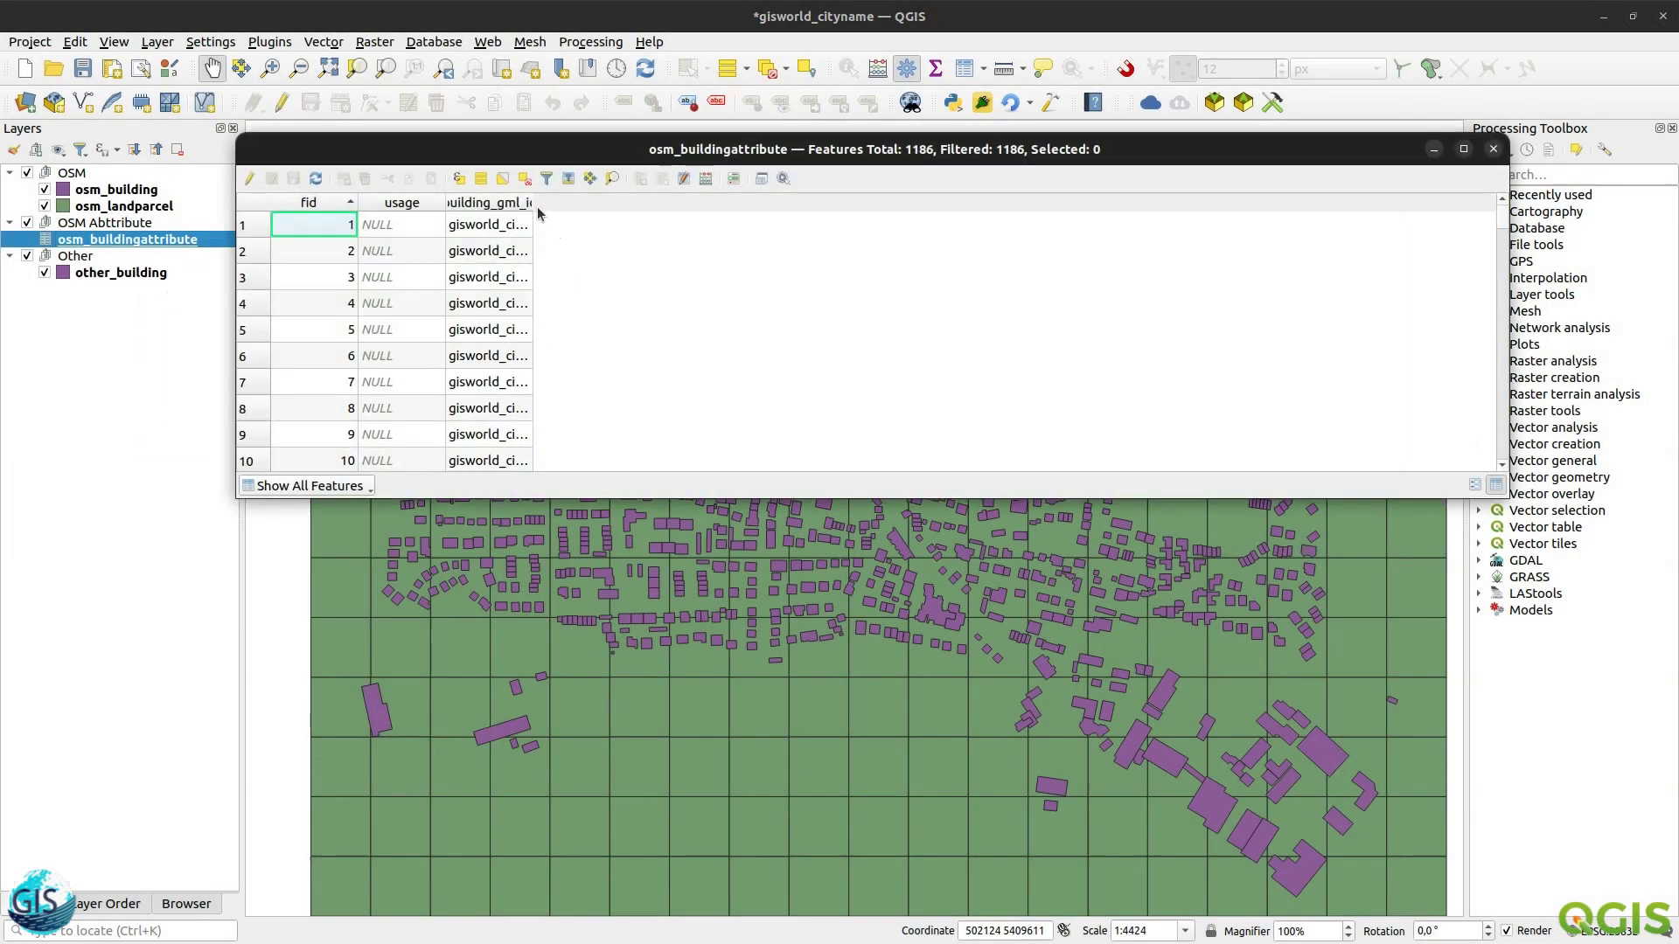
left_click_drag(533, 206, 703, 206)
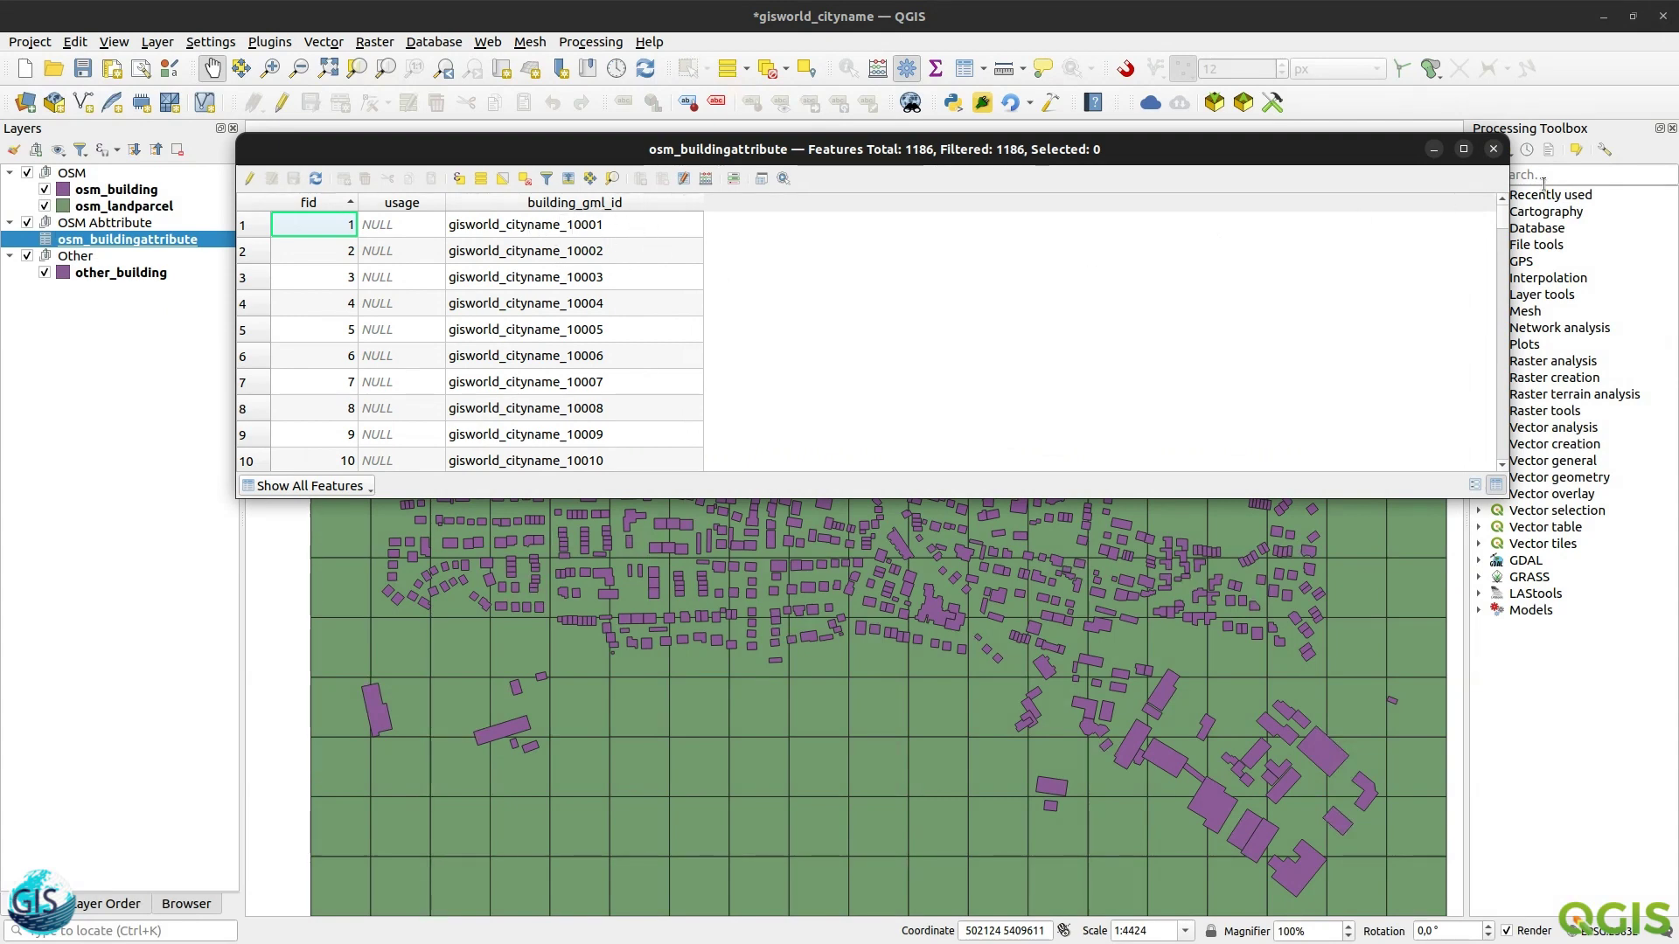
left_click(1493, 151)
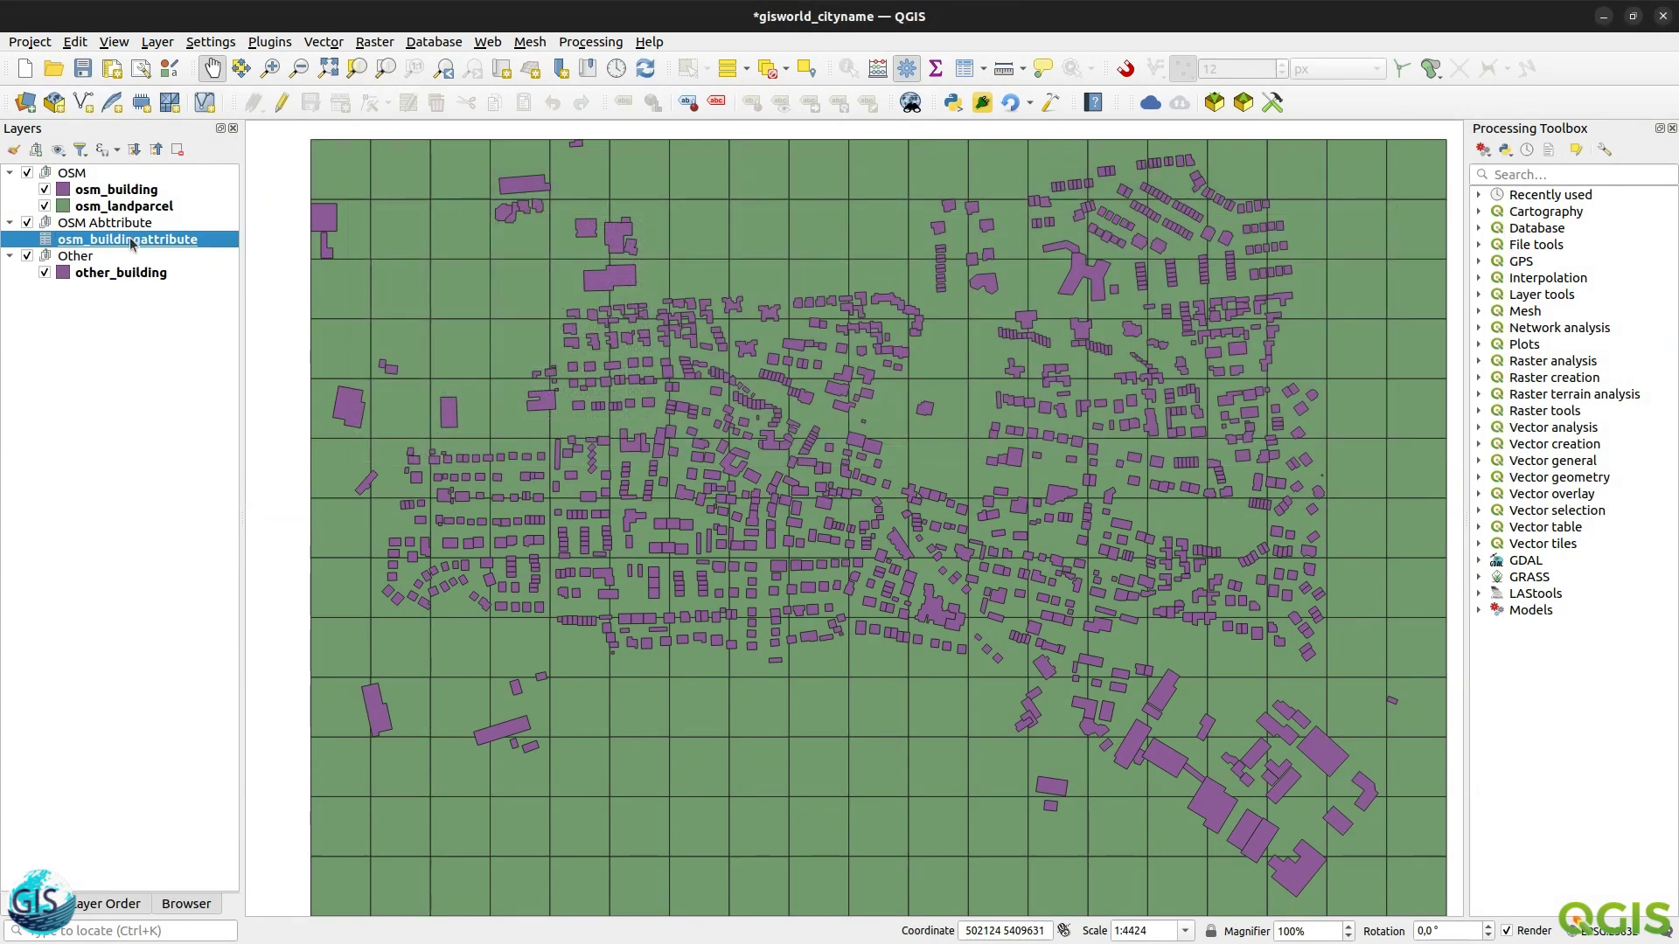
left_click(106, 272)
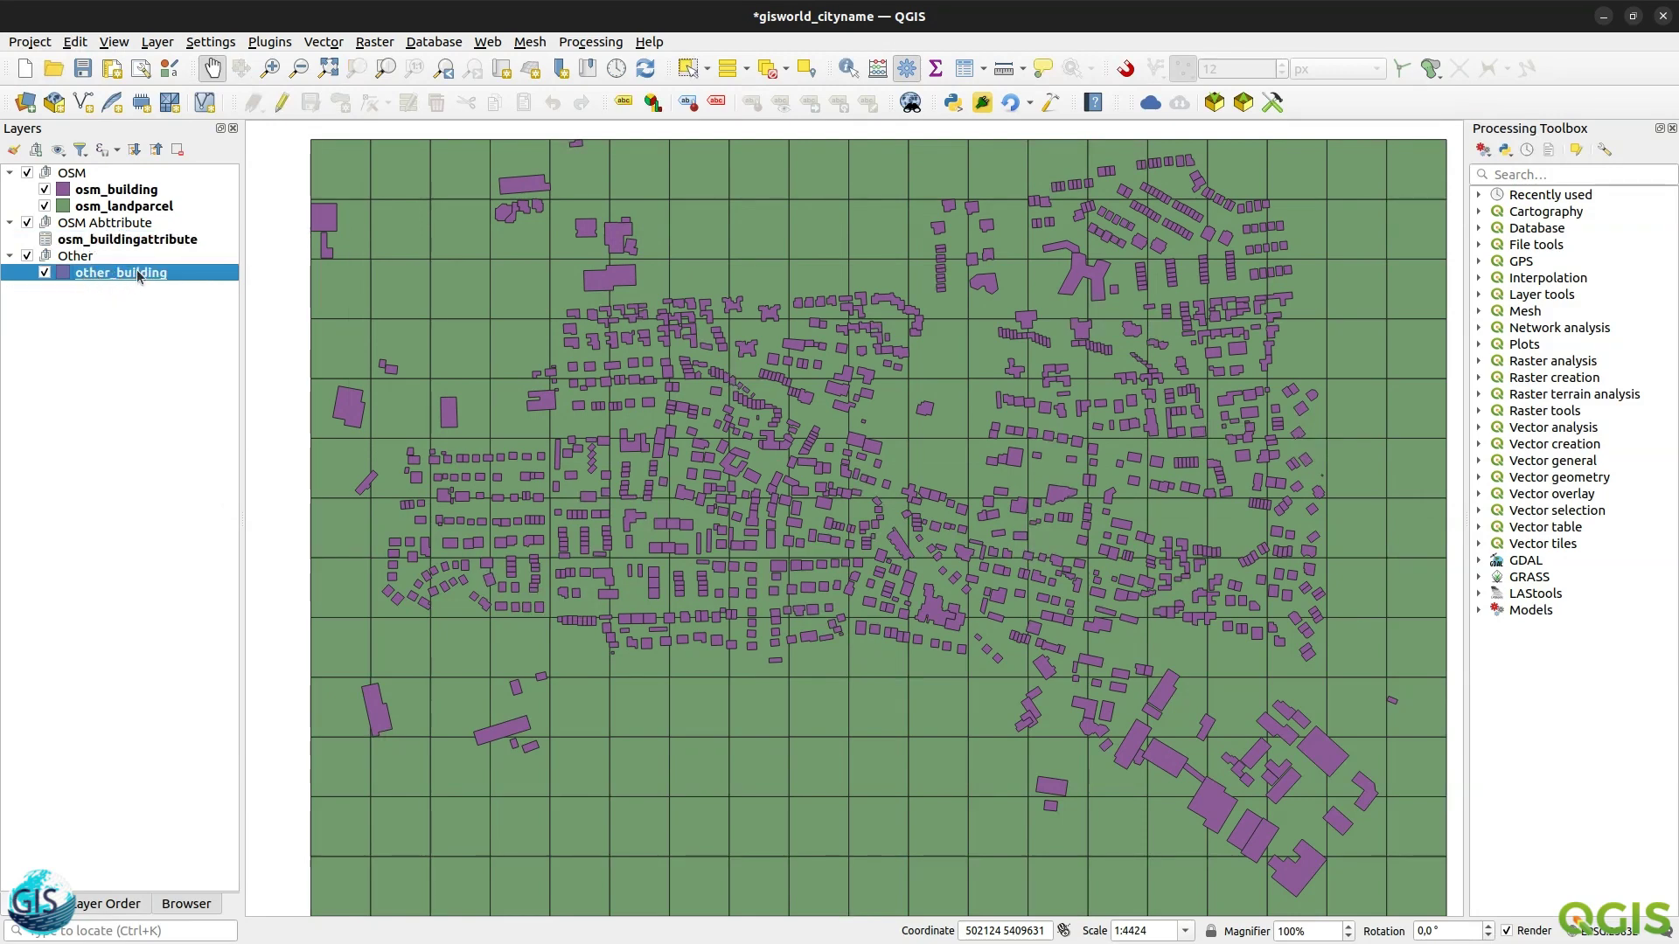
left_click(154, 240)
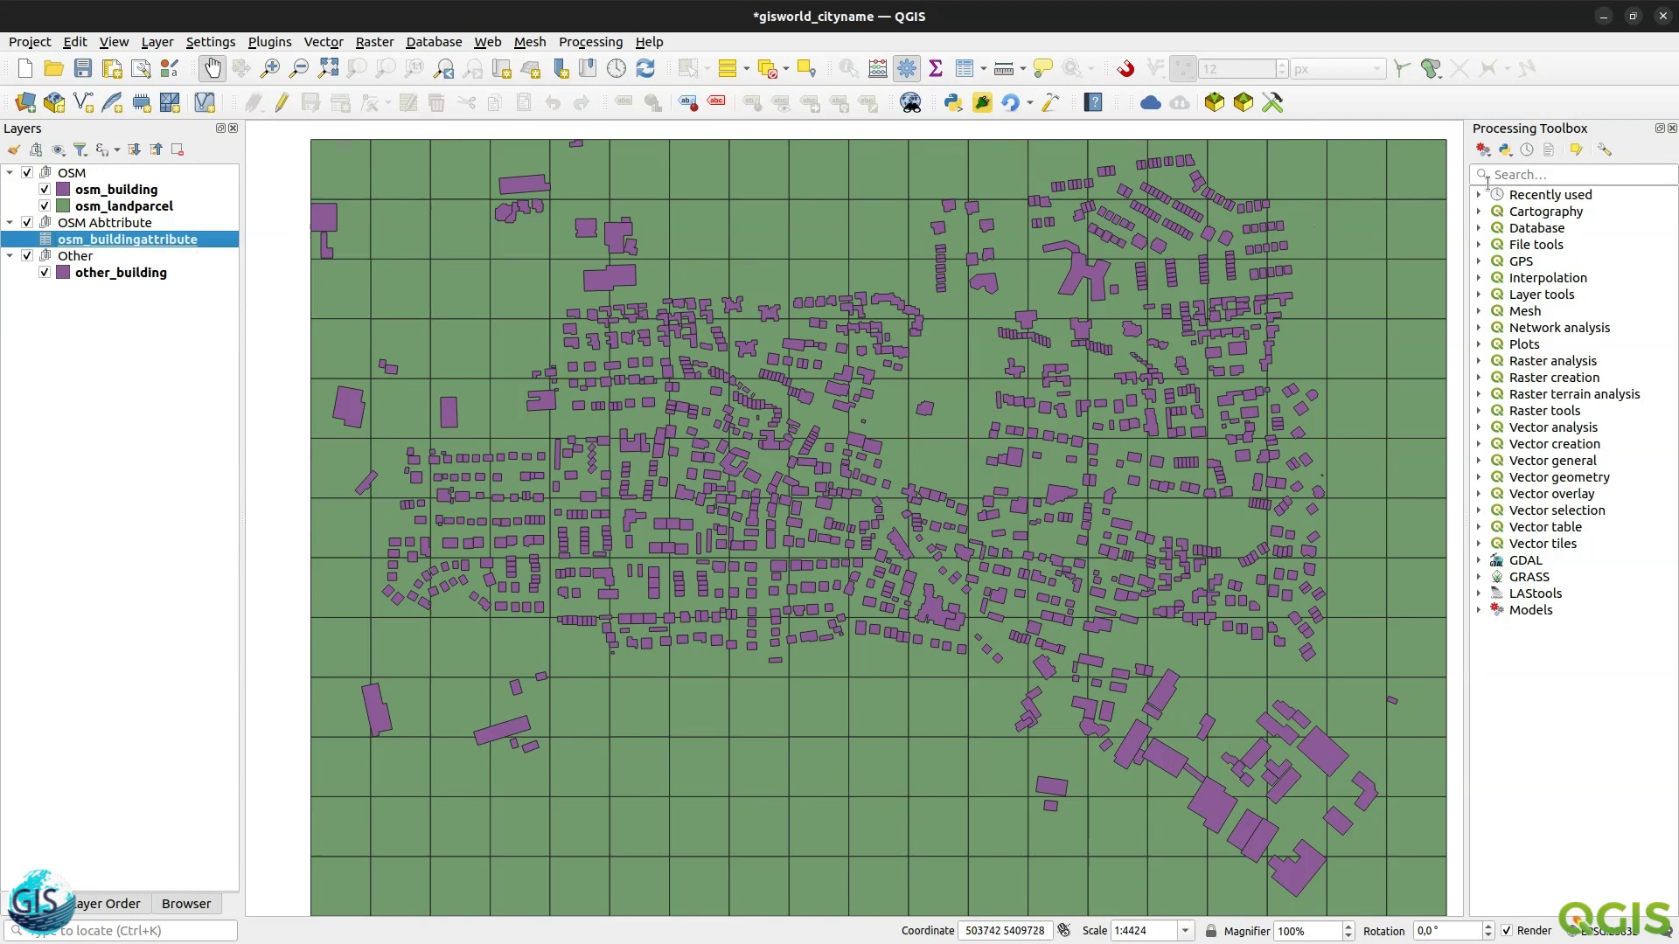
- Run Point on surface on other_building to create a Point layer
left_click(1520, 173)
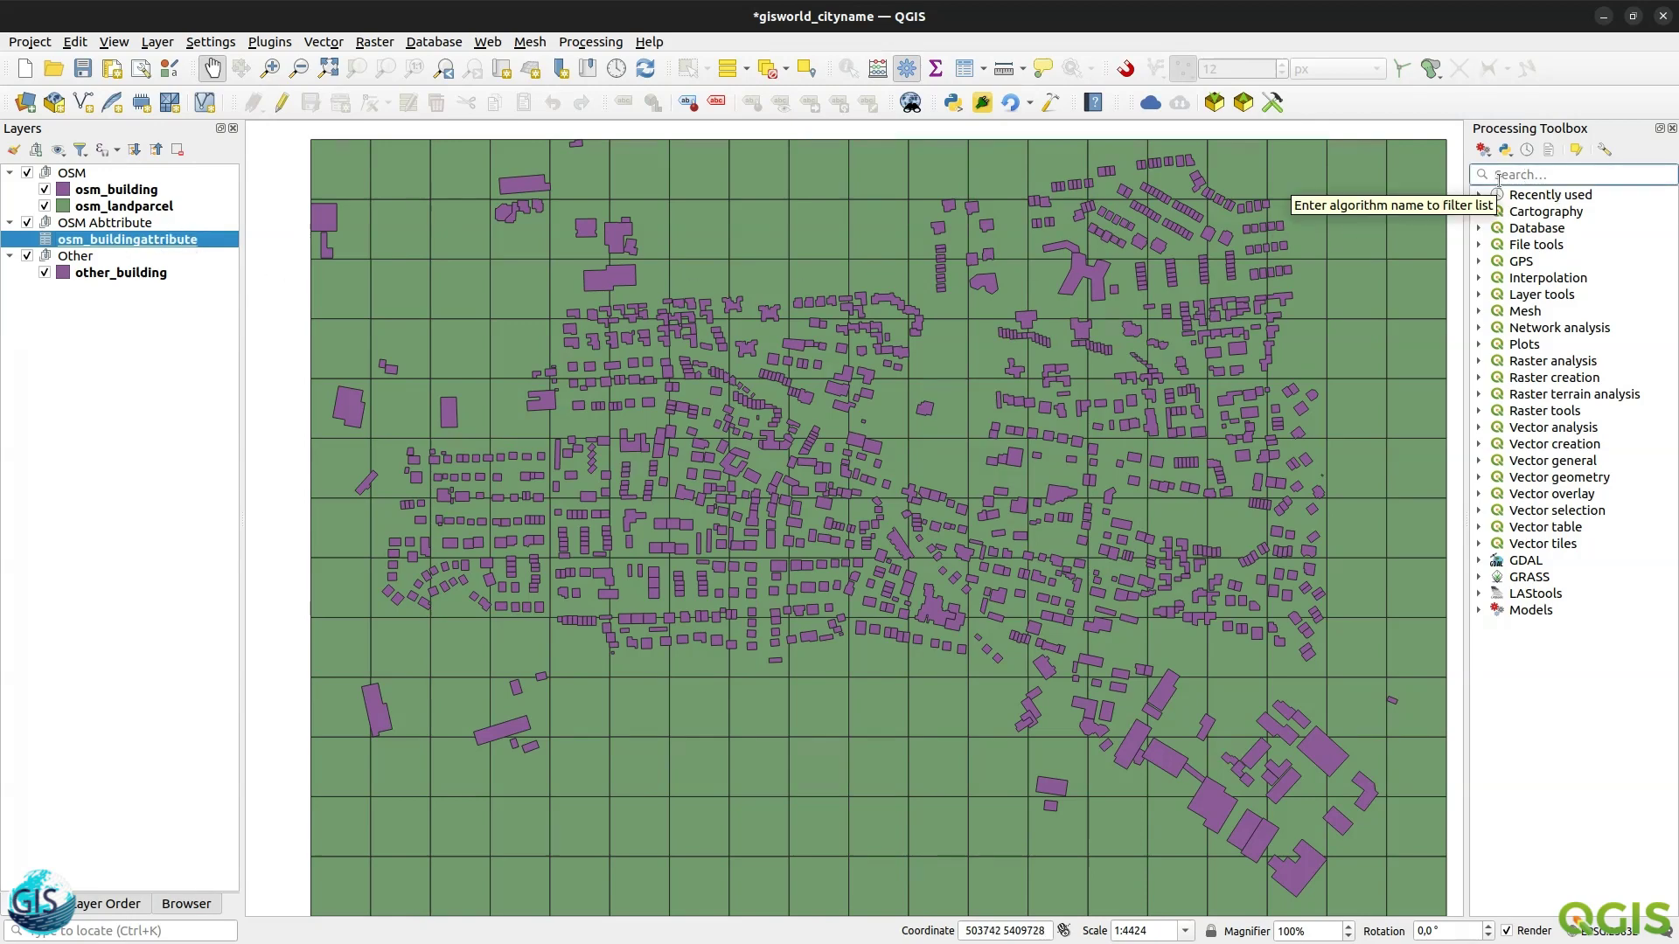
type("poin")
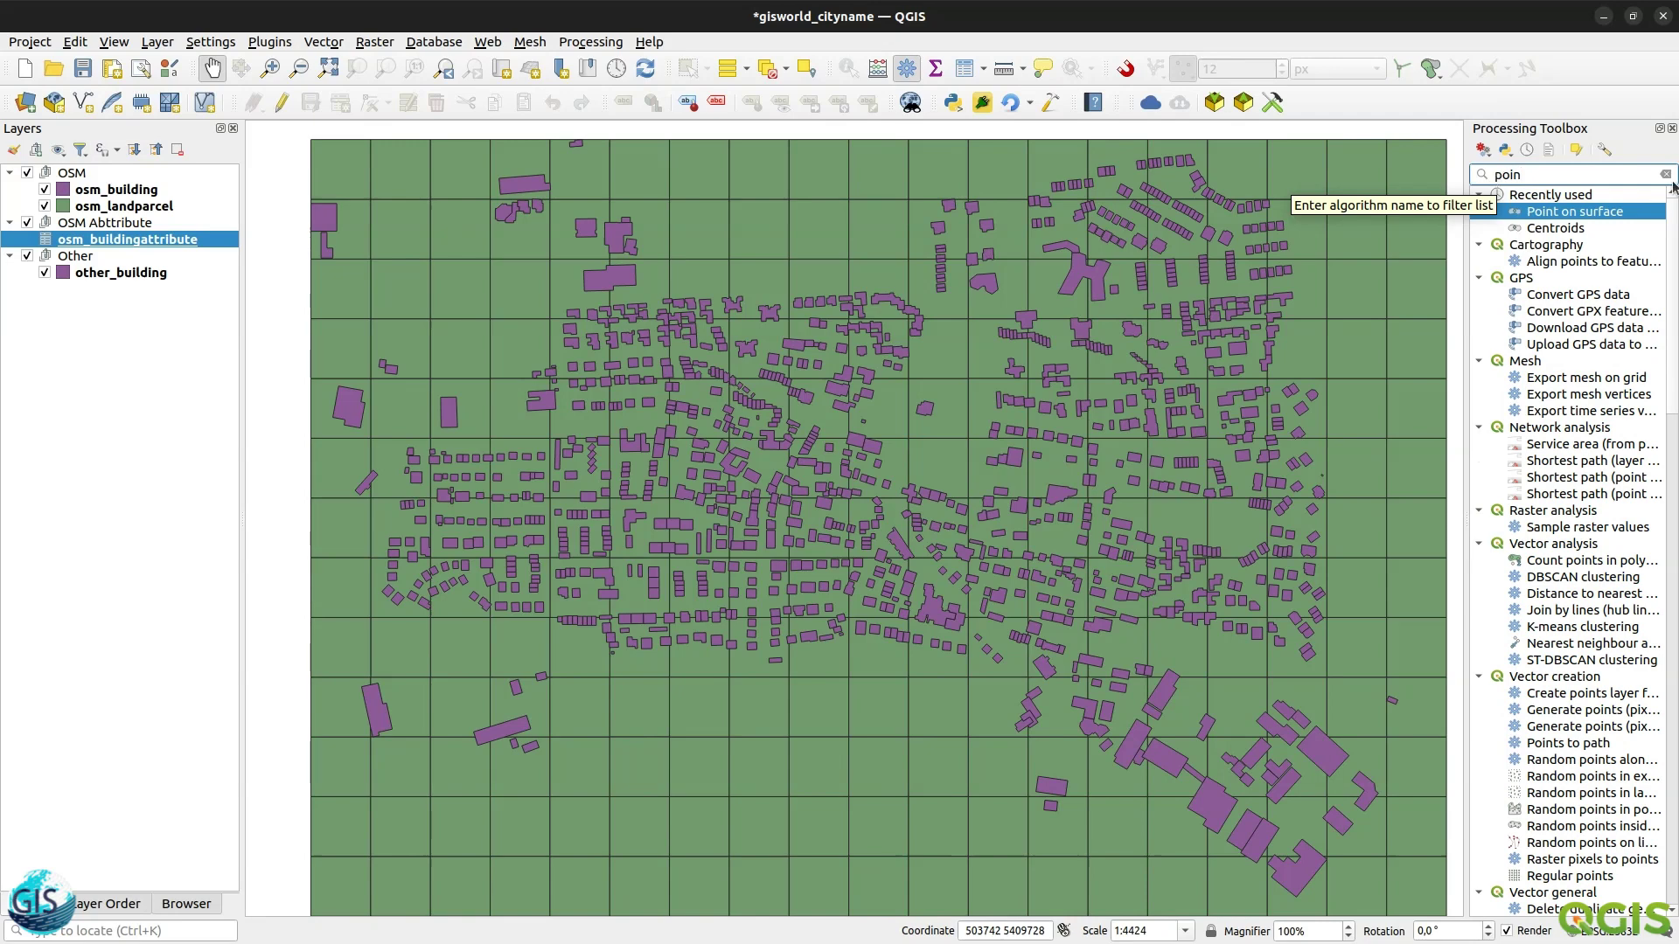
double_click(1608, 214)
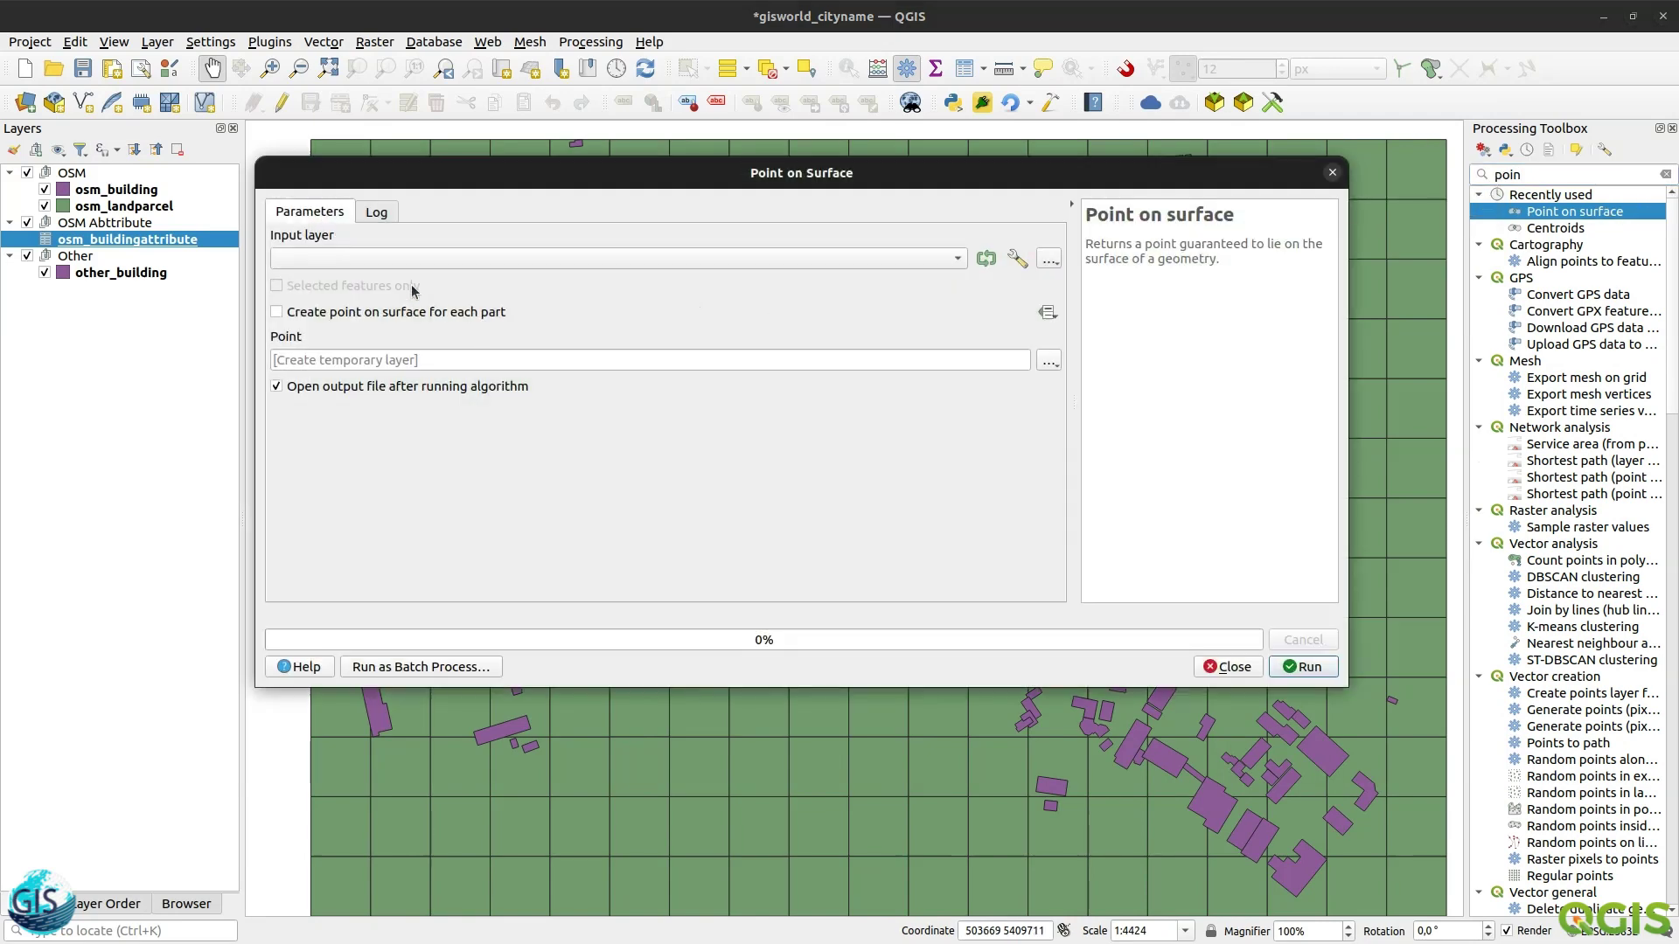
left_click(407, 258)
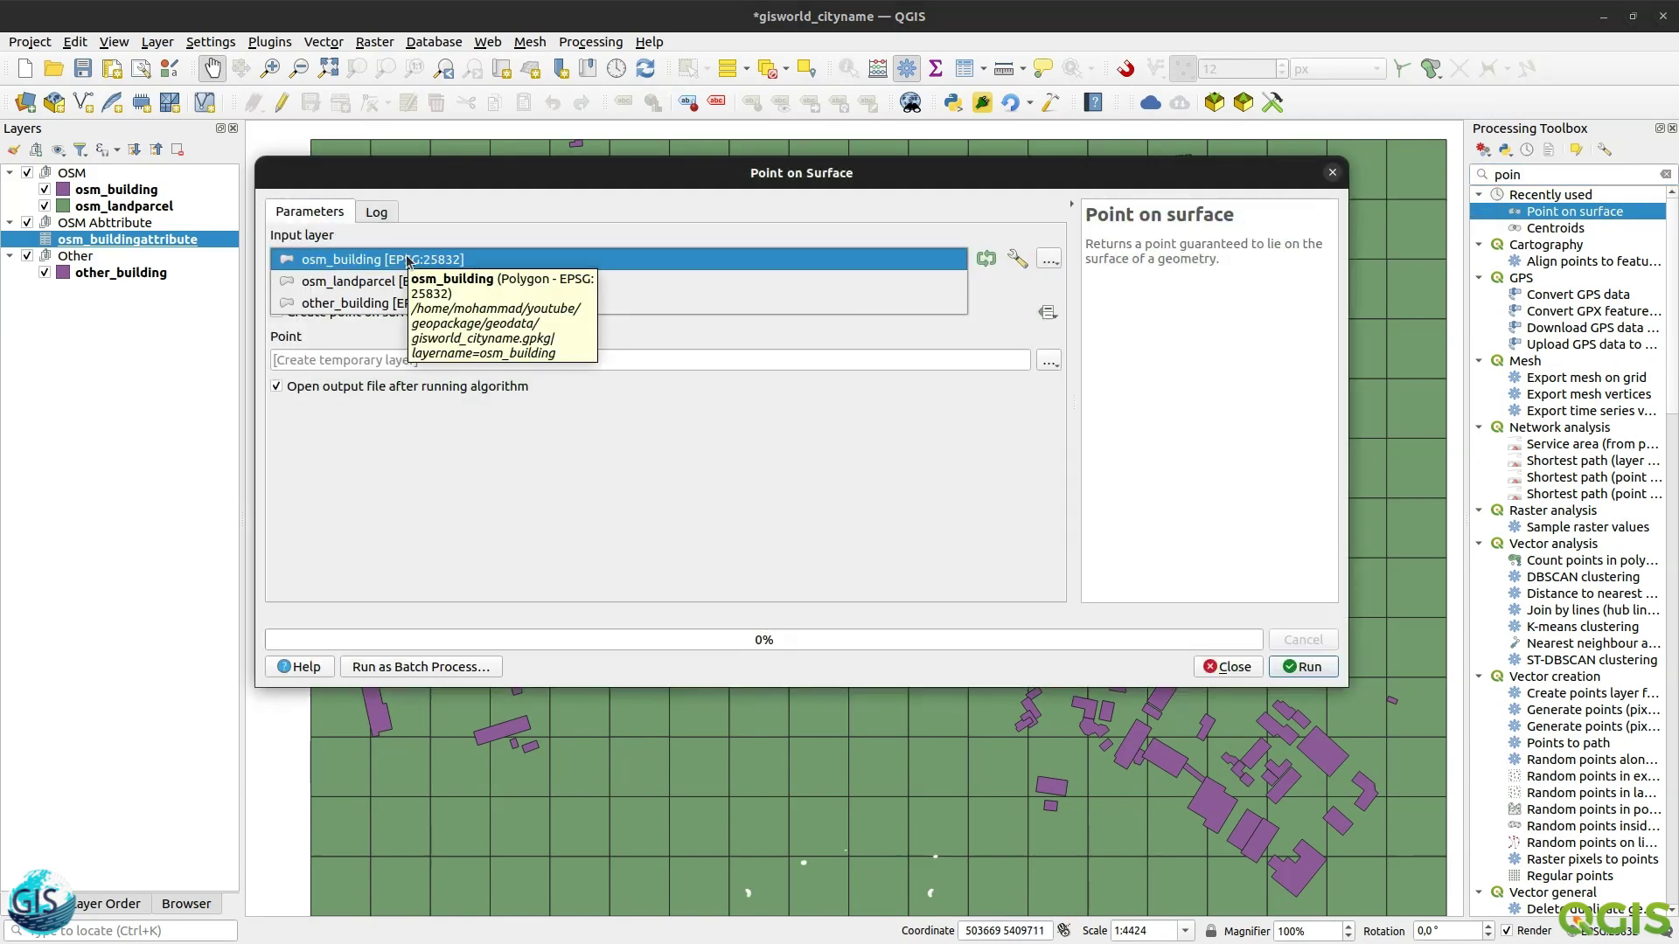
left_click(420, 306)
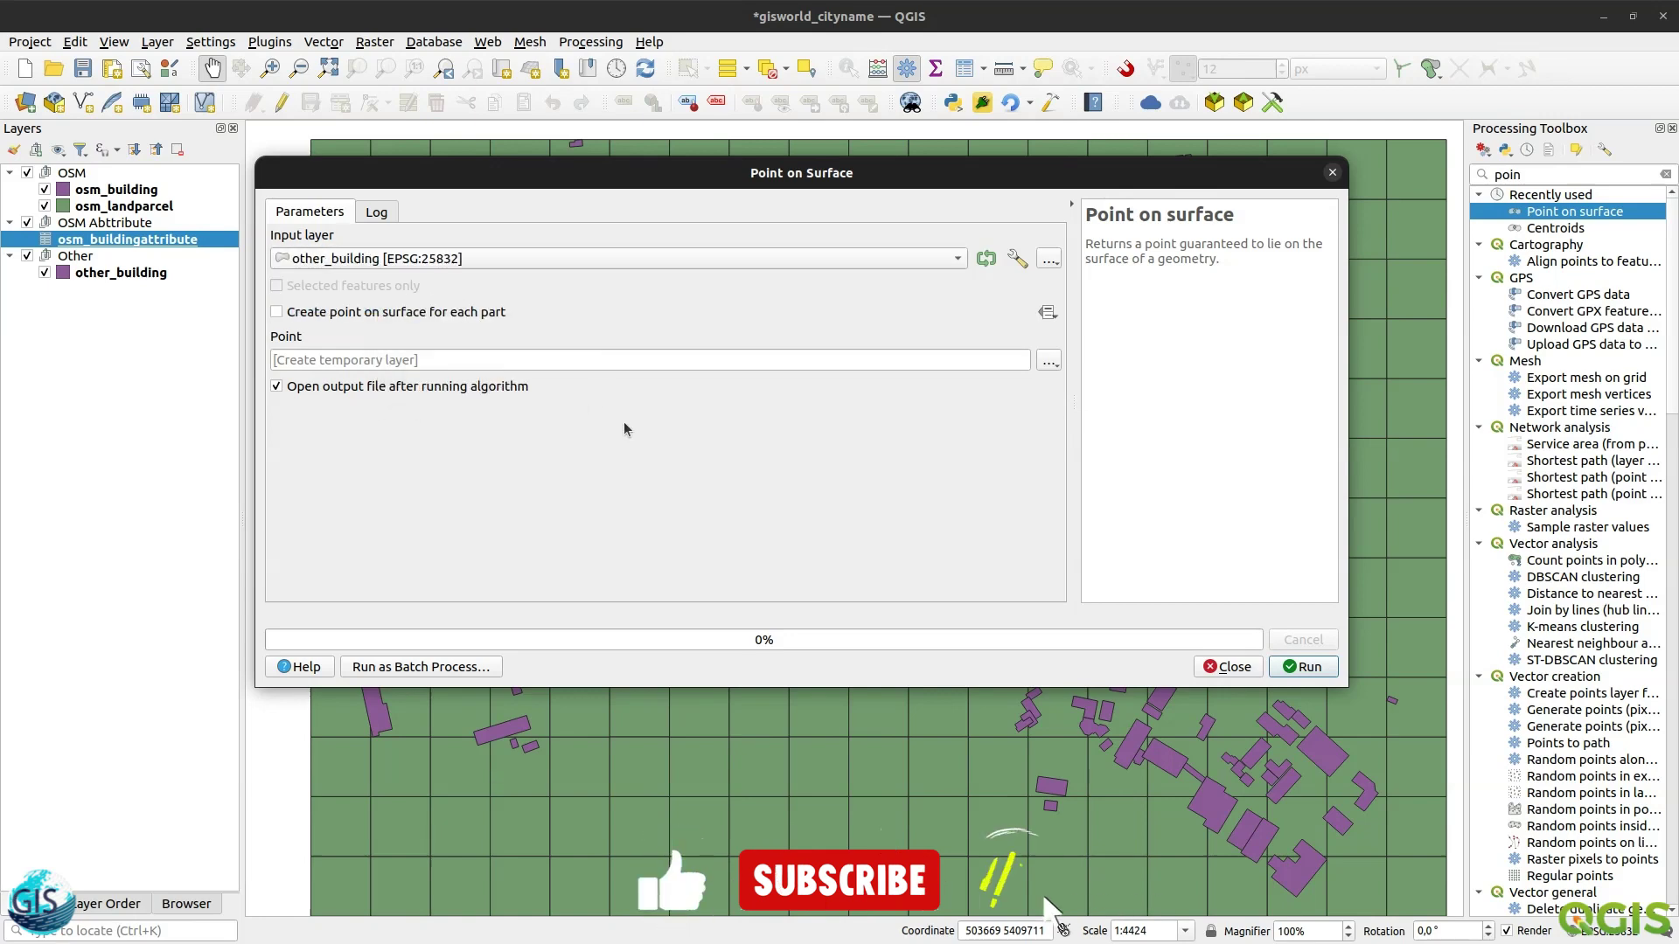
left_click(1303, 668)
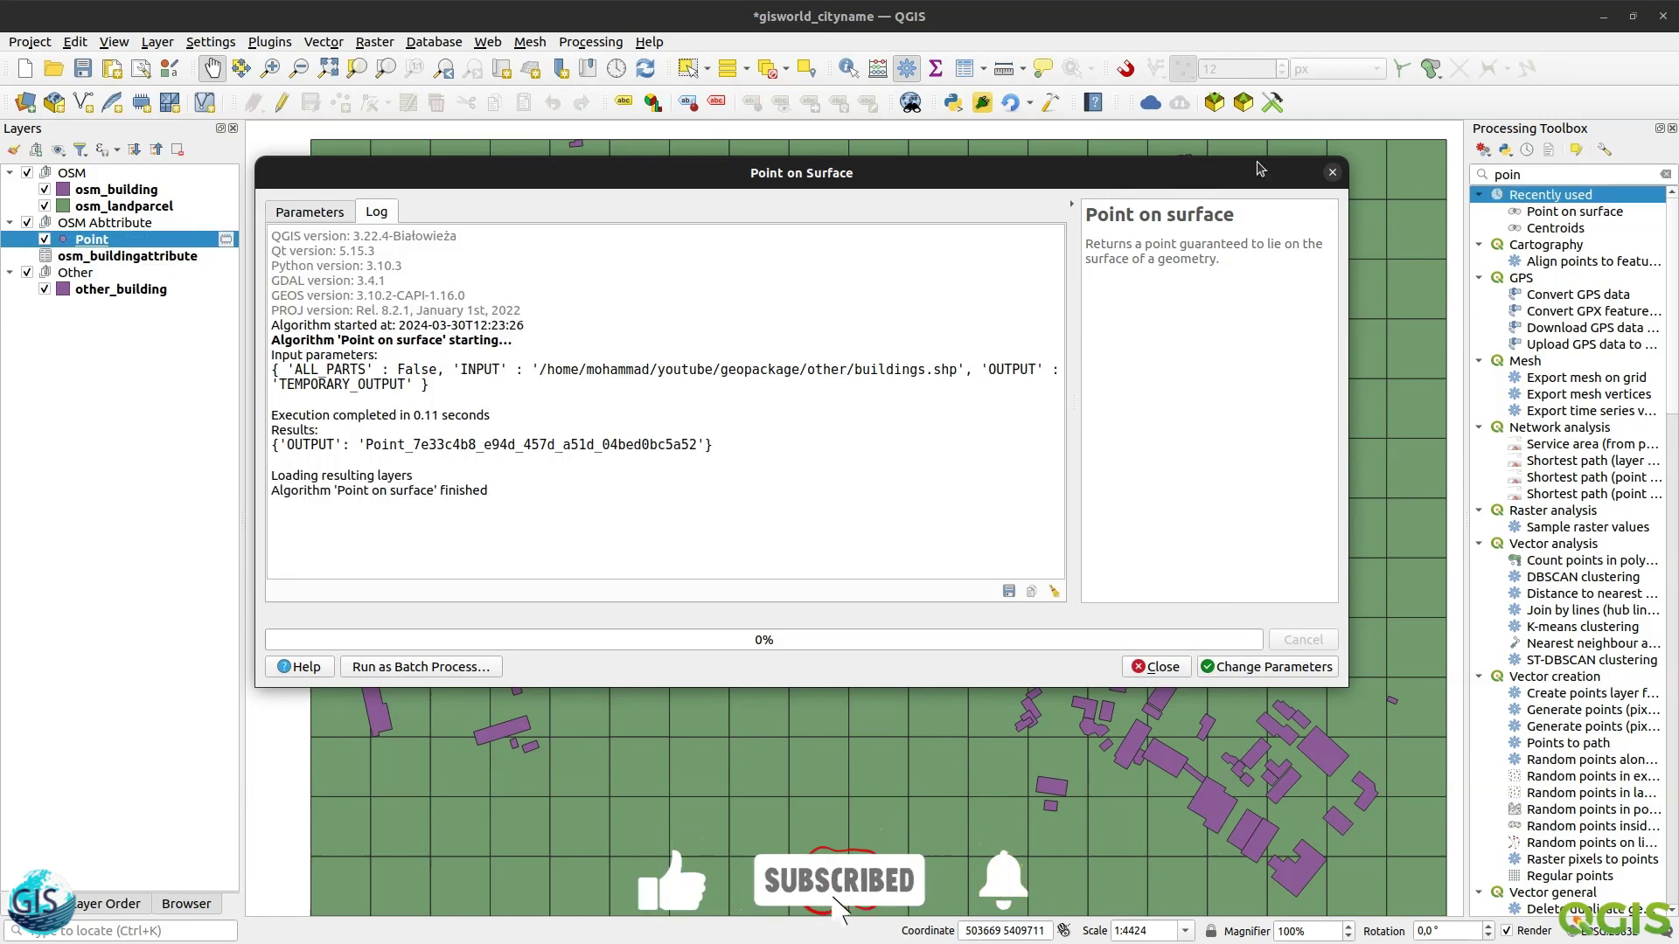
left_click(1332, 172)
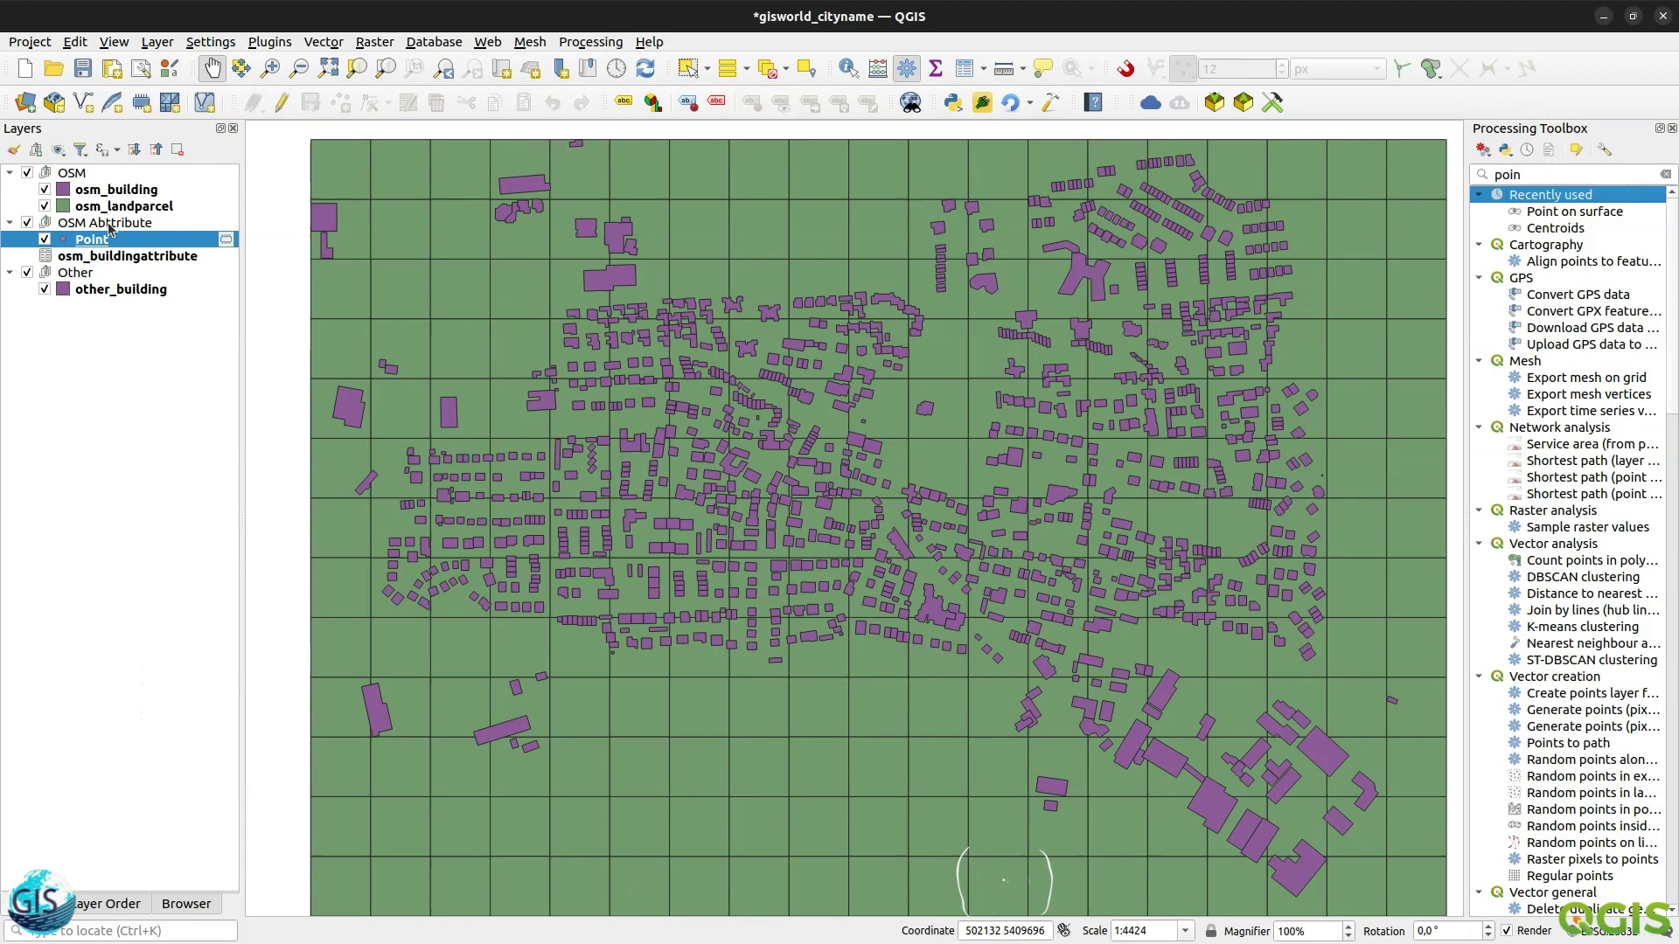
- Move Point into the Other group and put it at the top of the custom layer drawing order
left_click_drag(86, 243, 119, 288)
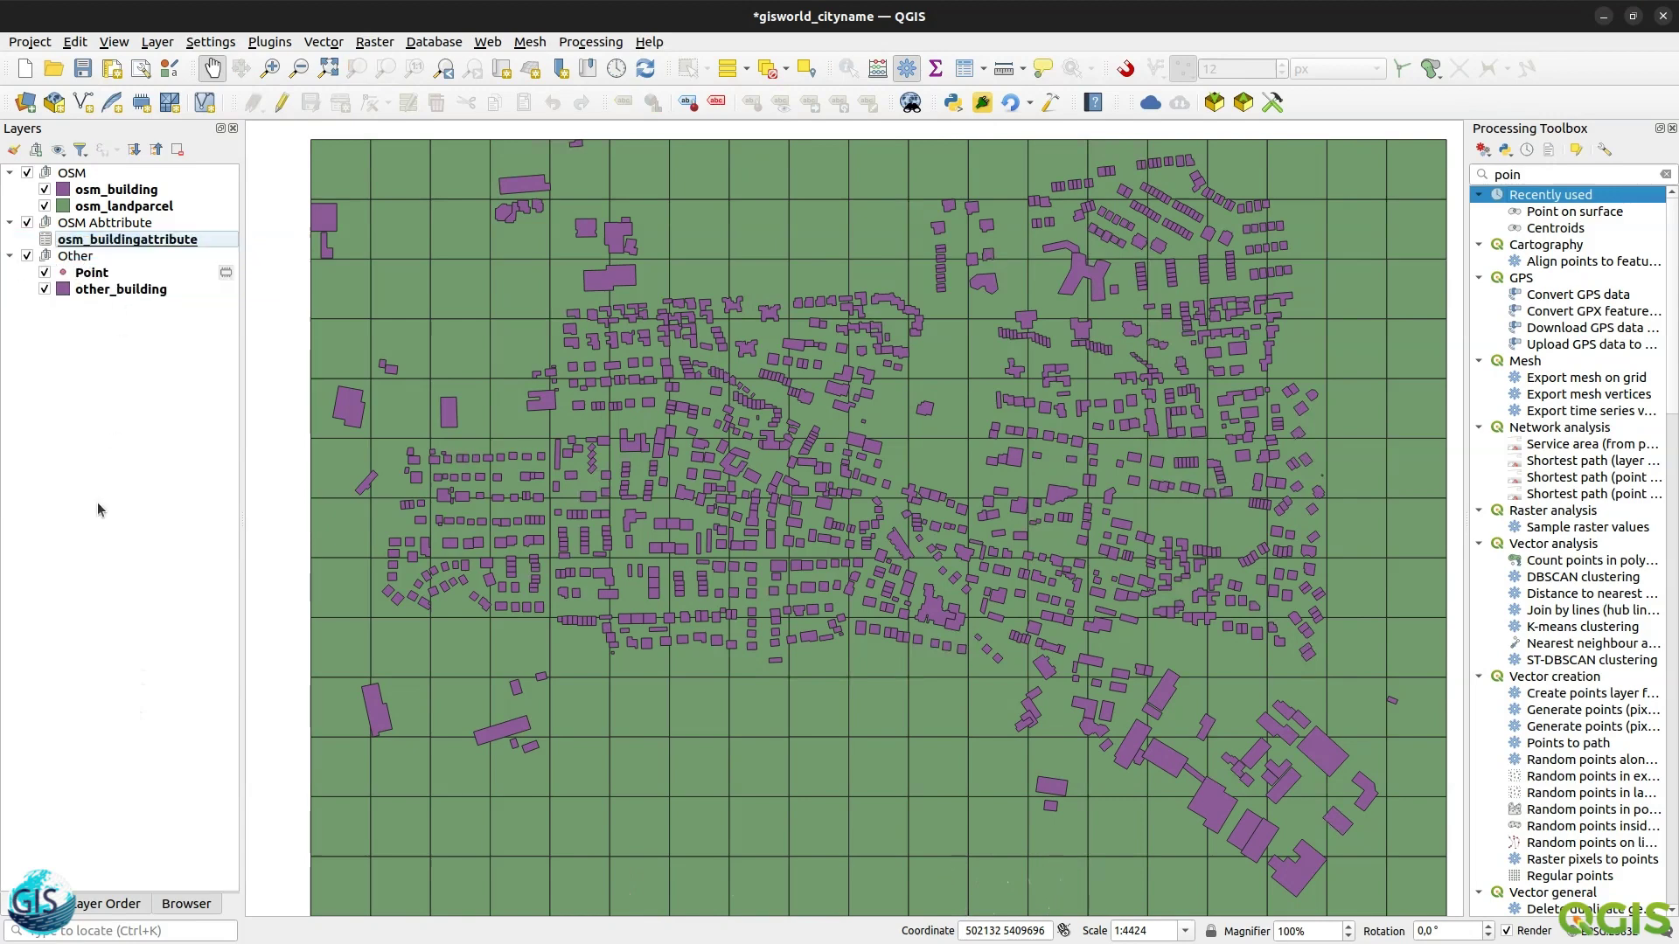
left_click(103, 904)
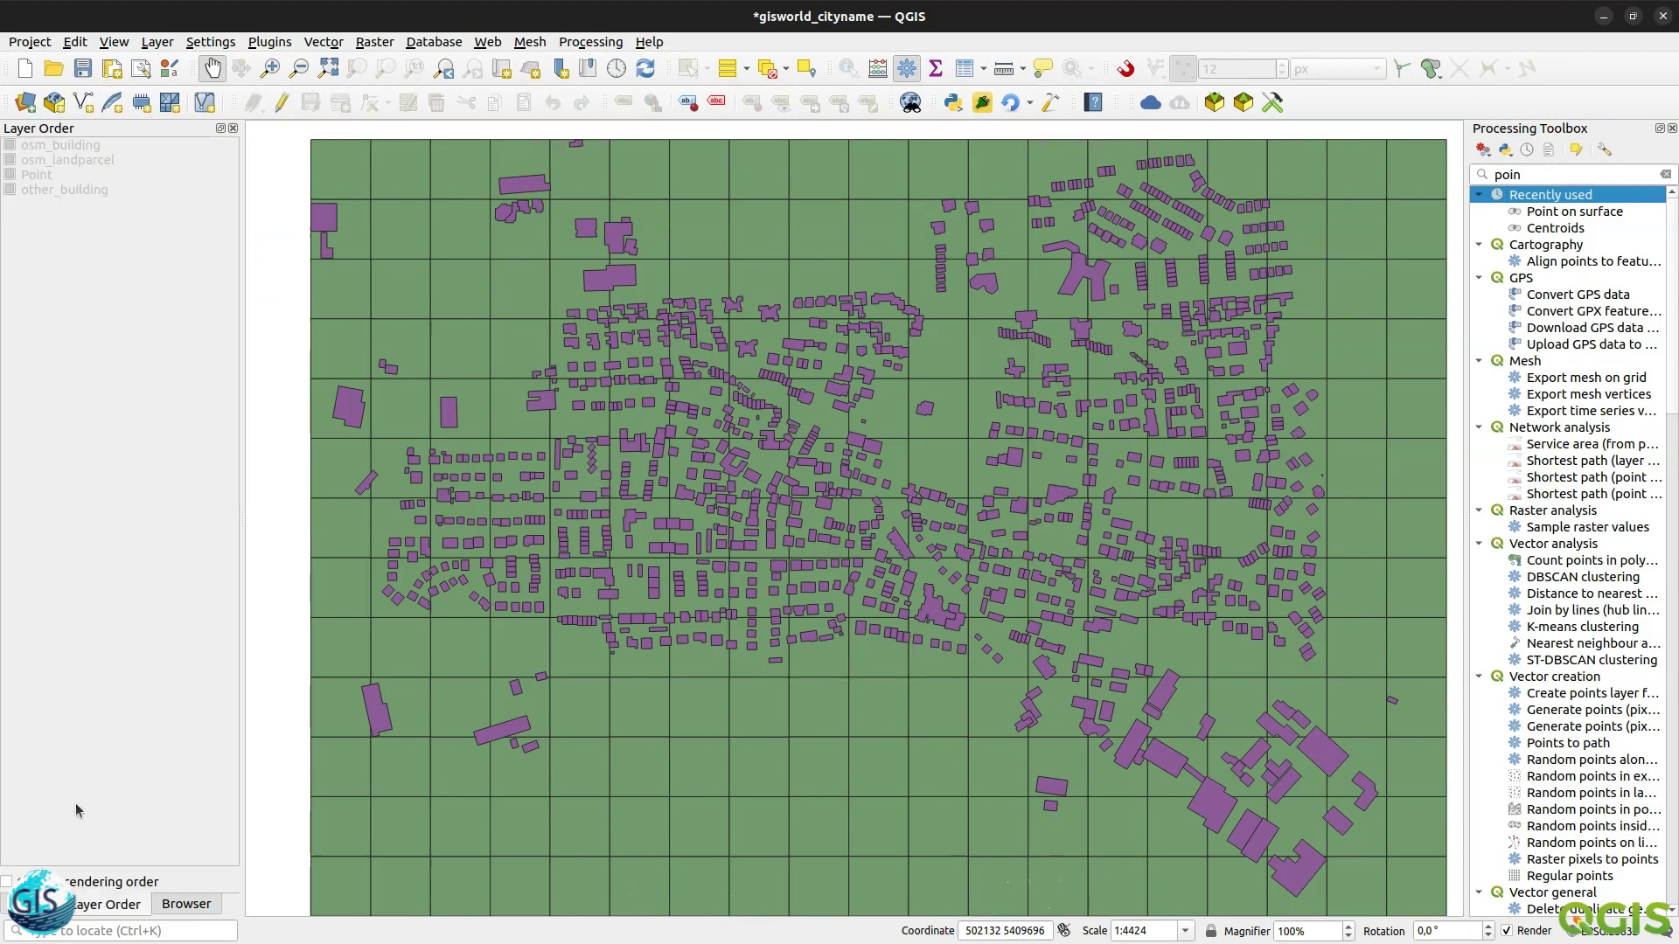
left_click(8, 882)
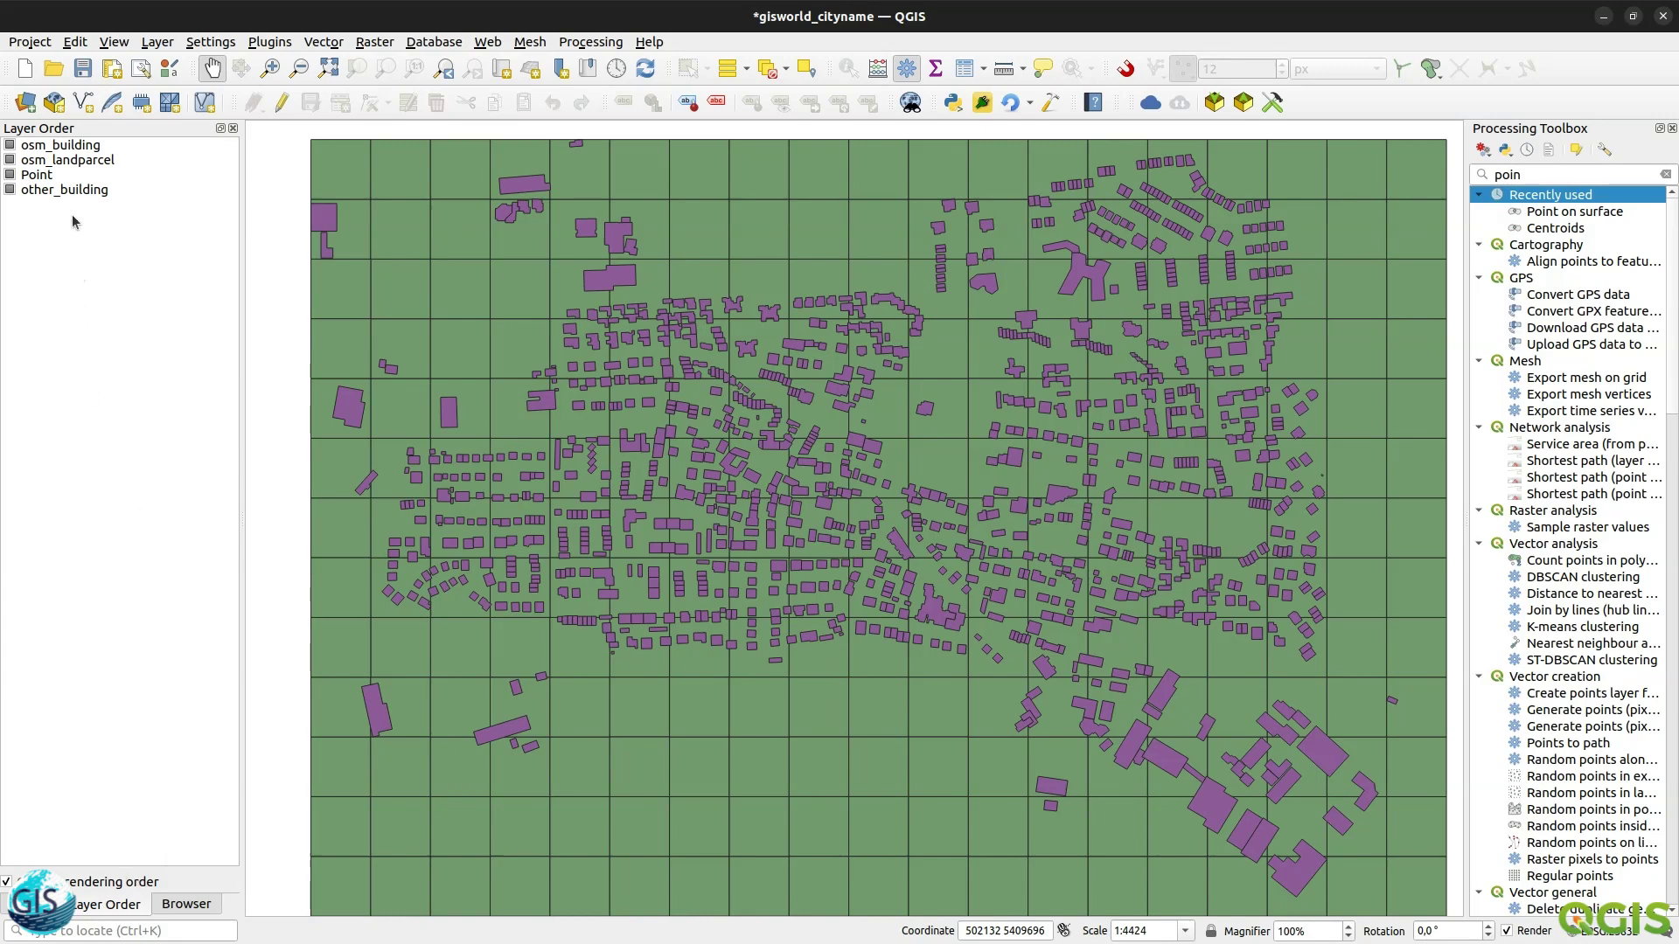
left_click_drag(58, 182, 113, 148)
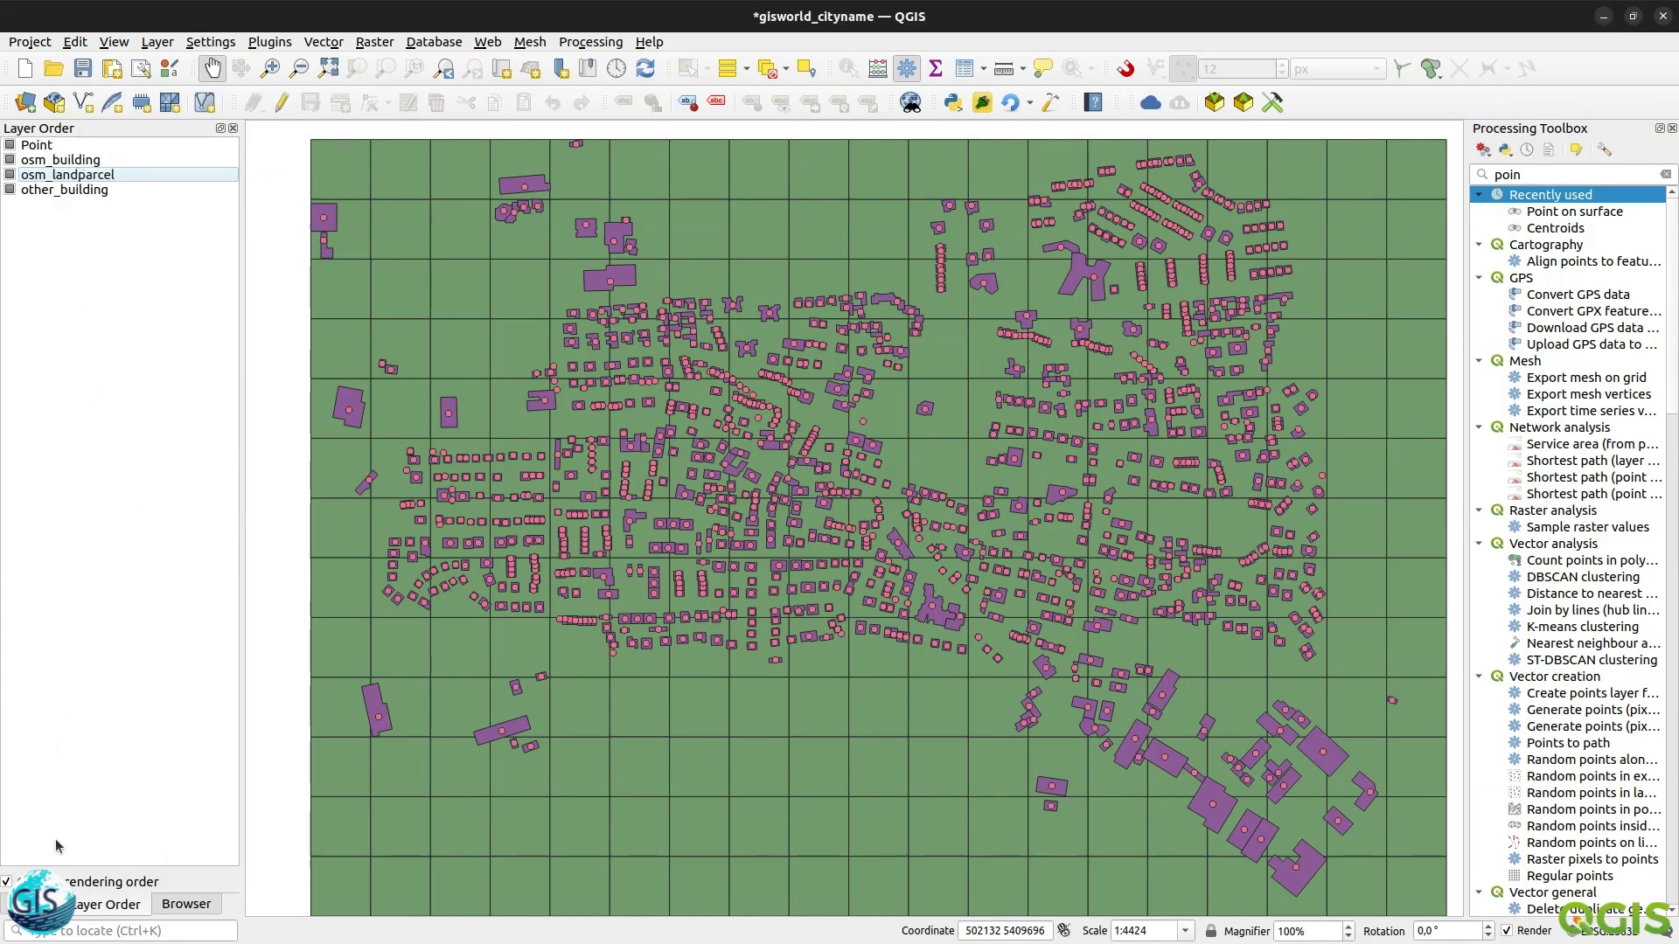
left_click(35, 904)
left_click(107, 280)
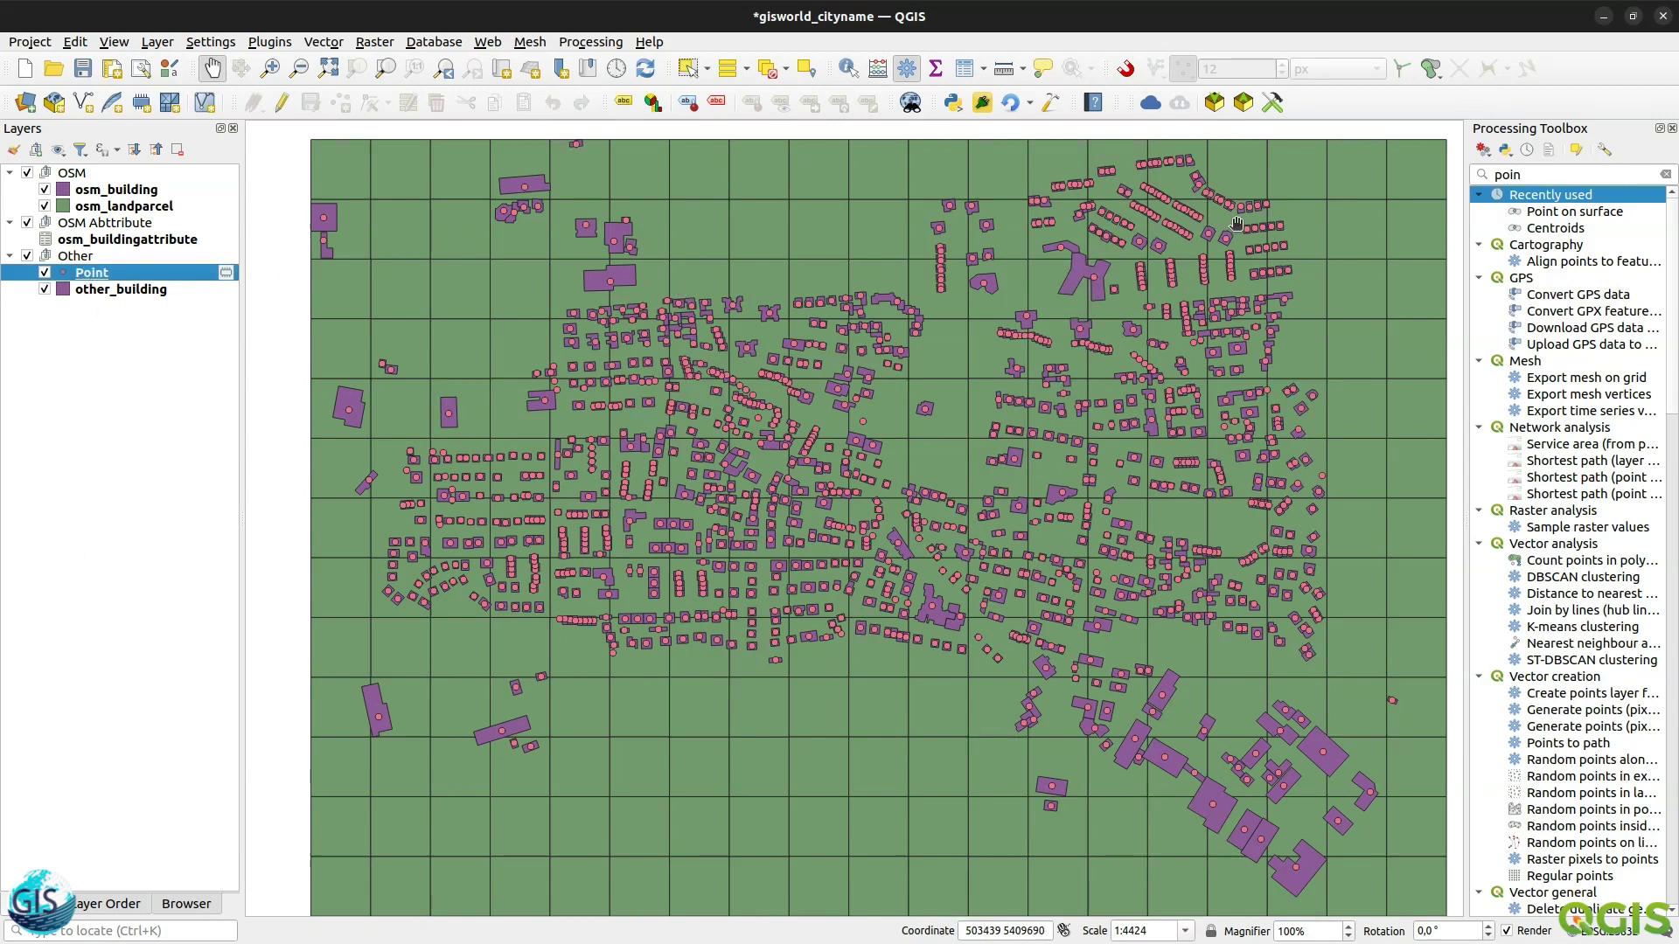
left_click(1500, 174)
- Run Join attributes by location with osm_building as the base layer and Point as the join layer
key("ctrl+a")
key("BackSpace")
type("locati")
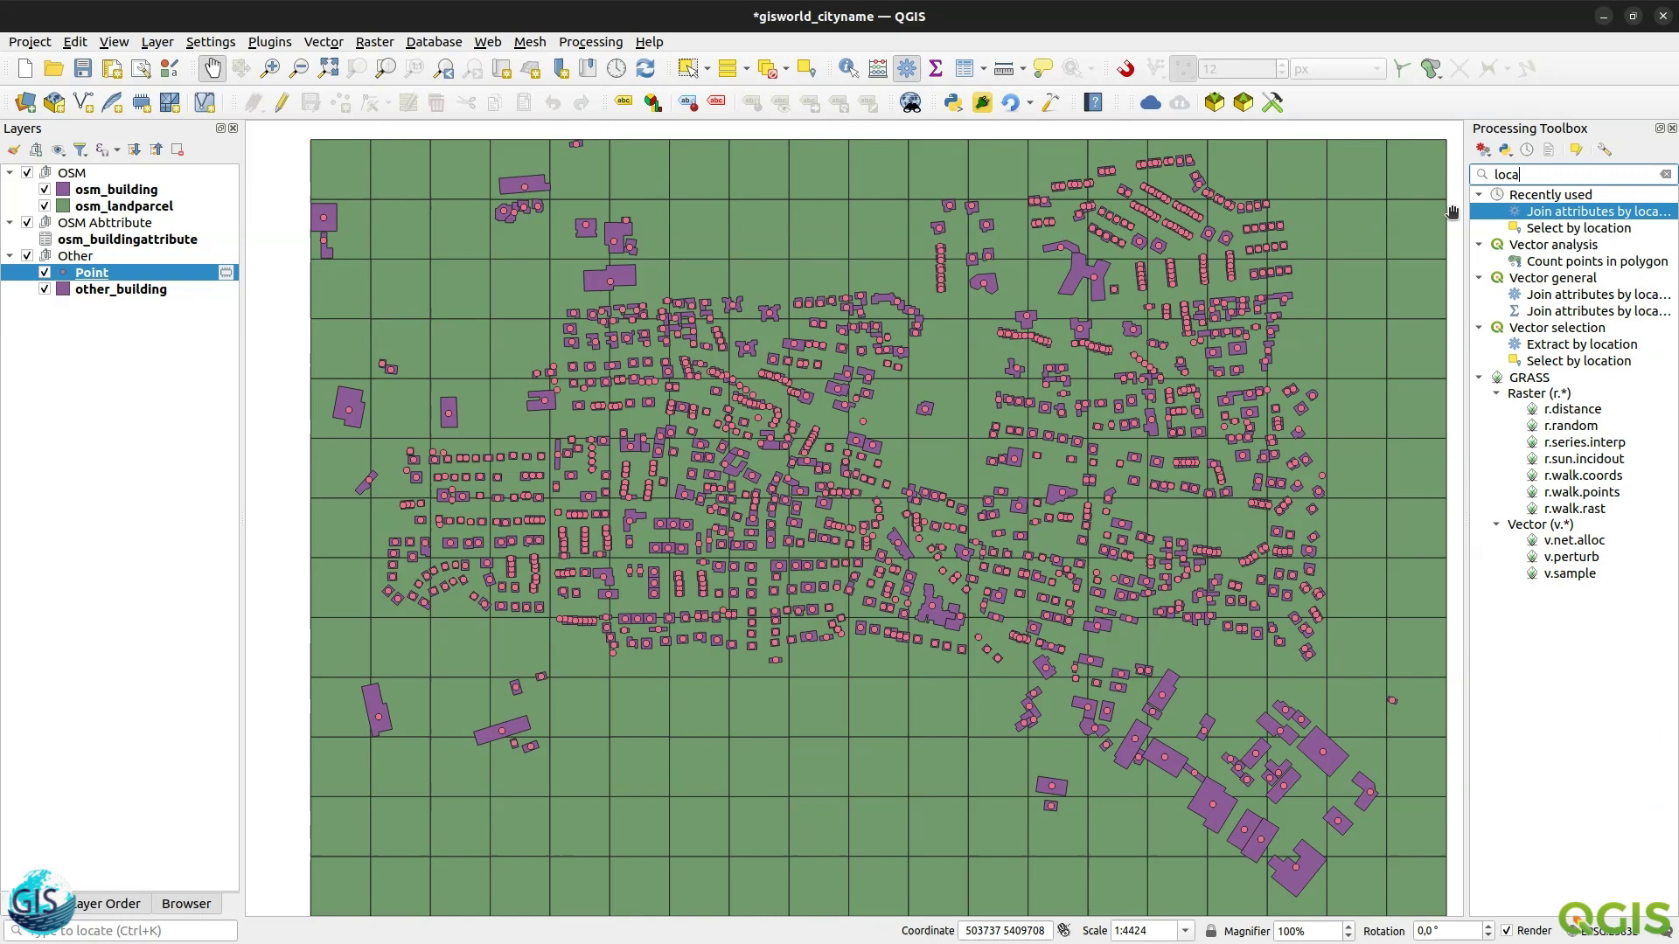
double_click(1601, 216)
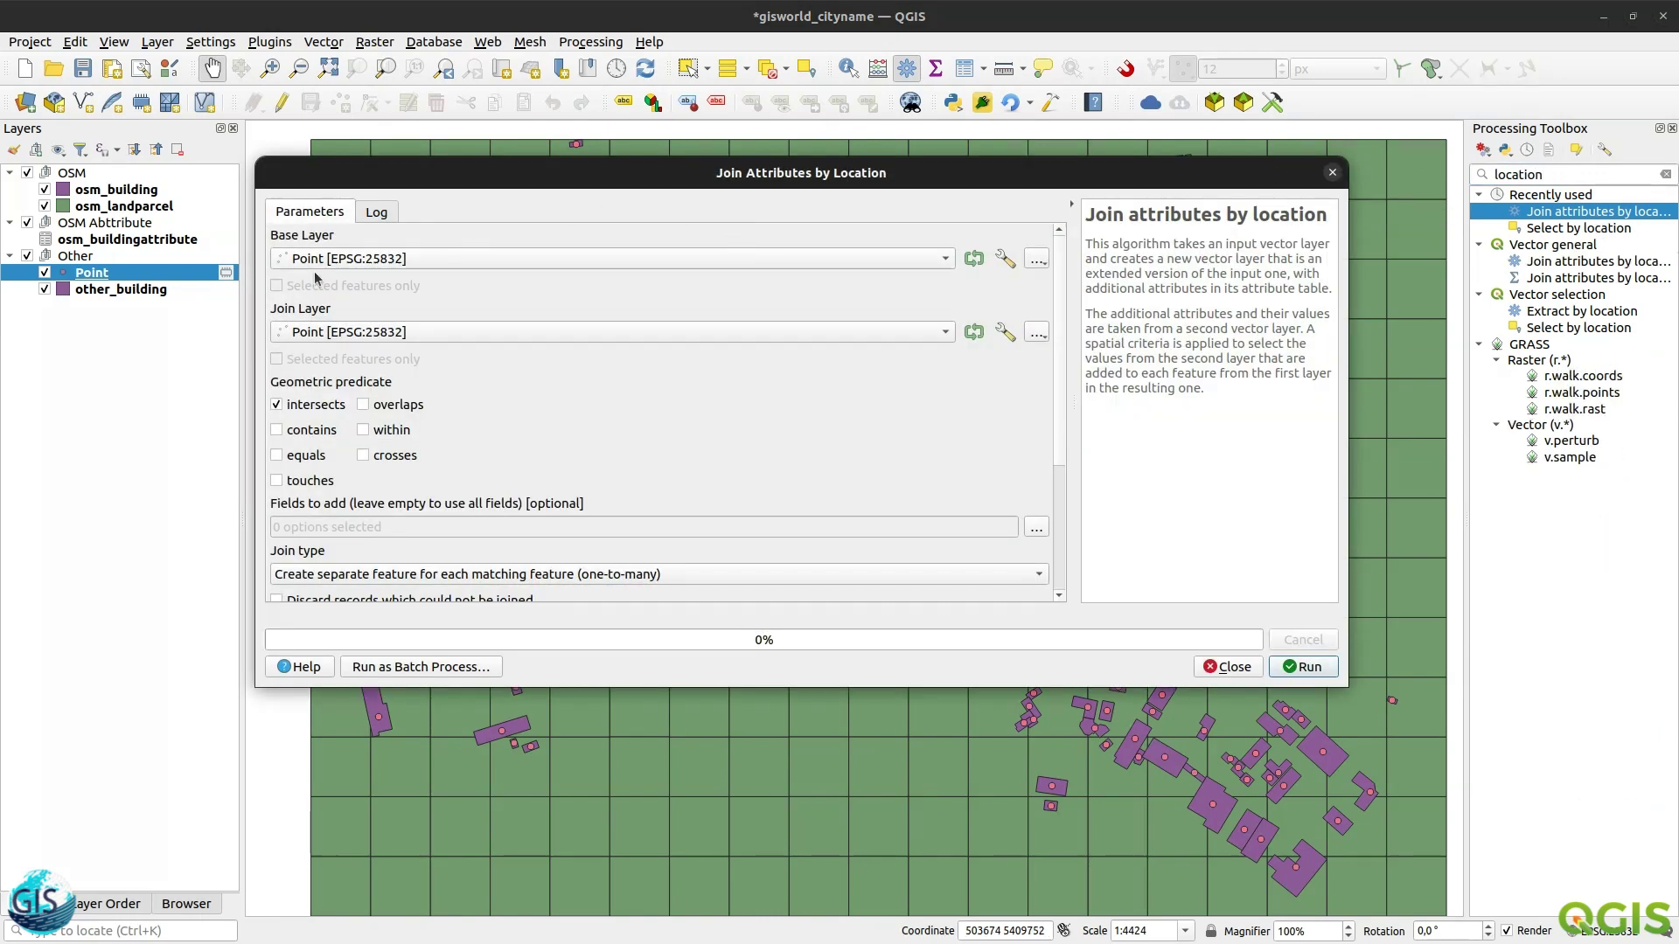
left_click(348, 259)
left_click(378, 196)
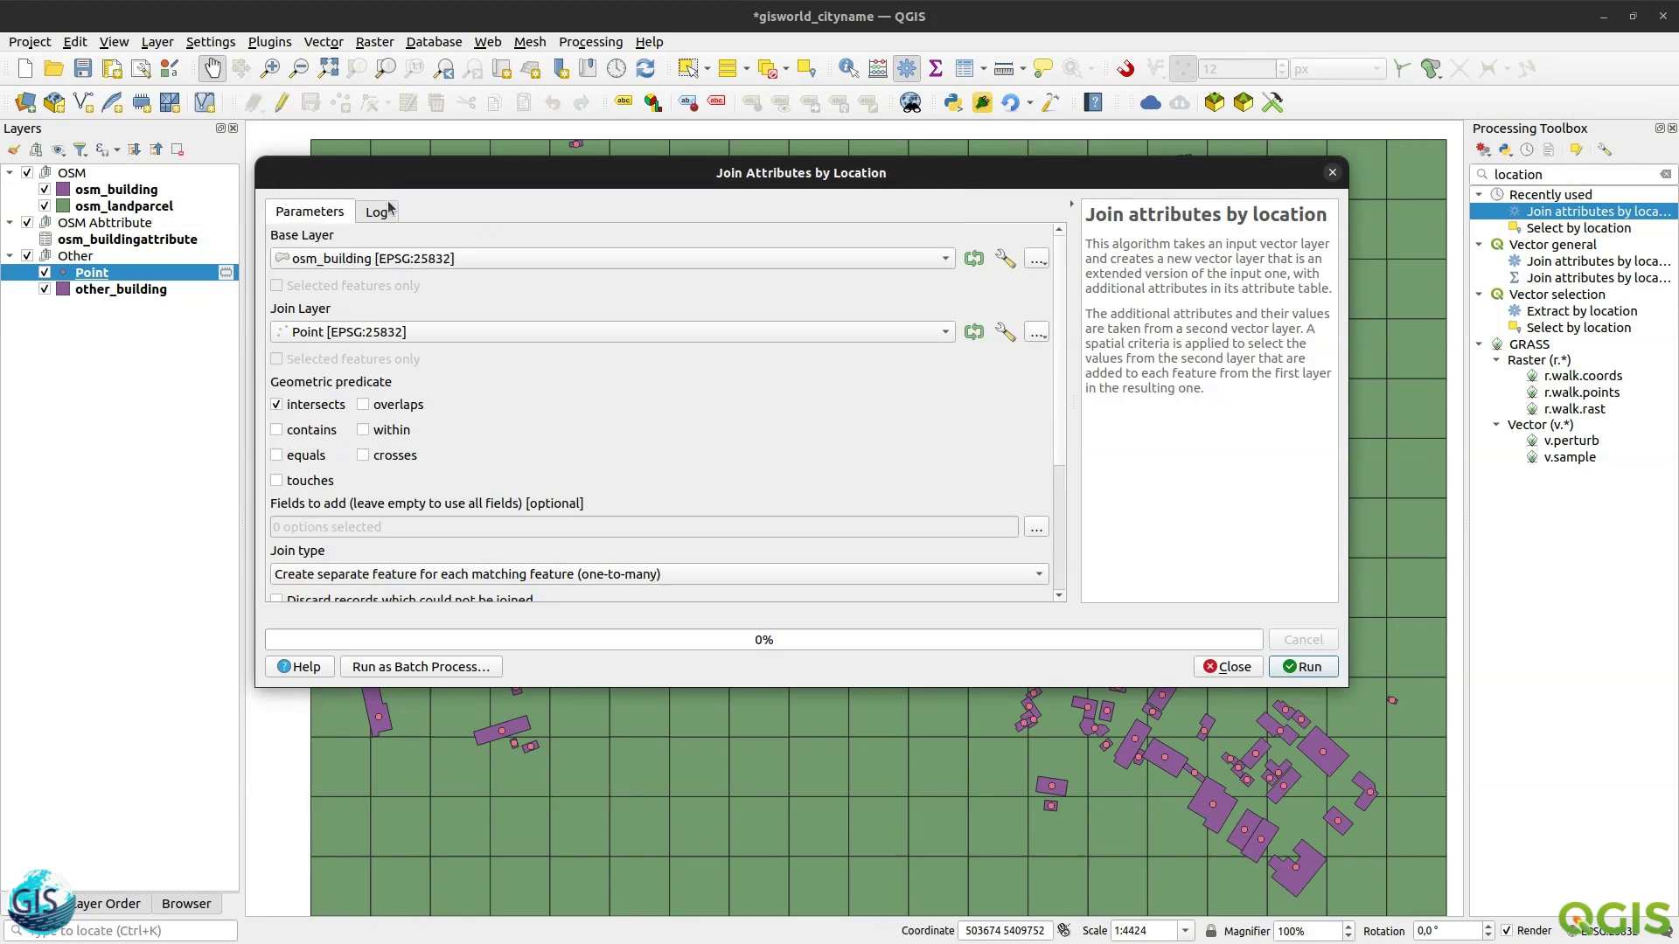
left_click(348, 337)
left_click(348, 333)
left_click(1301, 667)
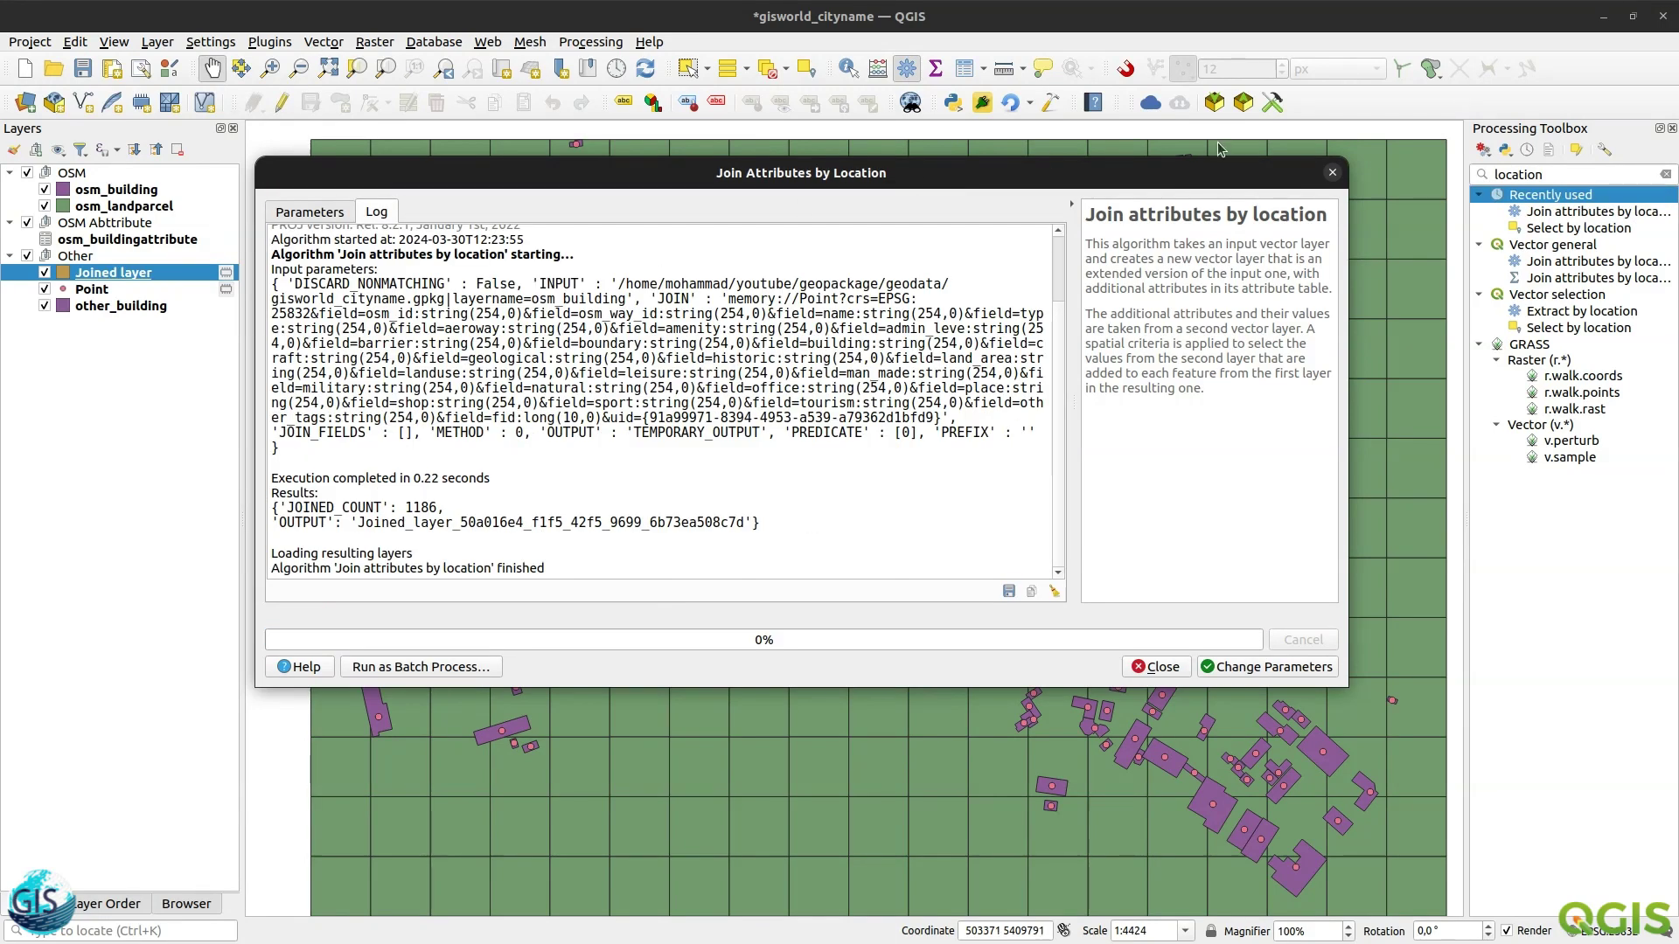
left_click(1332, 173)
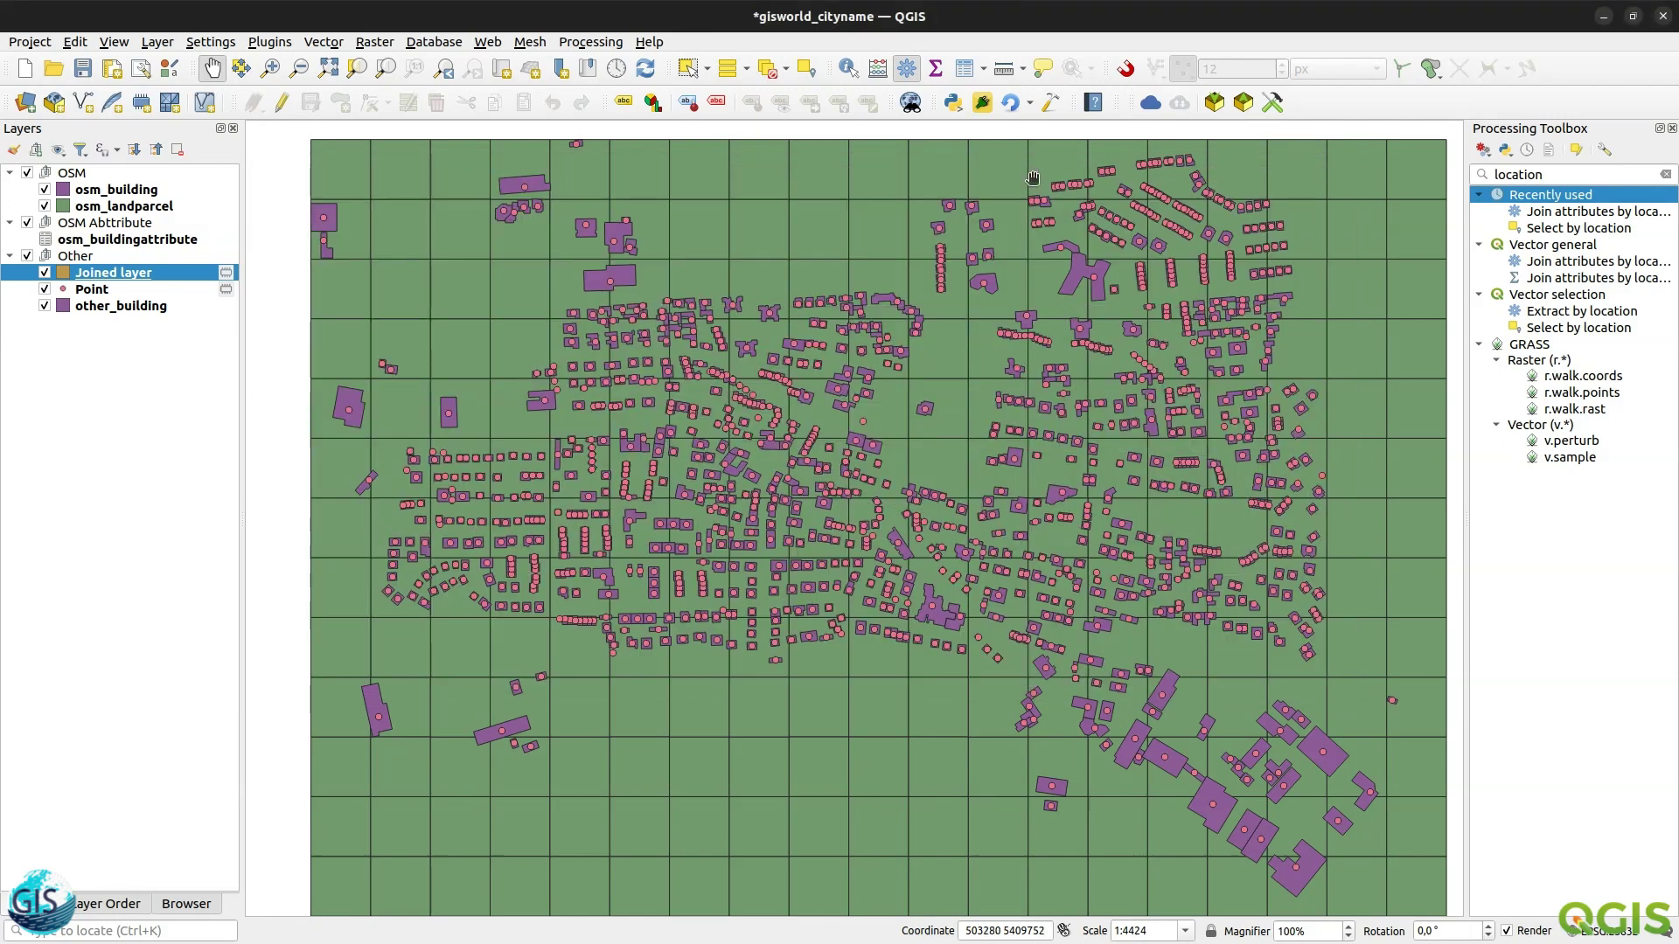
right_click(129, 278)
left_click(205, 347)
right_click(127, 188)
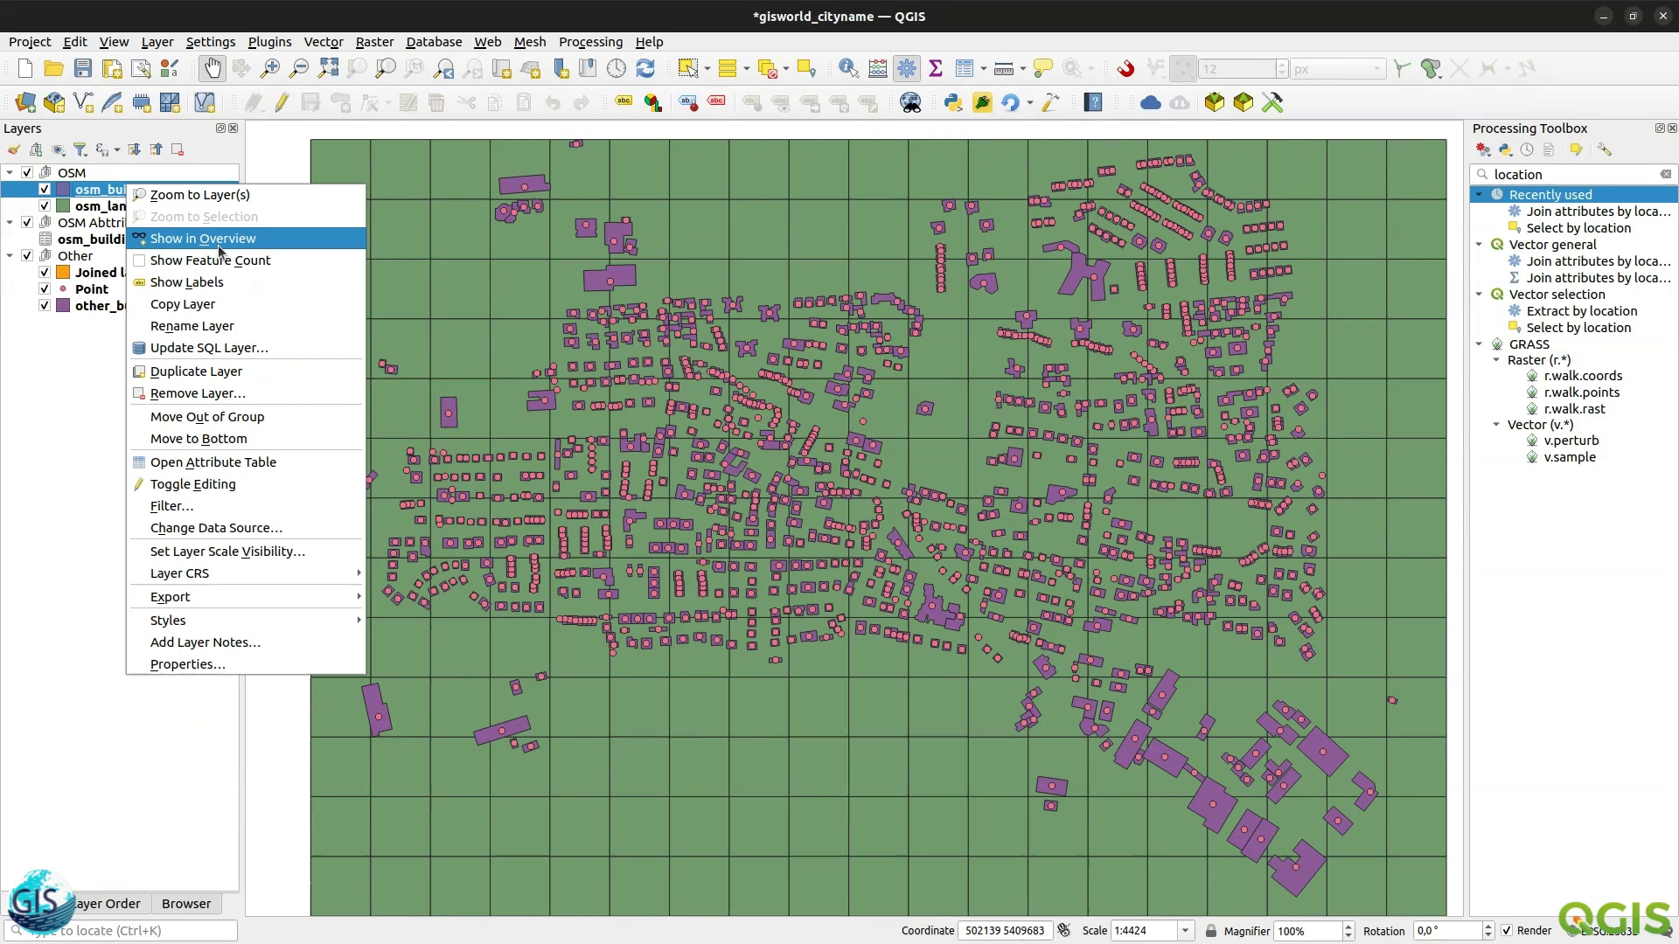
left_click(226, 260)
right_click(185, 194)
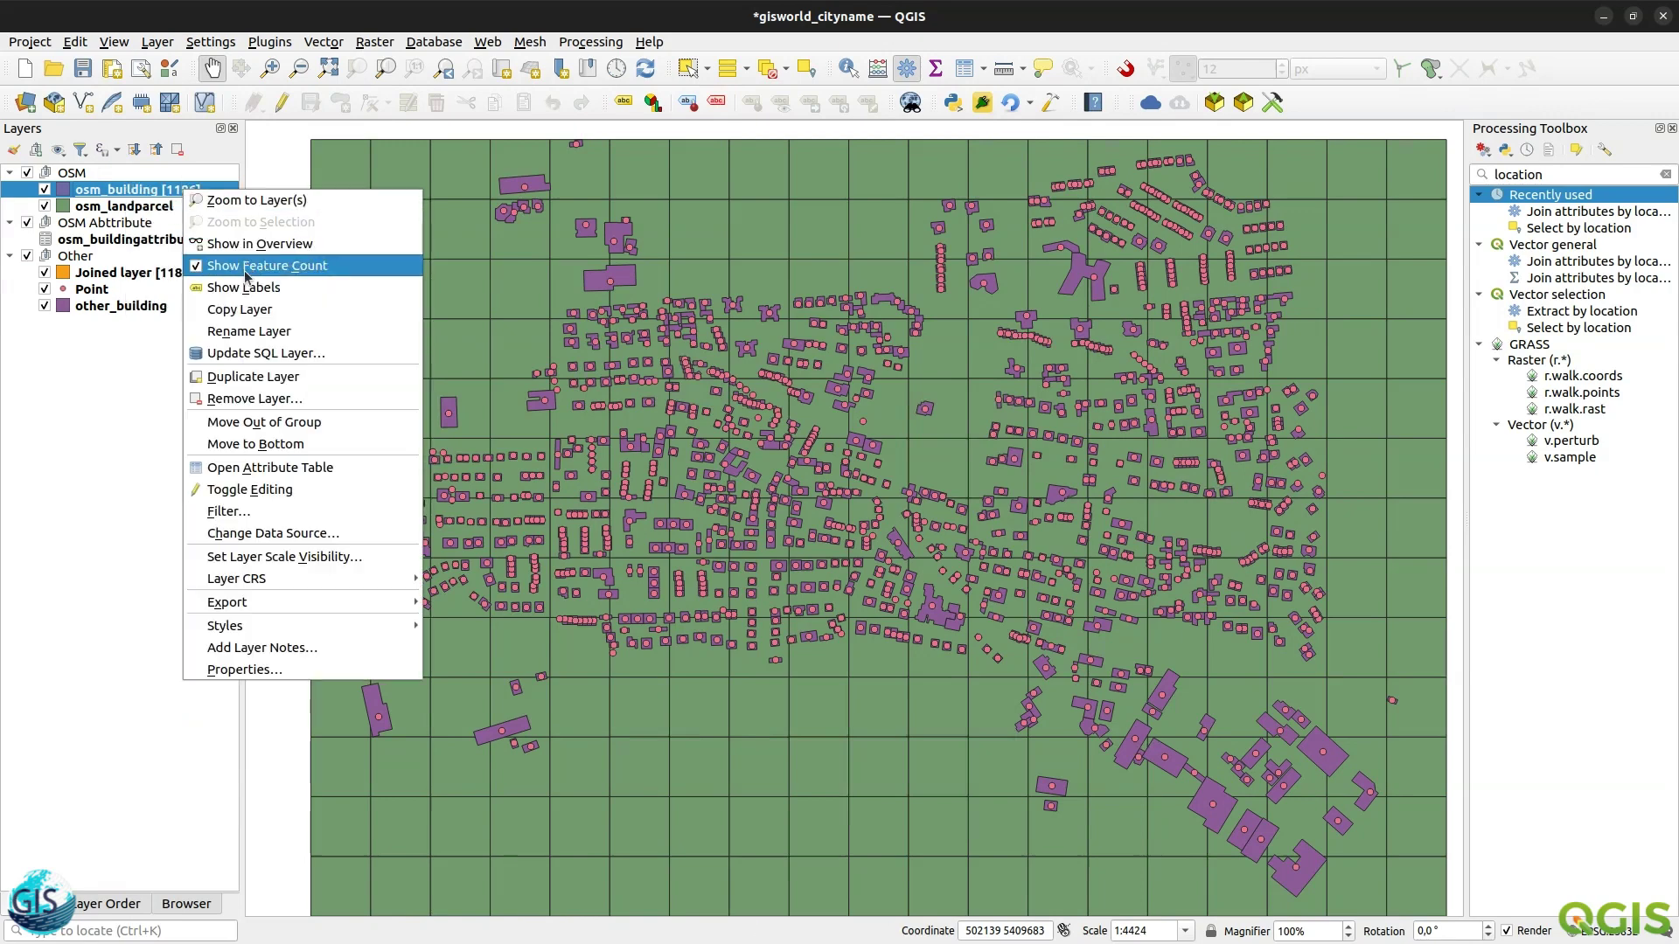
left_click(249, 262)
left_click(153, 274)
right_click(153, 274)
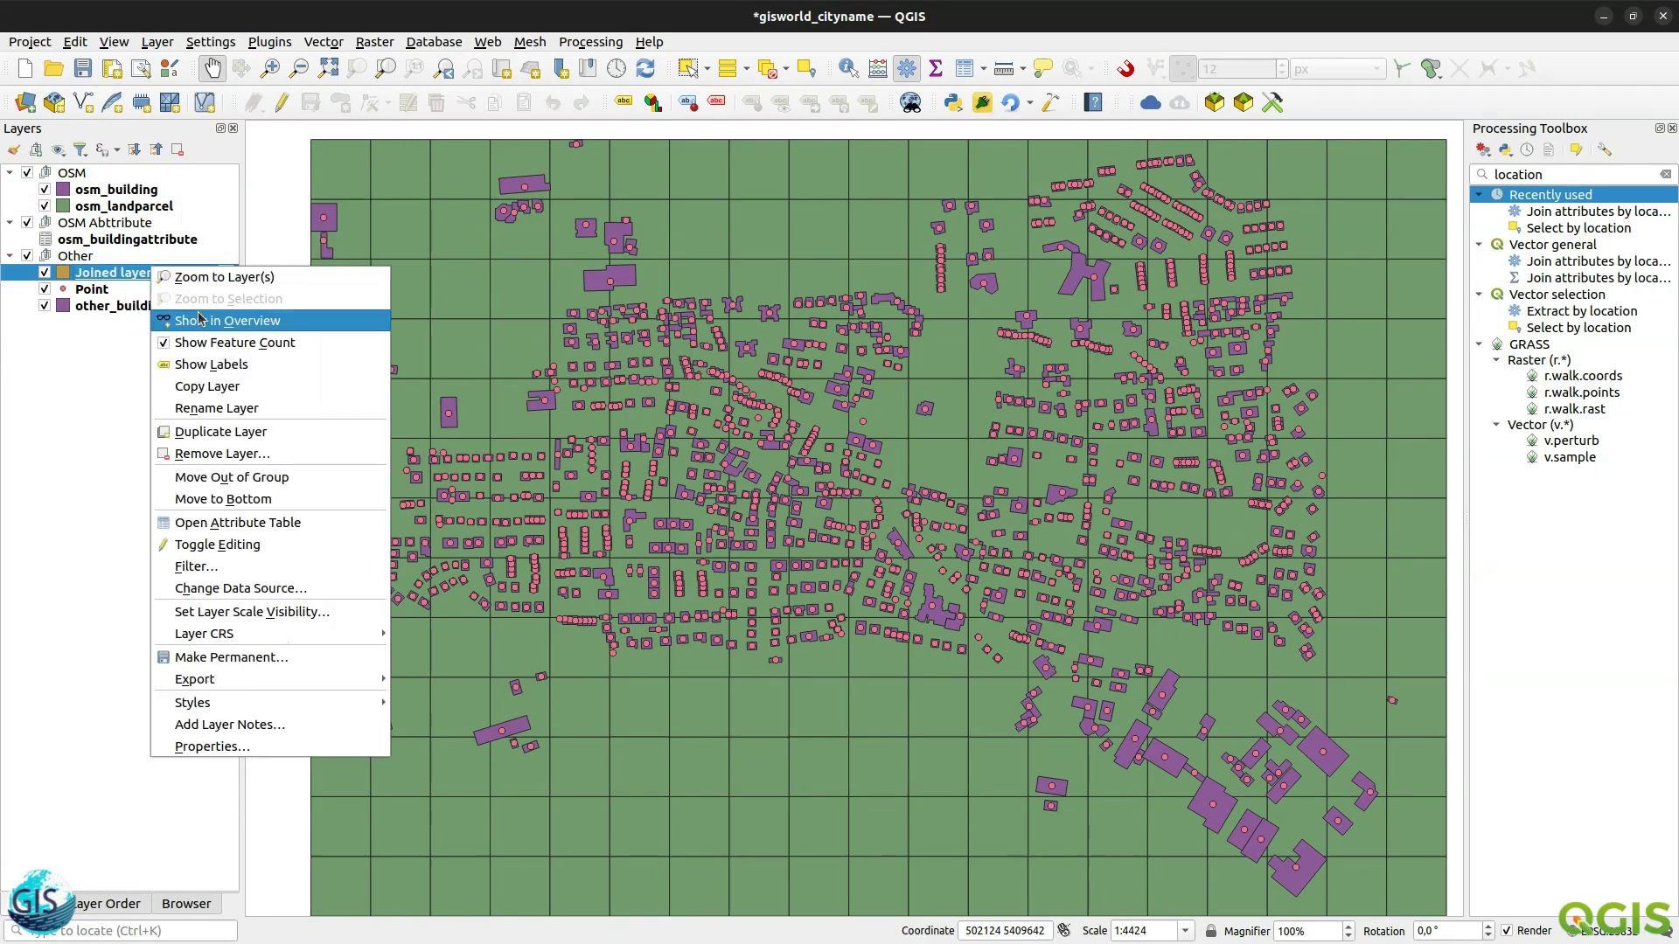
left_click(206, 342)
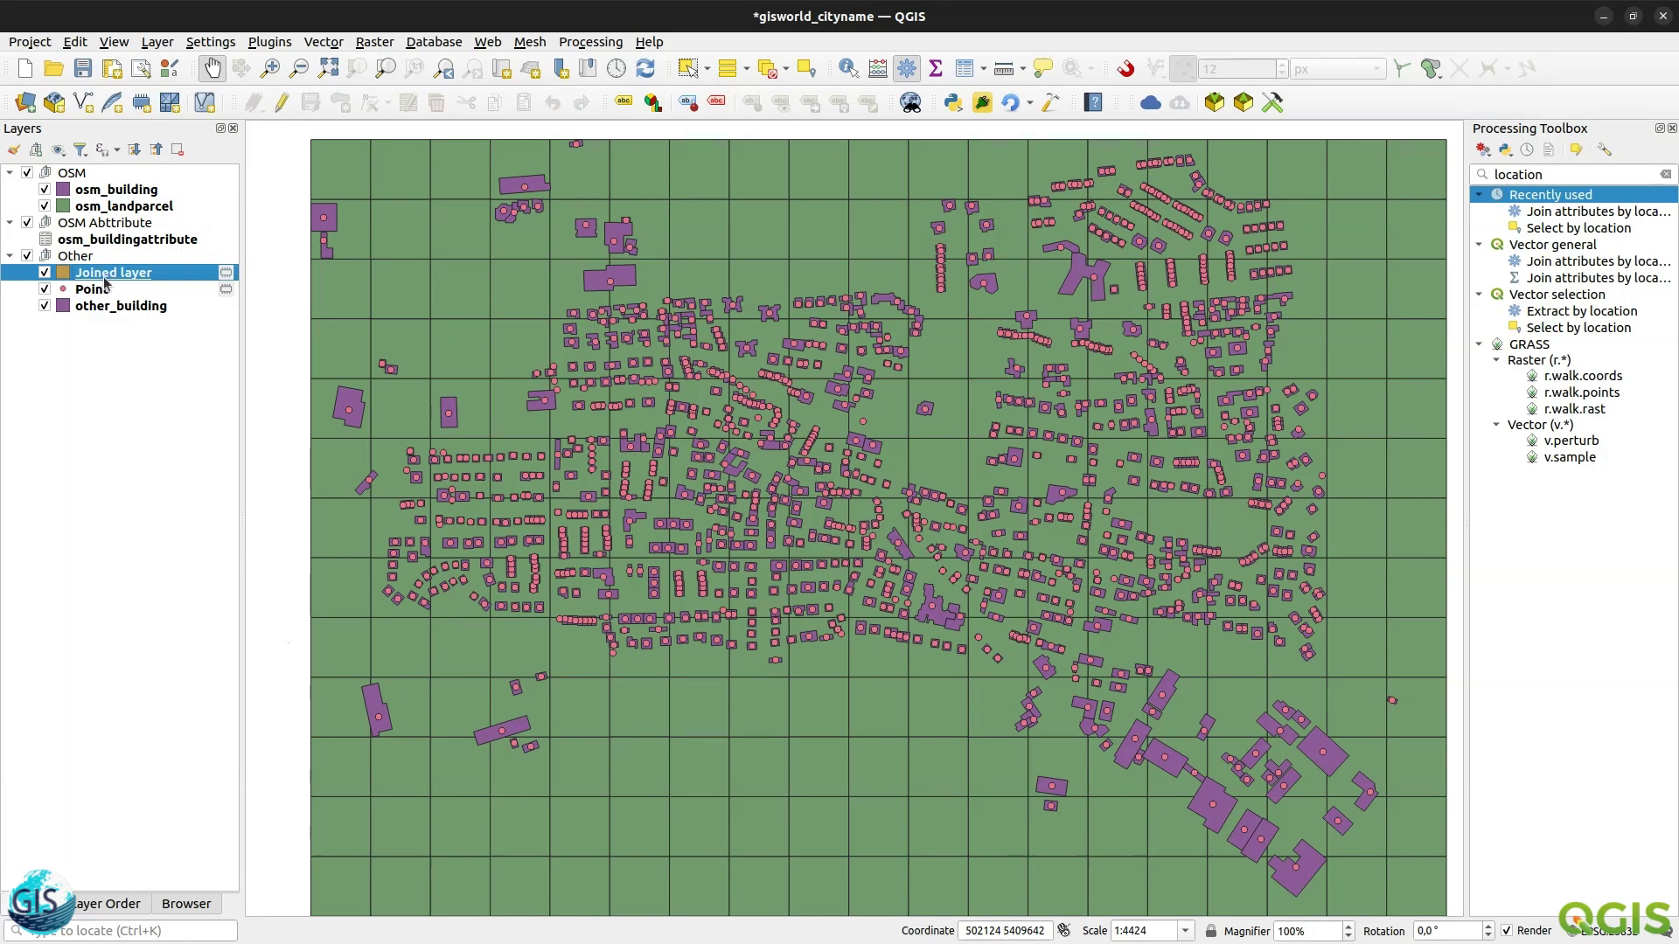
right_click(94, 274)
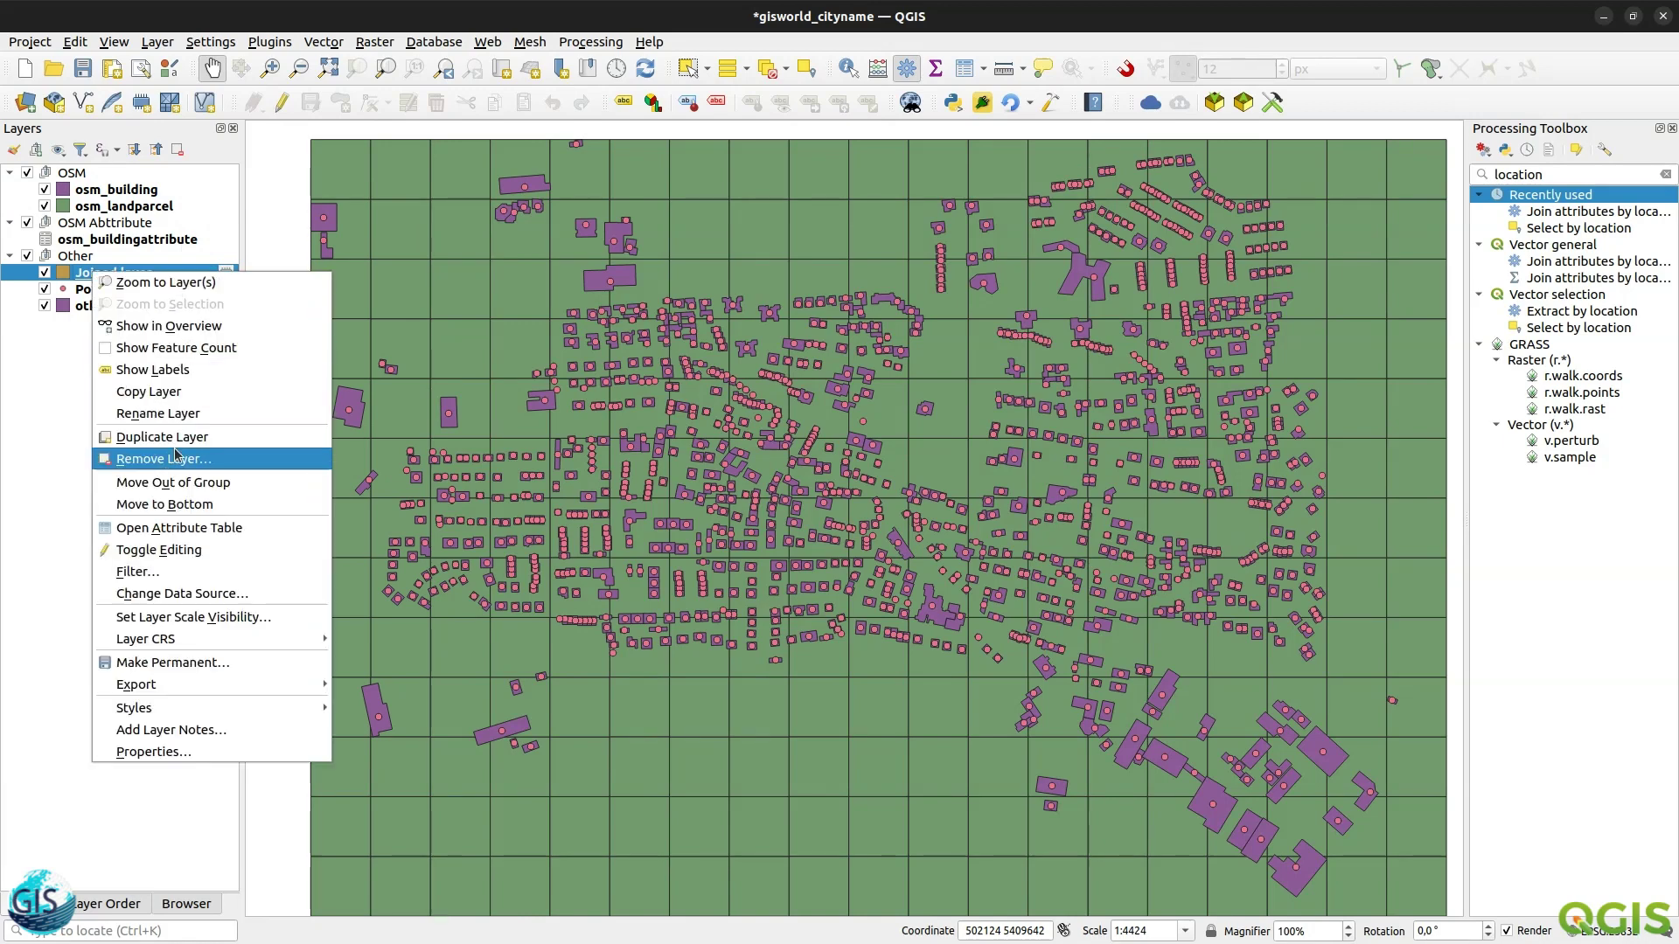
left_click(153, 528)
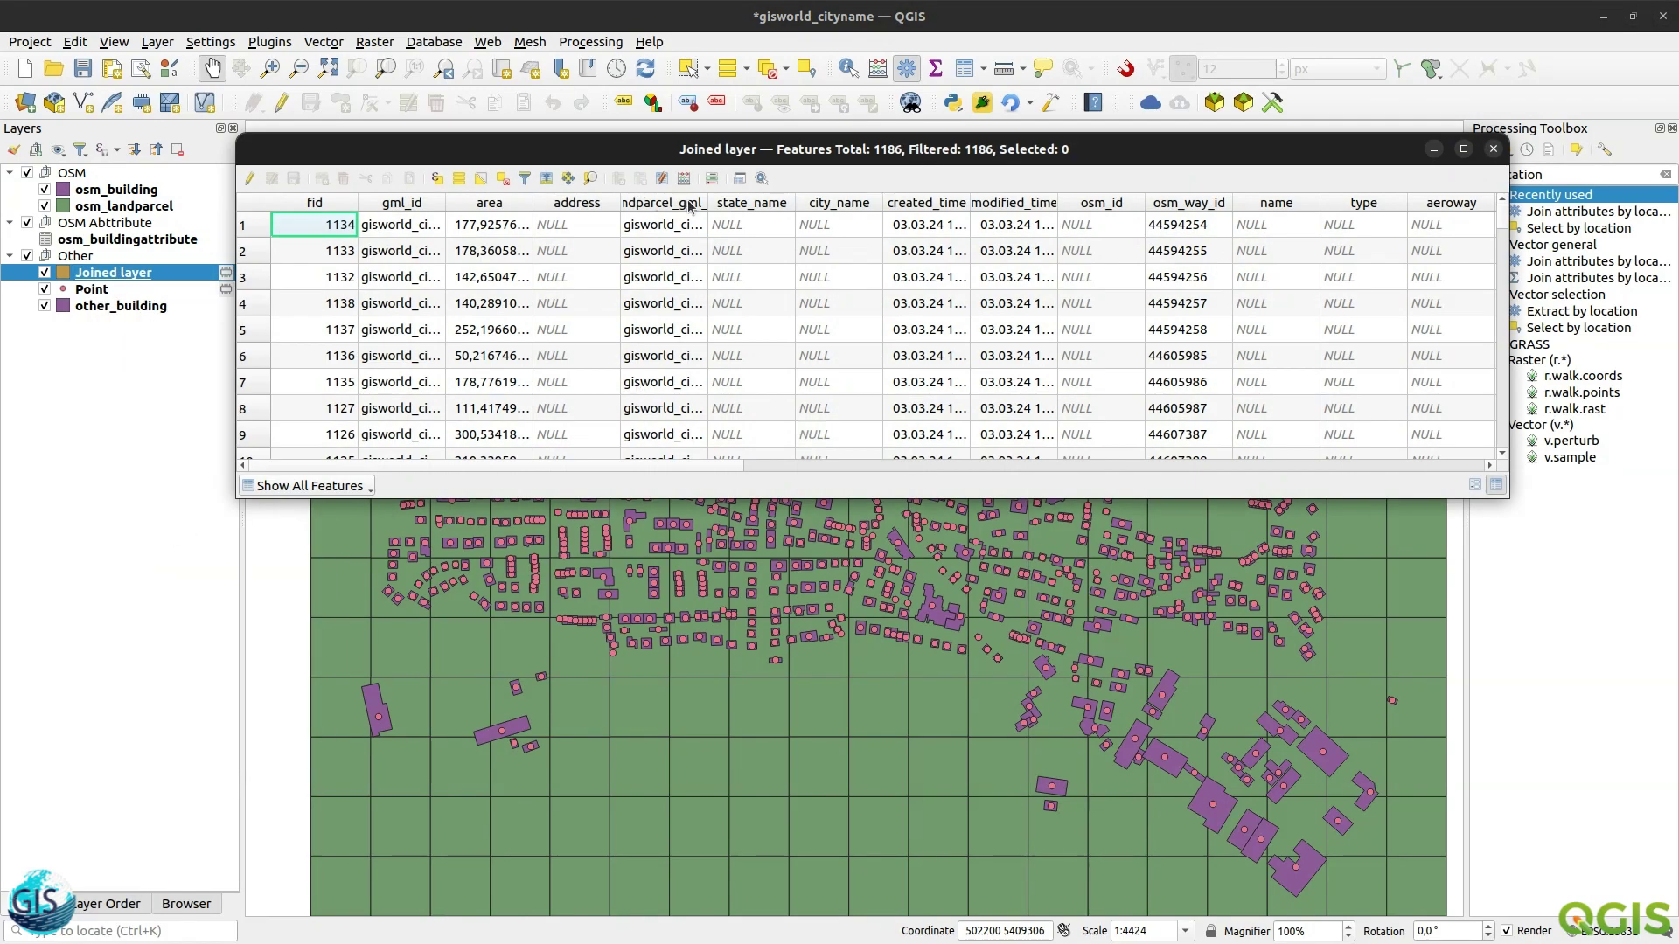
left_click_drag(446, 200, 549, 203)
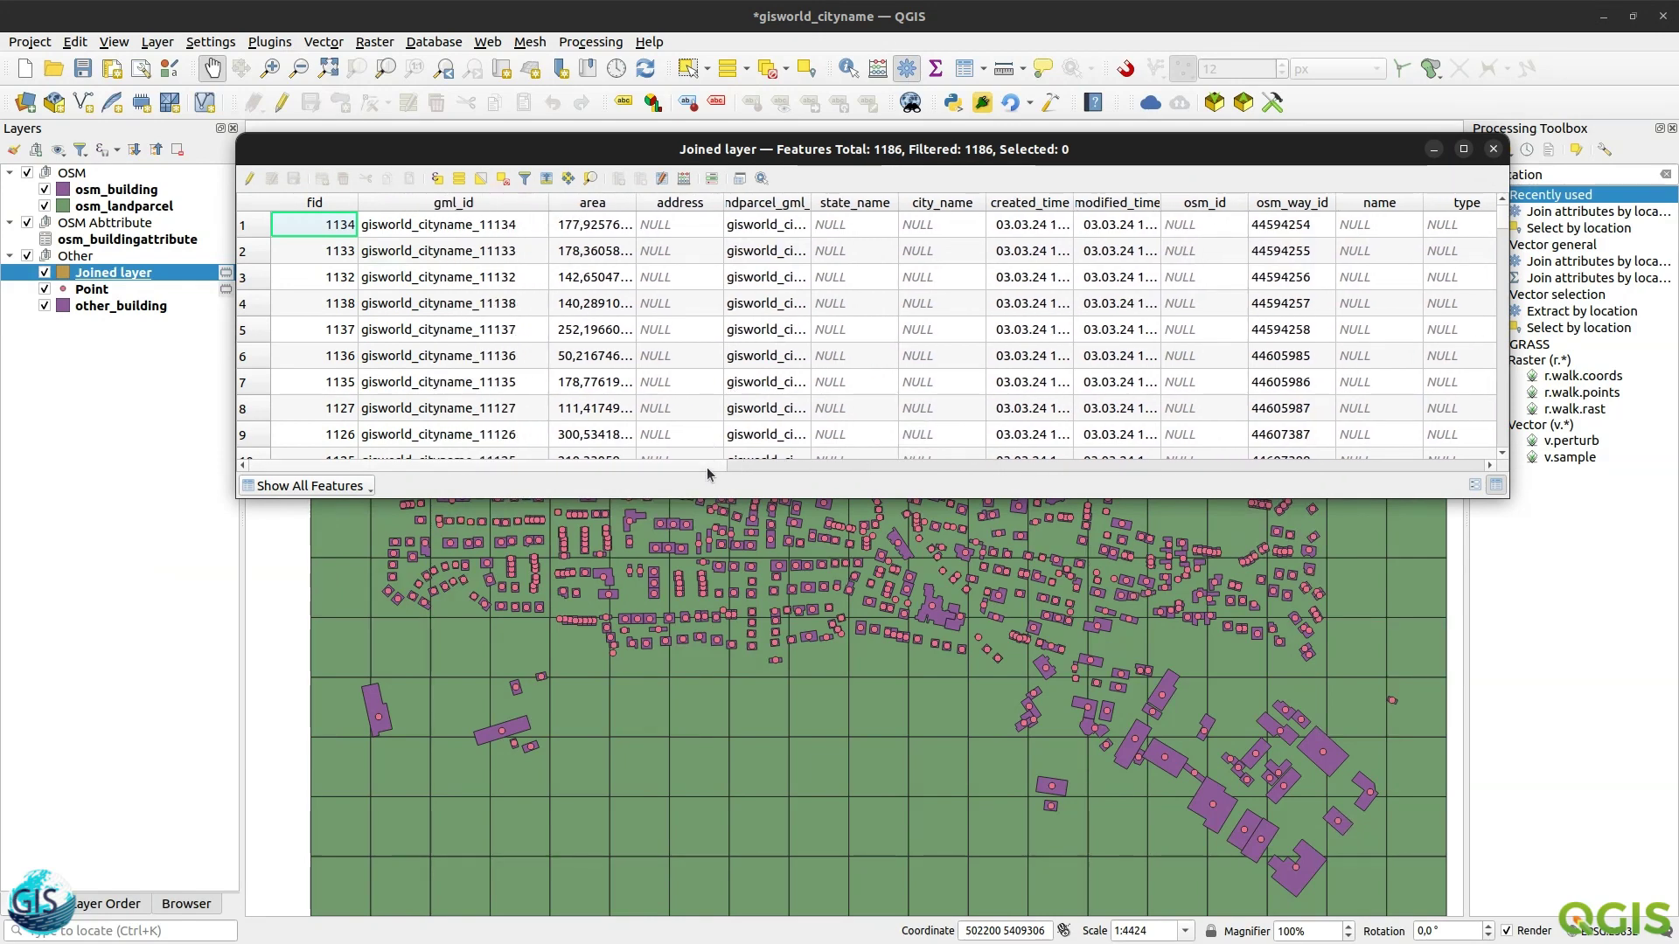
left_click_drag(710, 467, 988, 468)
left_click(1029, 434)
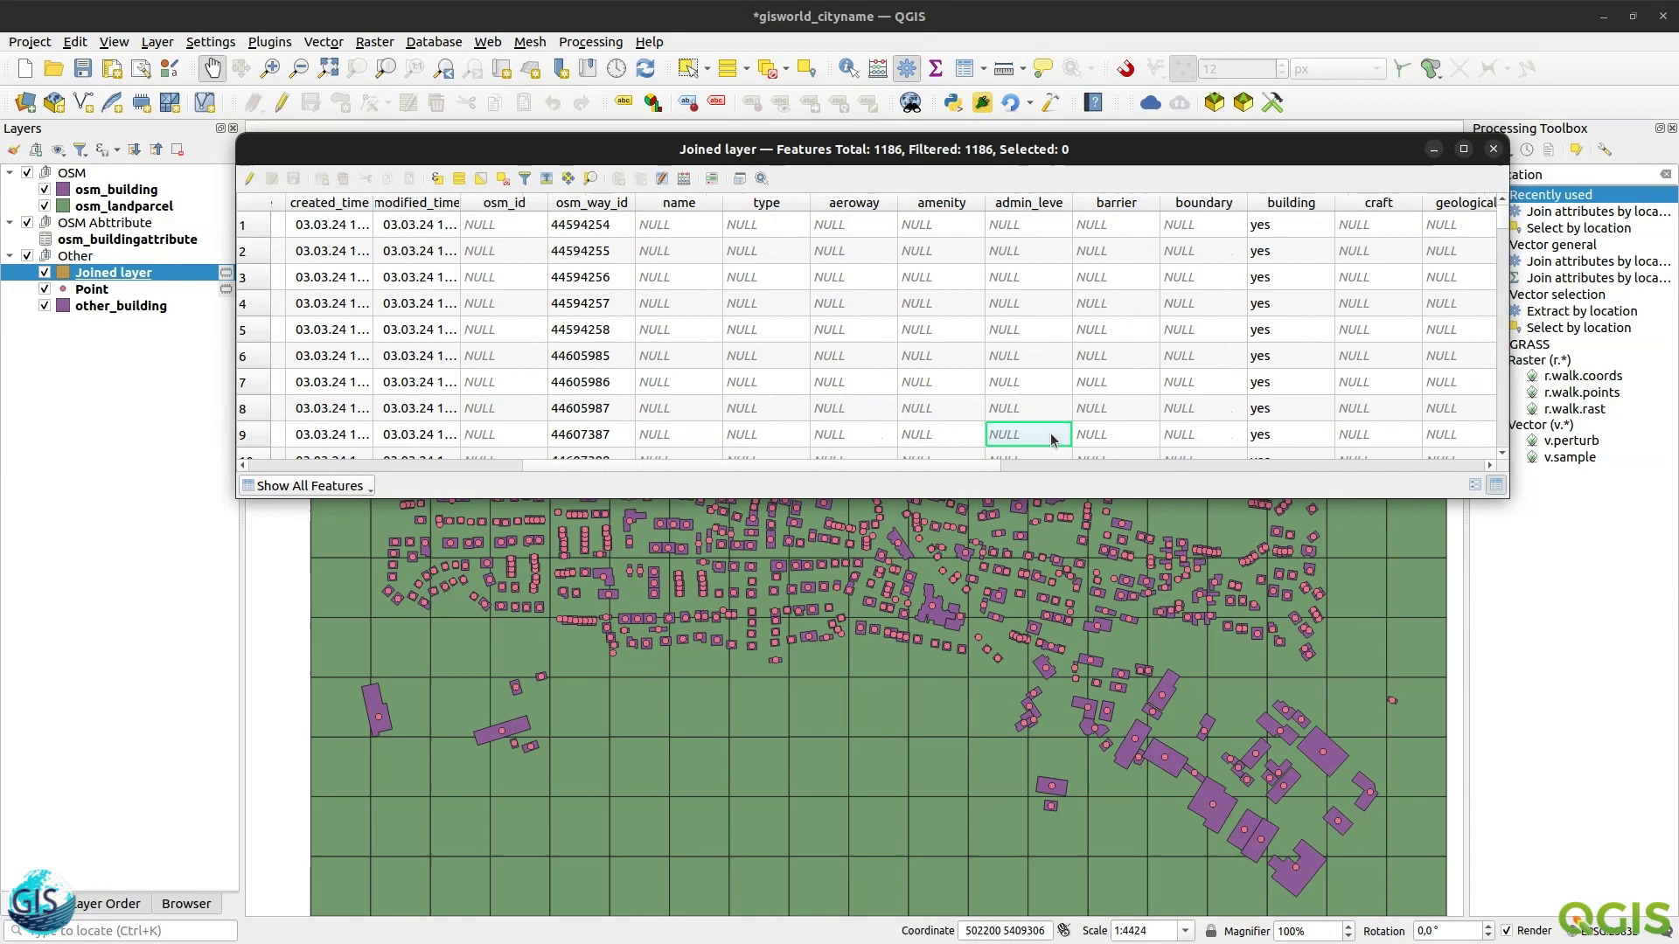
left_click(1494, 148)
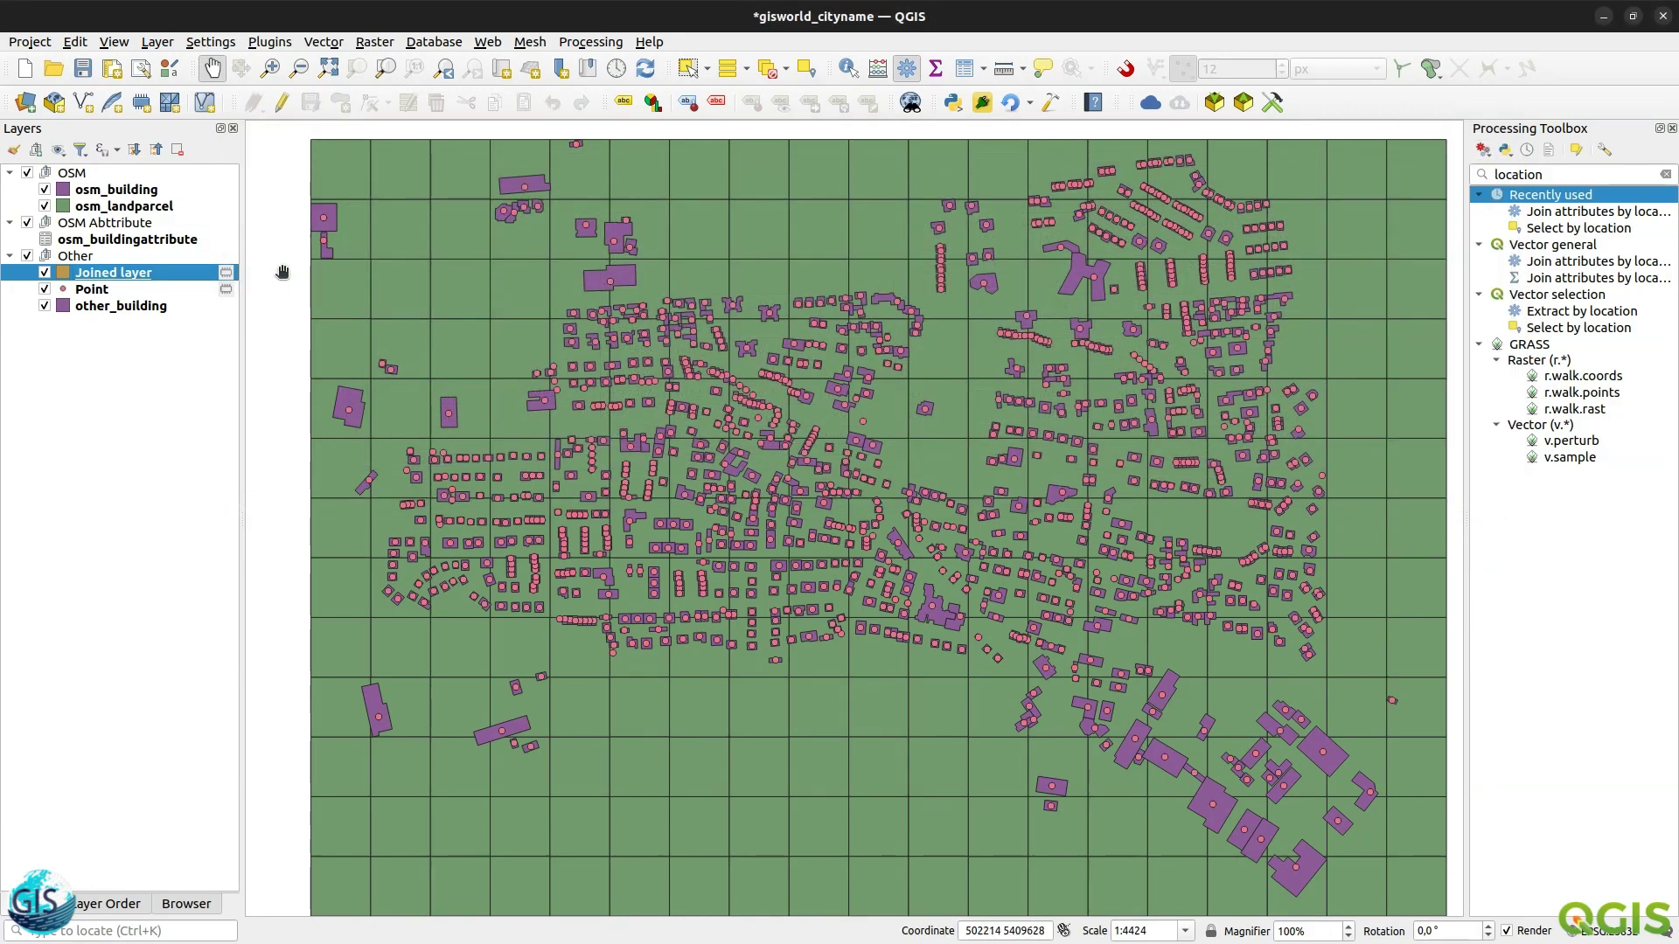
- Start a vector join on osm_buildingattribute with join field gml_id and target field building_gml_id
left_click(127, 240)
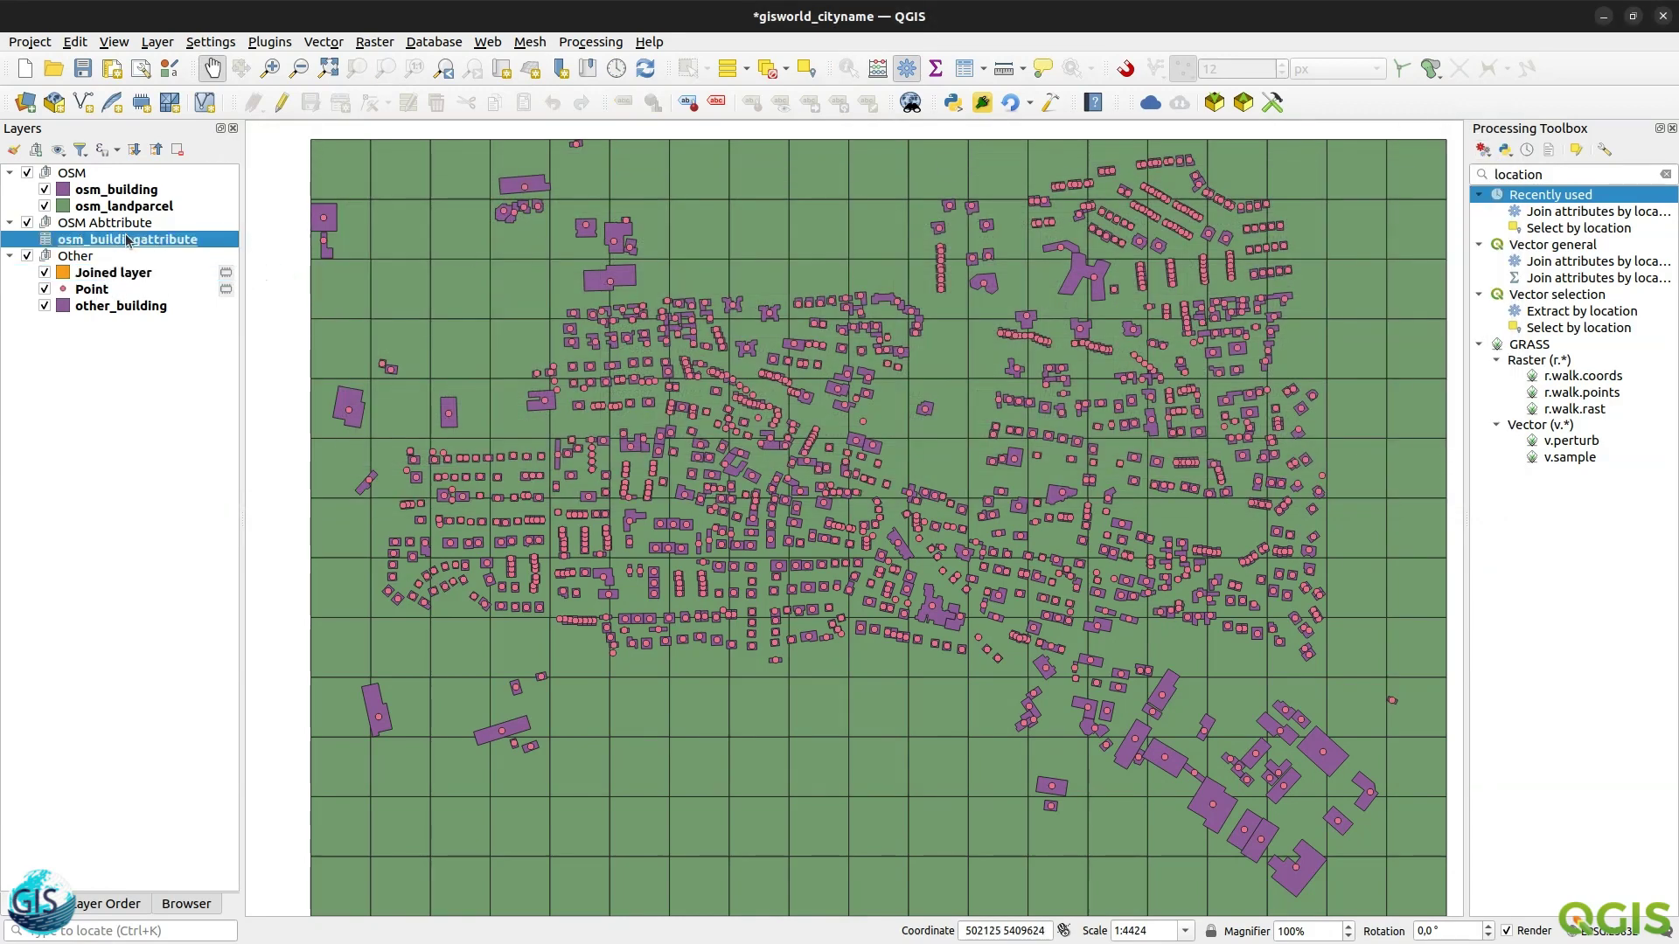
double_click(136, 244)
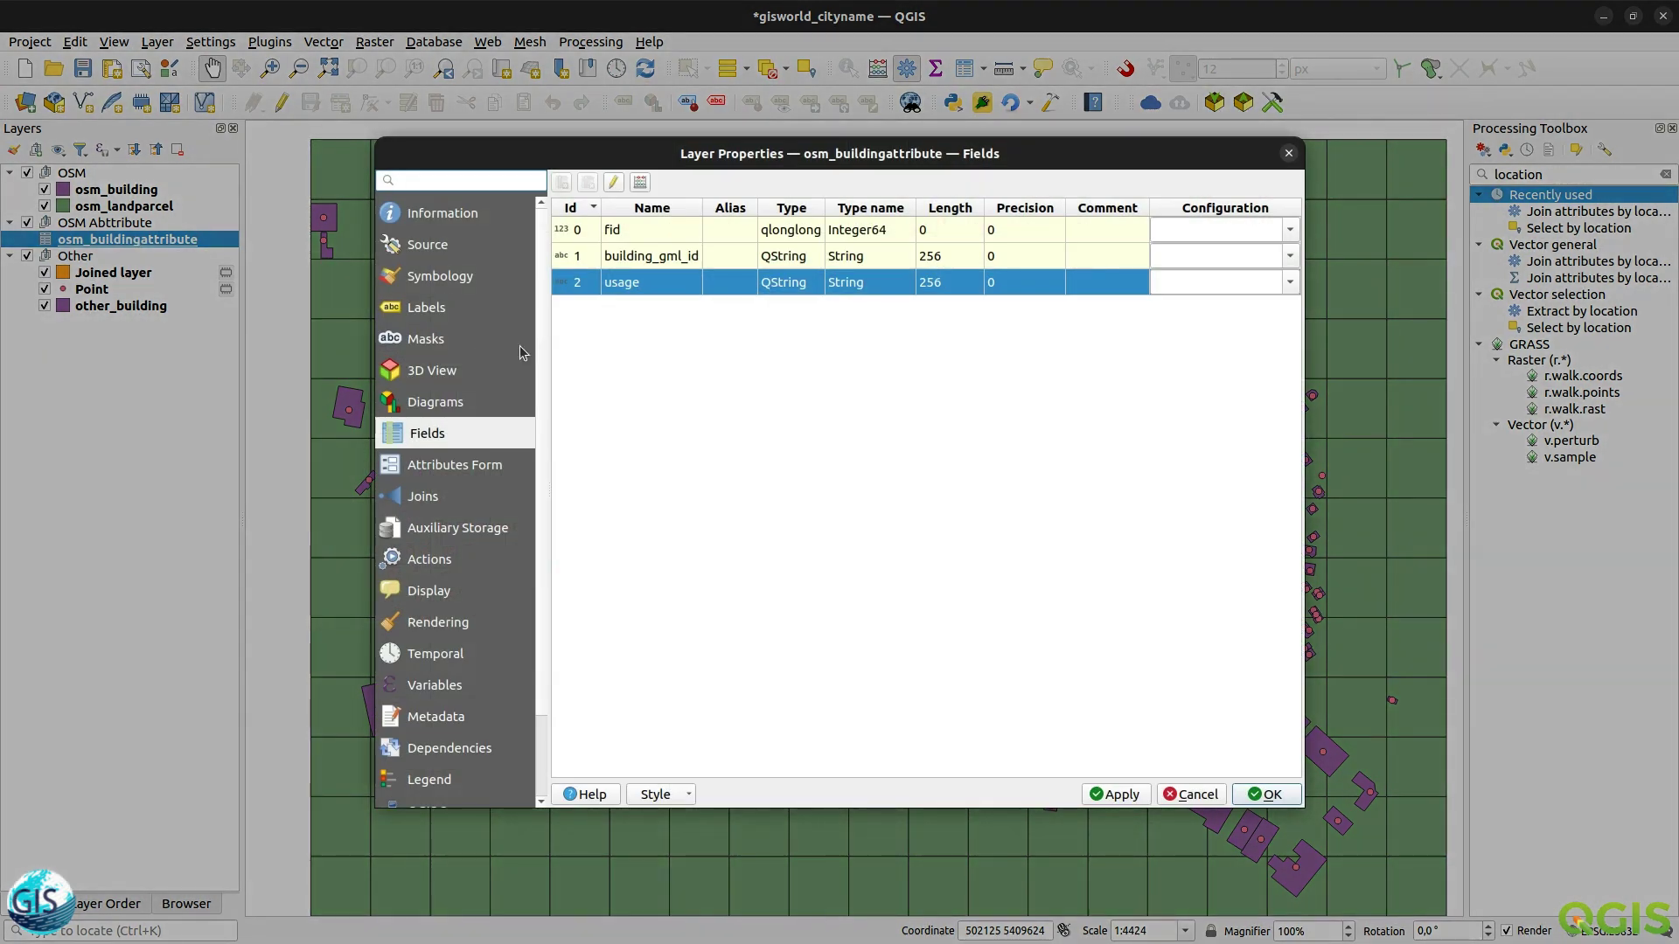
left_click(432, 497)
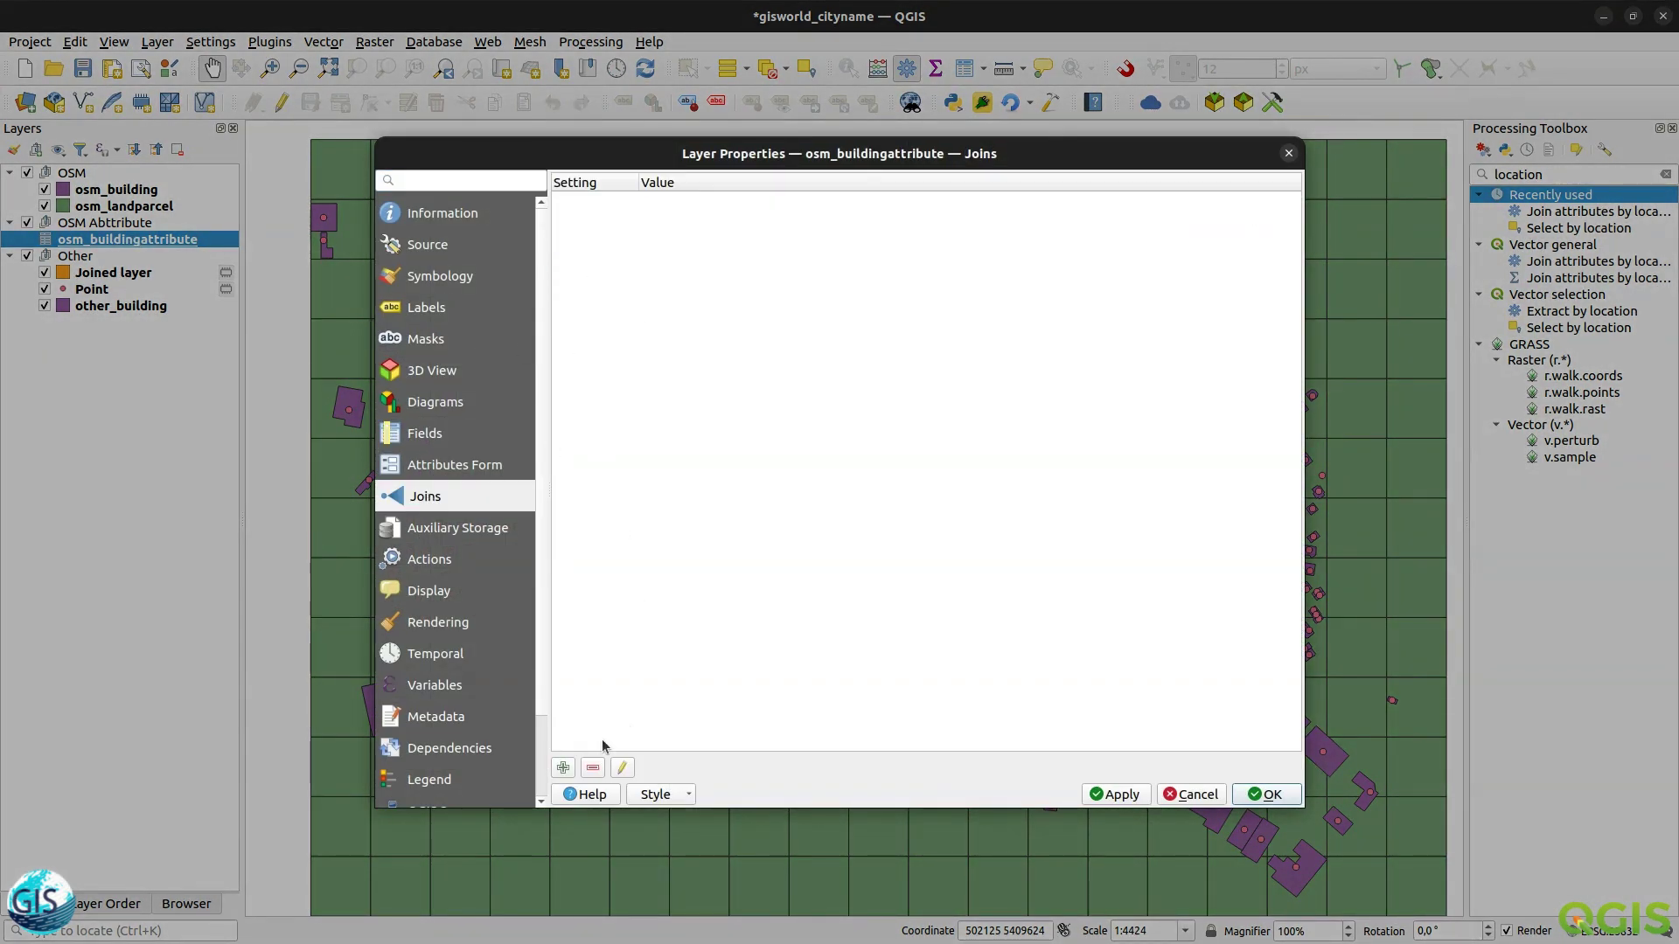
left_click(565, 767)
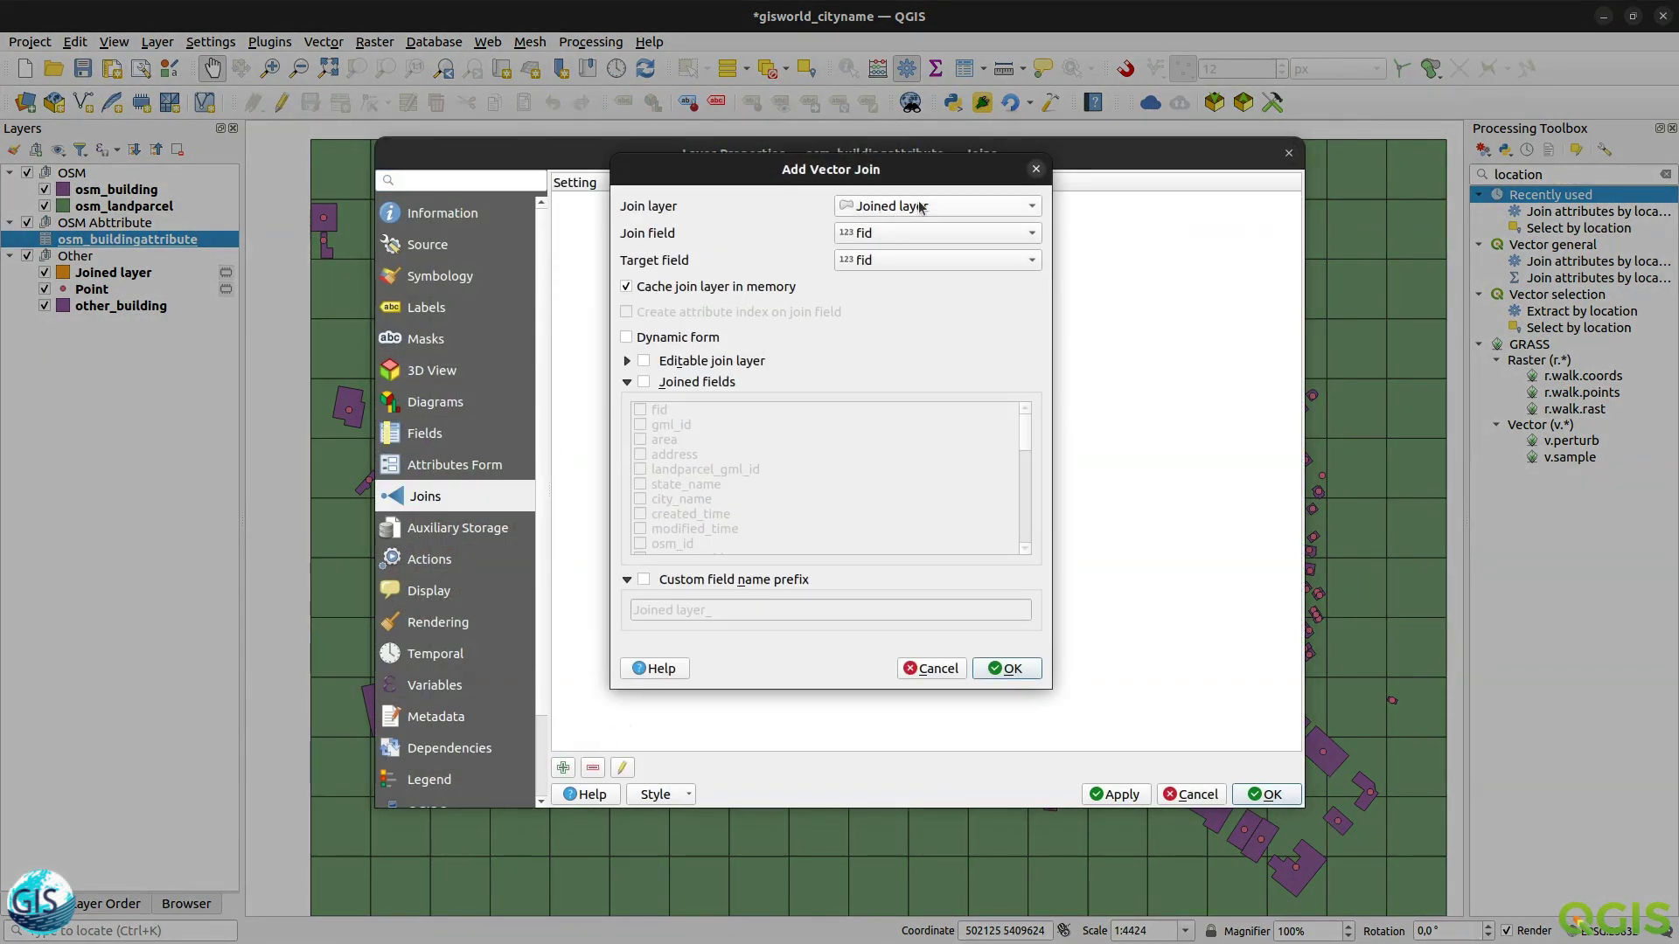
left_click(916, 236)
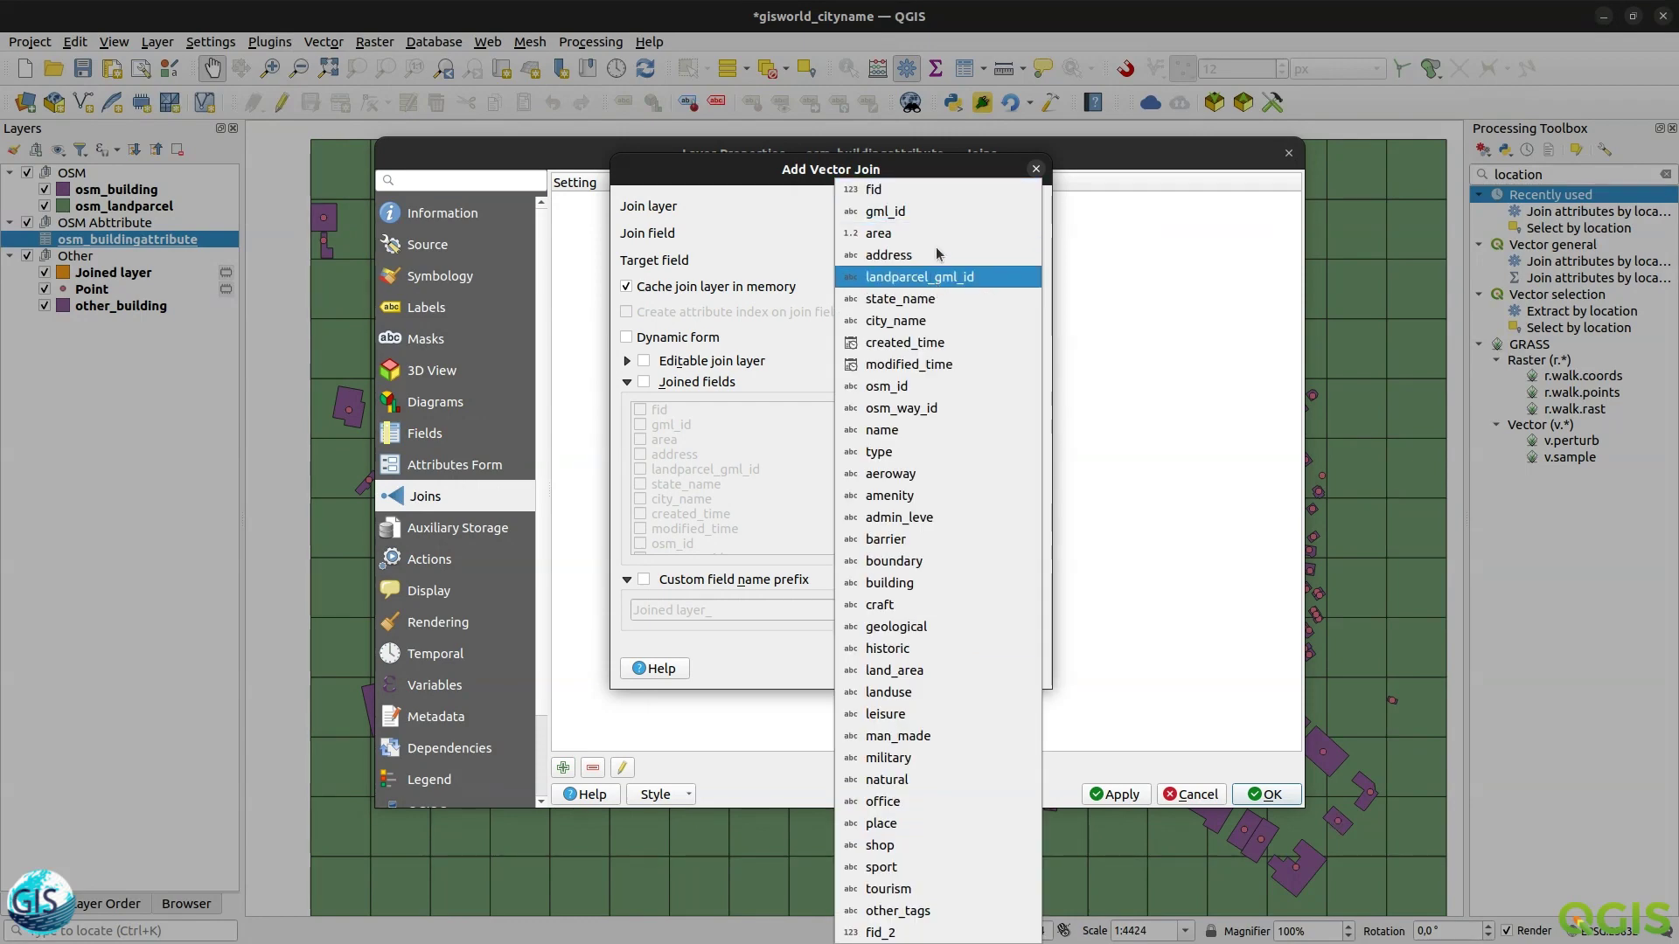
left_click(909, 211)
left_click(927, 260)
left_click(911, 283)
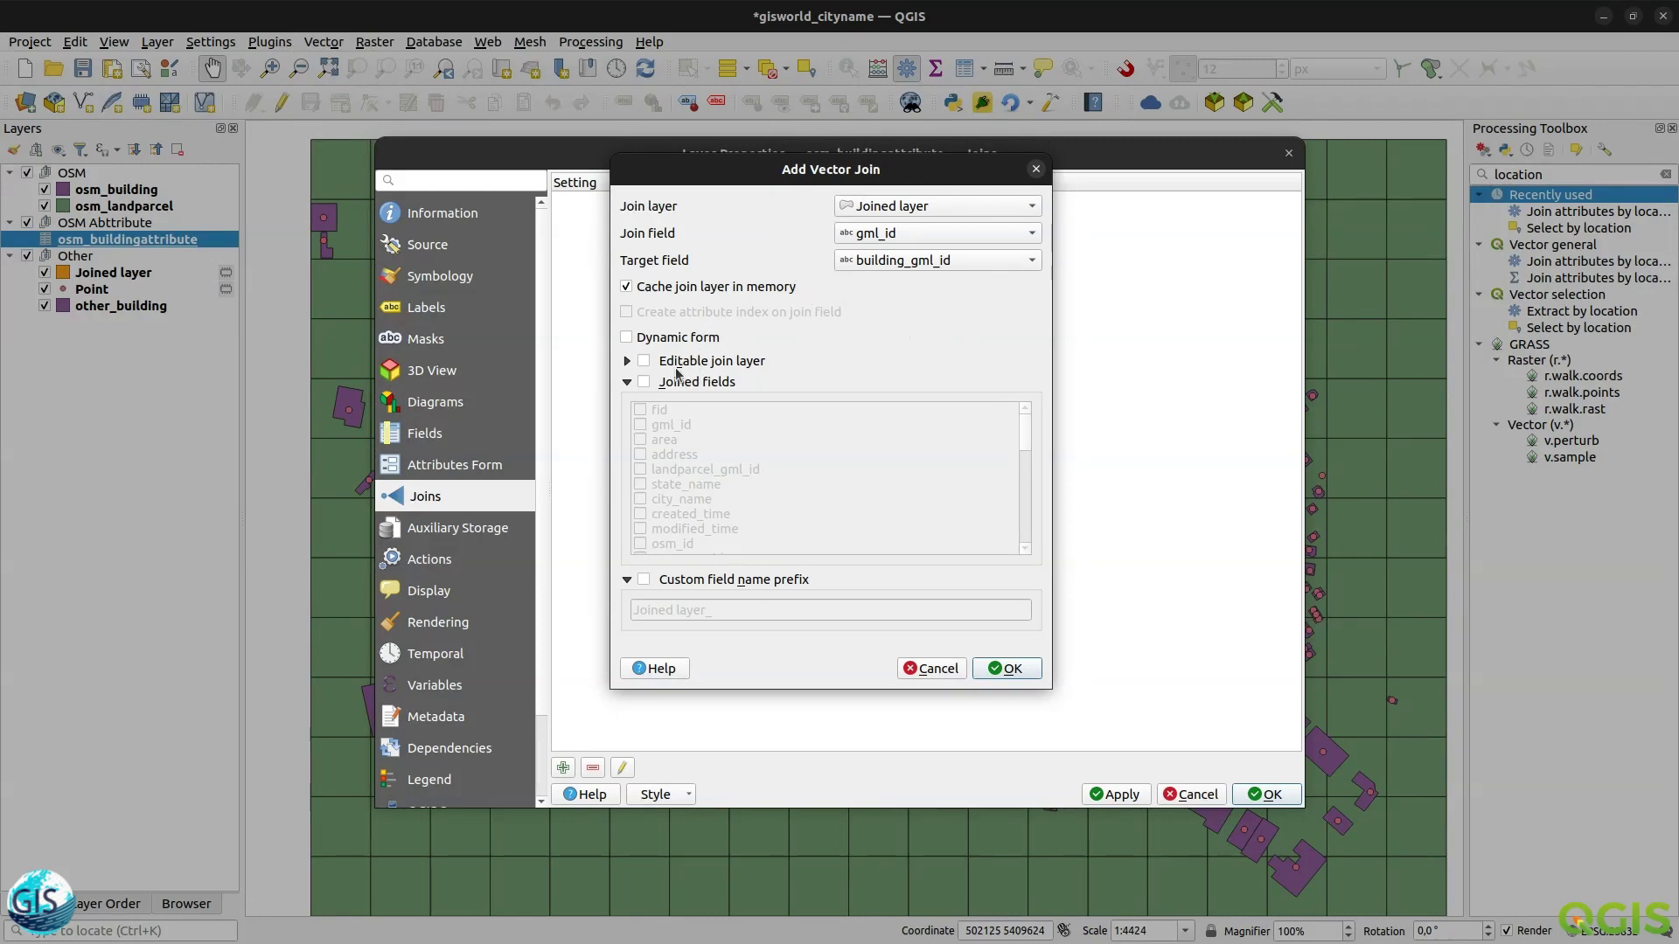
- Limit the joined fields to only the building field
left_click(644, 382)
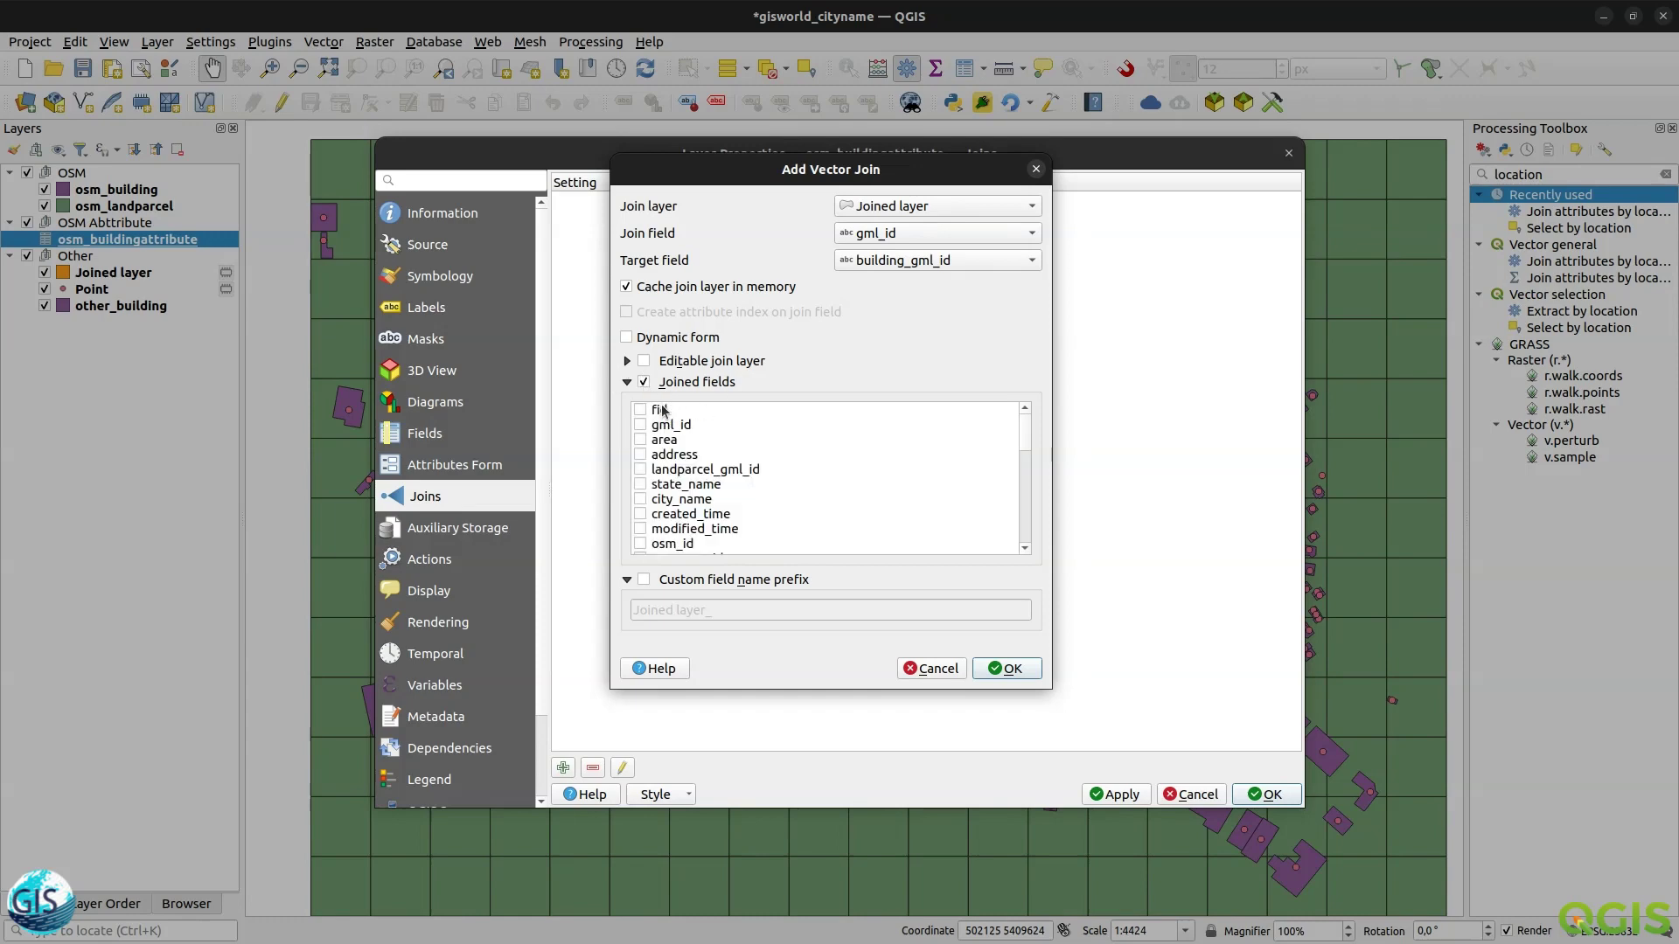
left_click(675, 439)
scroll(686, 516, "down", 3)
left_click(748, 544)
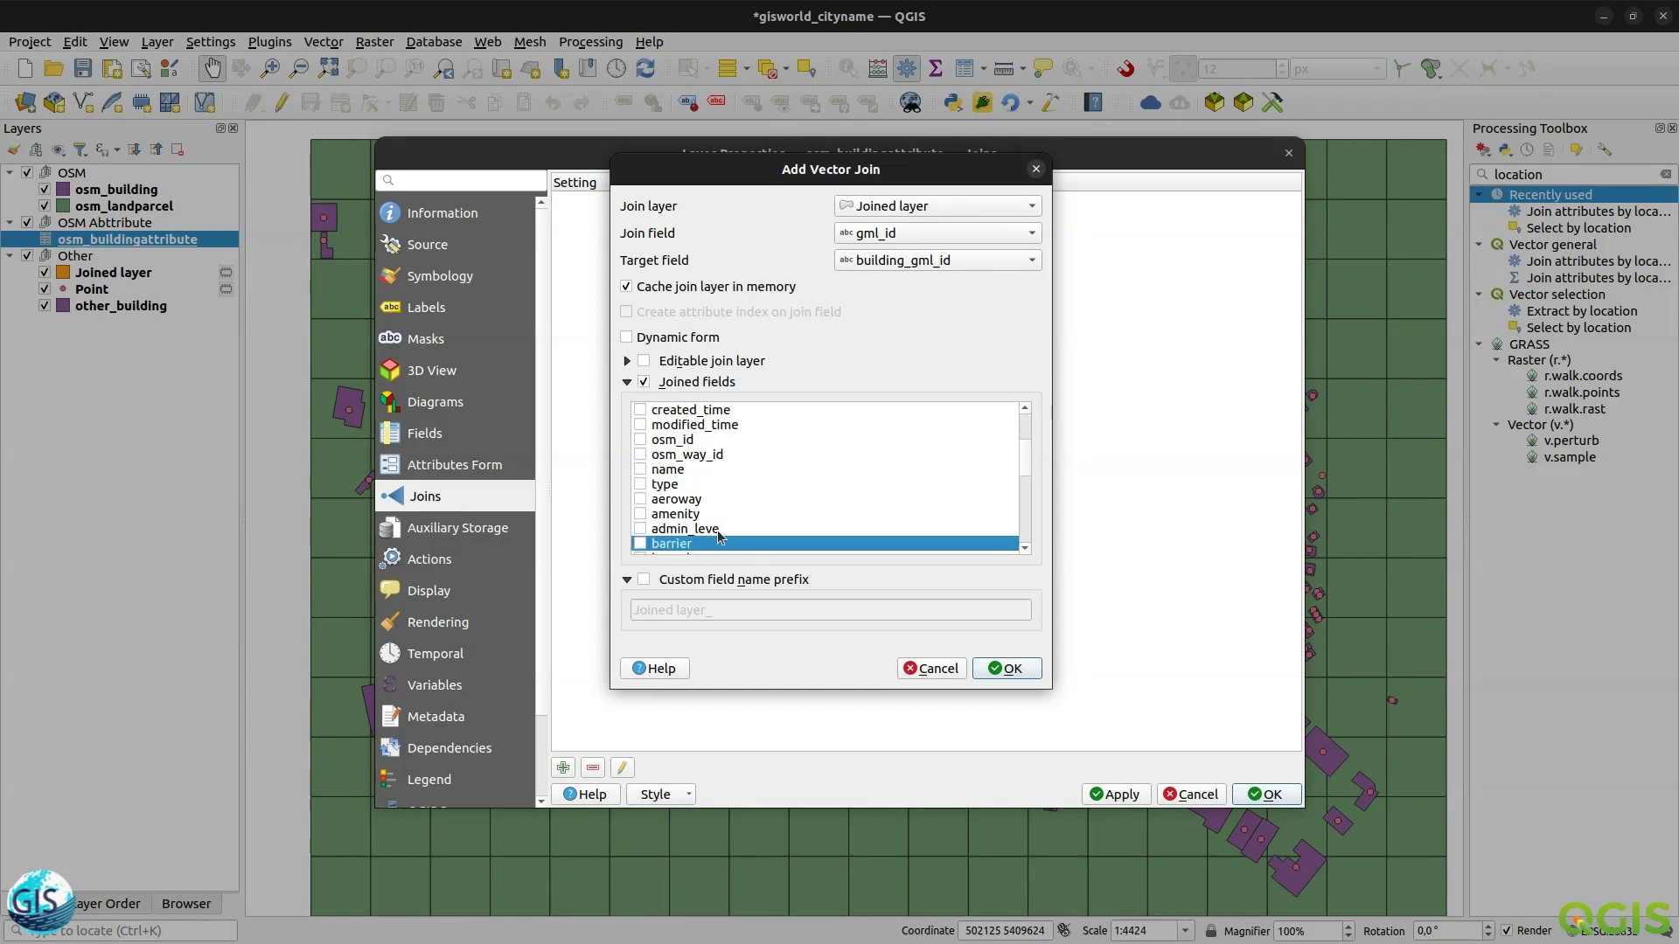
scroll(718, 529, "down", 2)
left_click(641, 483)
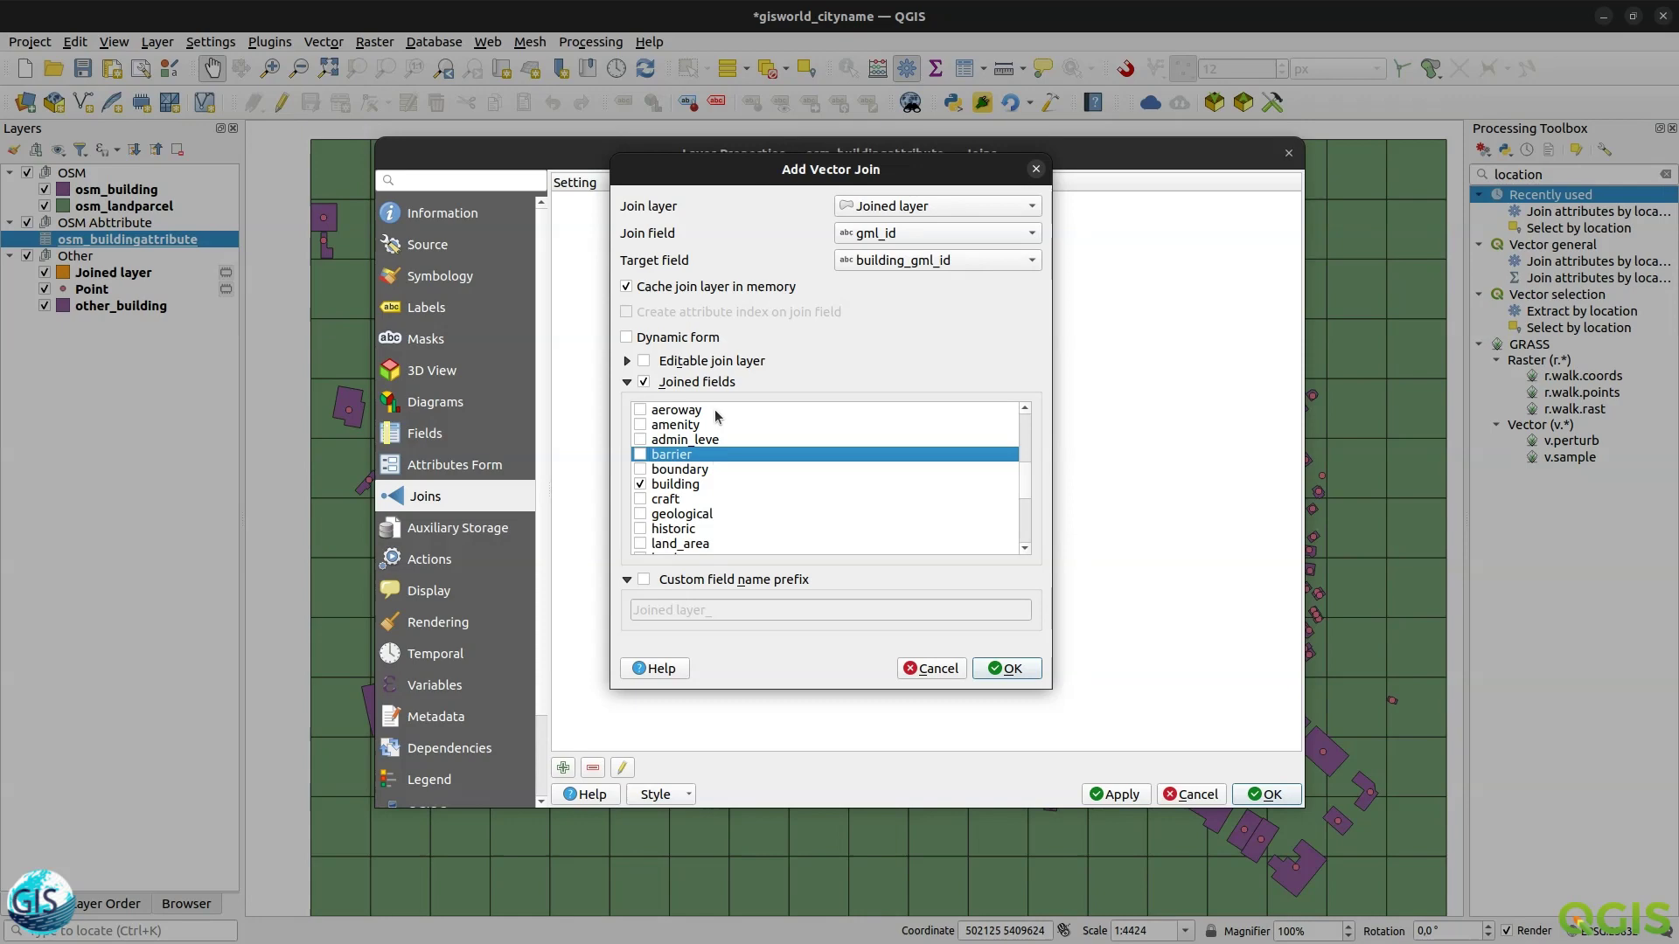
left_click(700, 483)
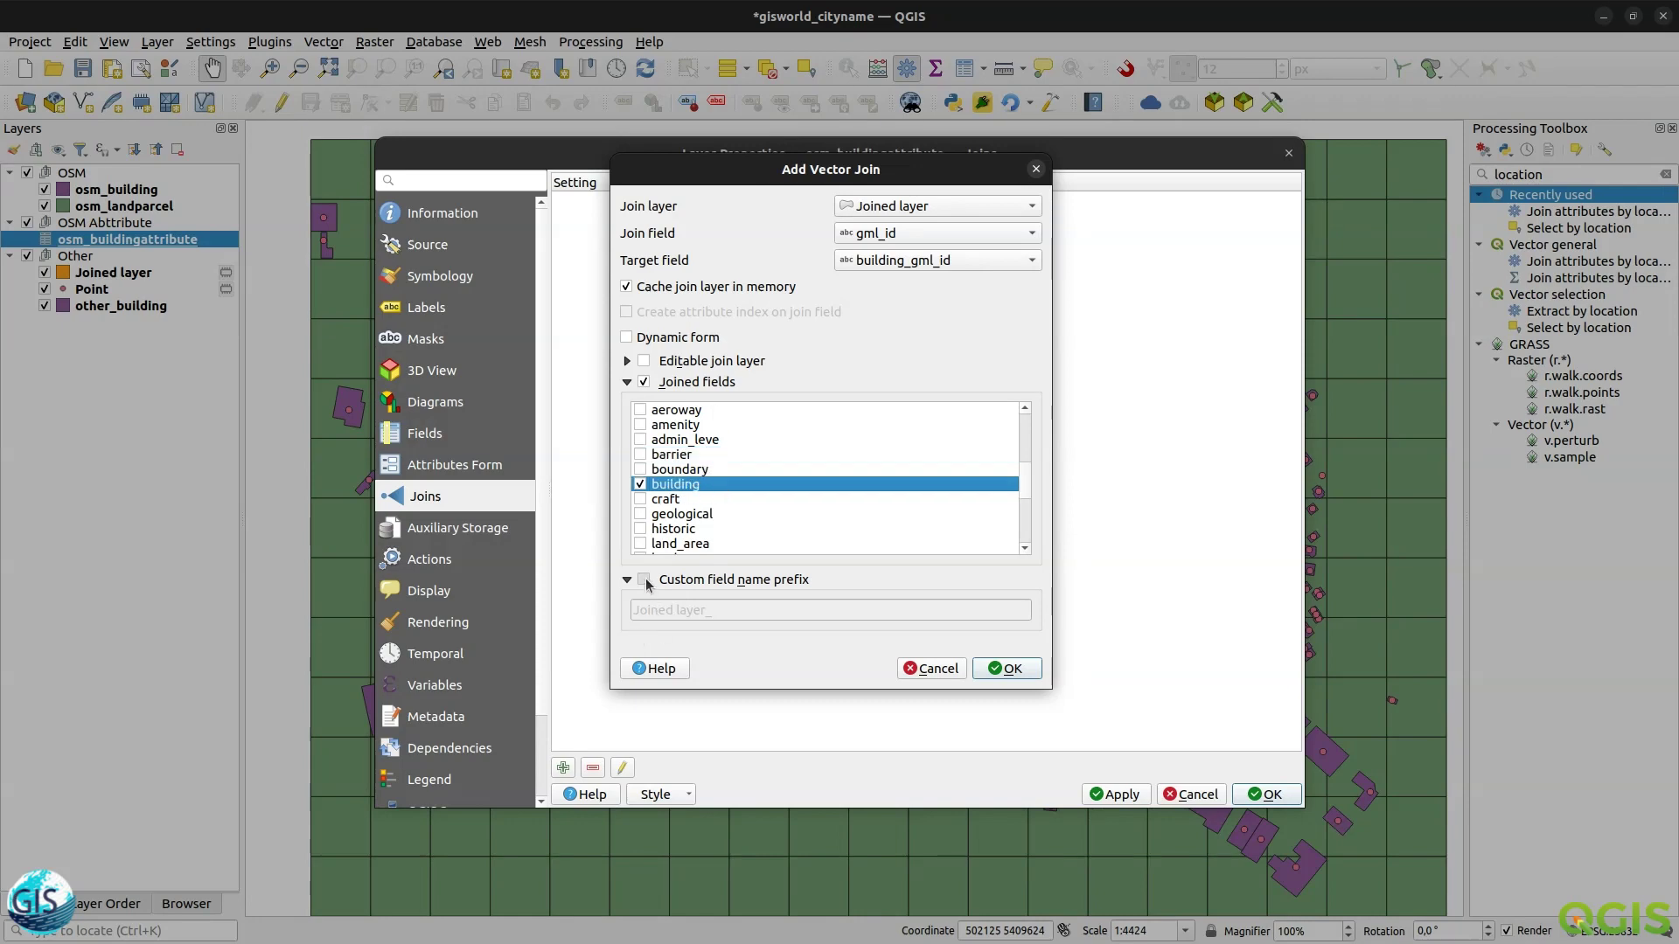
- Set the custom field prefix to joined_layer_ and add the join
left_click(645, 580)
left_click(677, 610)
left_click_drag(677, 609, 632, 610)
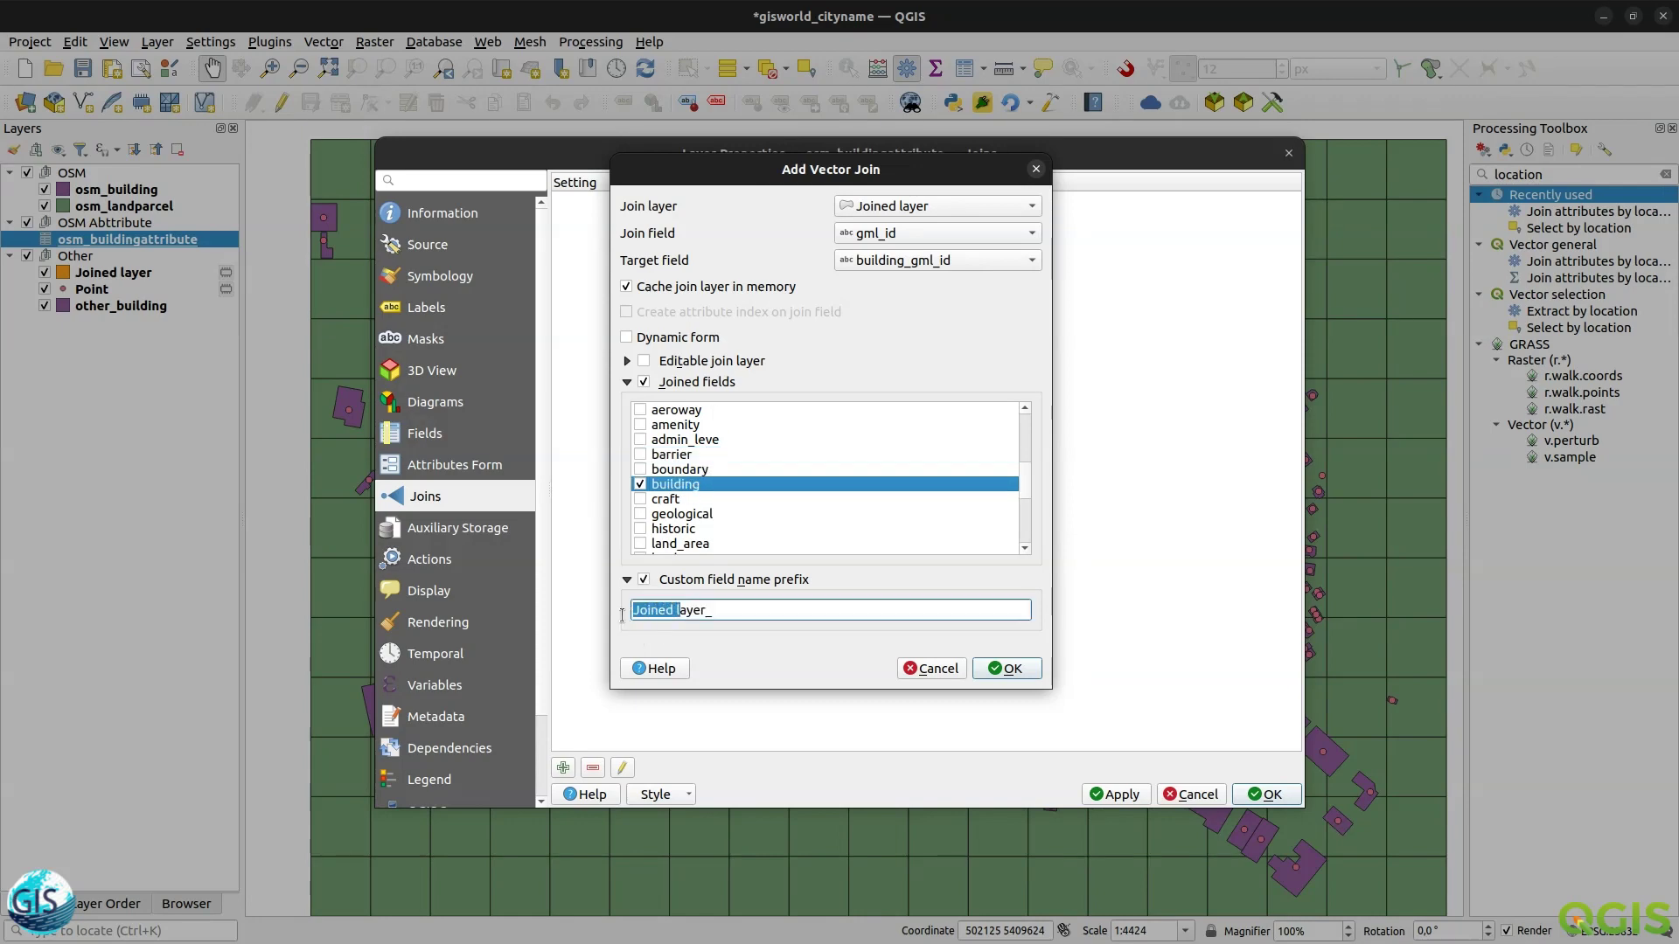
type("joined_l")
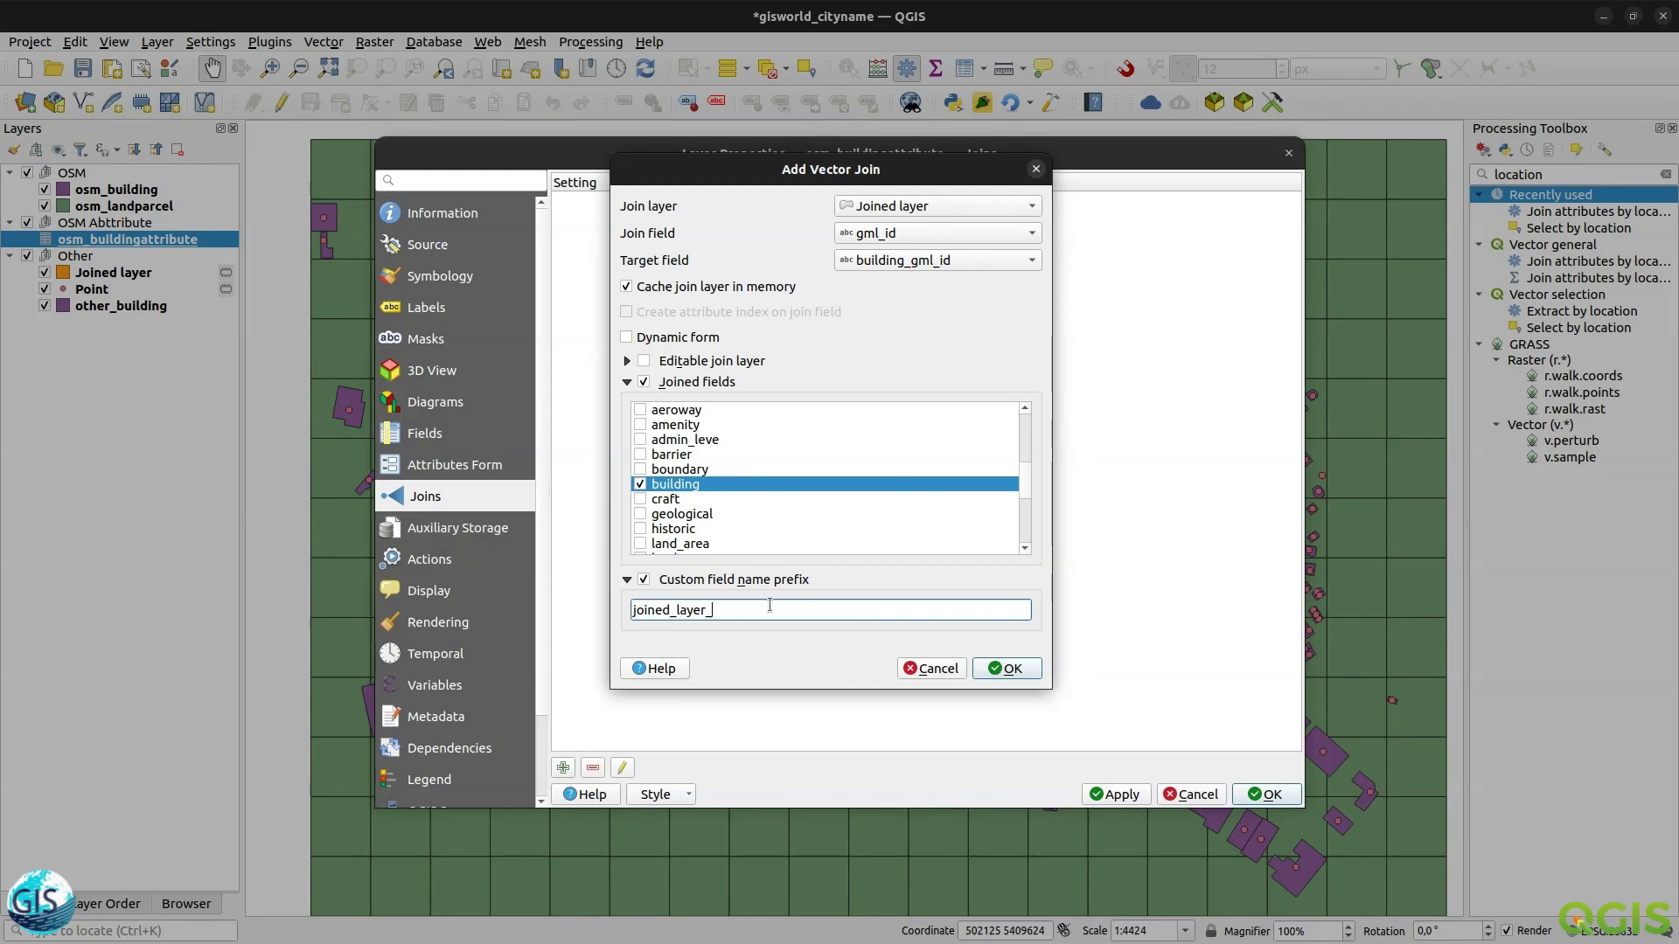
left_click_drag(678, 611, 632, 611)
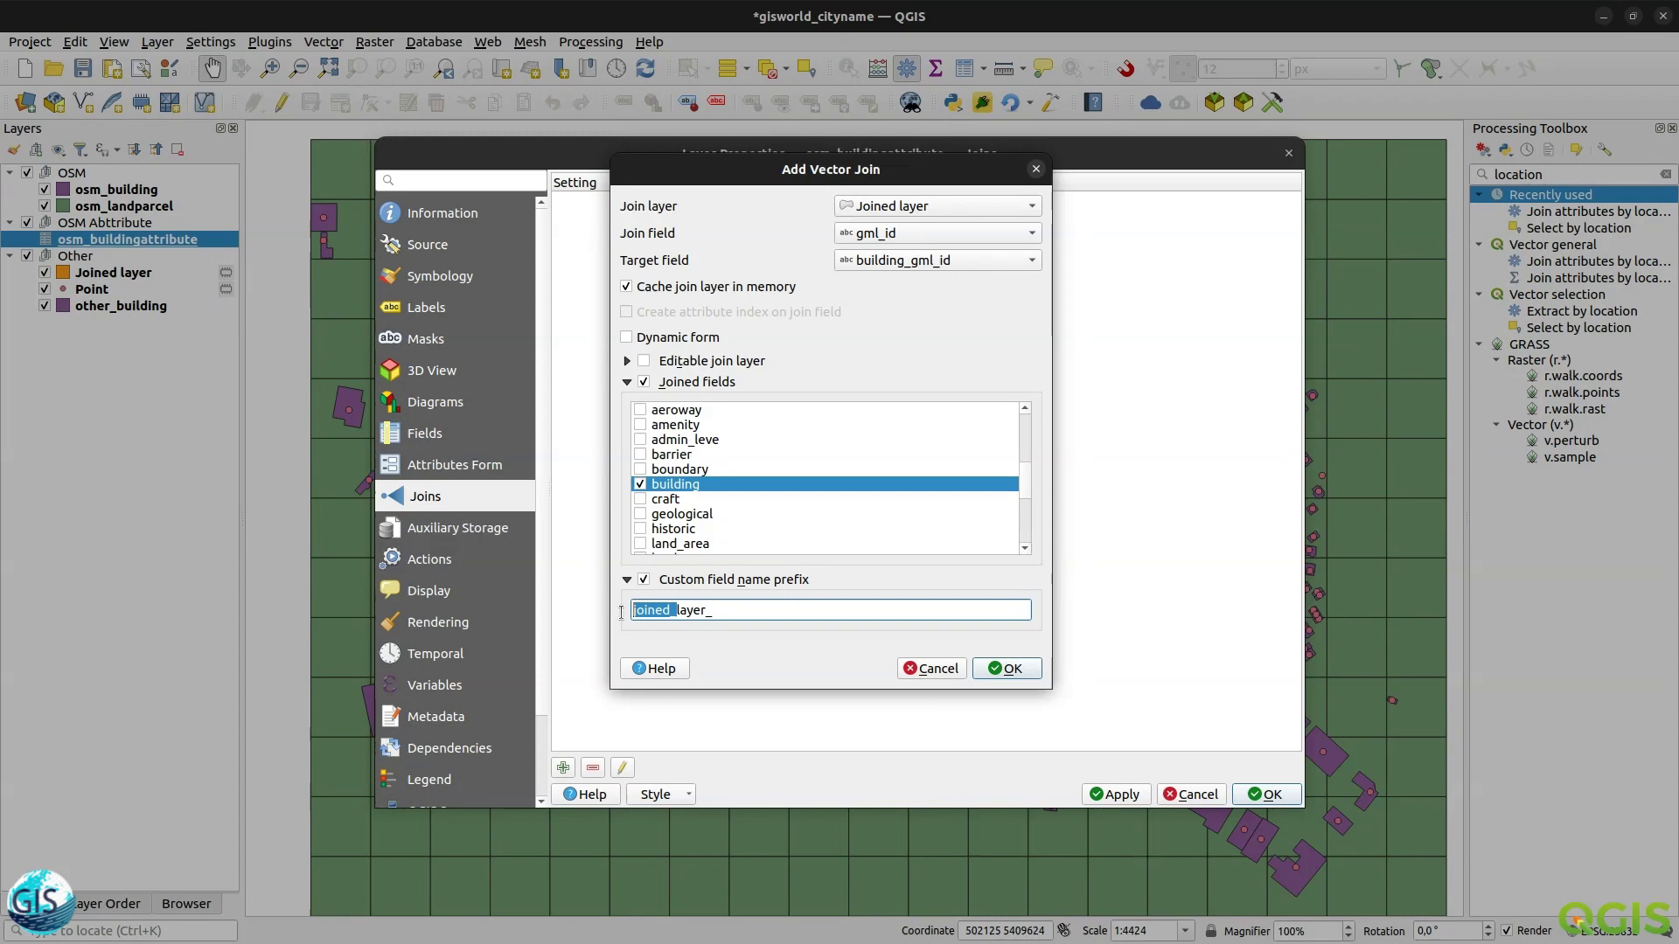
left_click(699, 615)
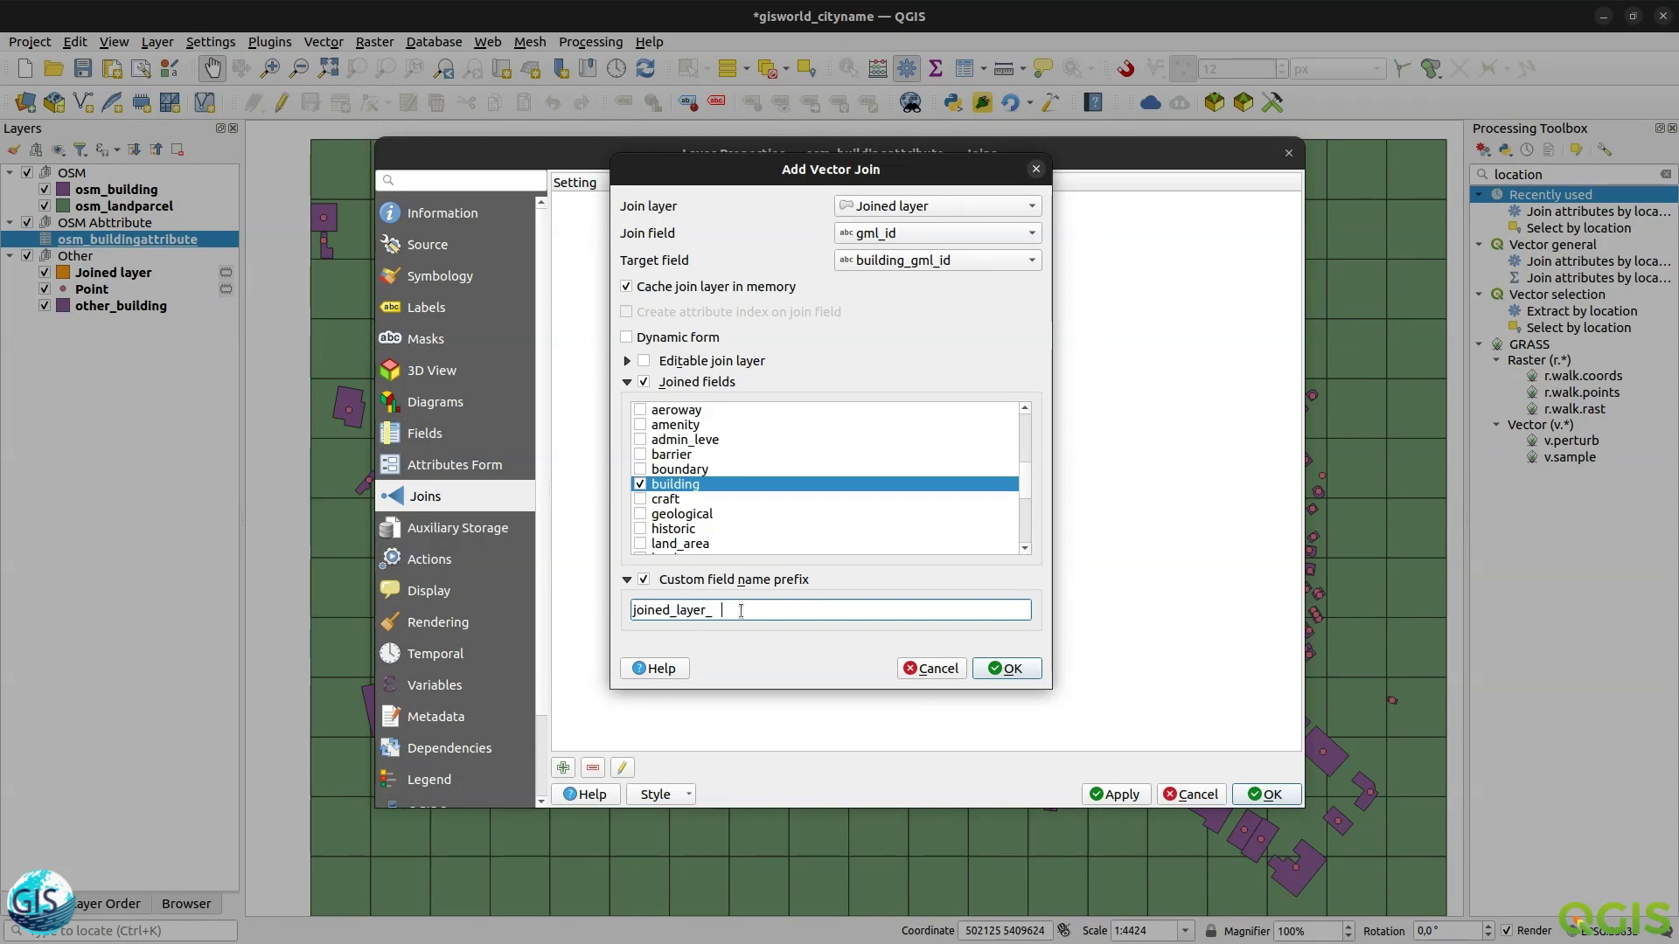
type("\"")
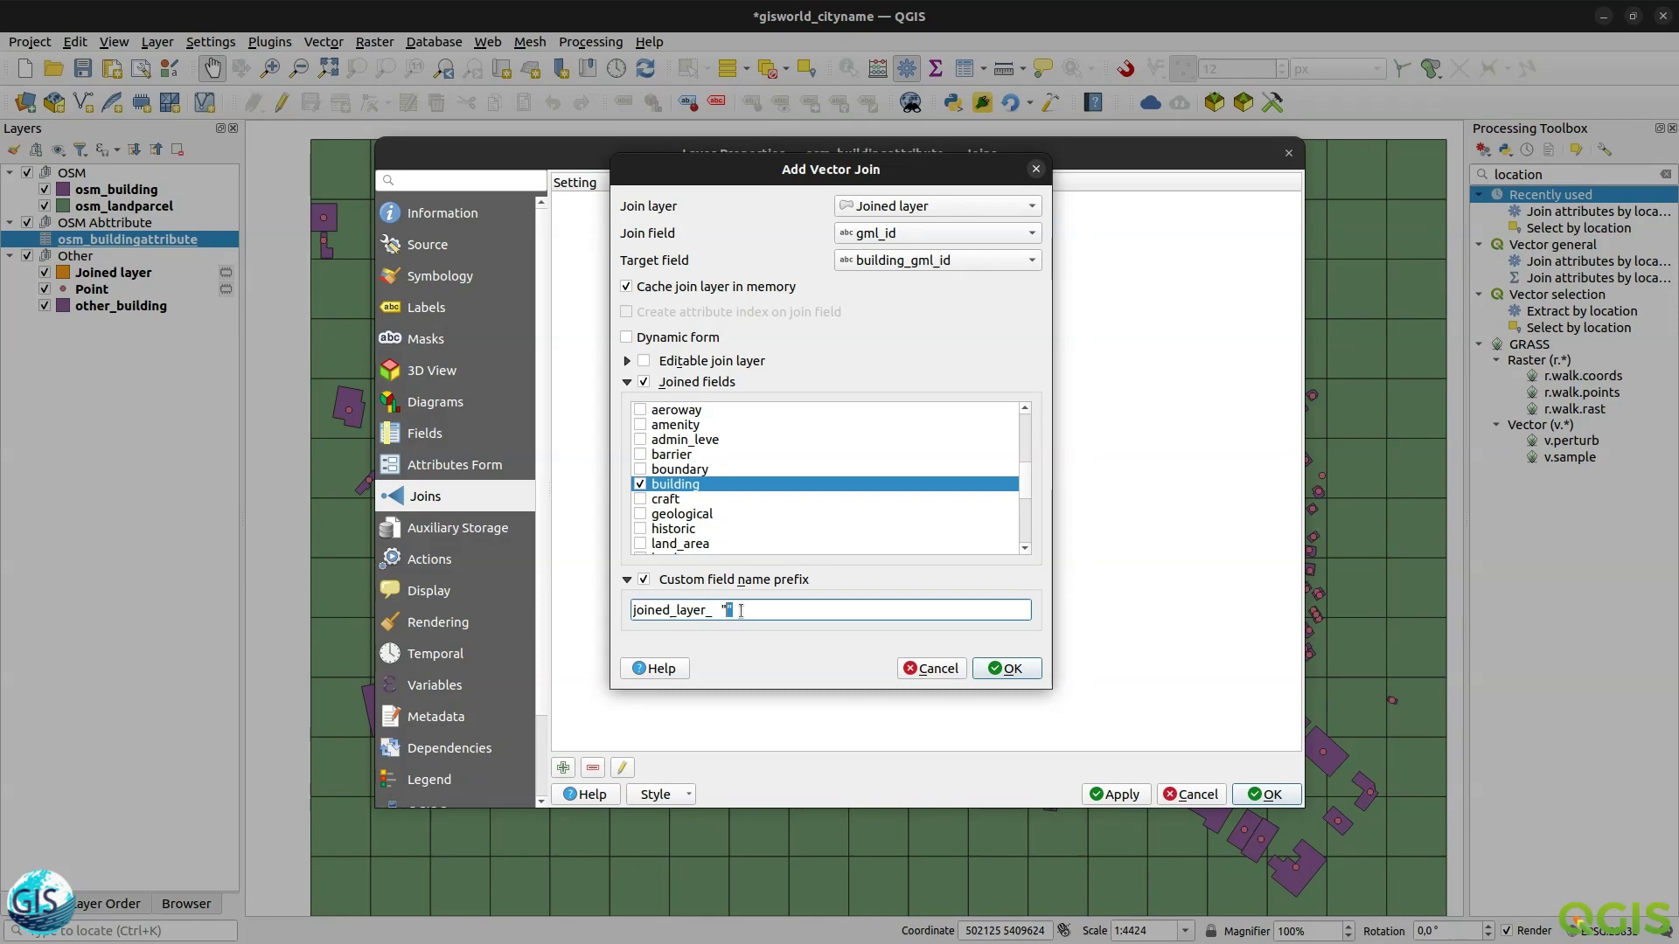
key("BackSpace")
type("\"")
key("BackSpace")
left_click(1006, 668)
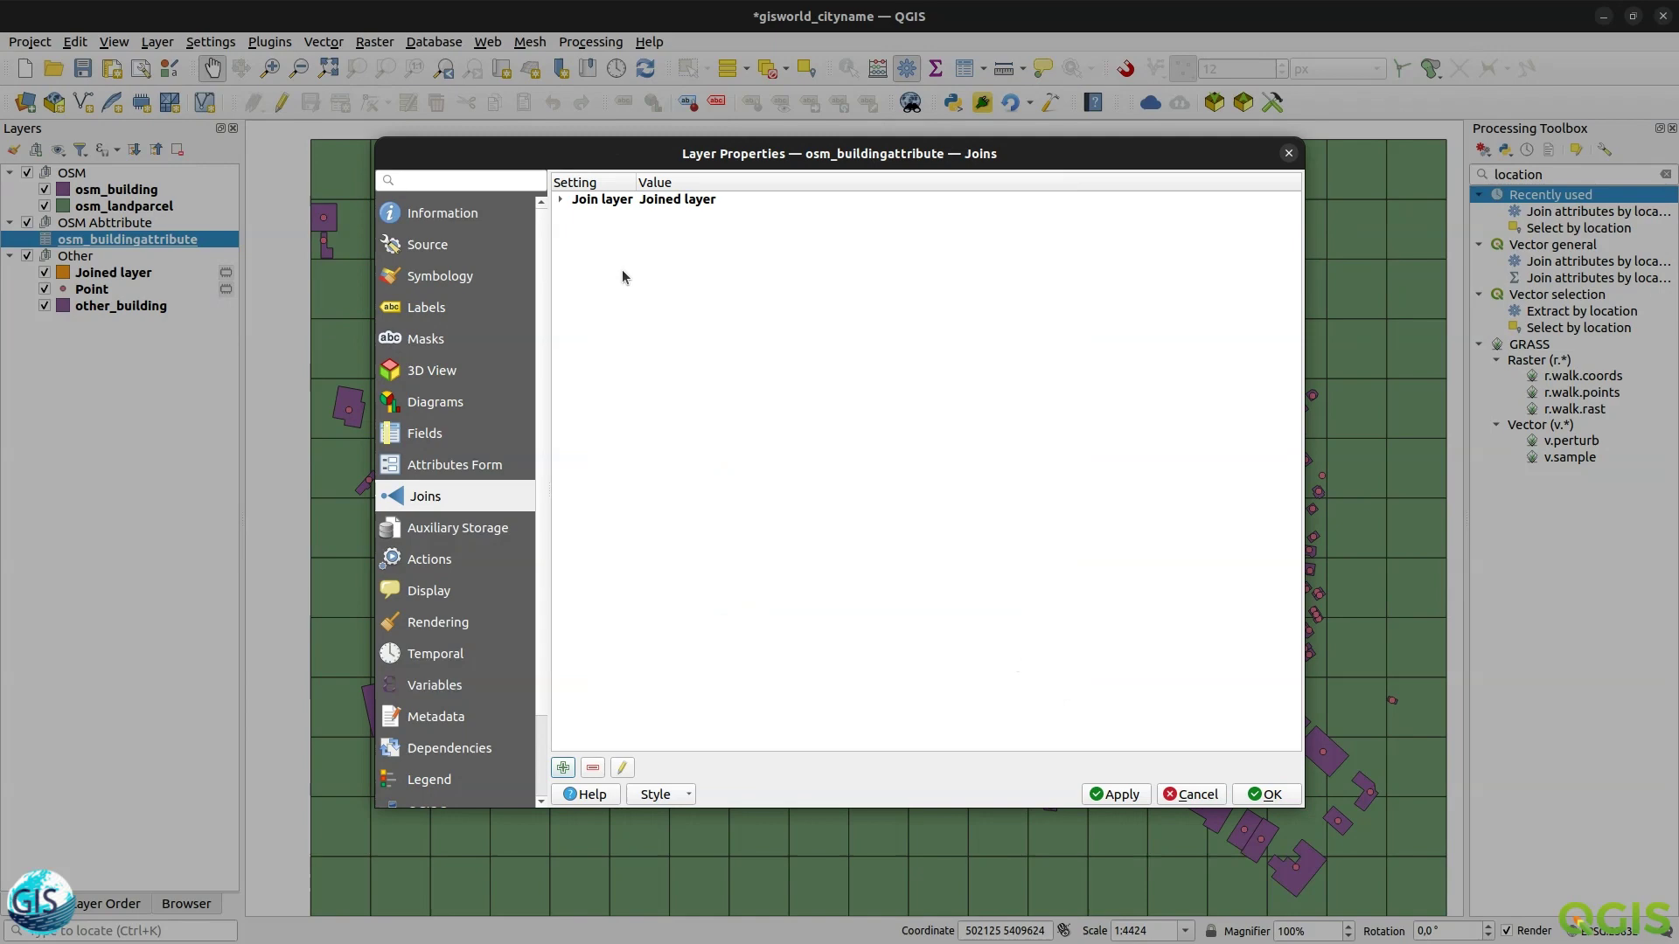
- Open the osm_buildingattribute attribute table and widen the joined_layer_building column
left_click(1264, 795)
right_click(128, 240)
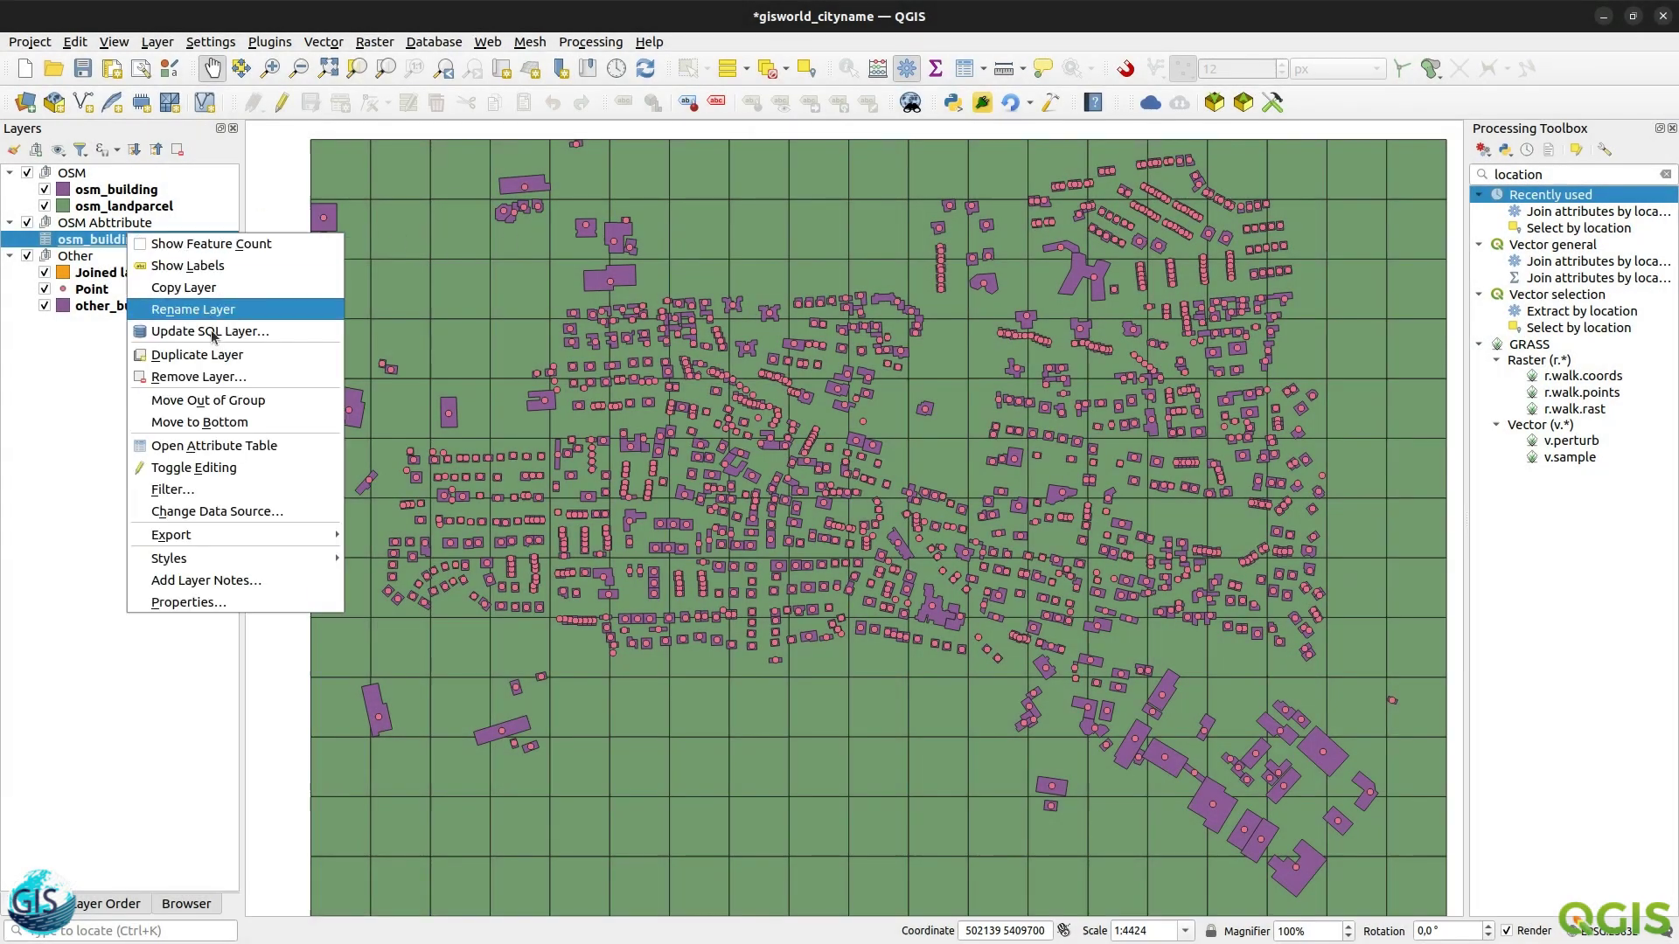
left_click(213, 446)
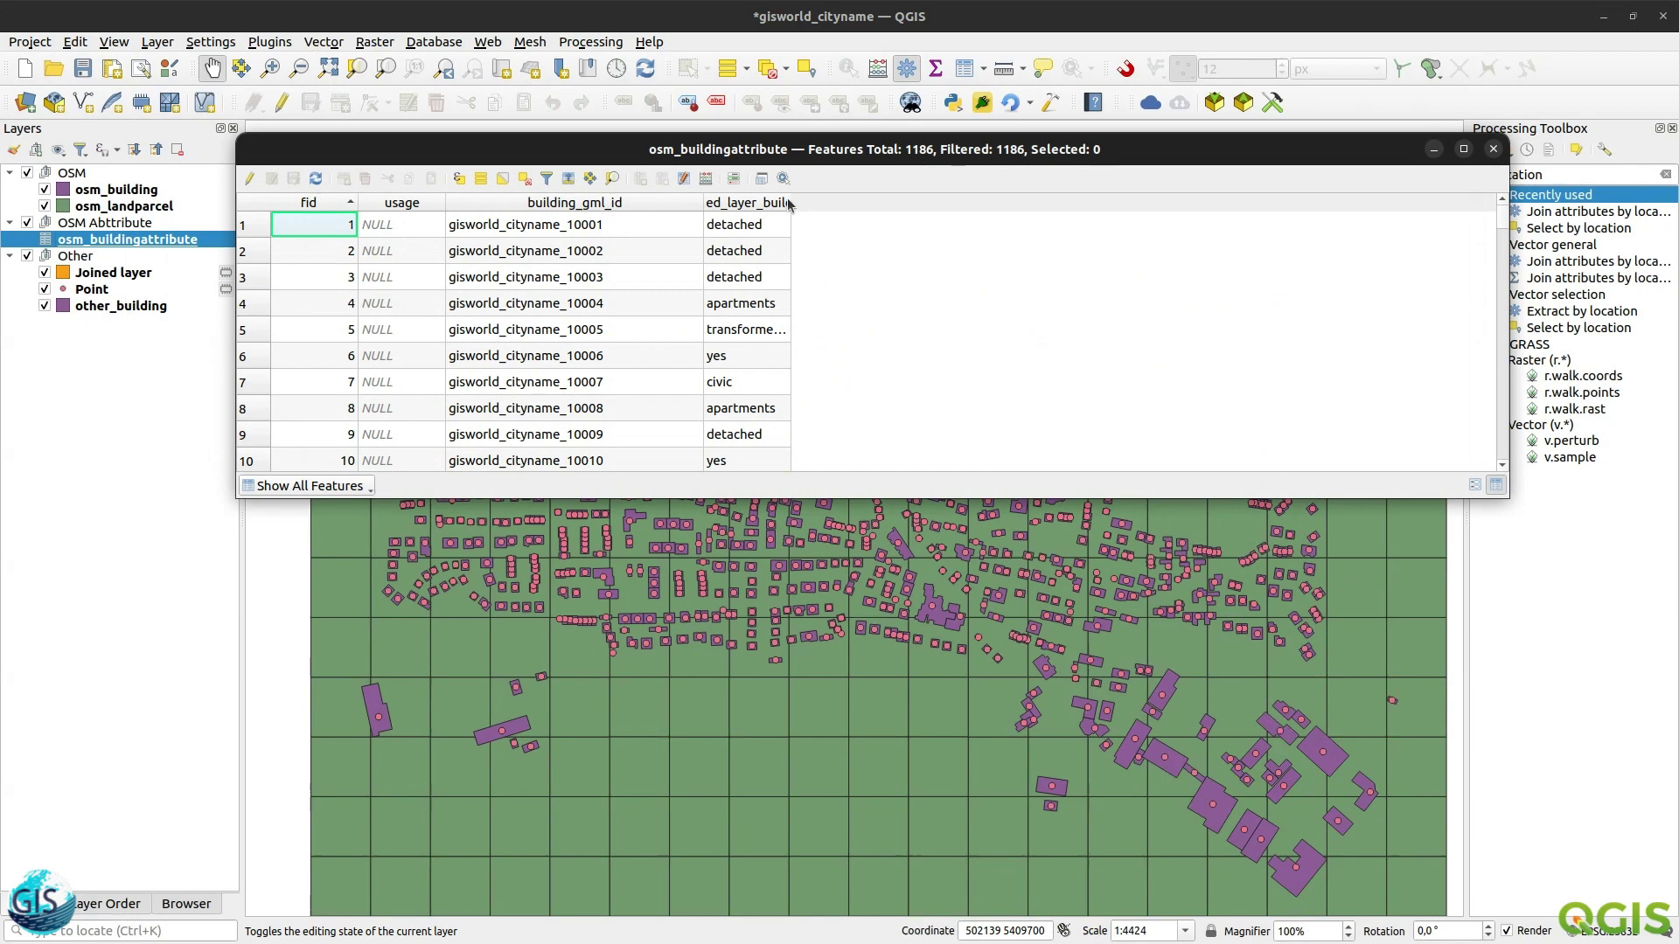
left_click_drag(791, 202, 955, 202)
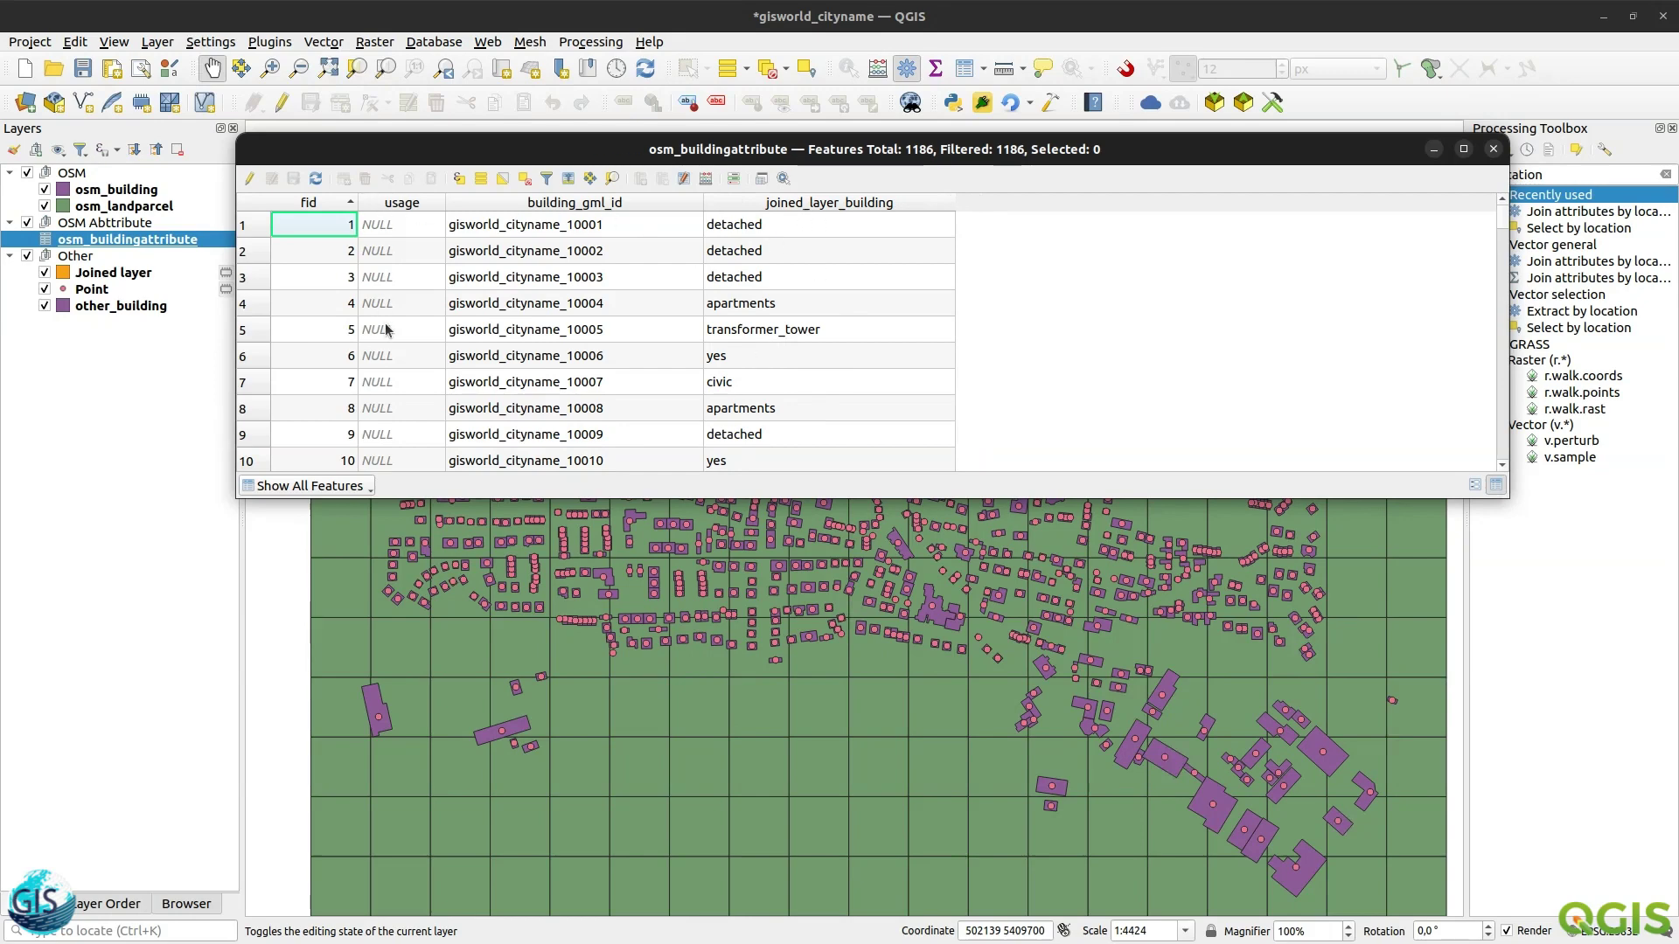
- Update the usage field with the expression "joined_layer_building" and save the edits
left_click(705, 180)
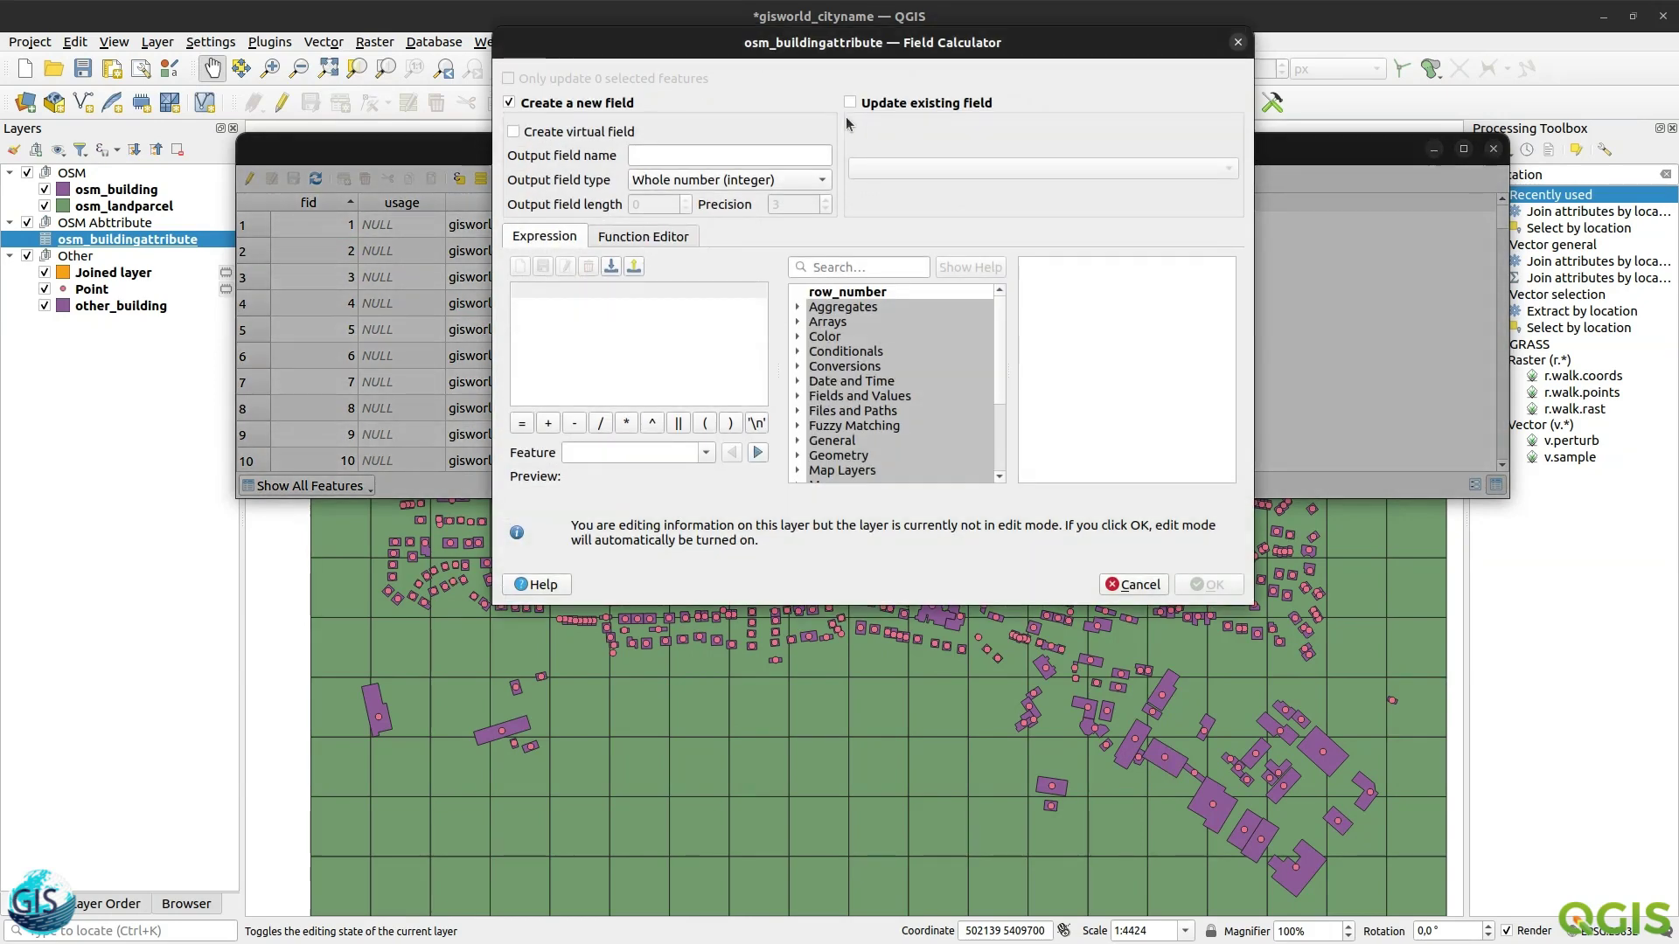
left_click(849, 102)
left_click(899, 175)
left_click(926, 213)
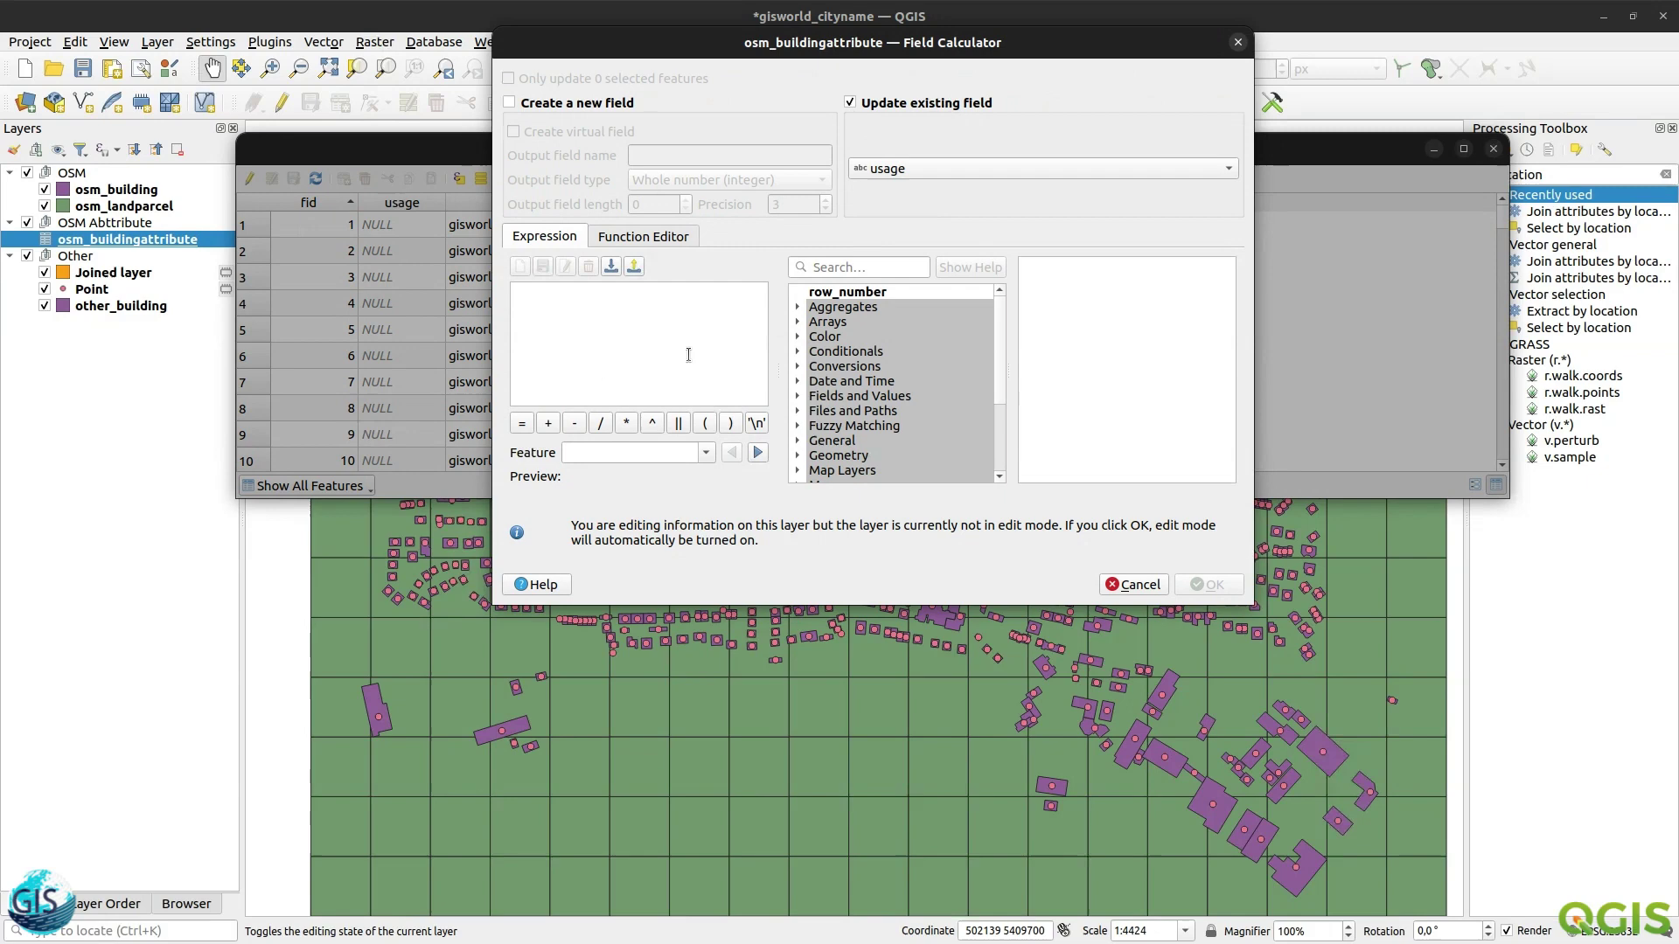
left_click(687, 361)
type("\"")
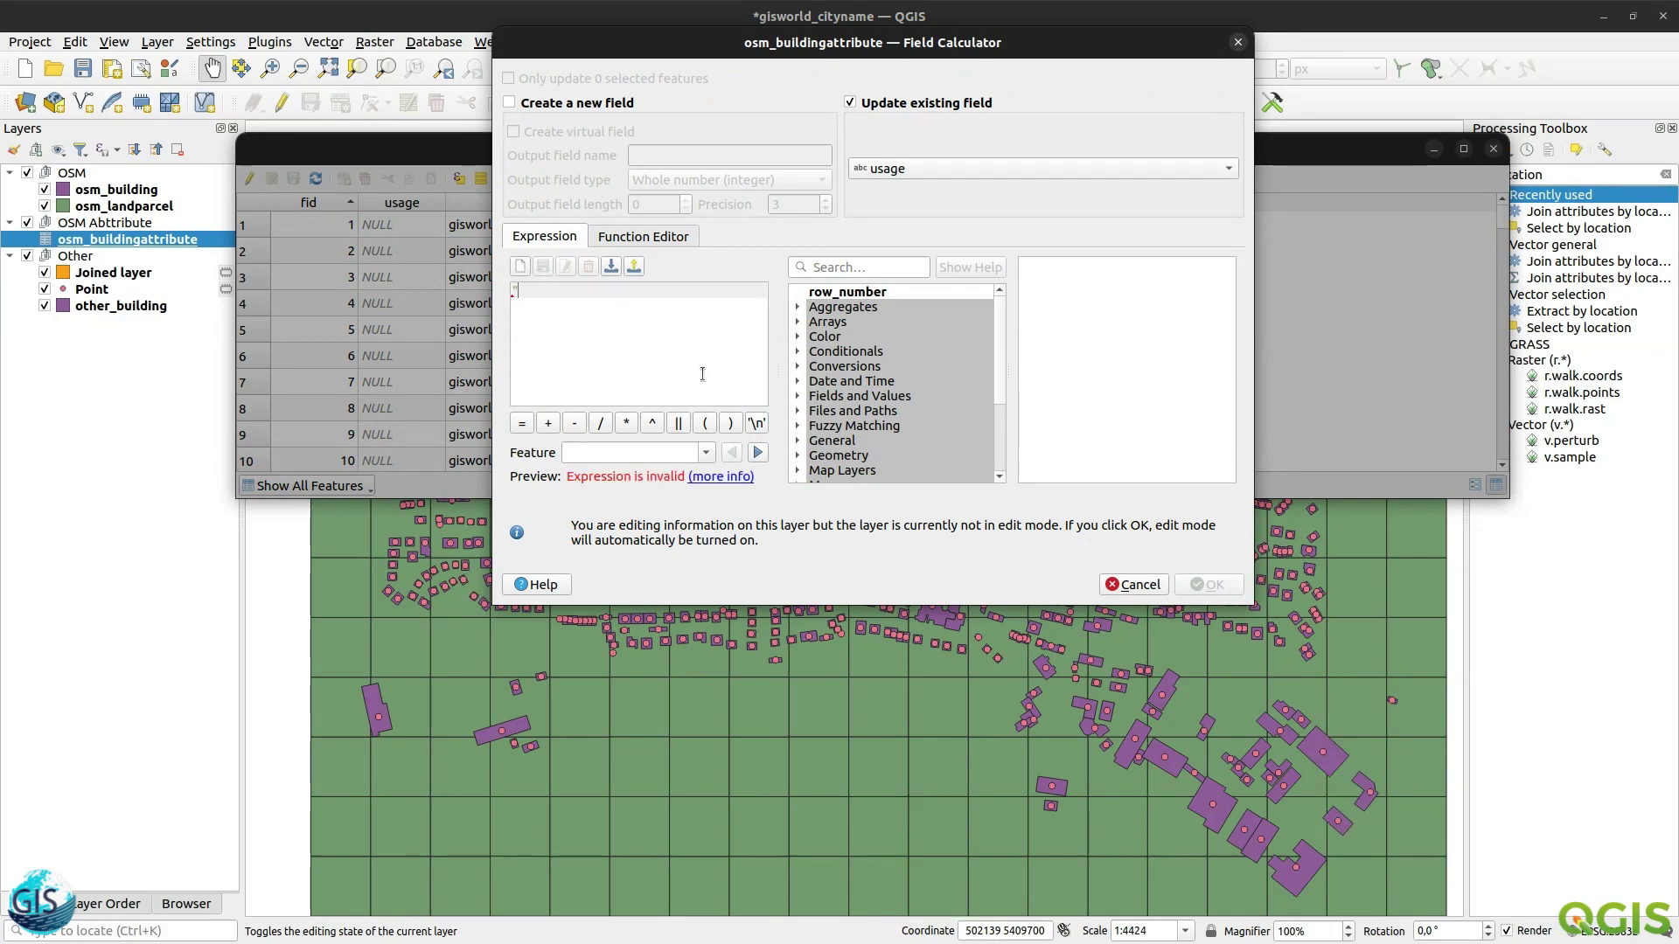
type("join")
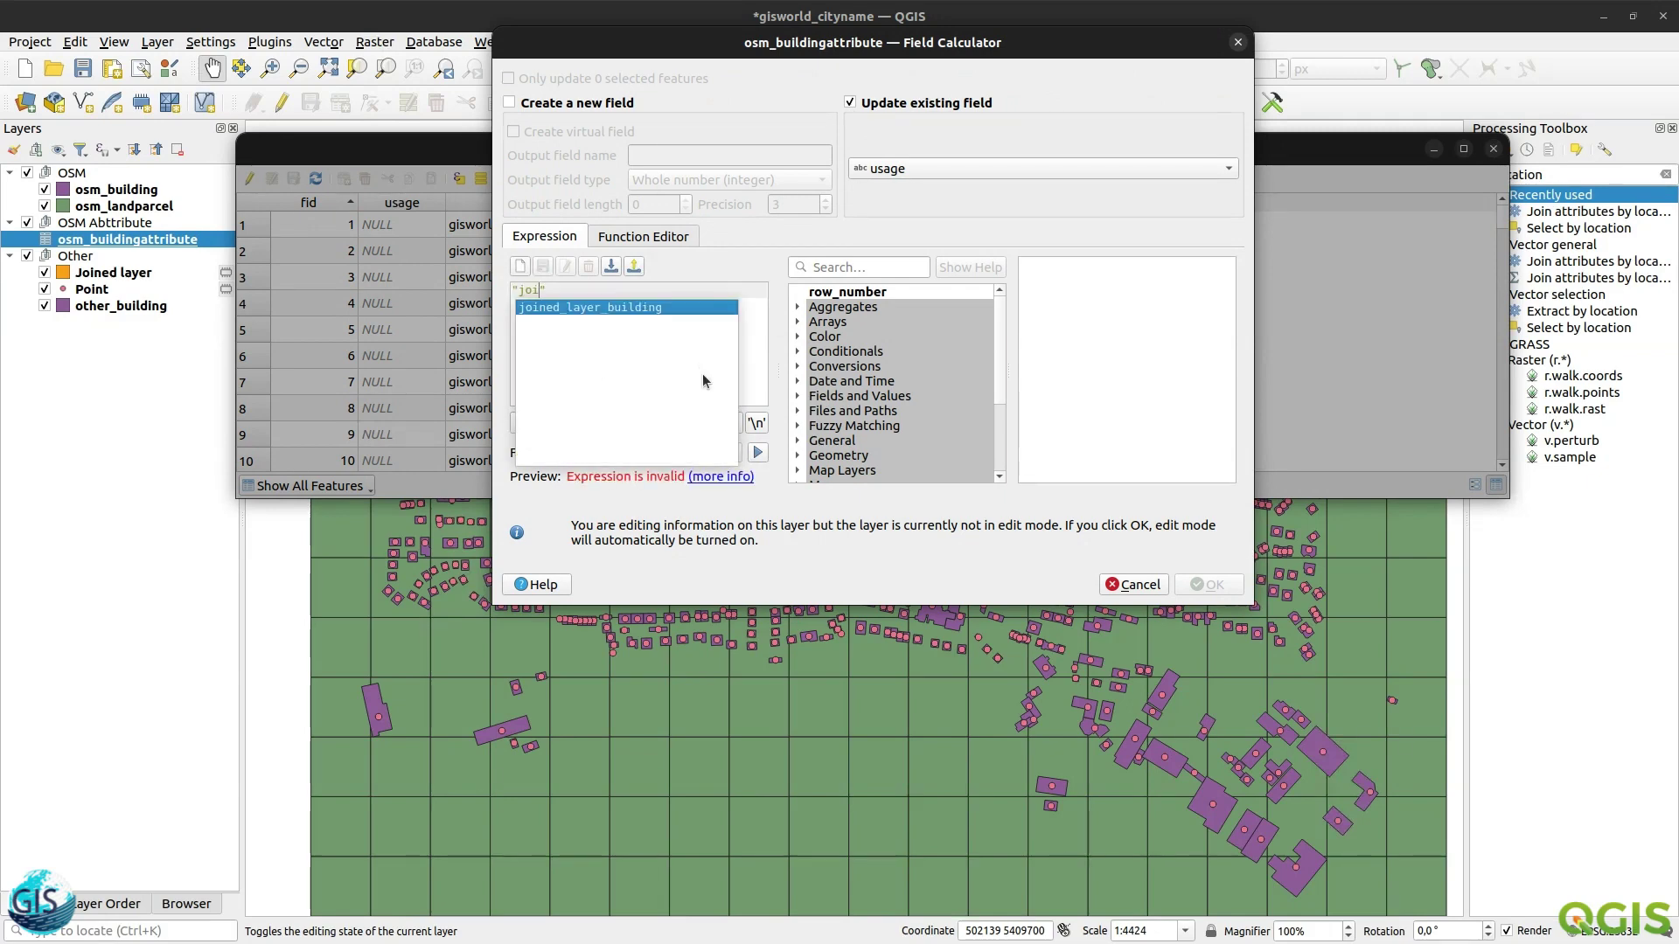
key("Return")
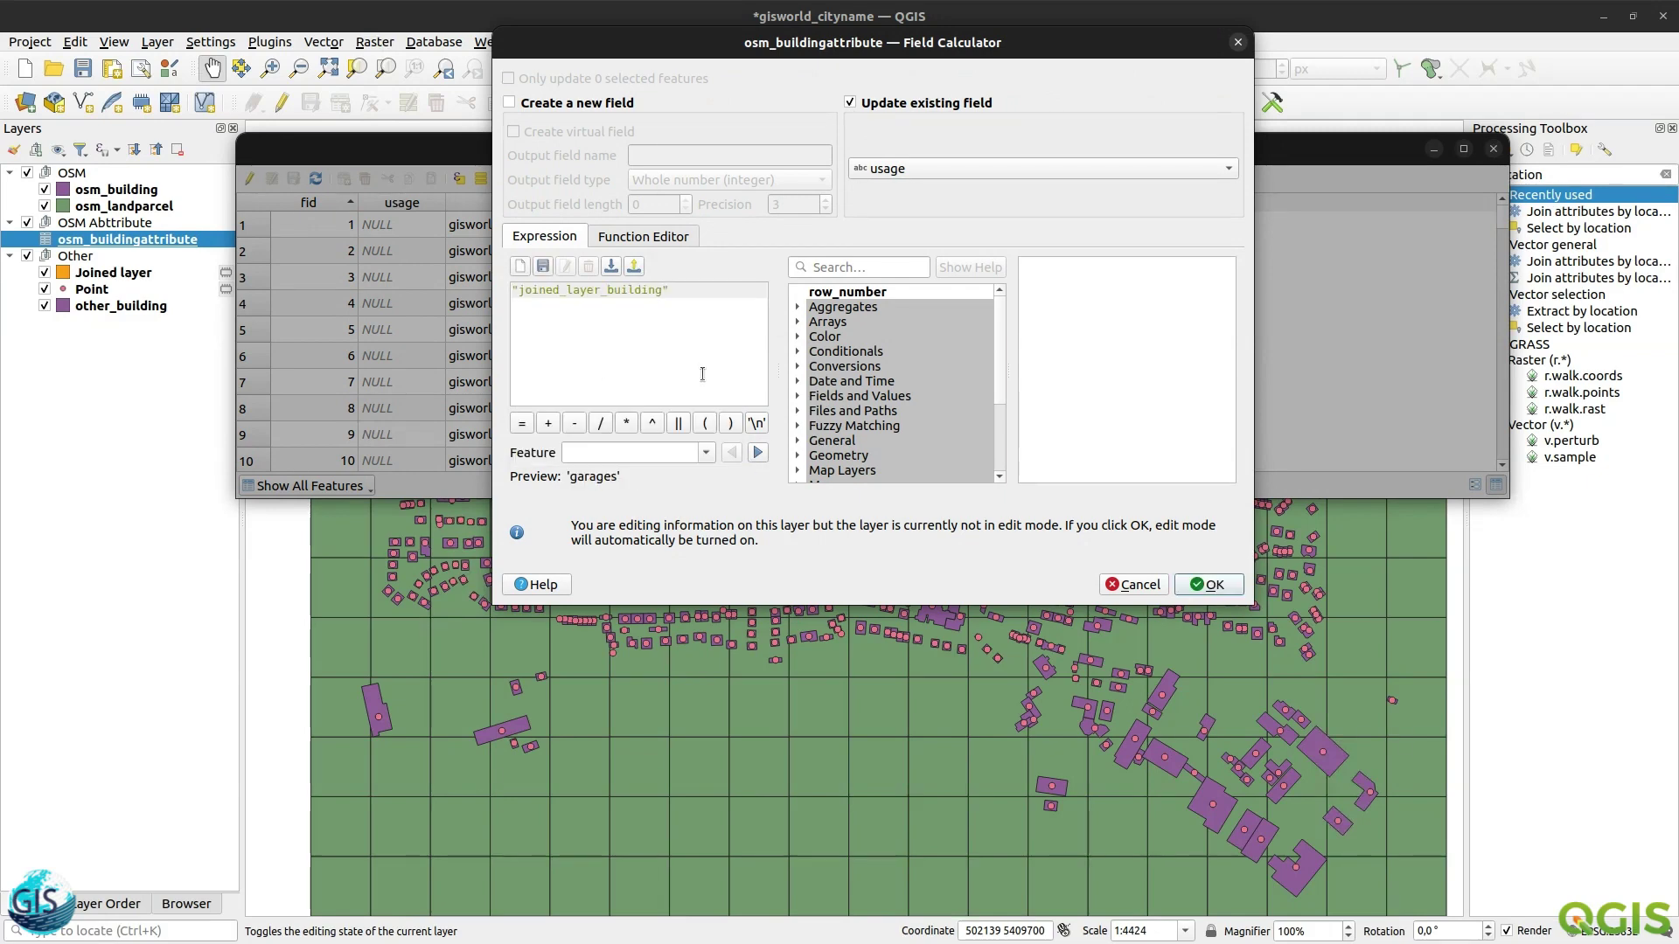
left_click(1210, 585)
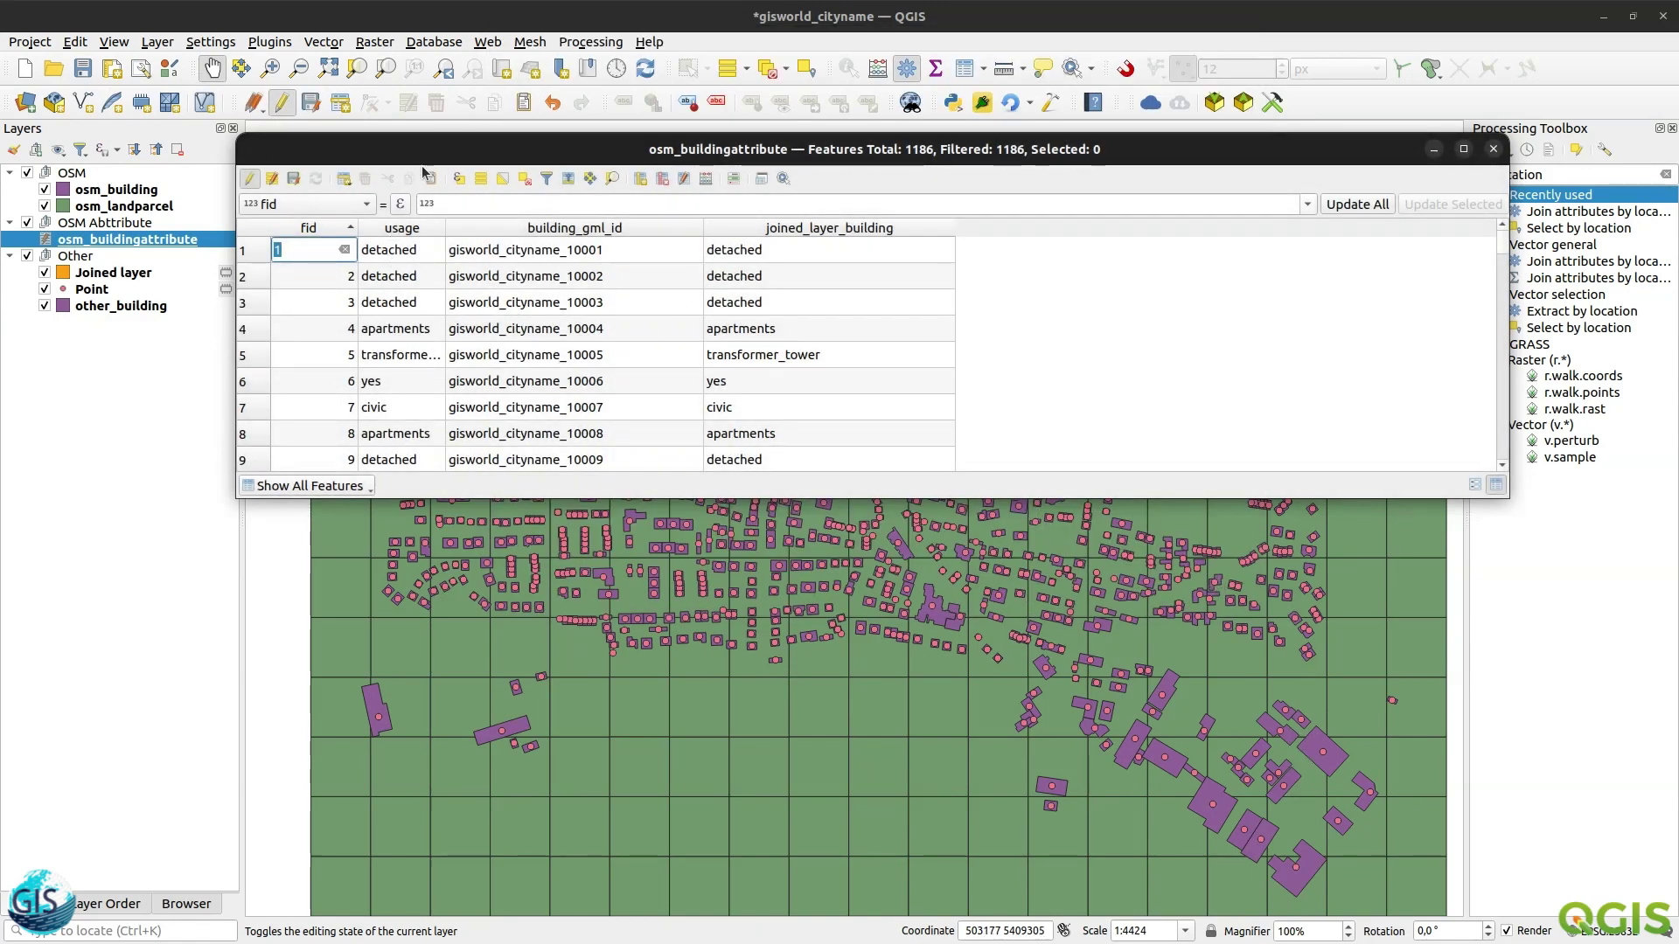
left_click(293, 178)
- Stop editing, close the table, and delete the Joined layer join in osm_buildingattribute's Joins
left_click(249, 179)
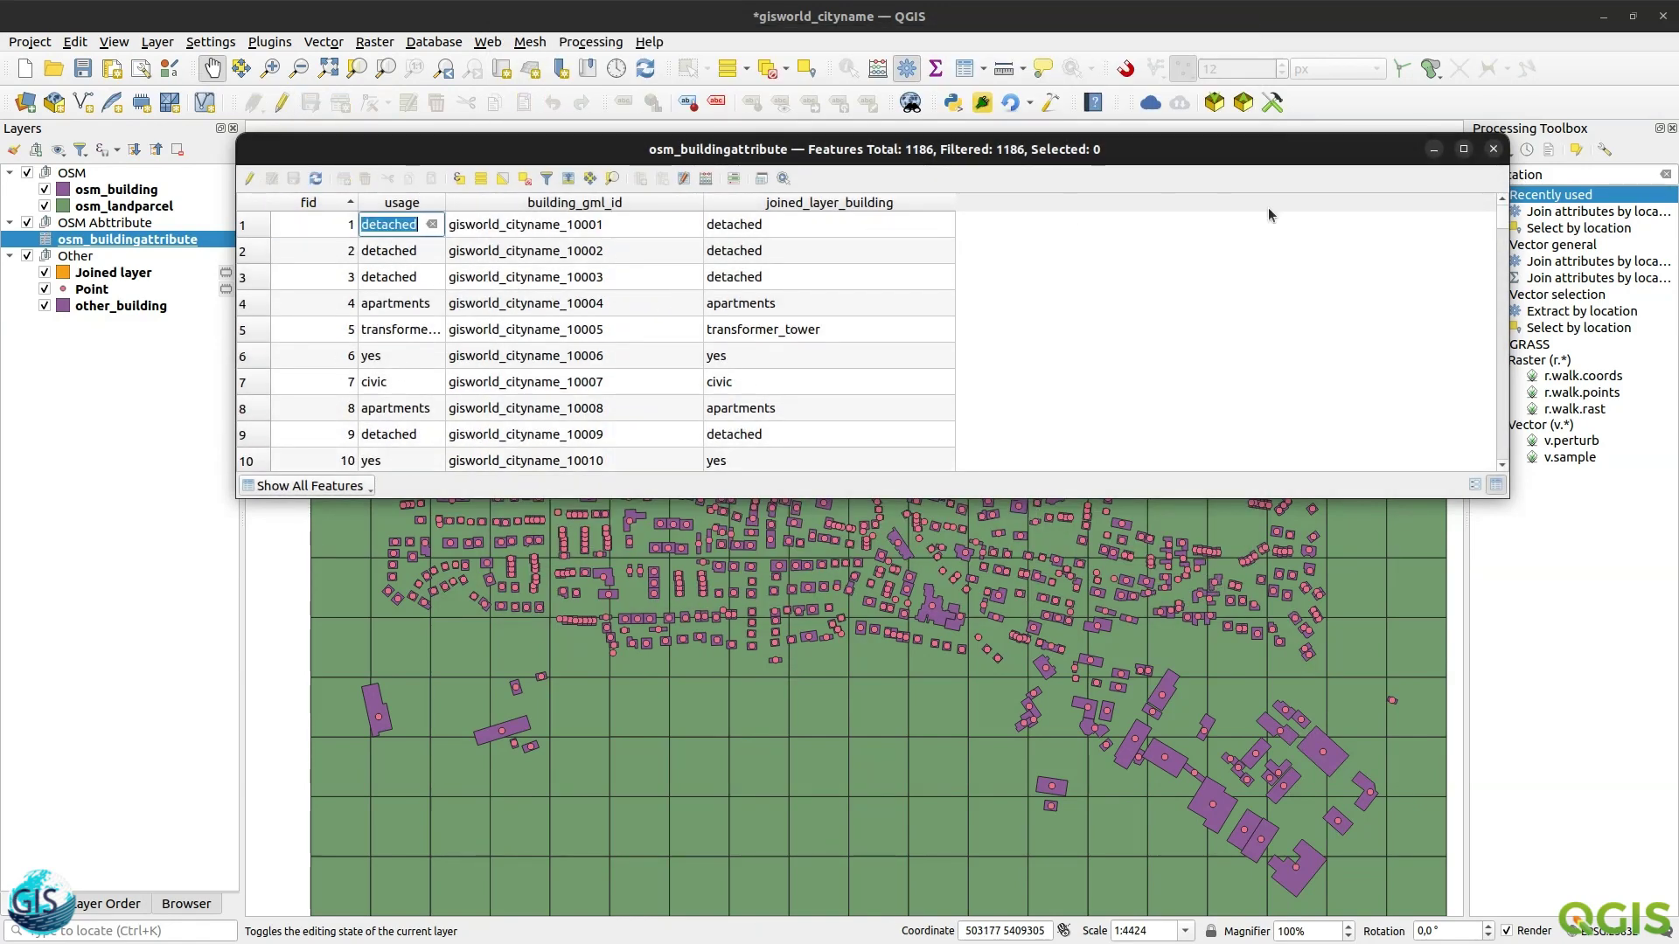
left_click(1491, 150)
double_click(98, 244)
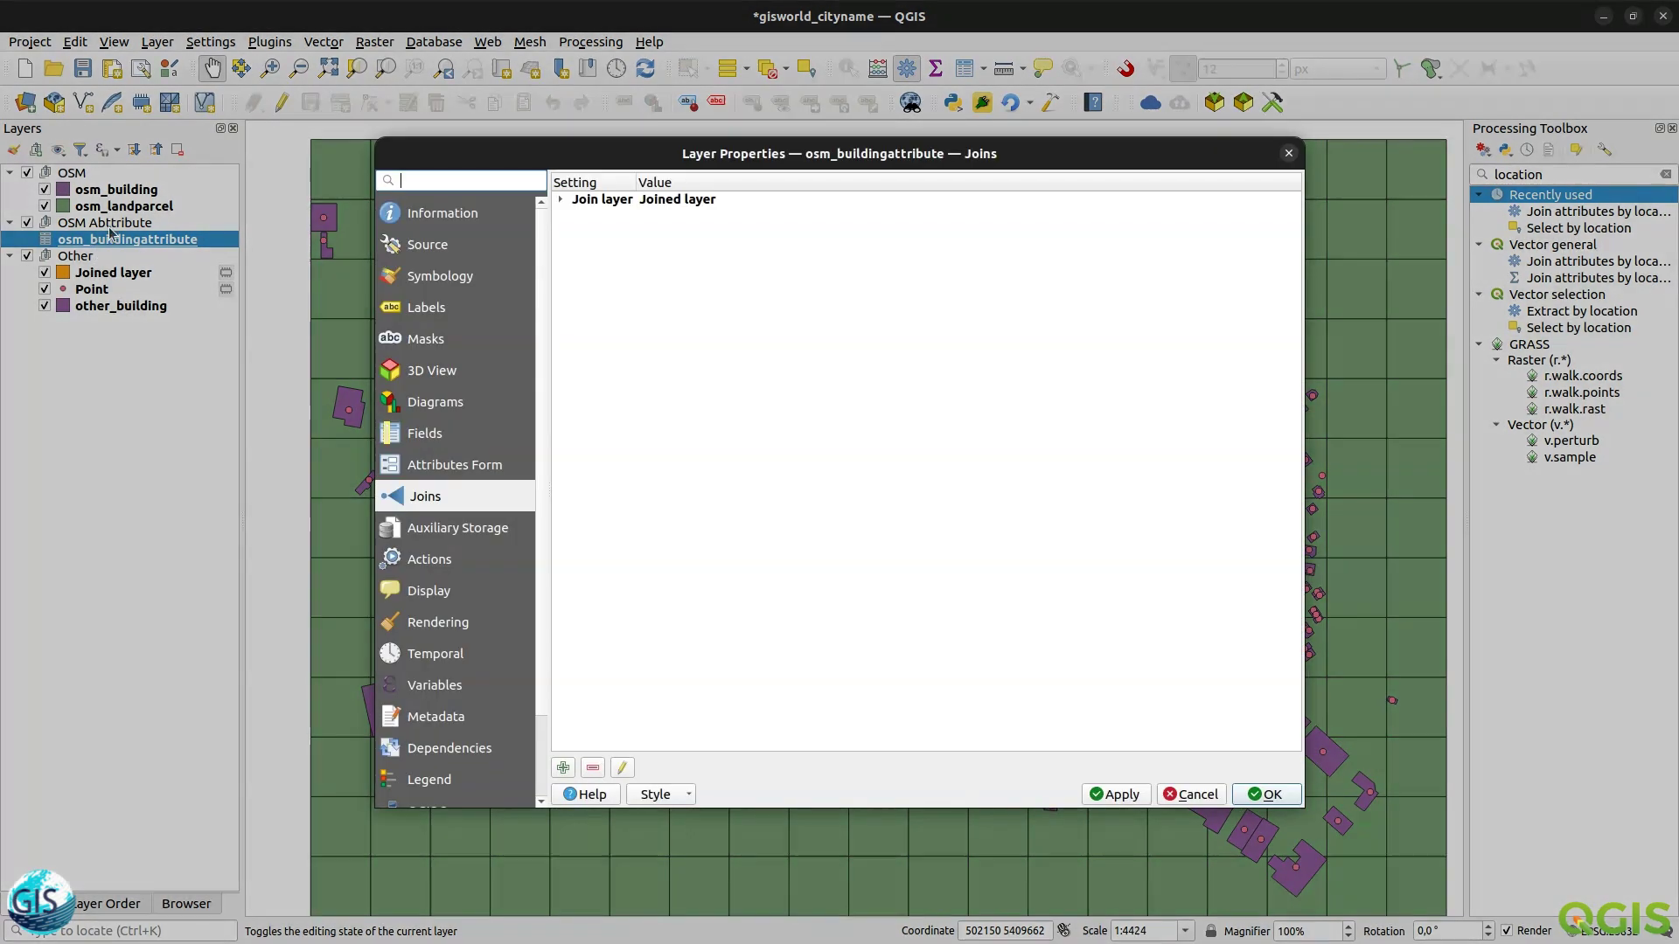
left_click(586, 200)
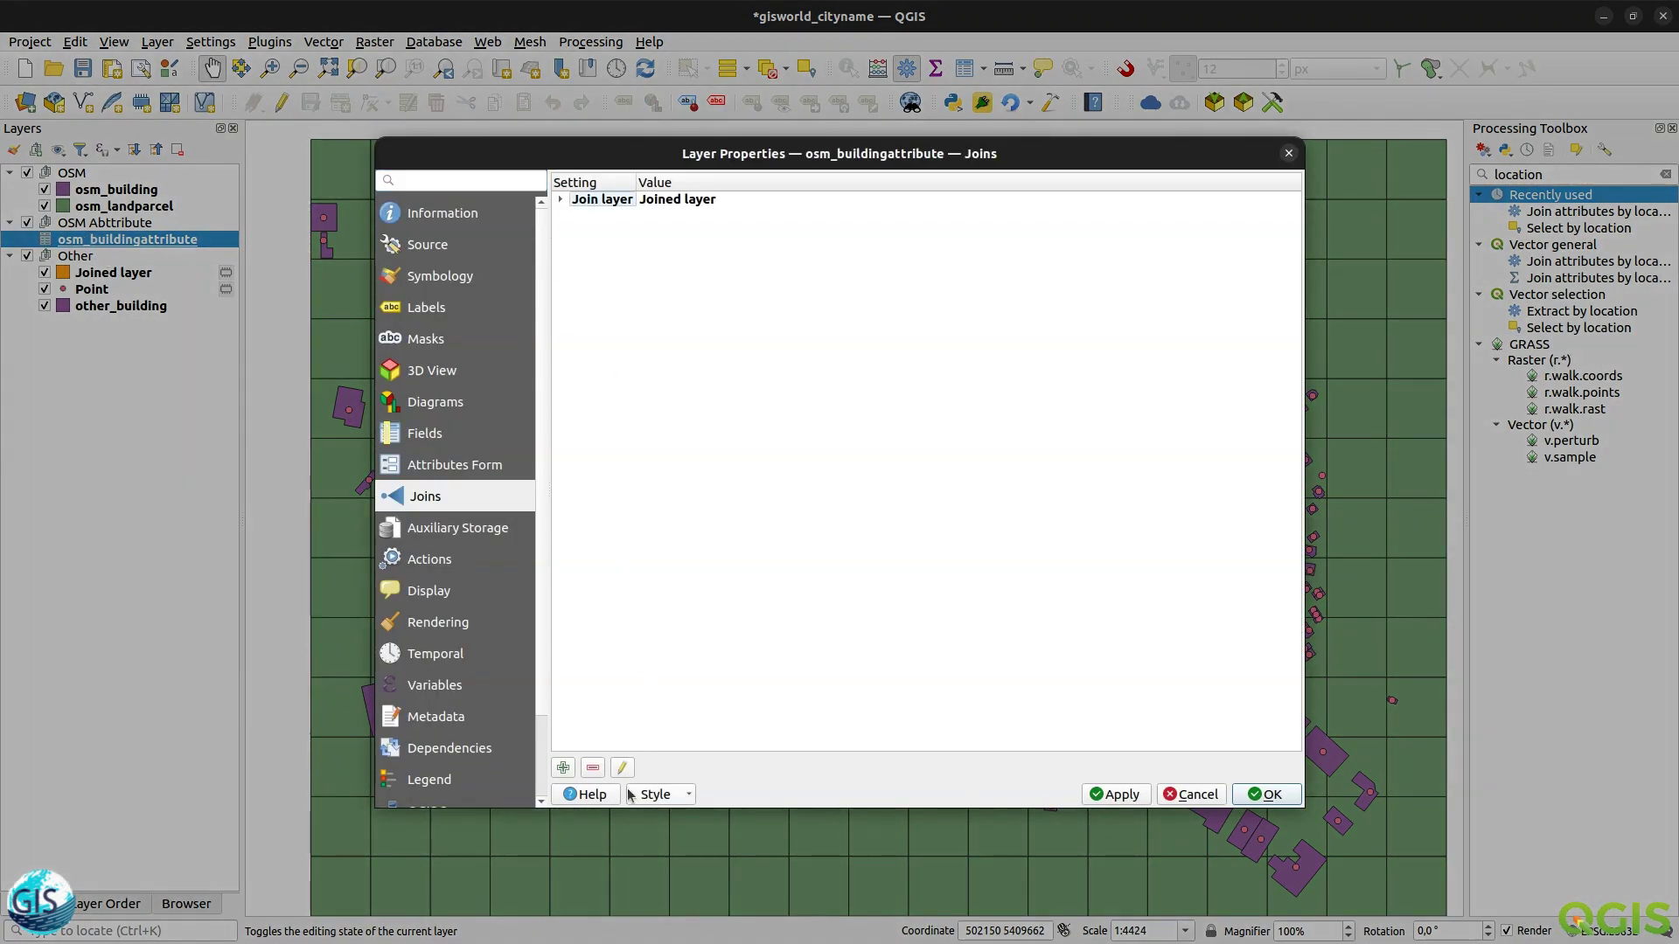
left_click(560, 201)
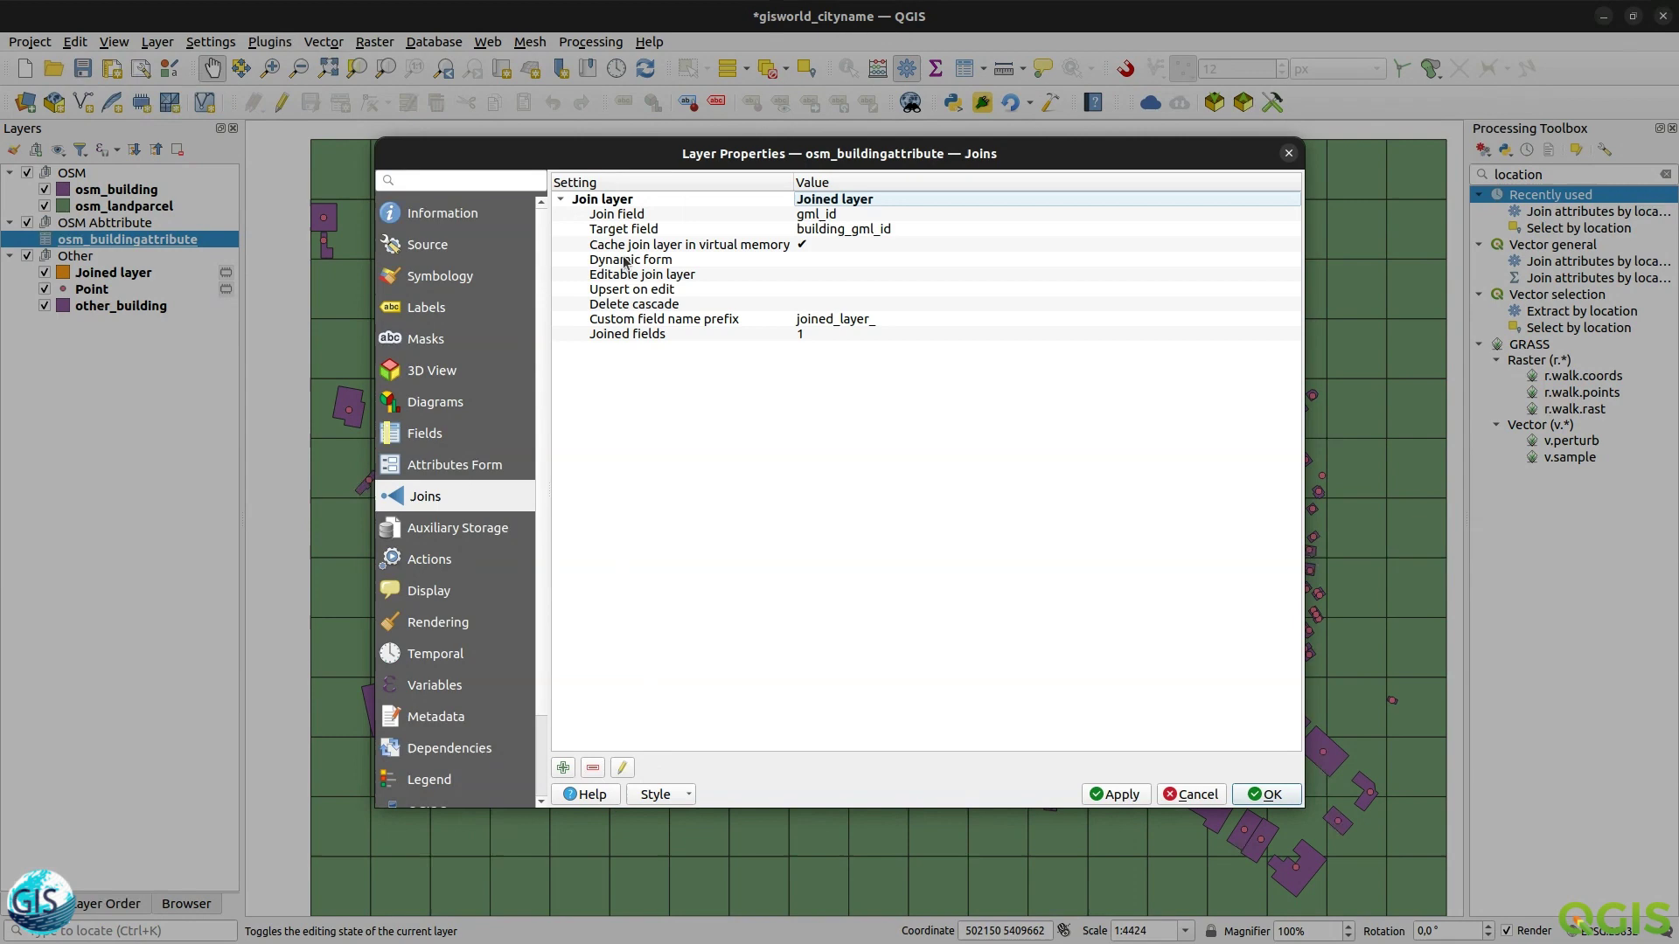
left_click(594, 767)
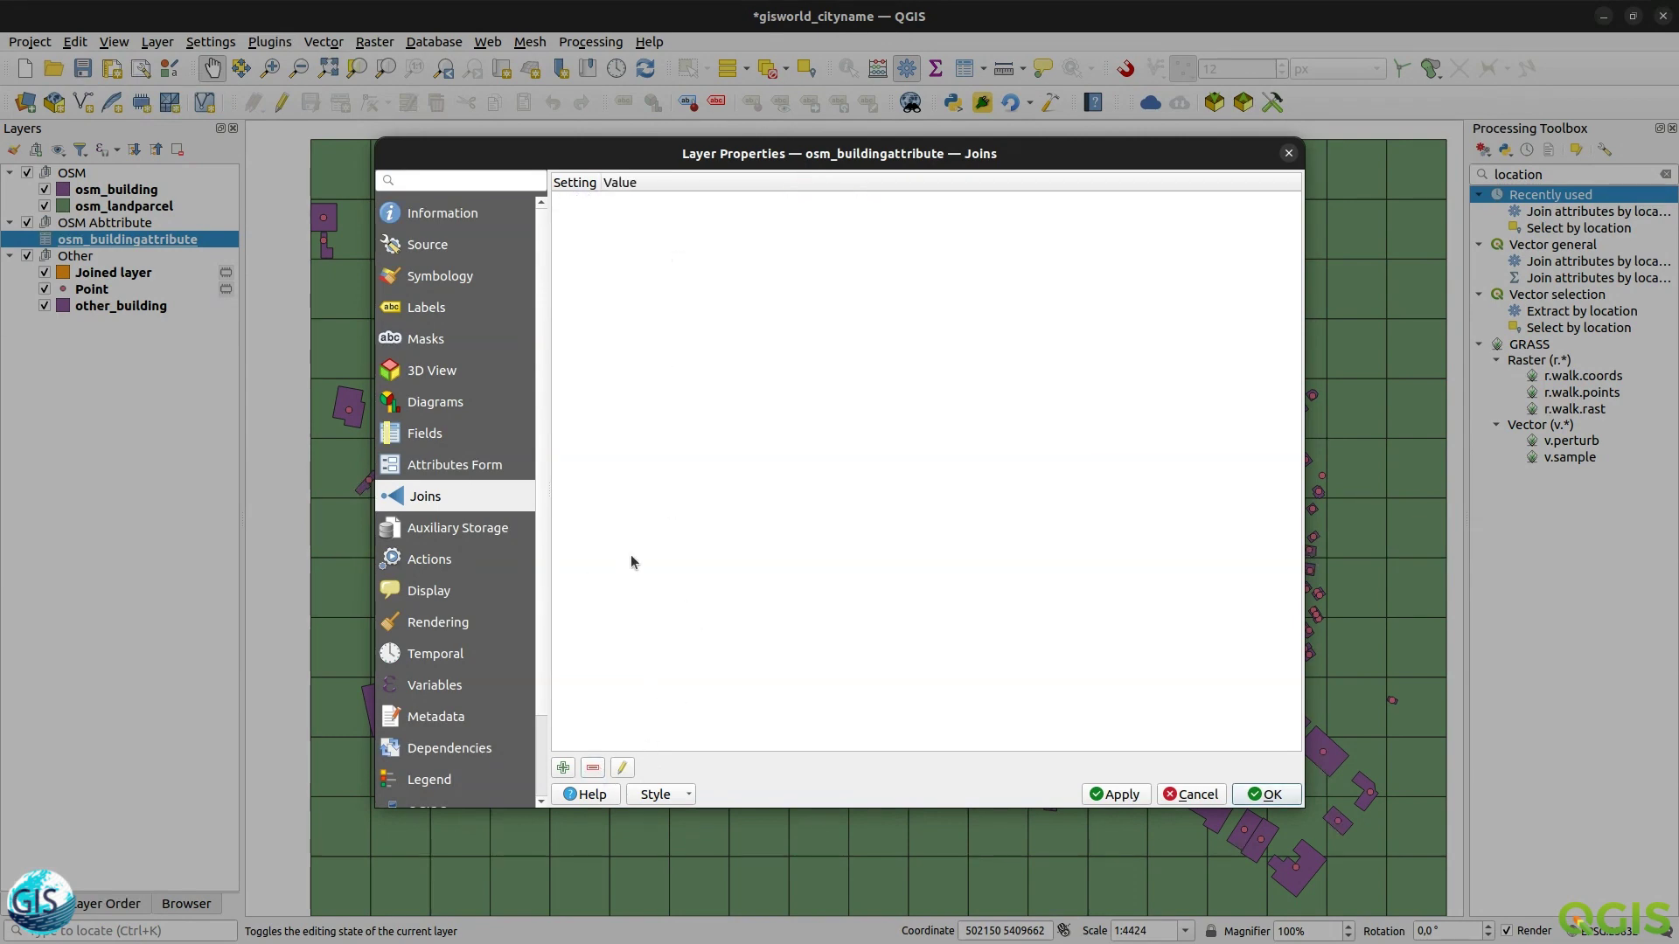
- Remove the Other group with Joined layer, Point and other_building, then save the project
left_click(1266, 794)
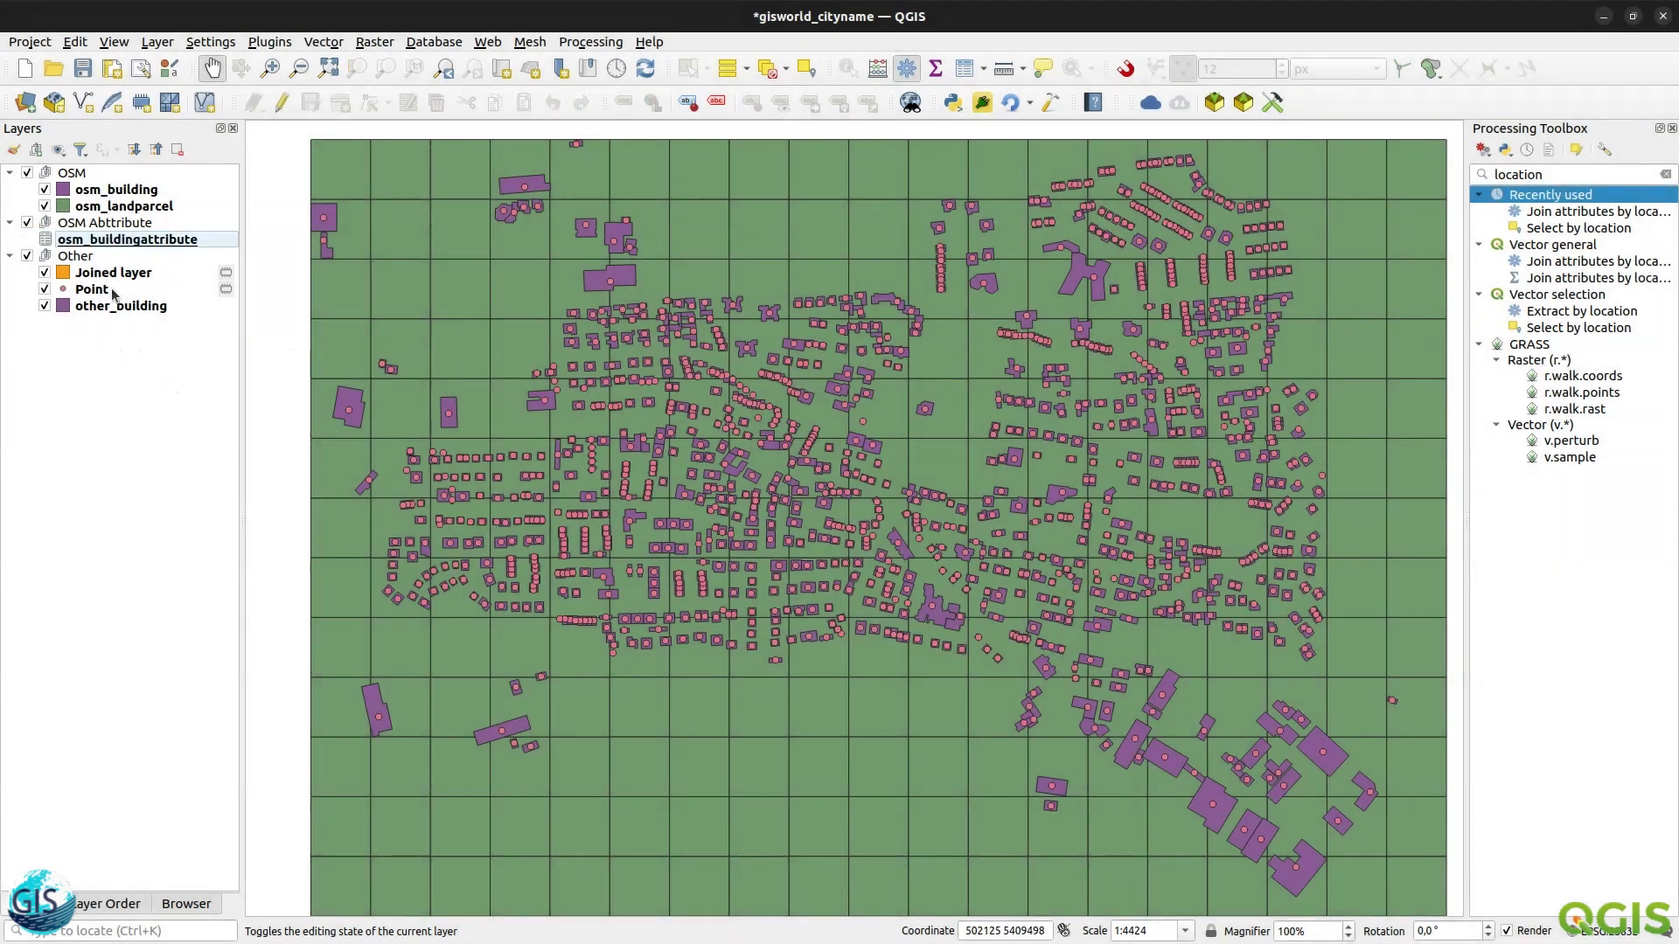
left_click(96, 258)
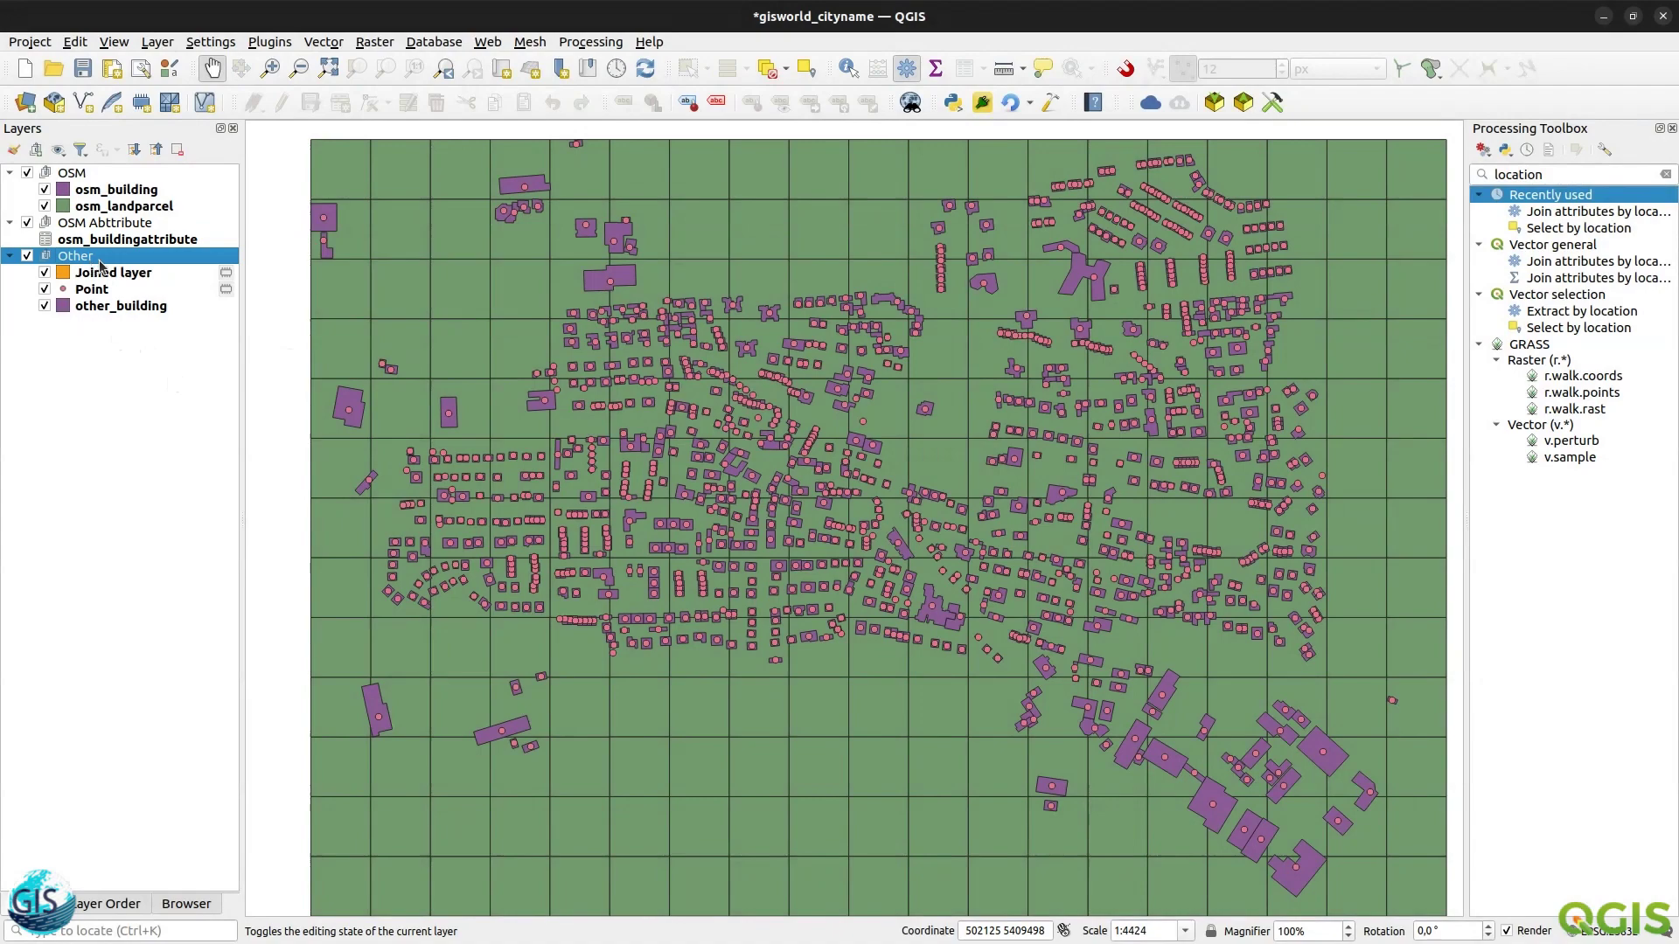
left_click(177, 149)
left_click(913, 513)
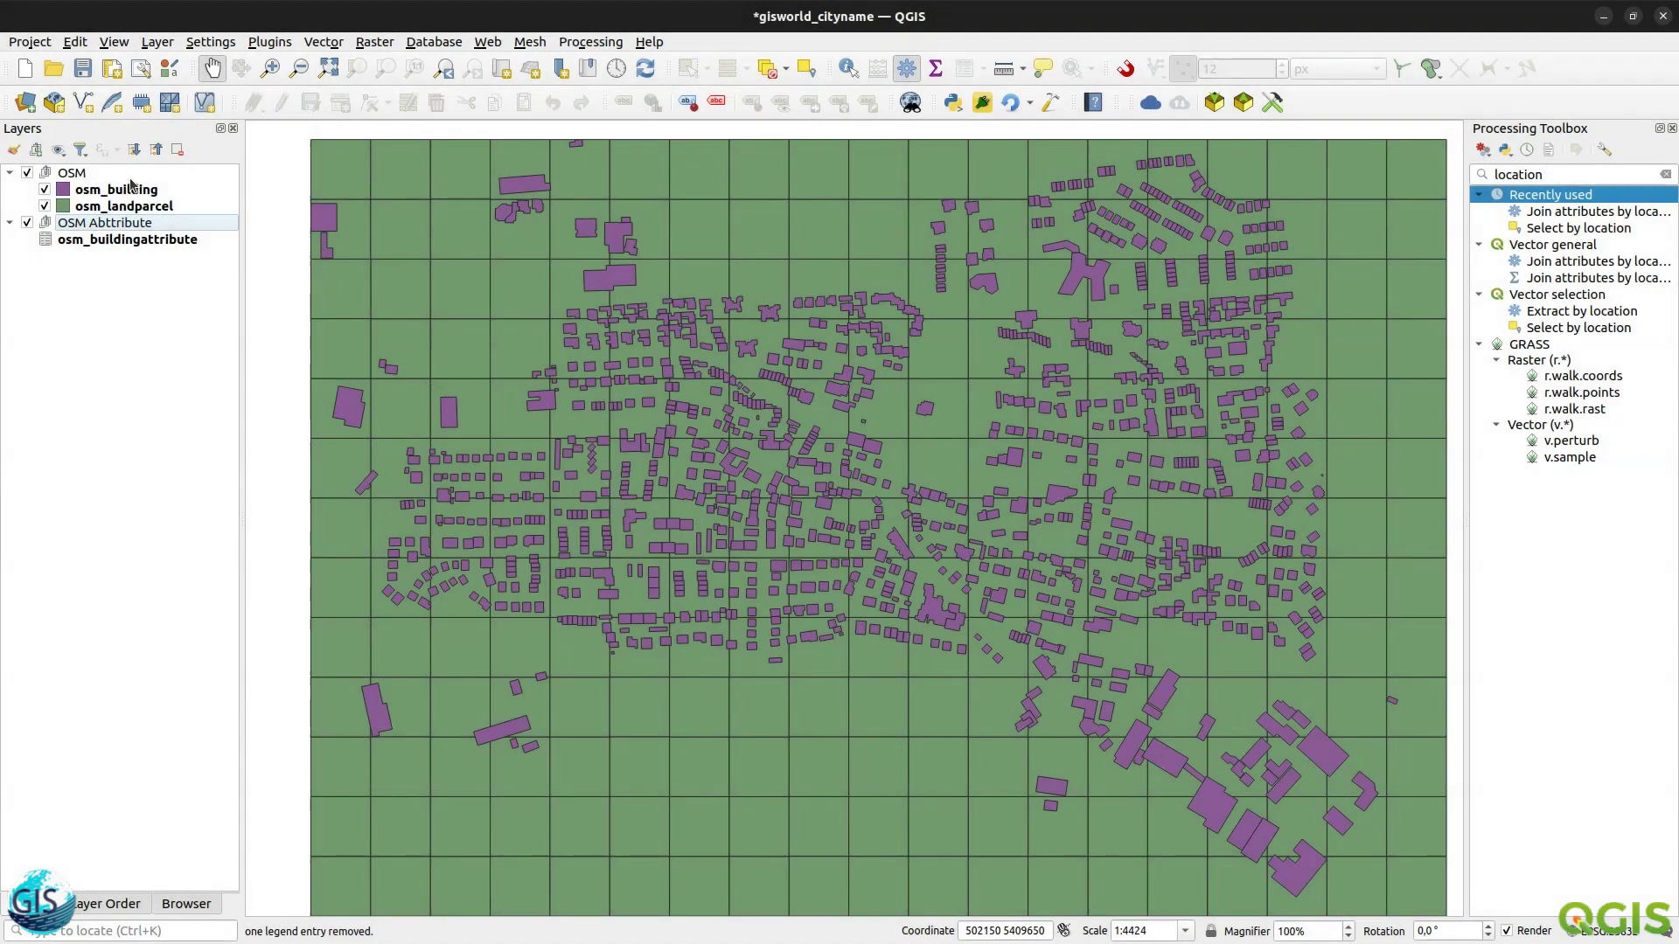
left_click(84, 69)
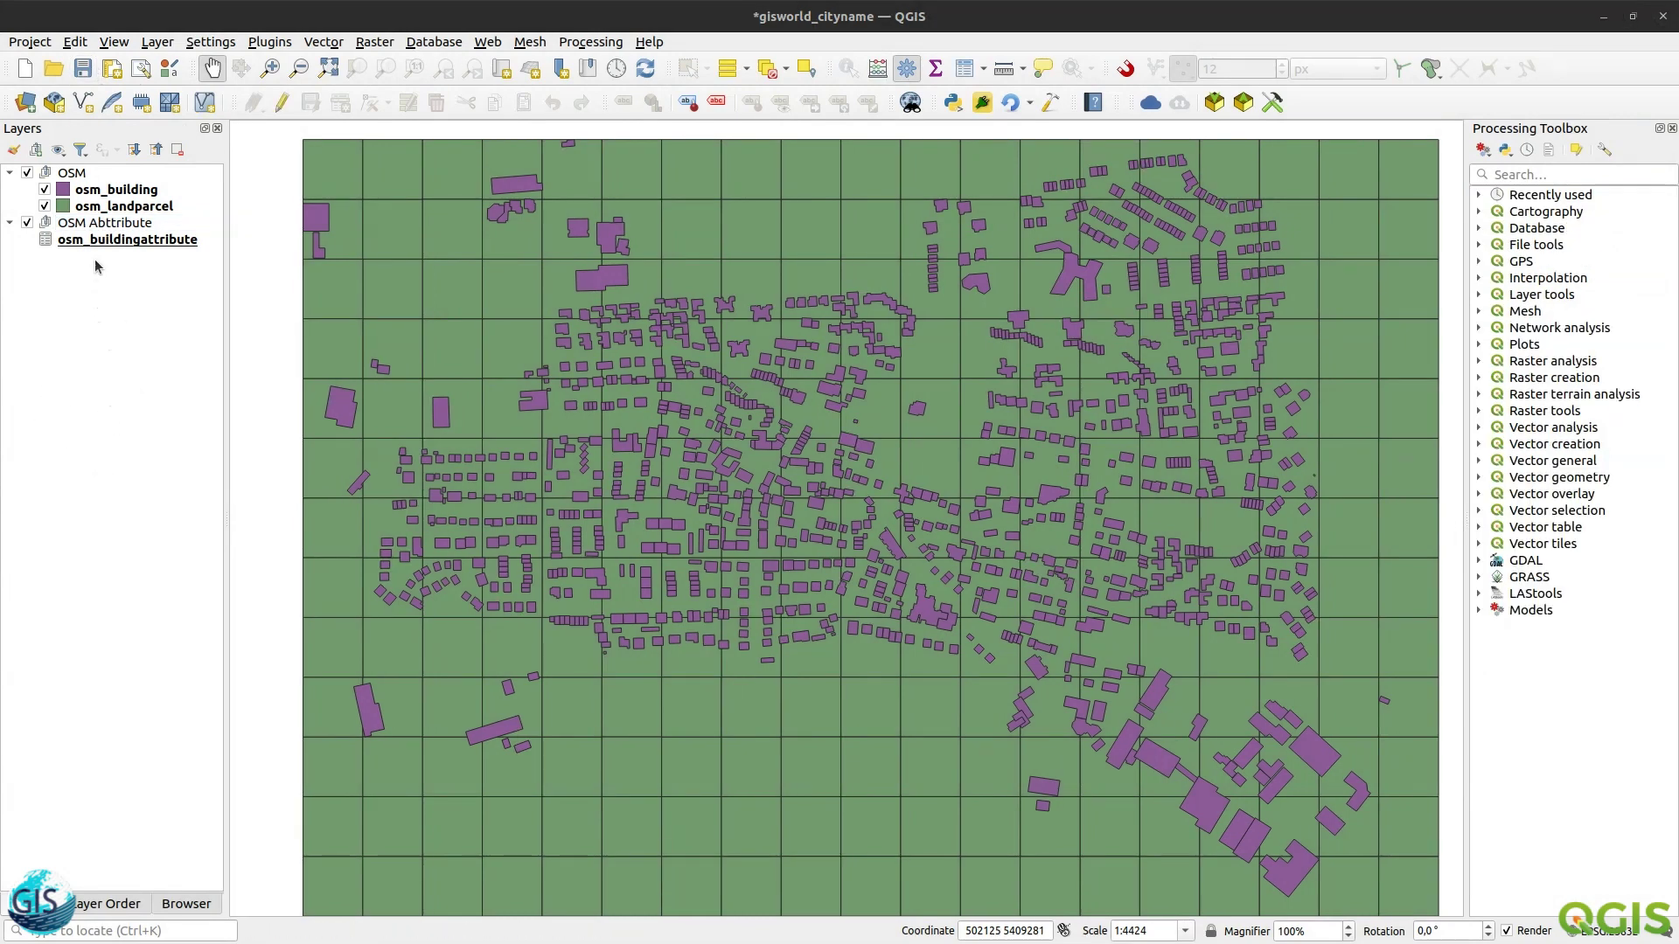
- Add a Date & Time field craeted_time to osm_buildingattribute, calculated as now()
double_click(92, 245)
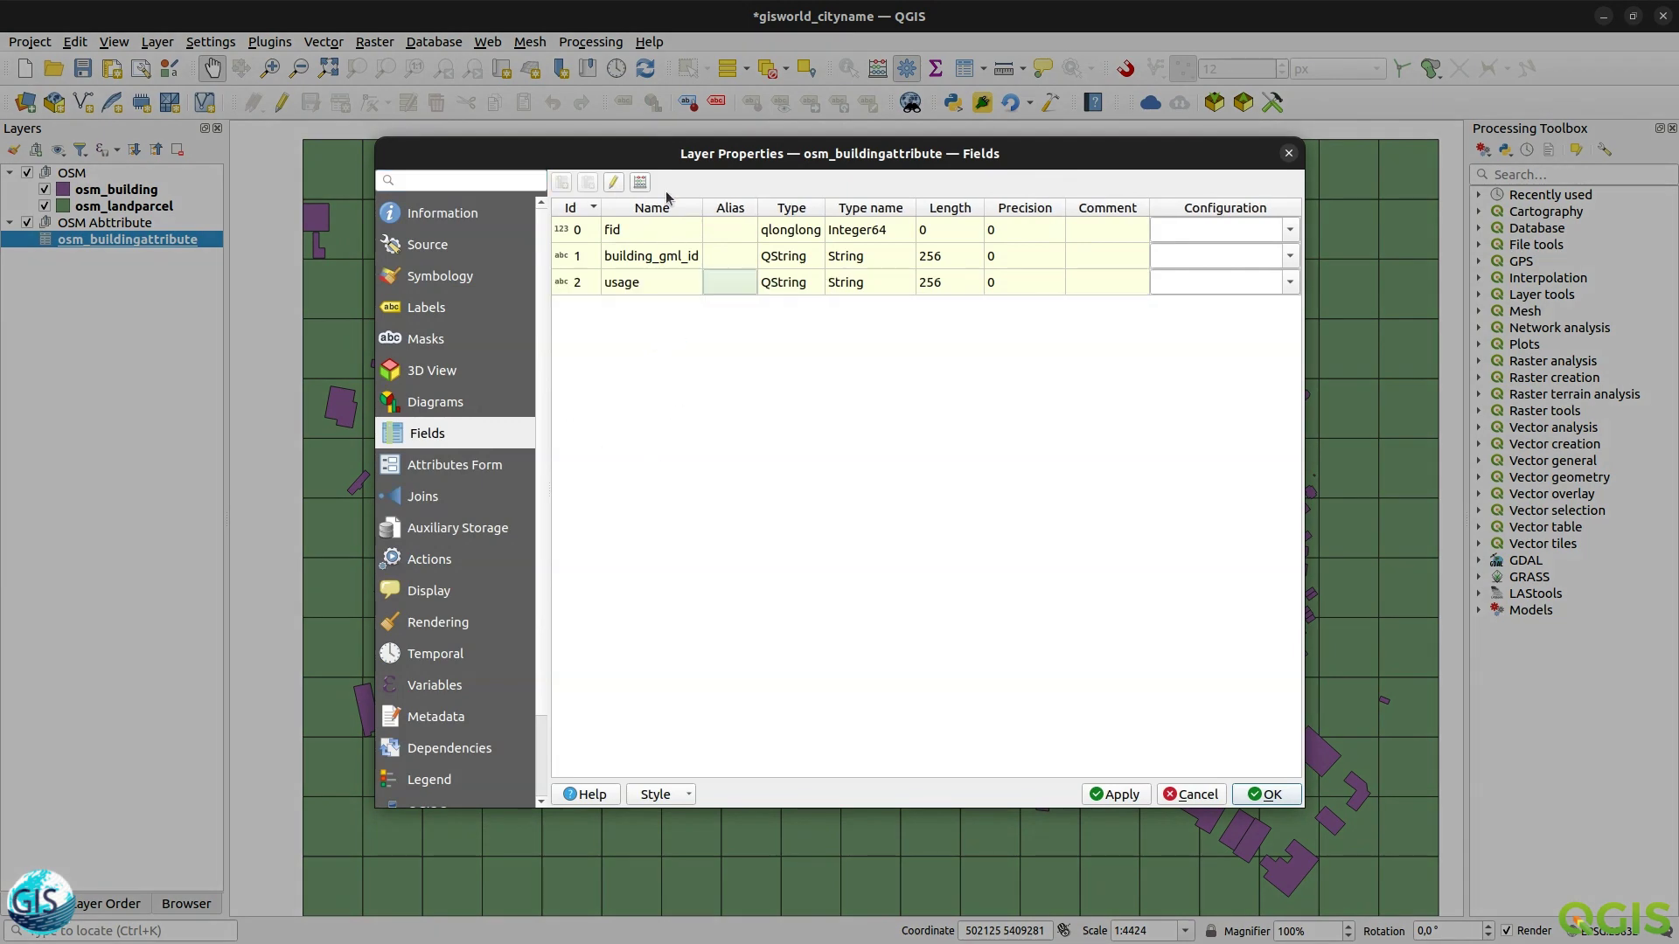
left_click(614, 182)
left_click(640, 182)
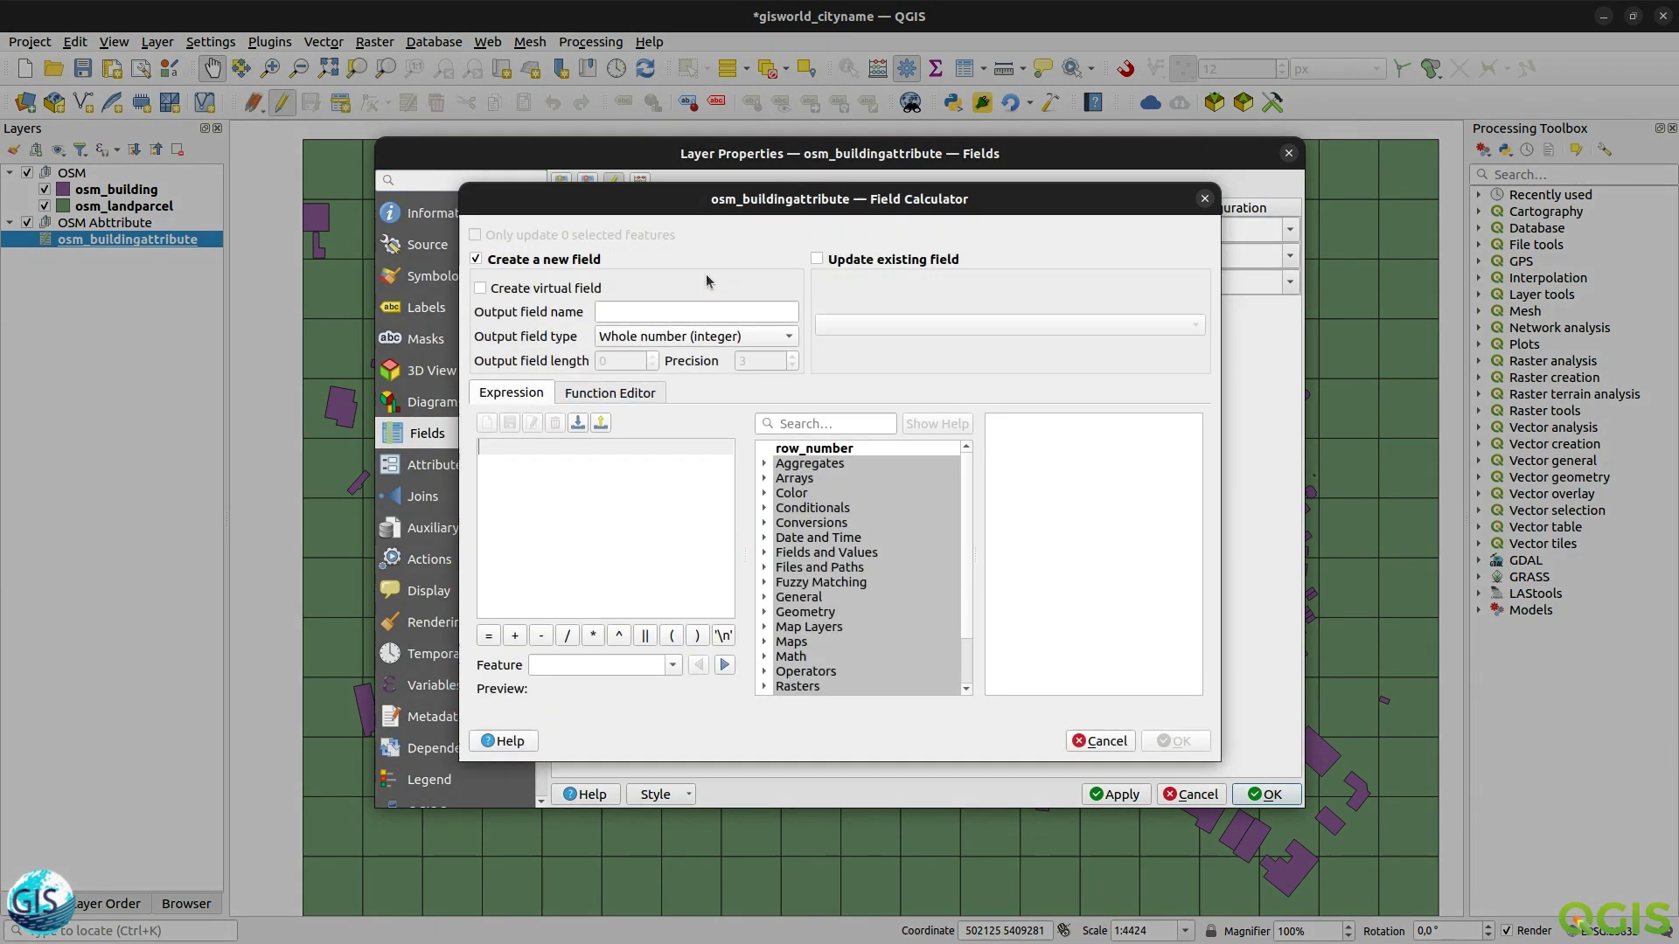
left_click(689, 337)
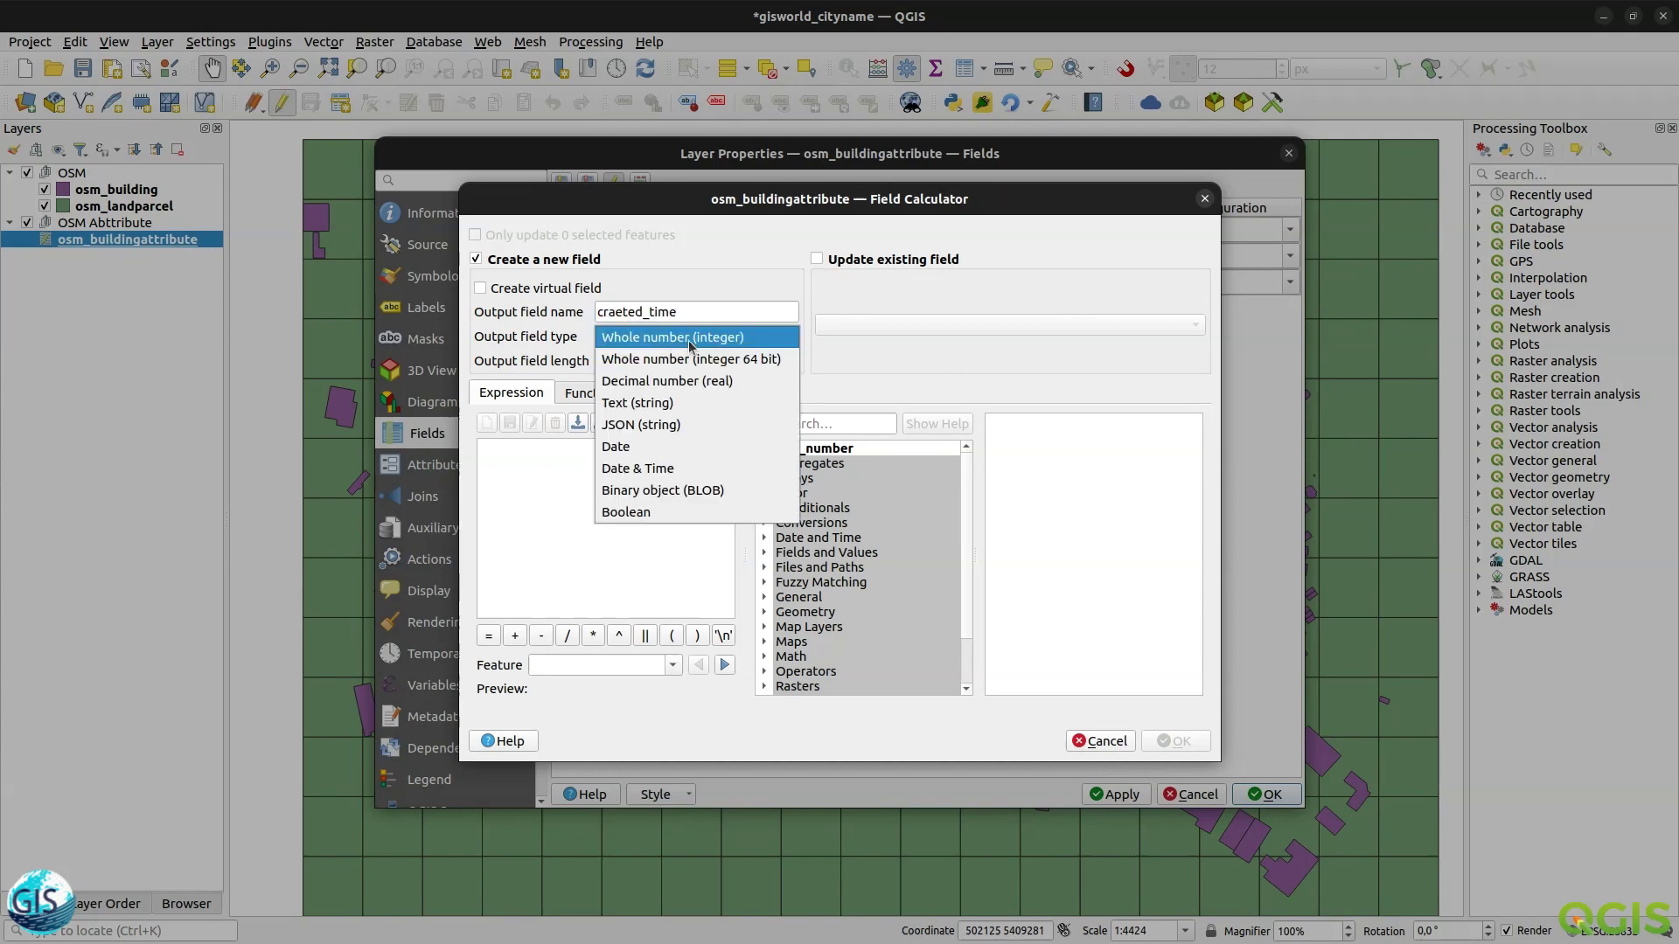
left_click(684, 469)
left_click(646, 465)
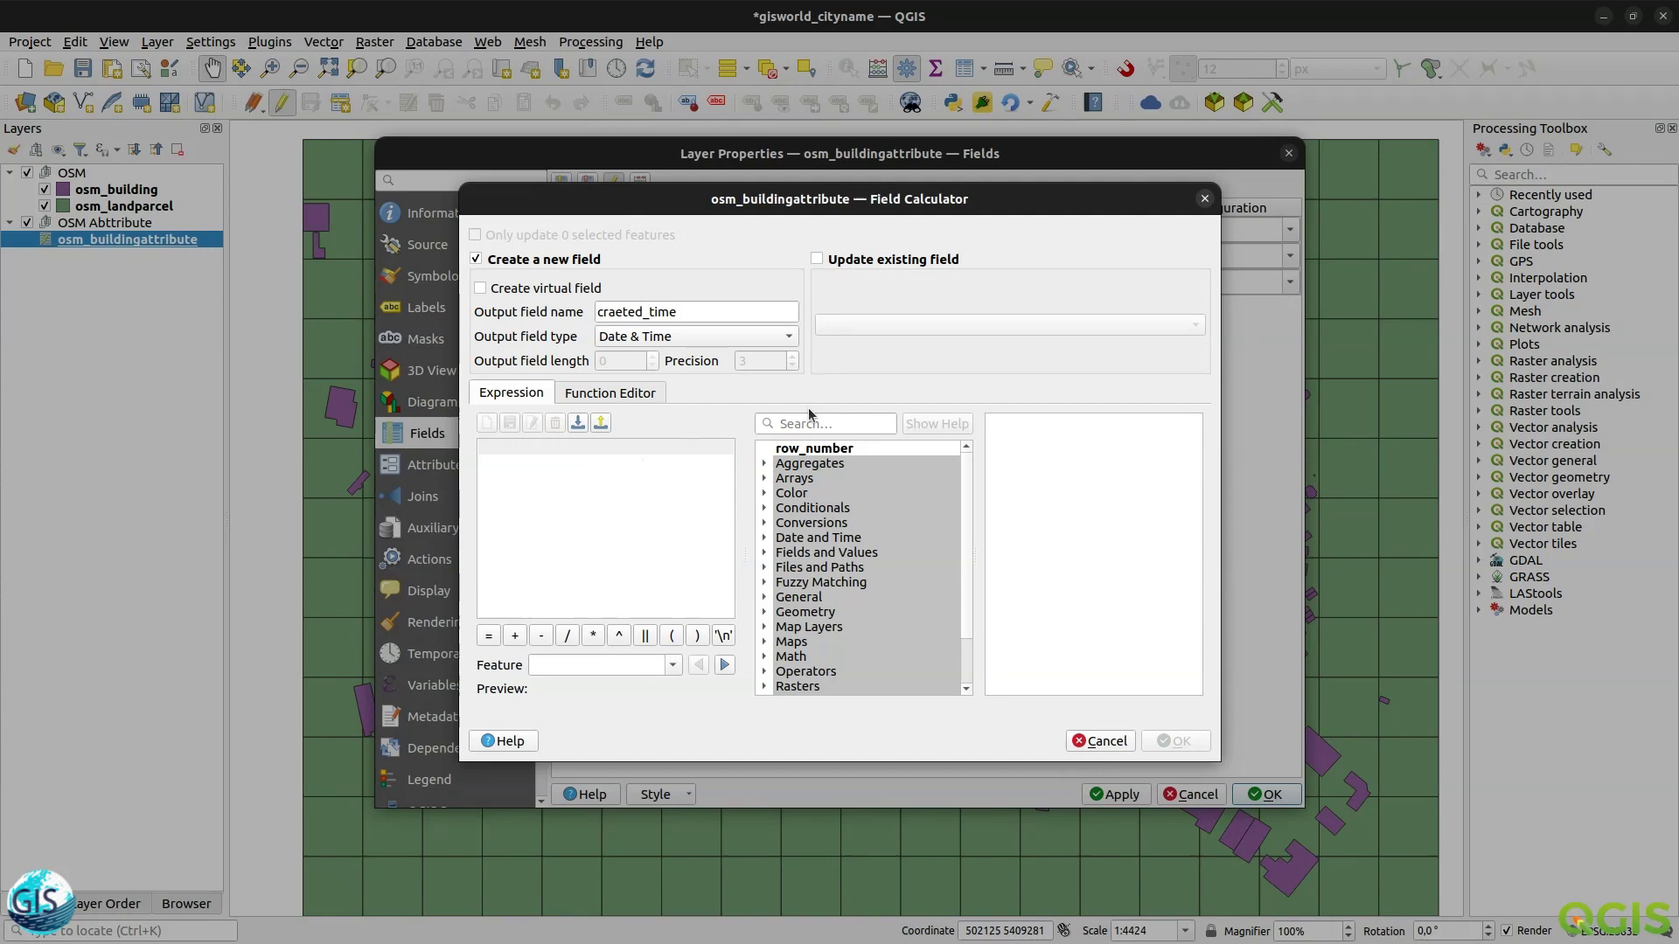
type("now()")
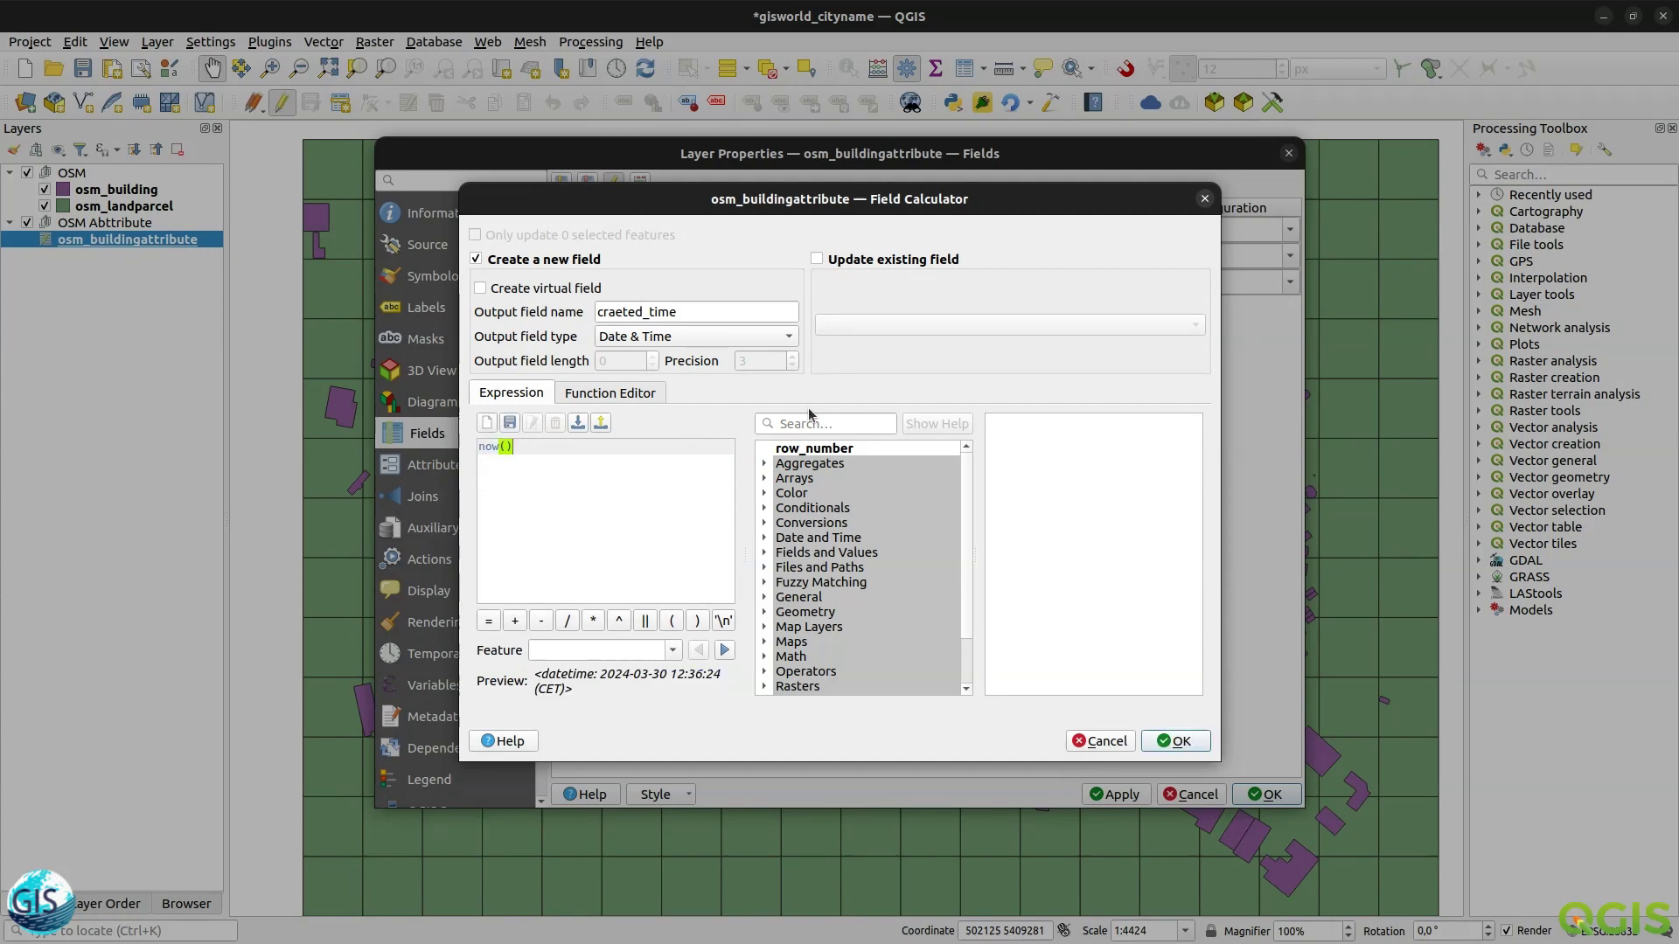
left_click(1151, 742)
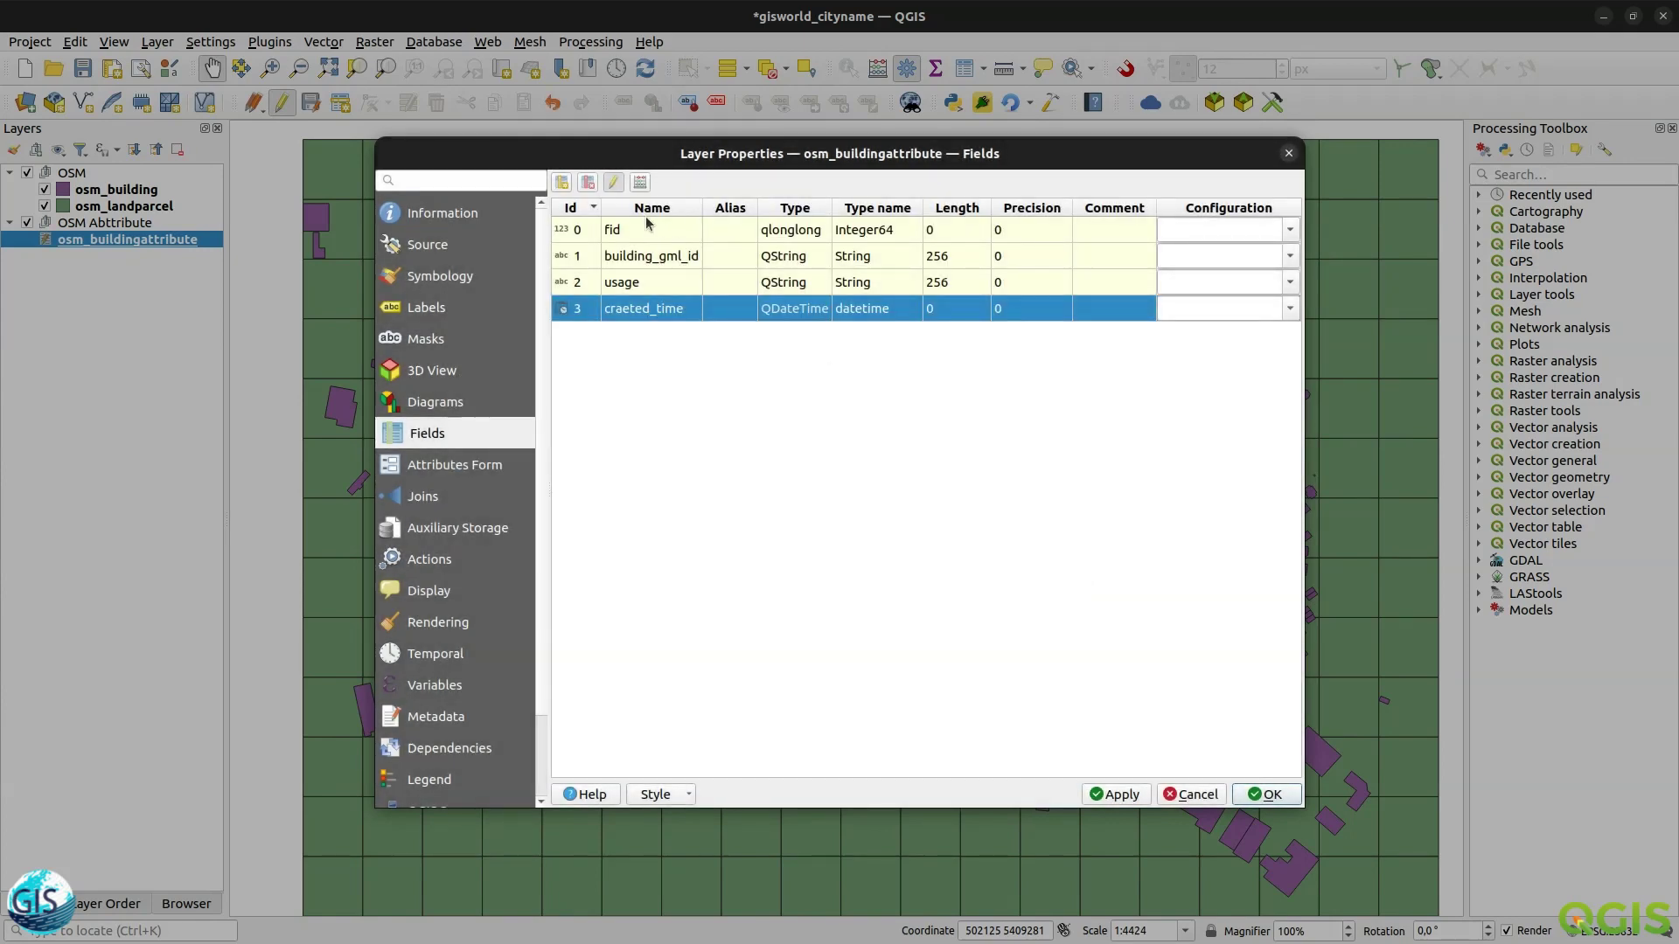
- Add a Date & Time field modified_time set to now(), then save the layer edits
left_click(613, 183)
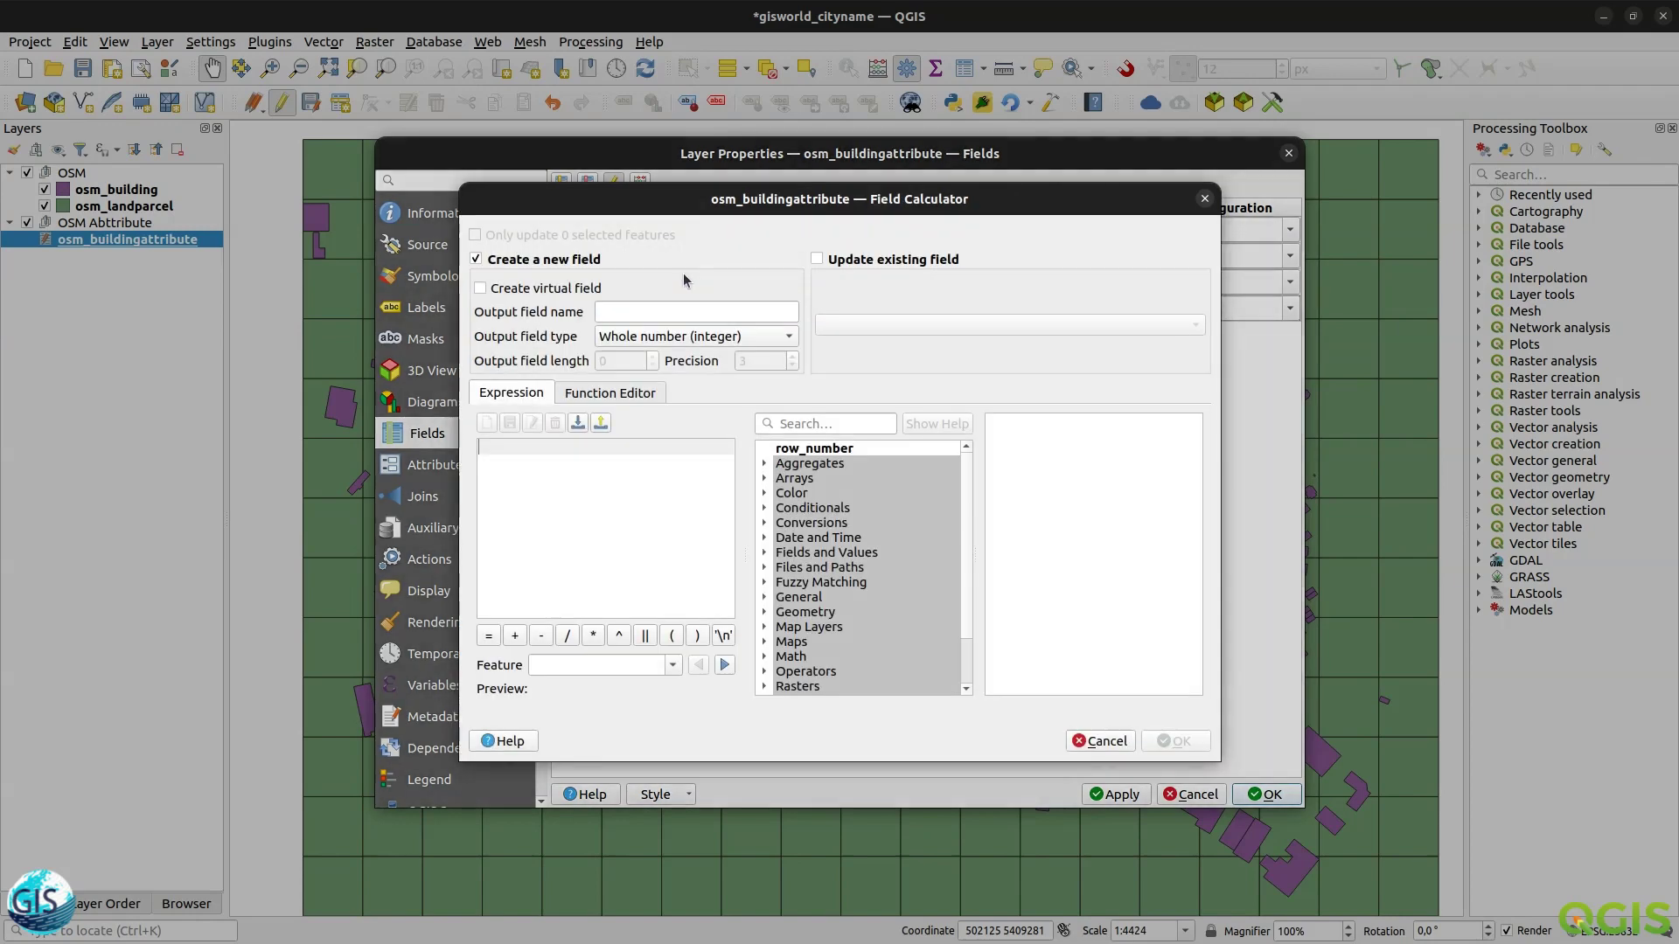
left_click(698, 311)
type("m")
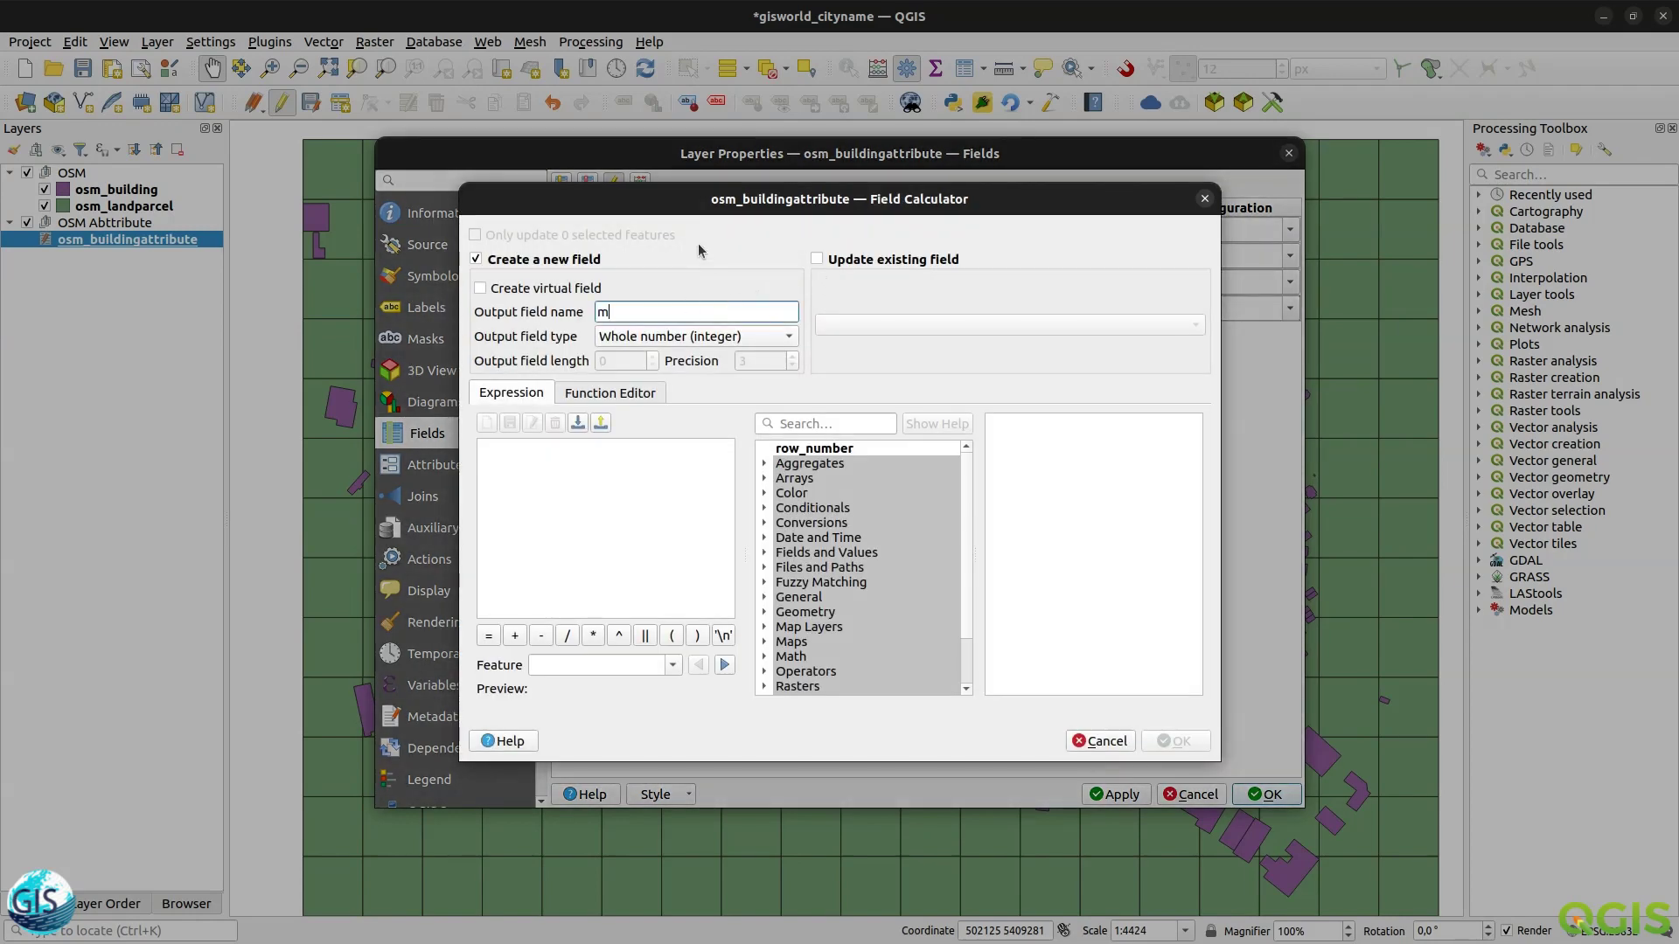
type("odified_time")
left_click(662, 337)
left_click(670, 468)
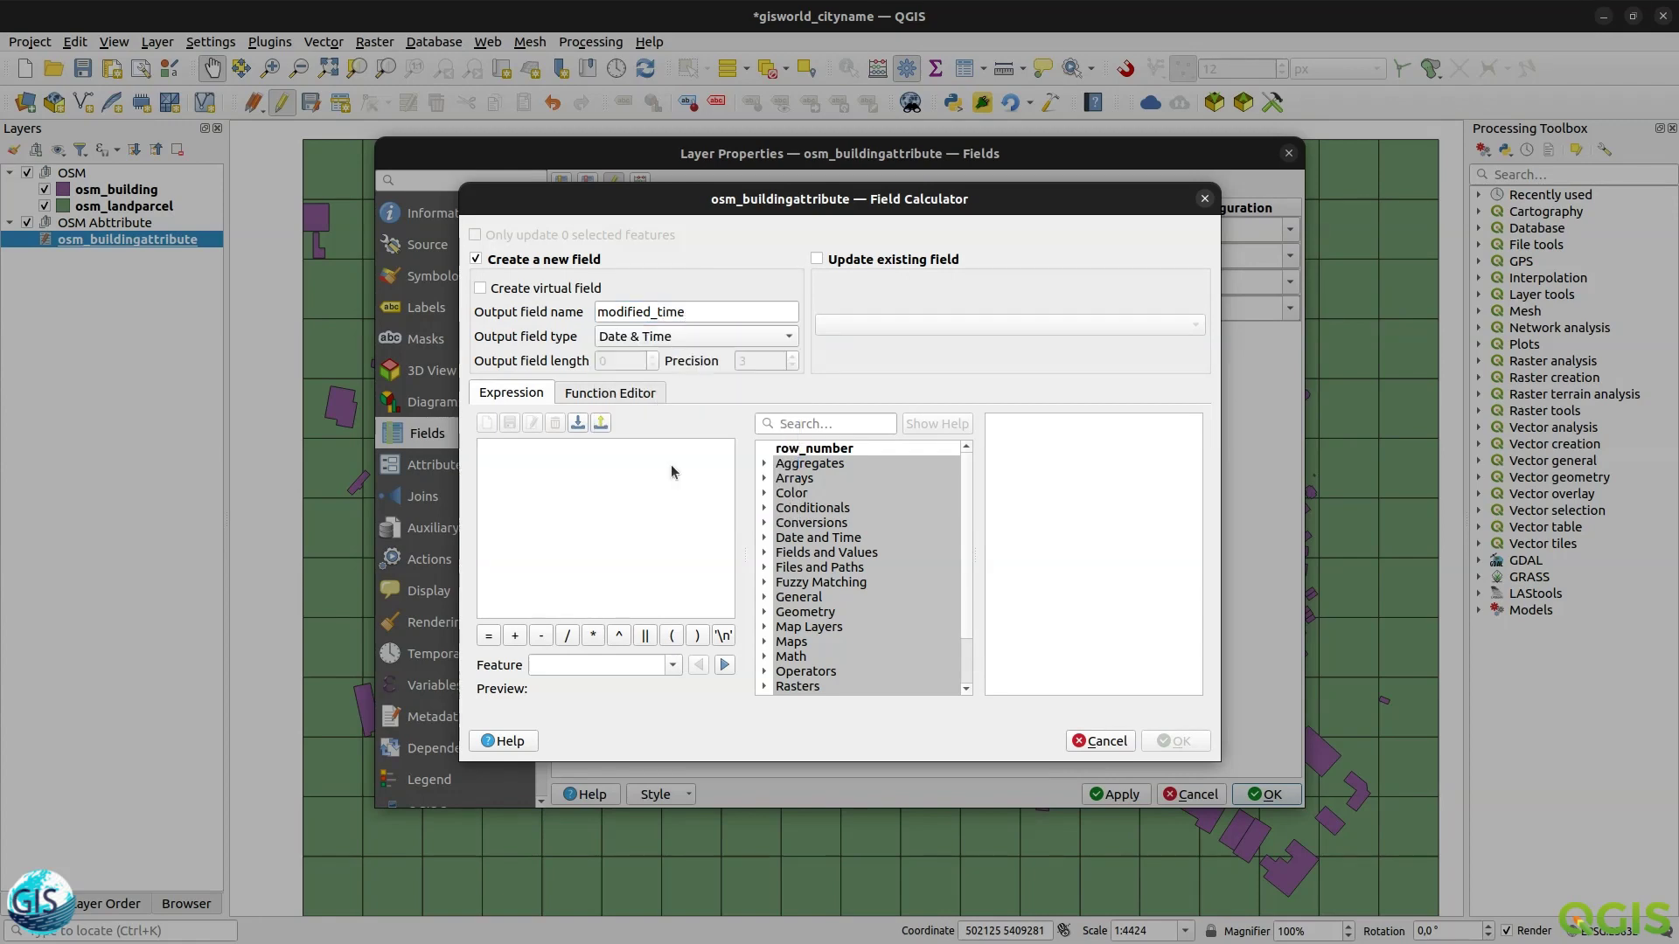
left_click(635, 483)
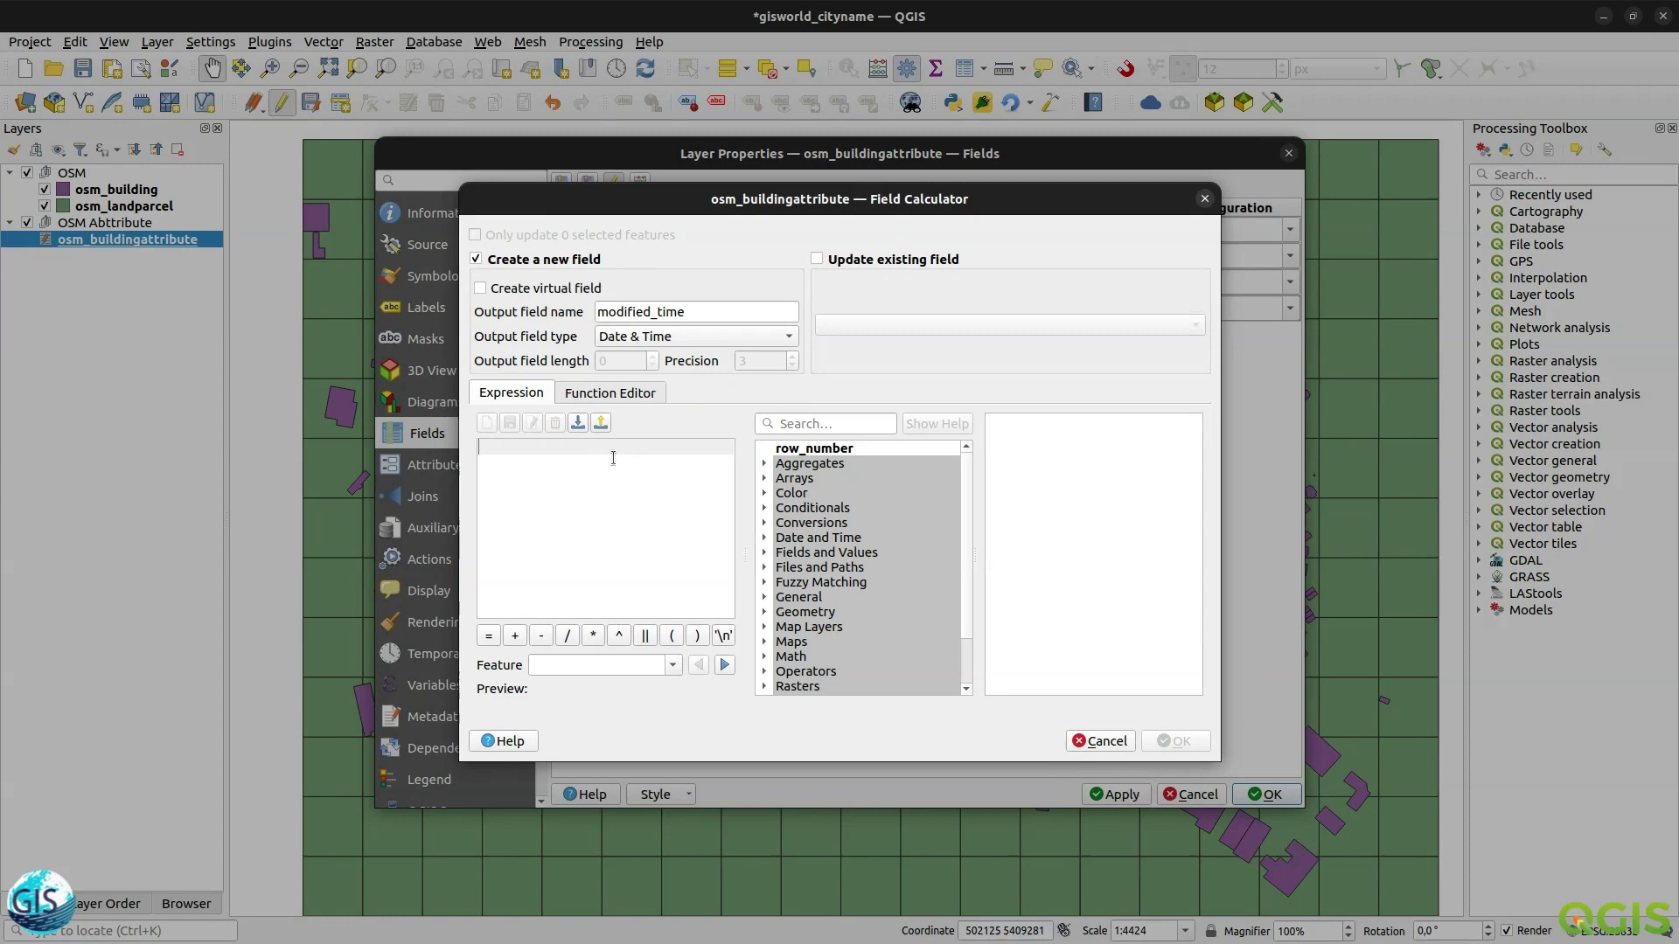
type("now()")
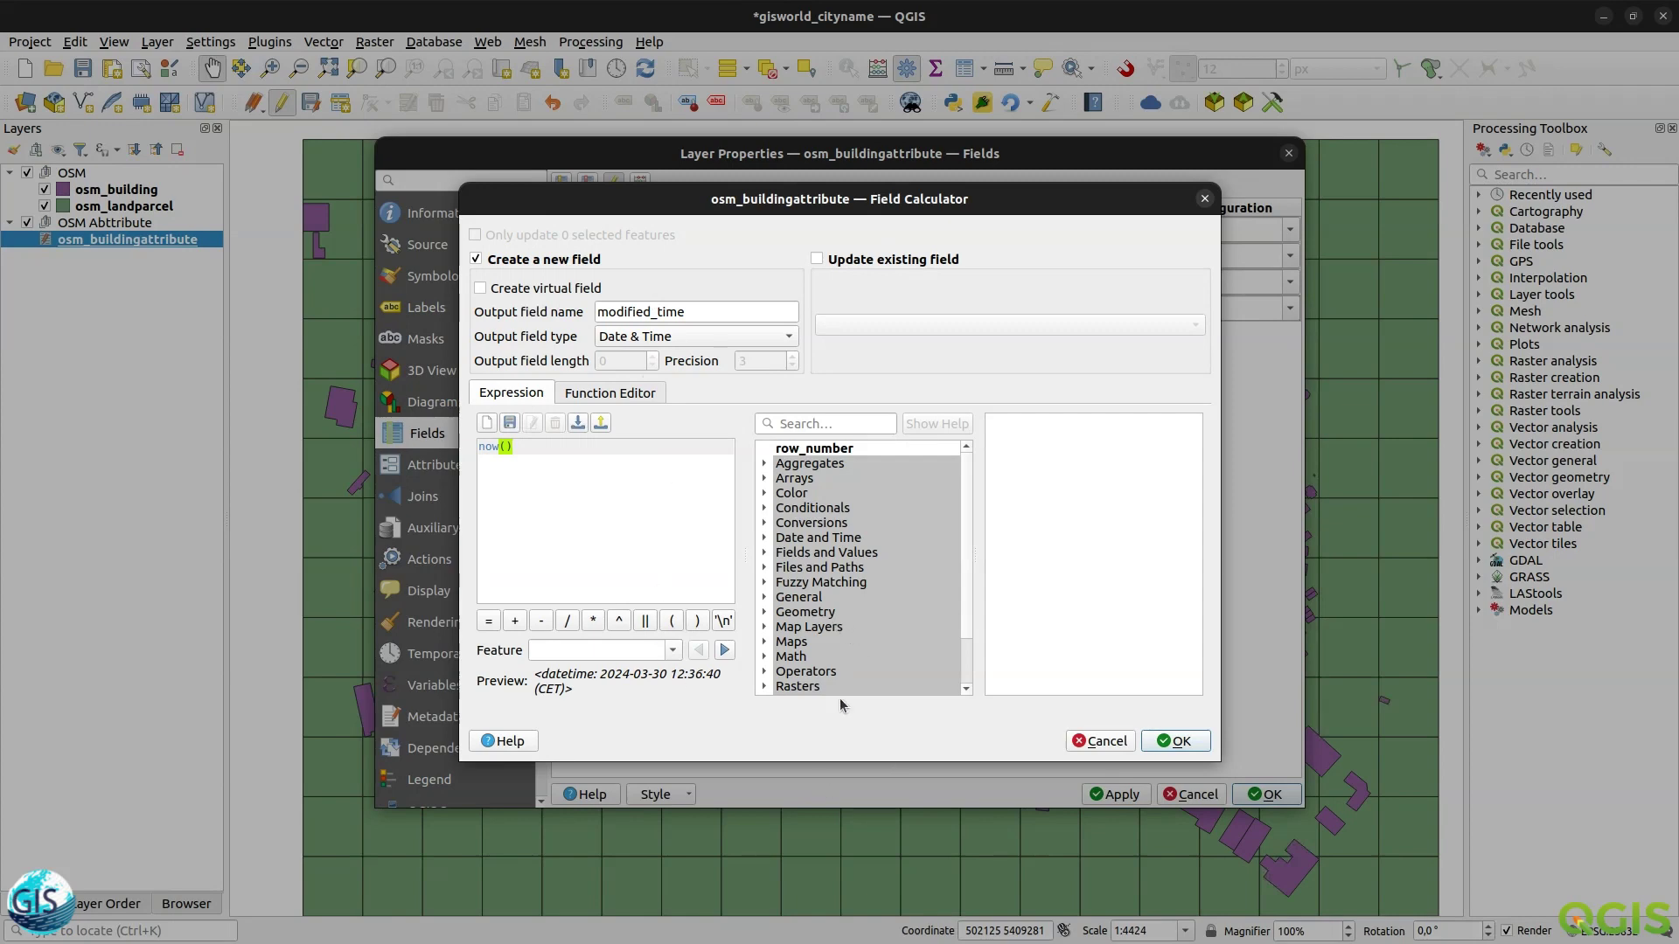
left_click(1164, 744)
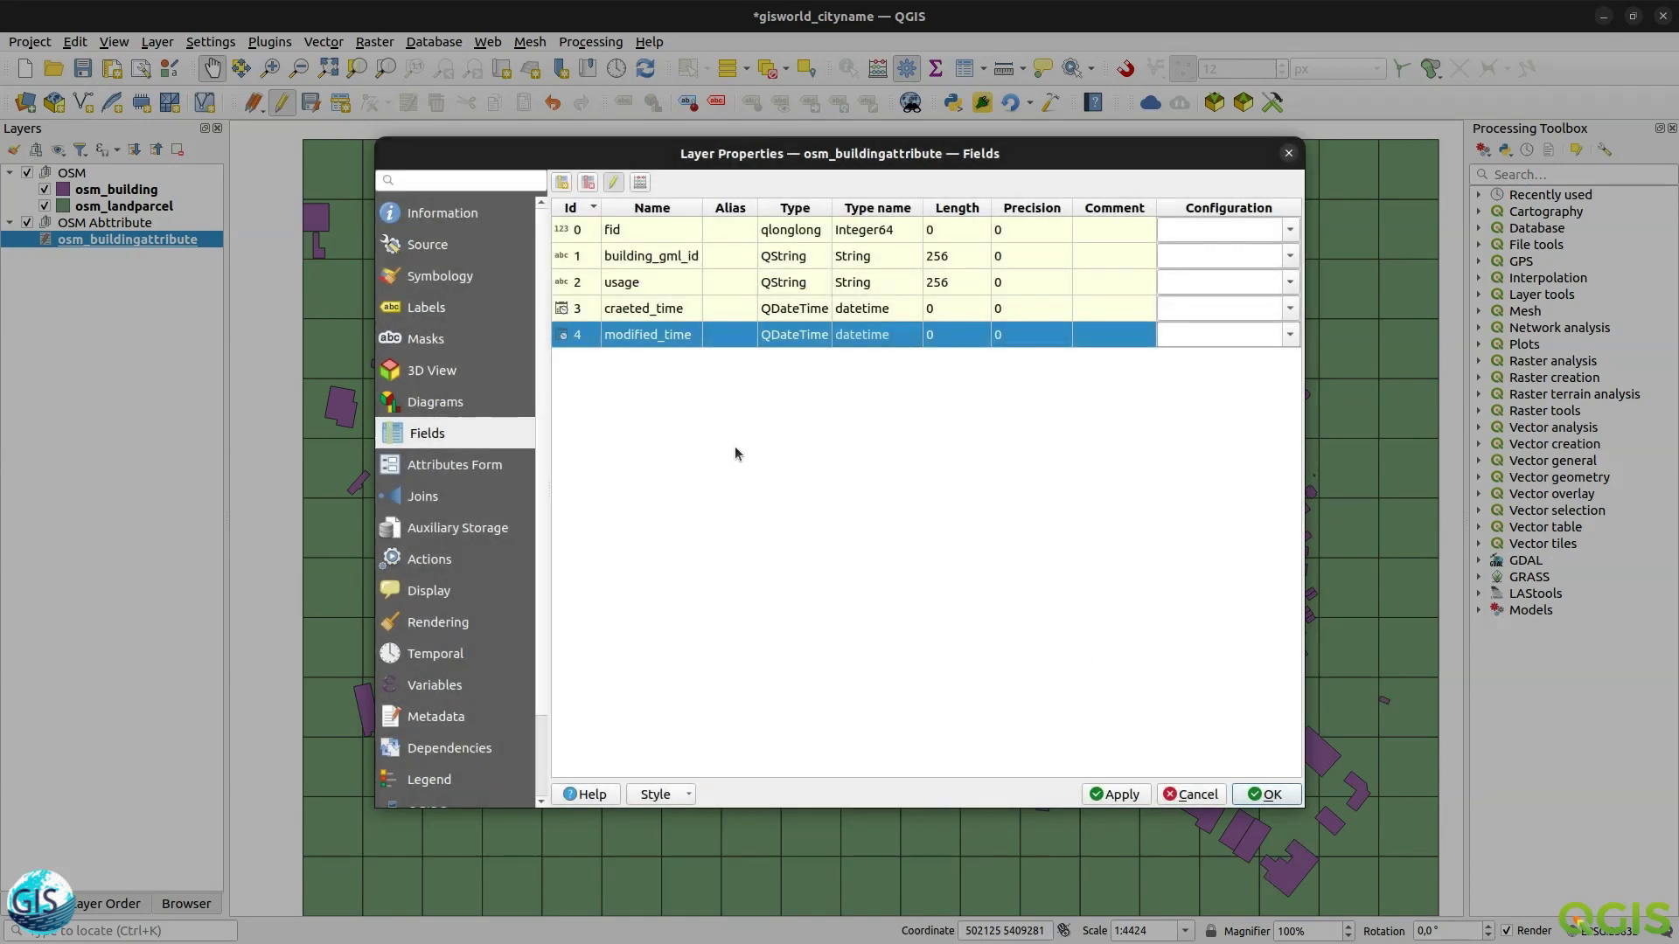
left_click(613, 185)
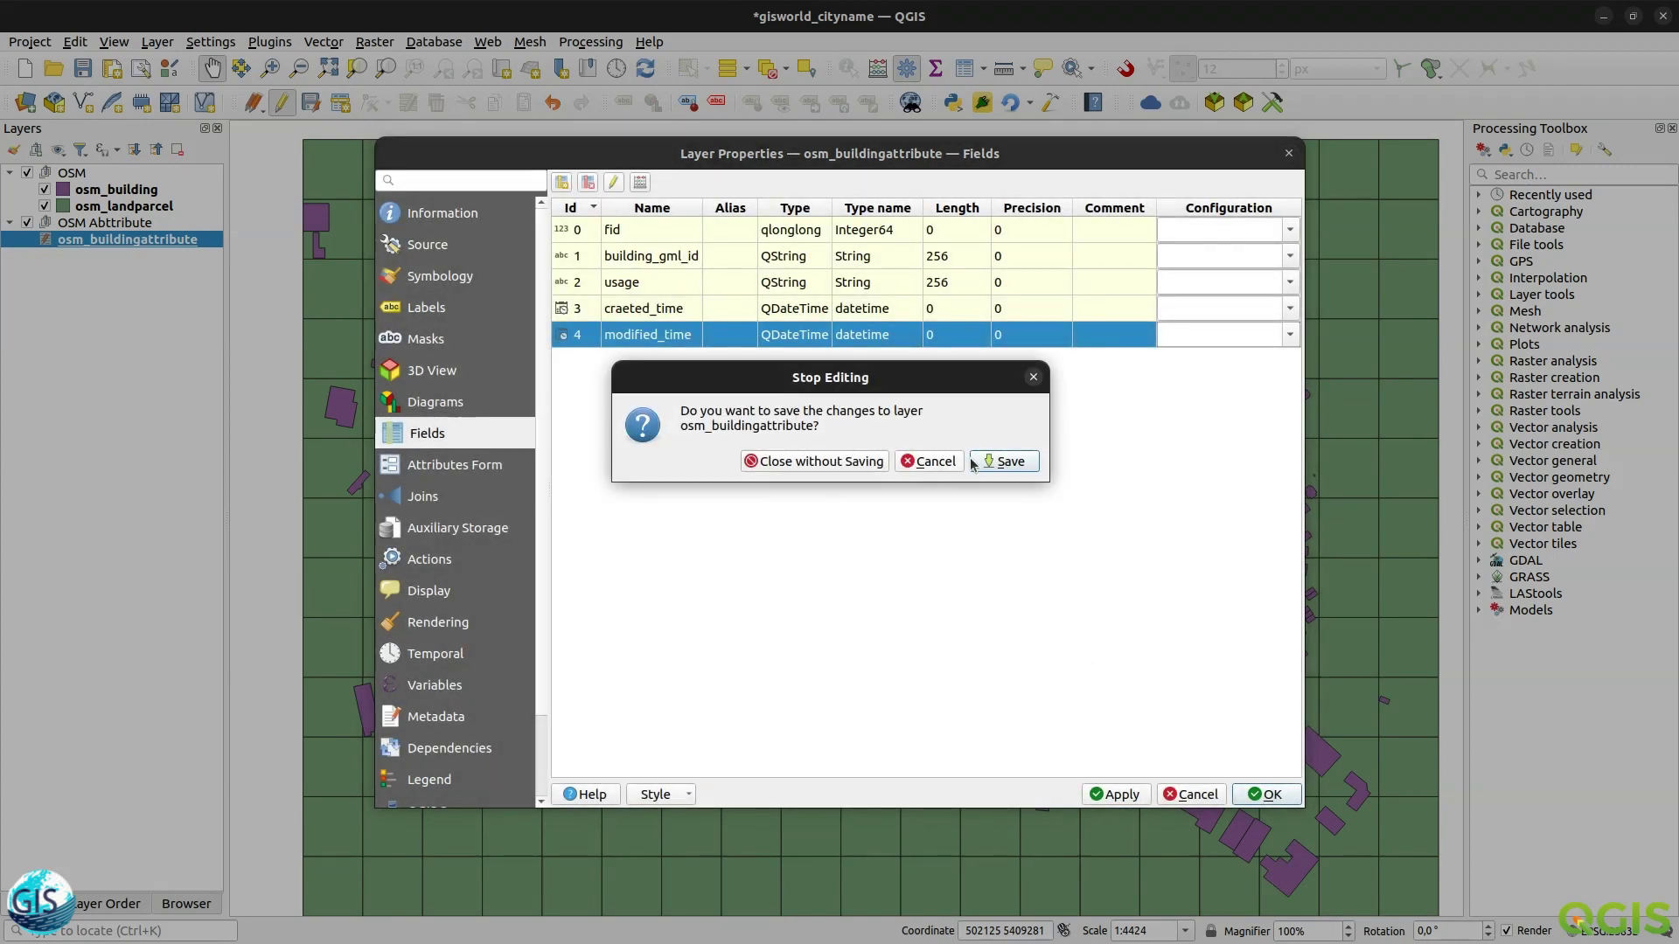
left_click(1001, 462)
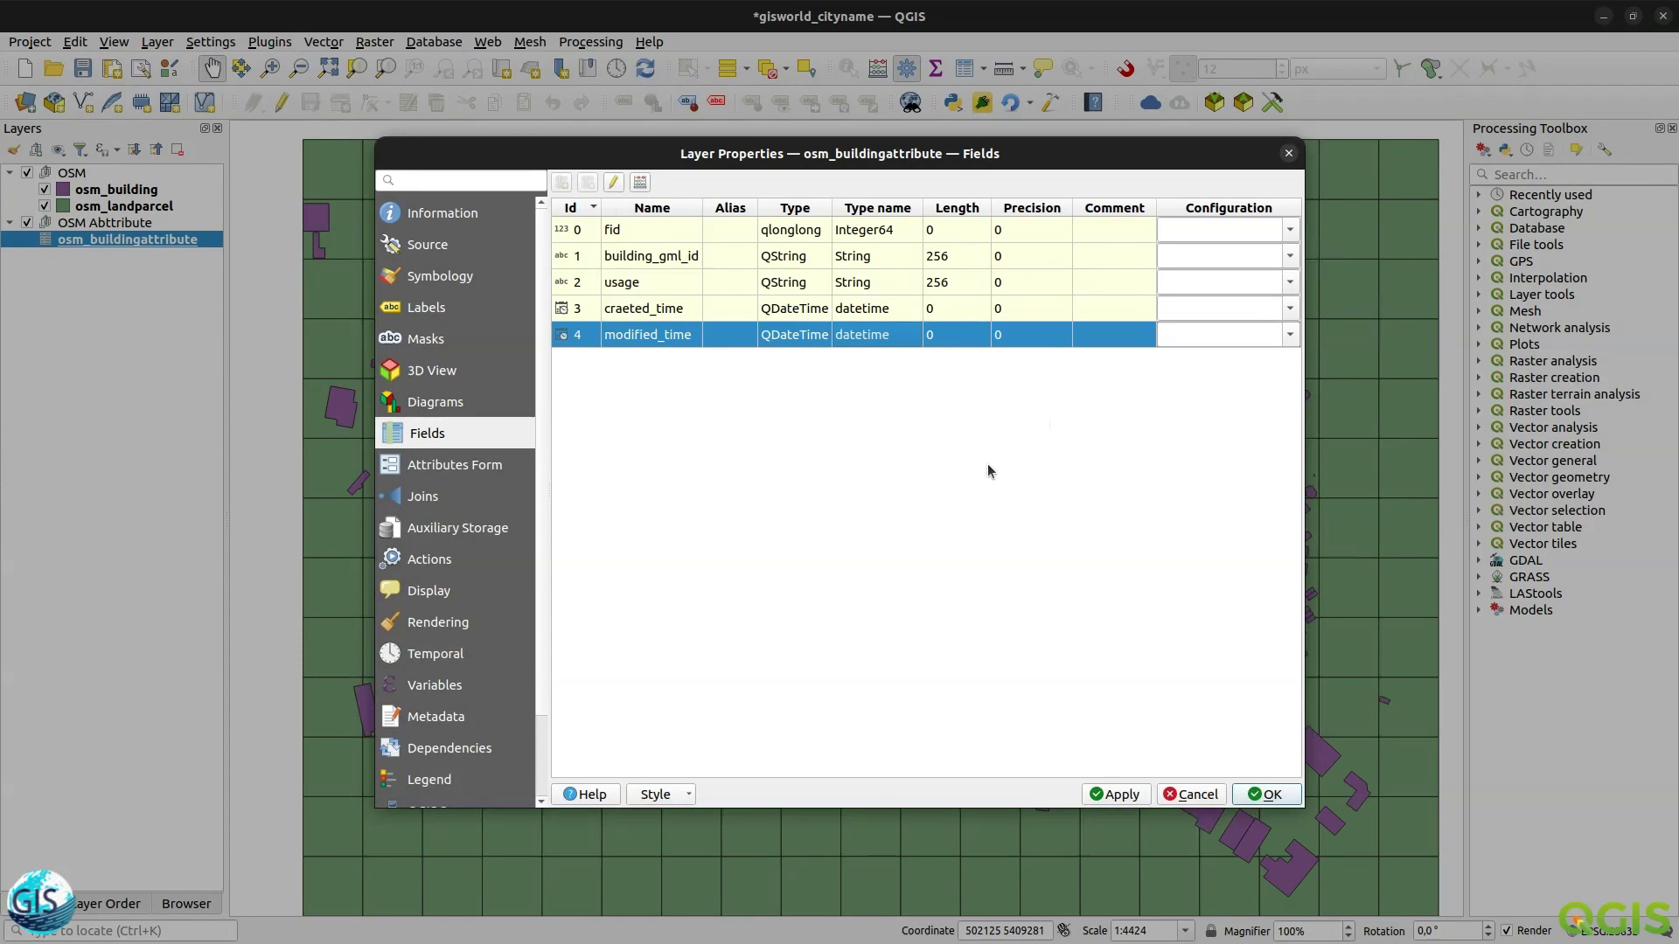
left_click(1264, 794)
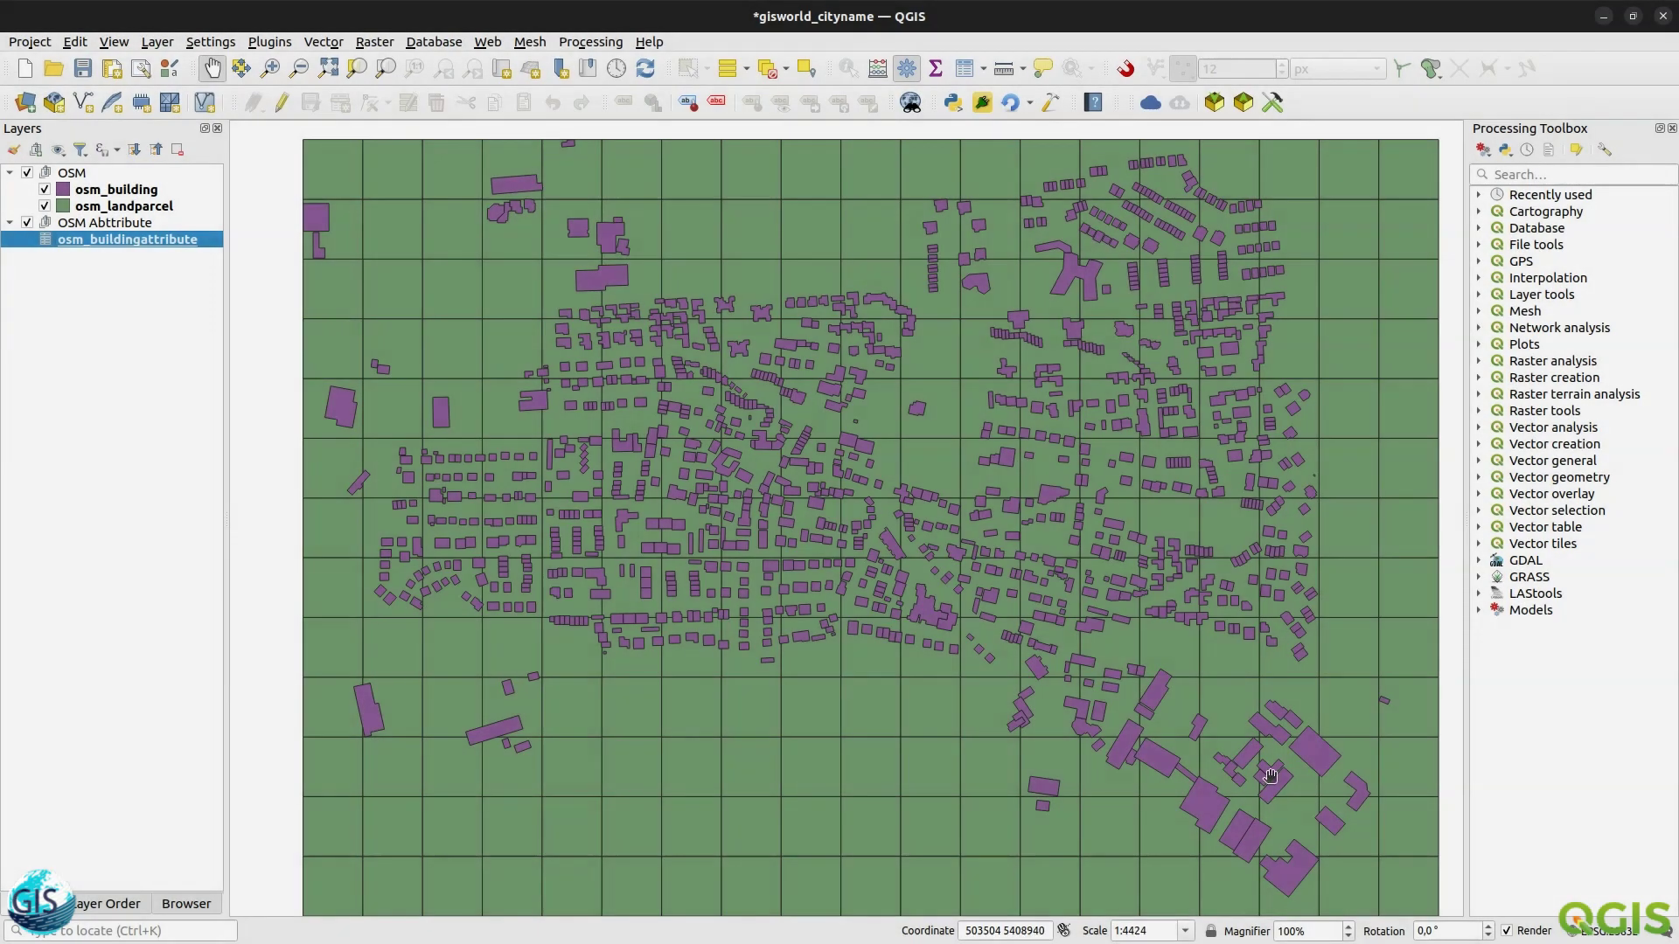
right_click(140, 240)
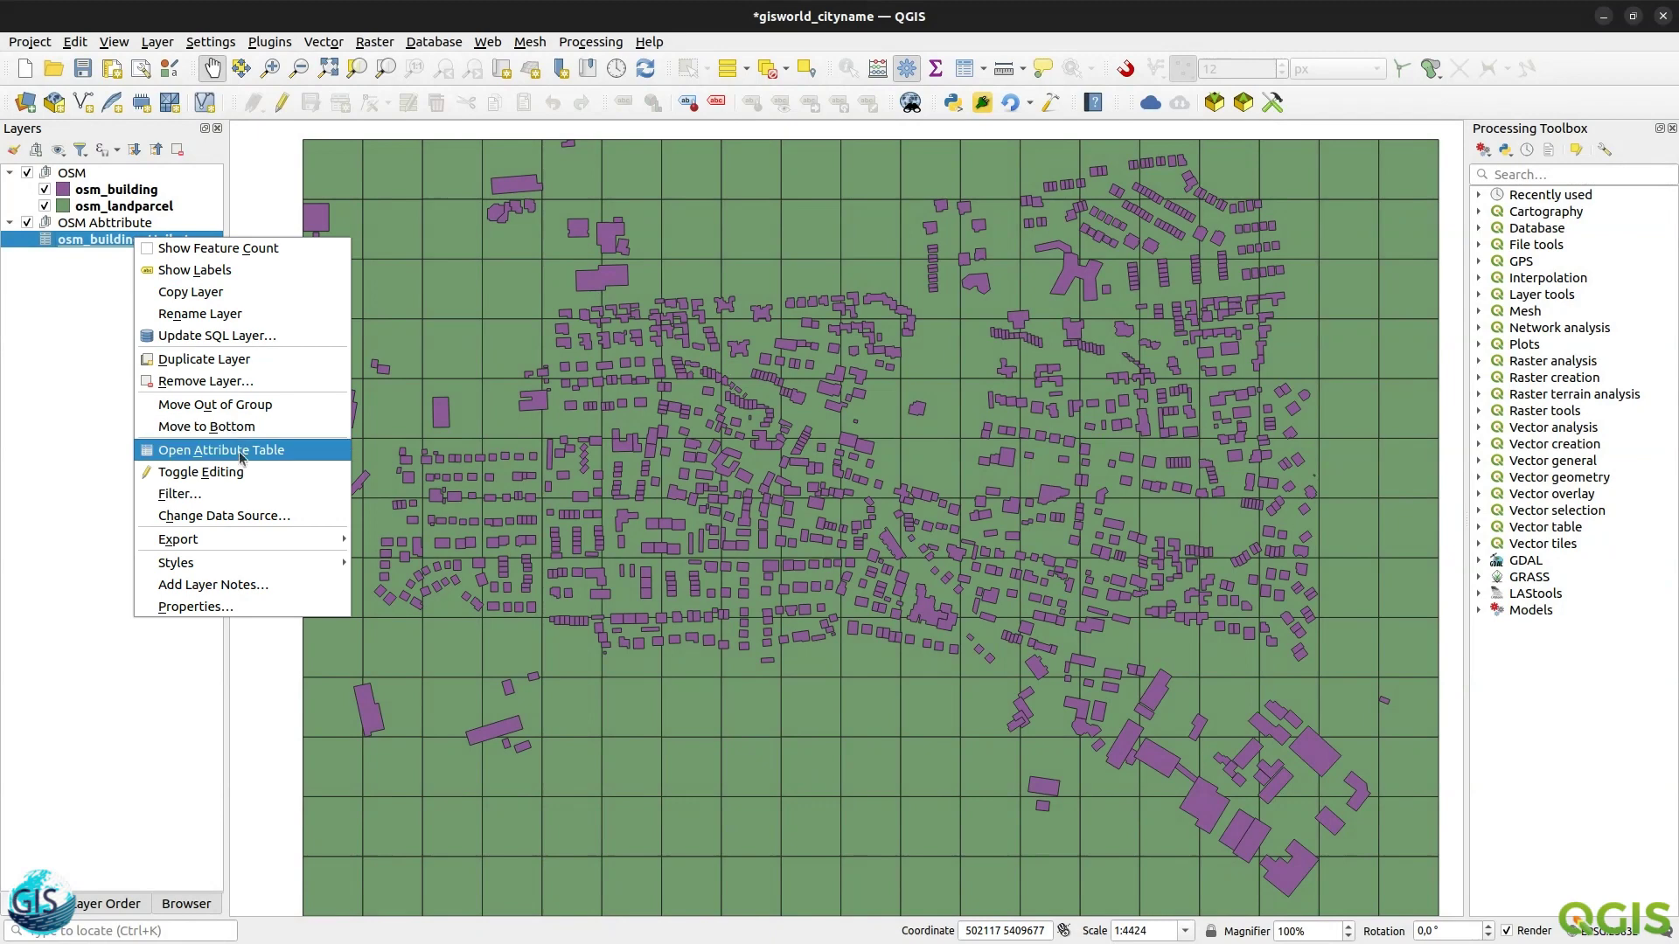
left_click(166, 449)
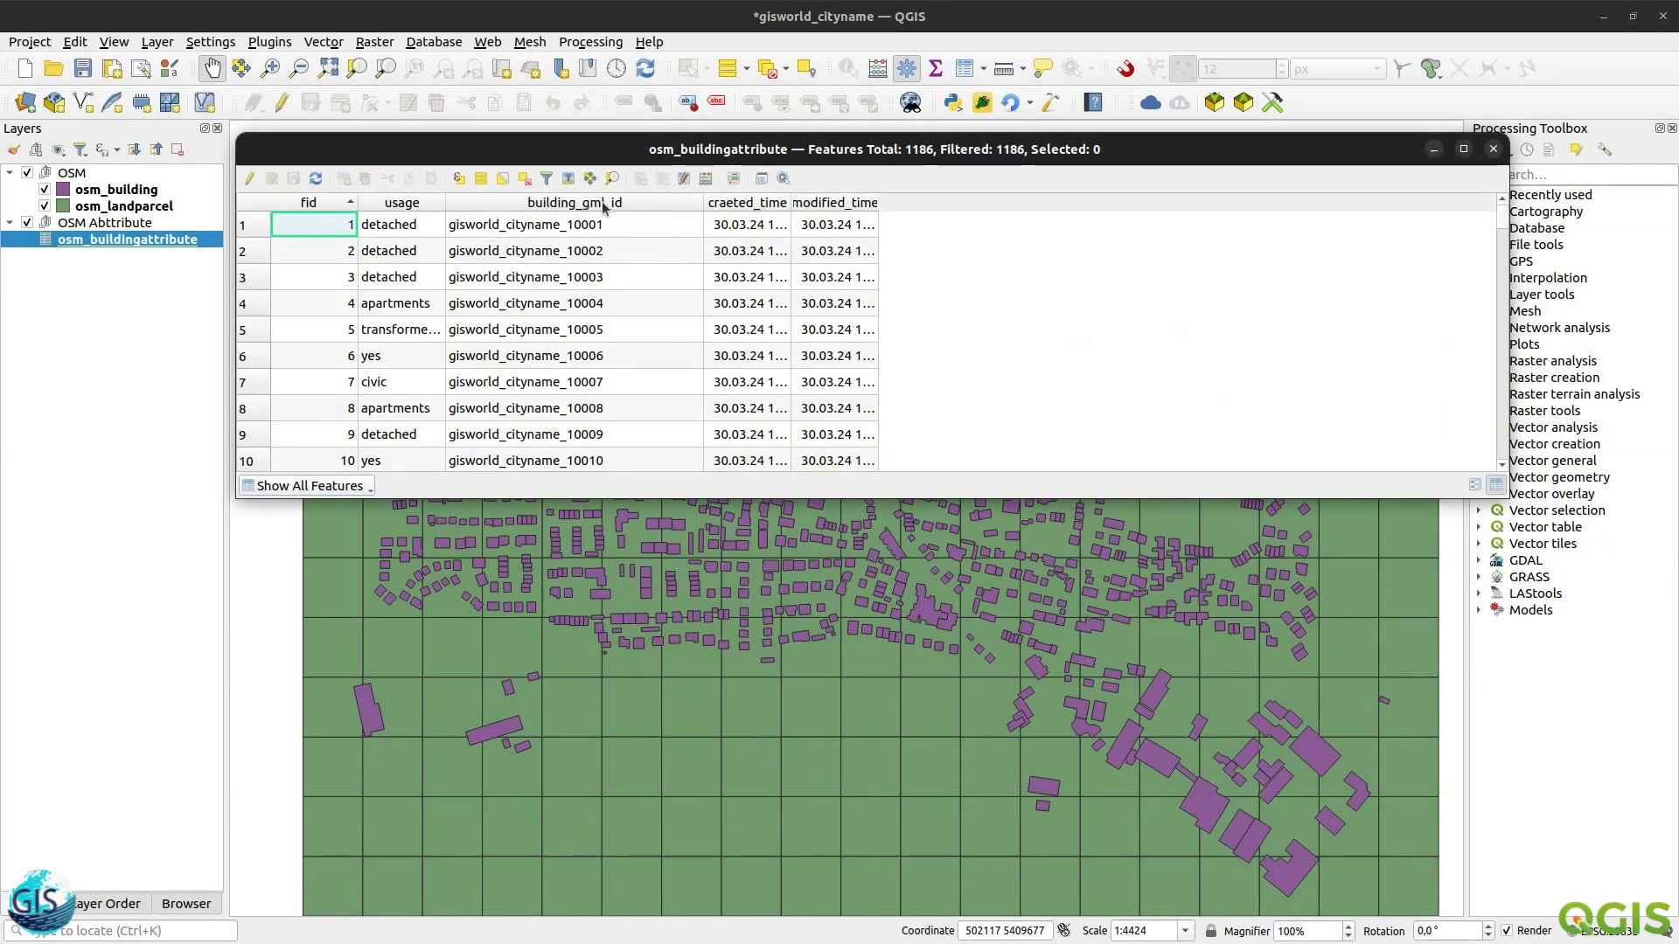
left_click(1493, 149)
- Add a vector join on osm_building matching building_gml_id to the gml_id target field
left_click(116, 189)
right_click(116, 189)
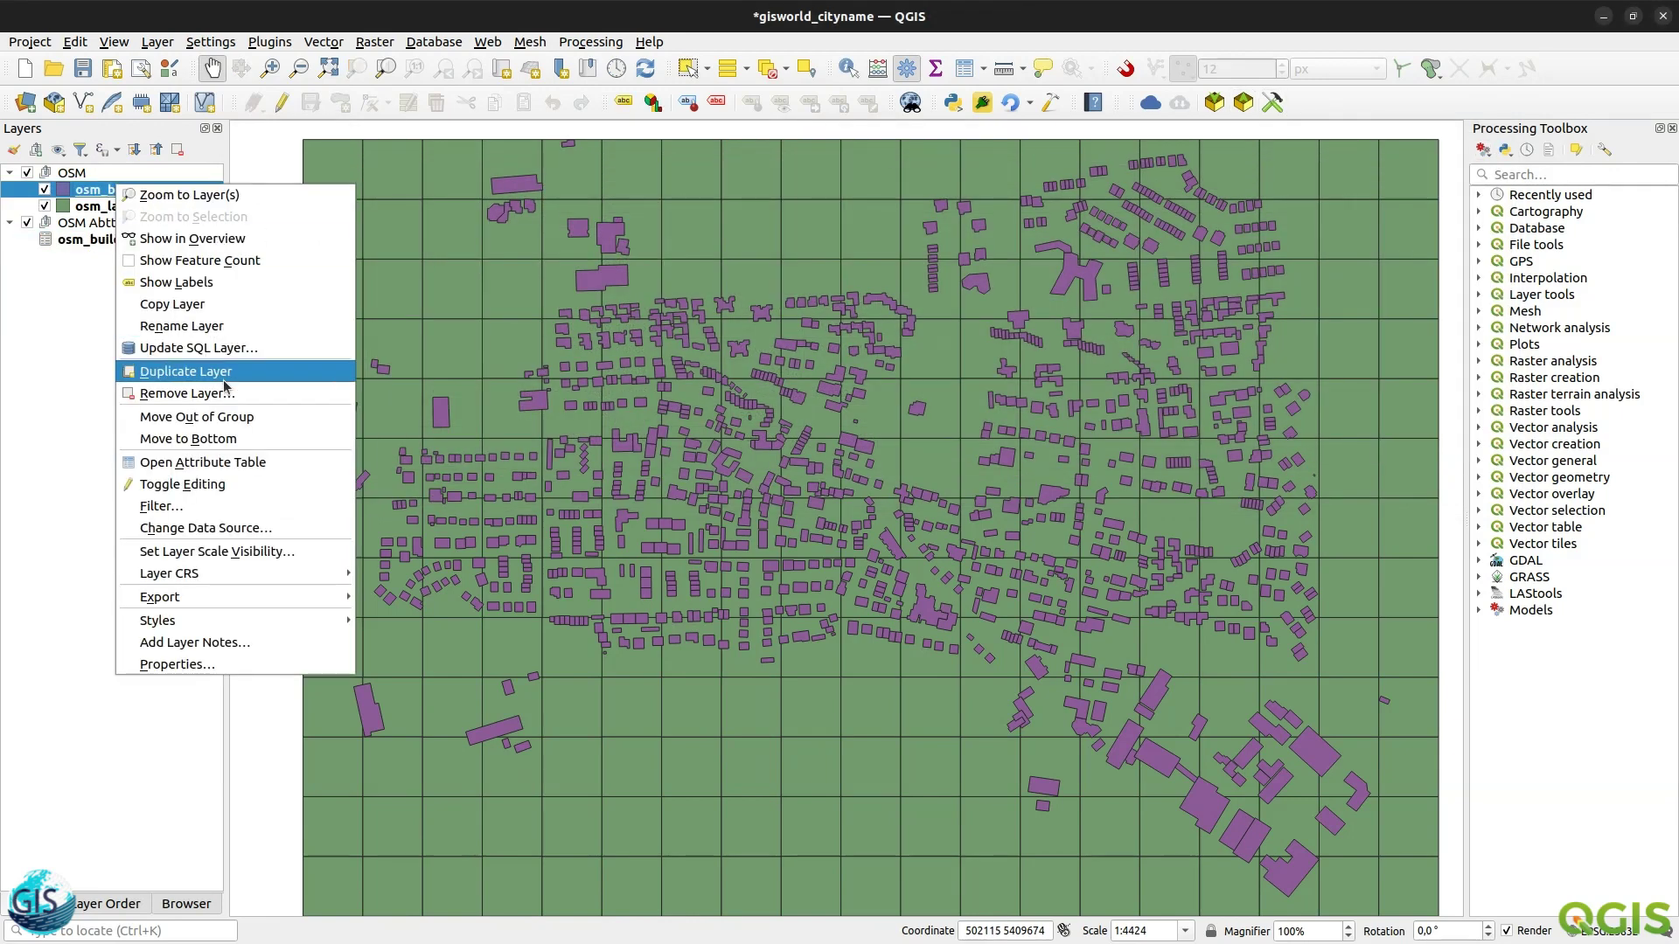
left_click(161, 670)
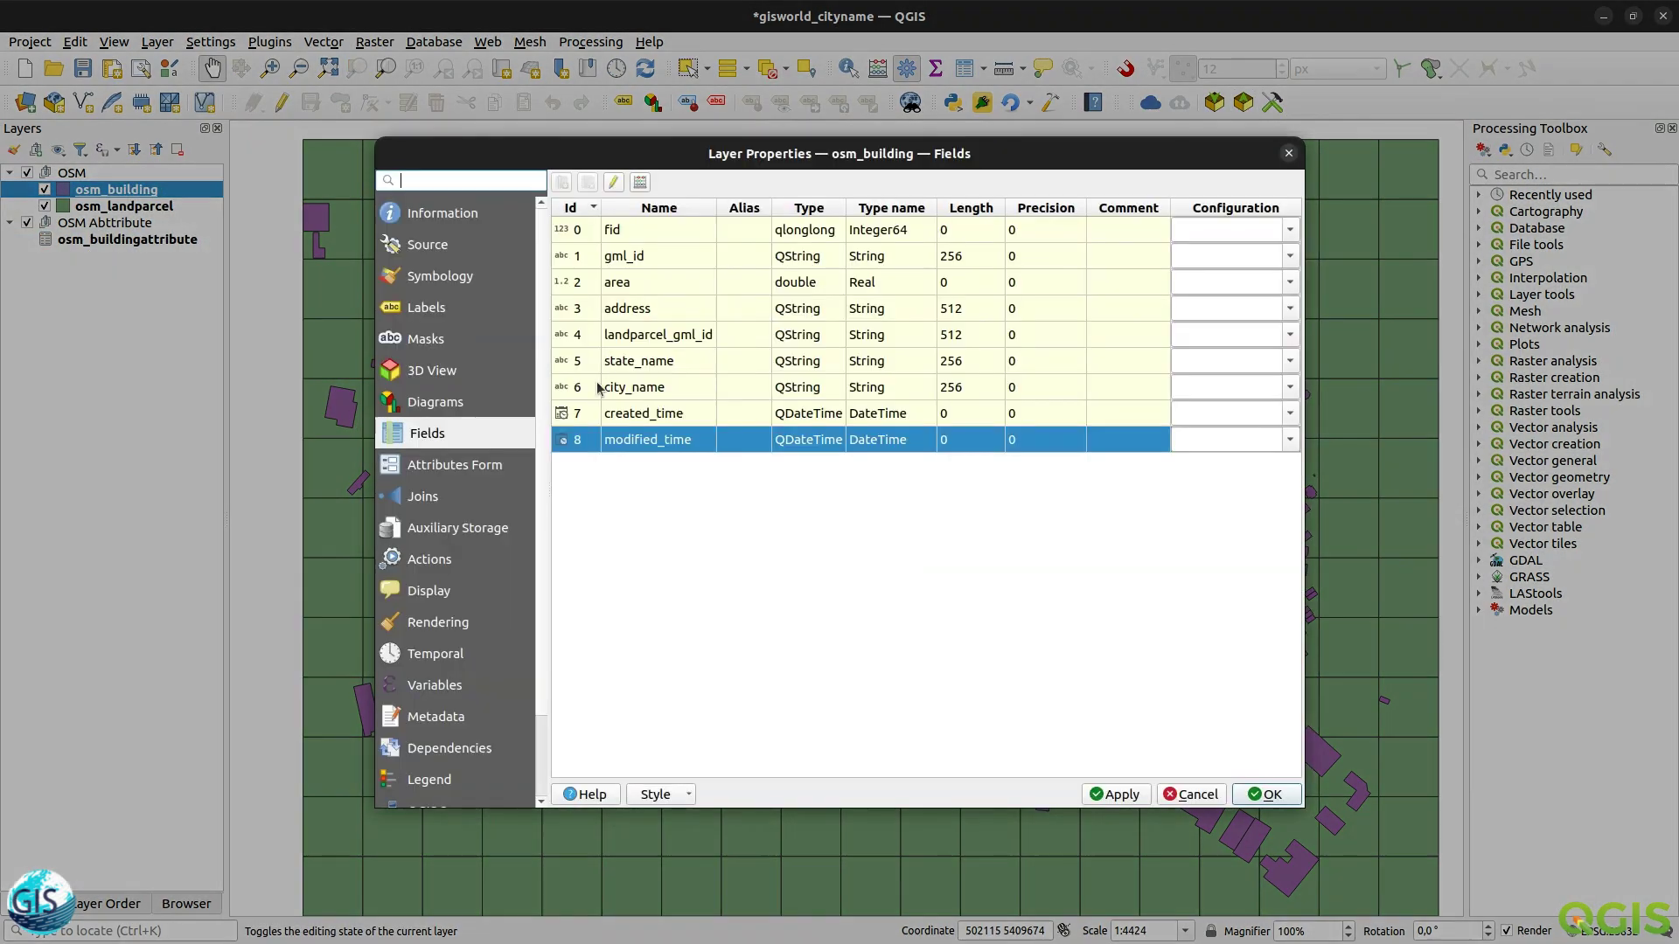
left_click(426, 495)
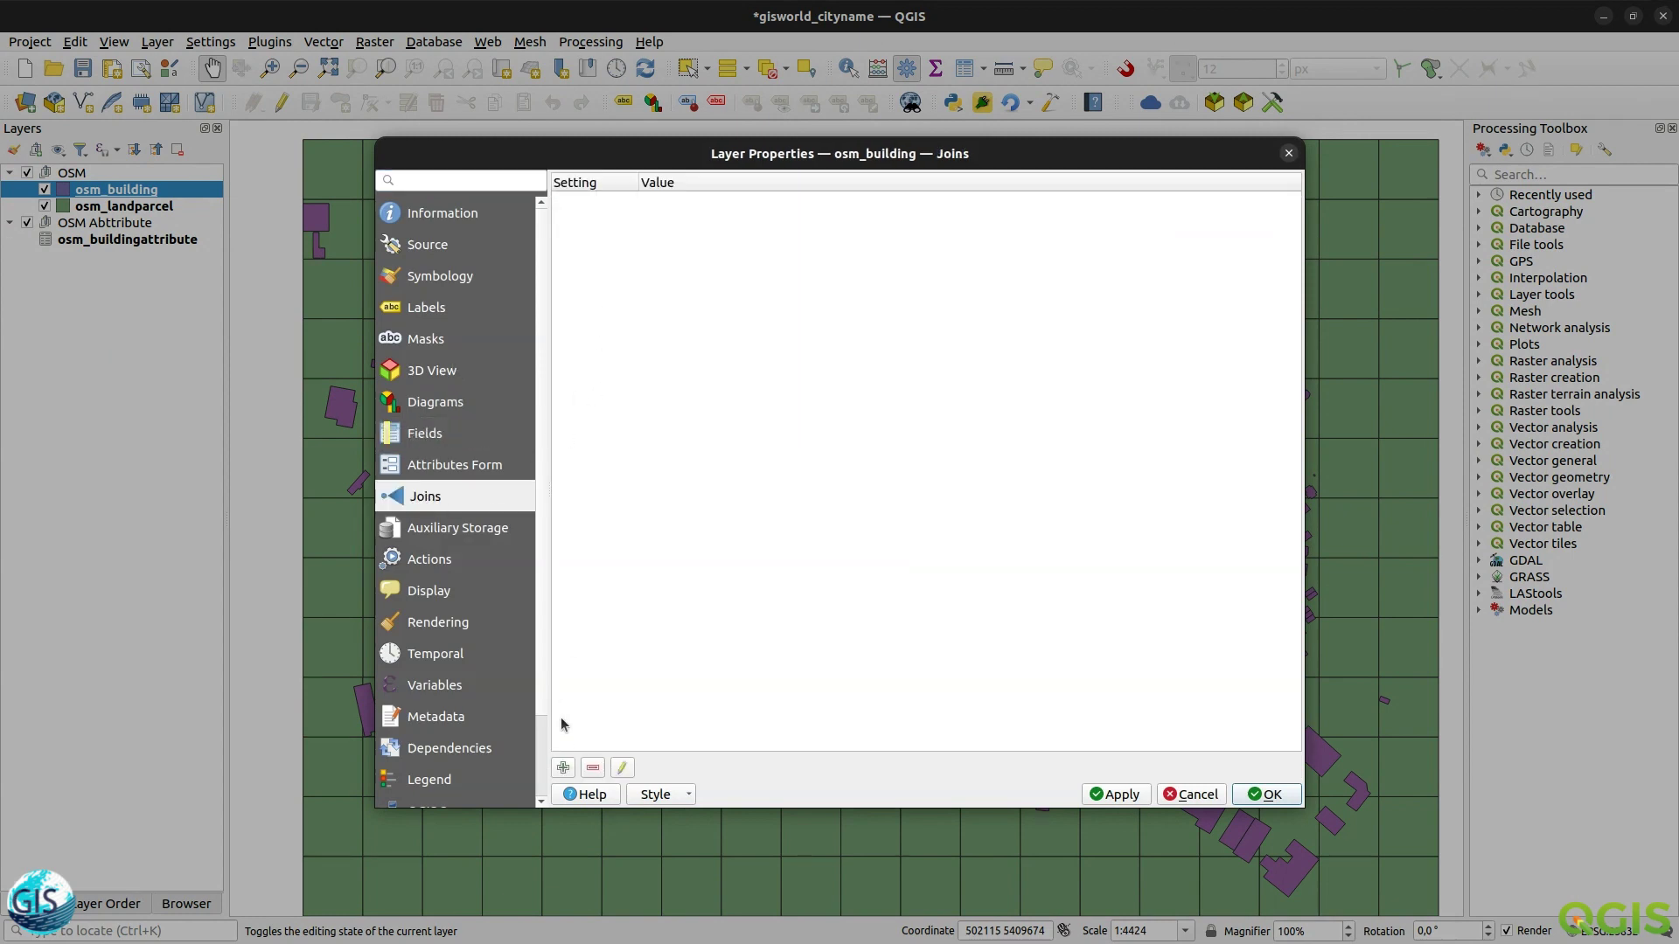
left_click(563, 769)
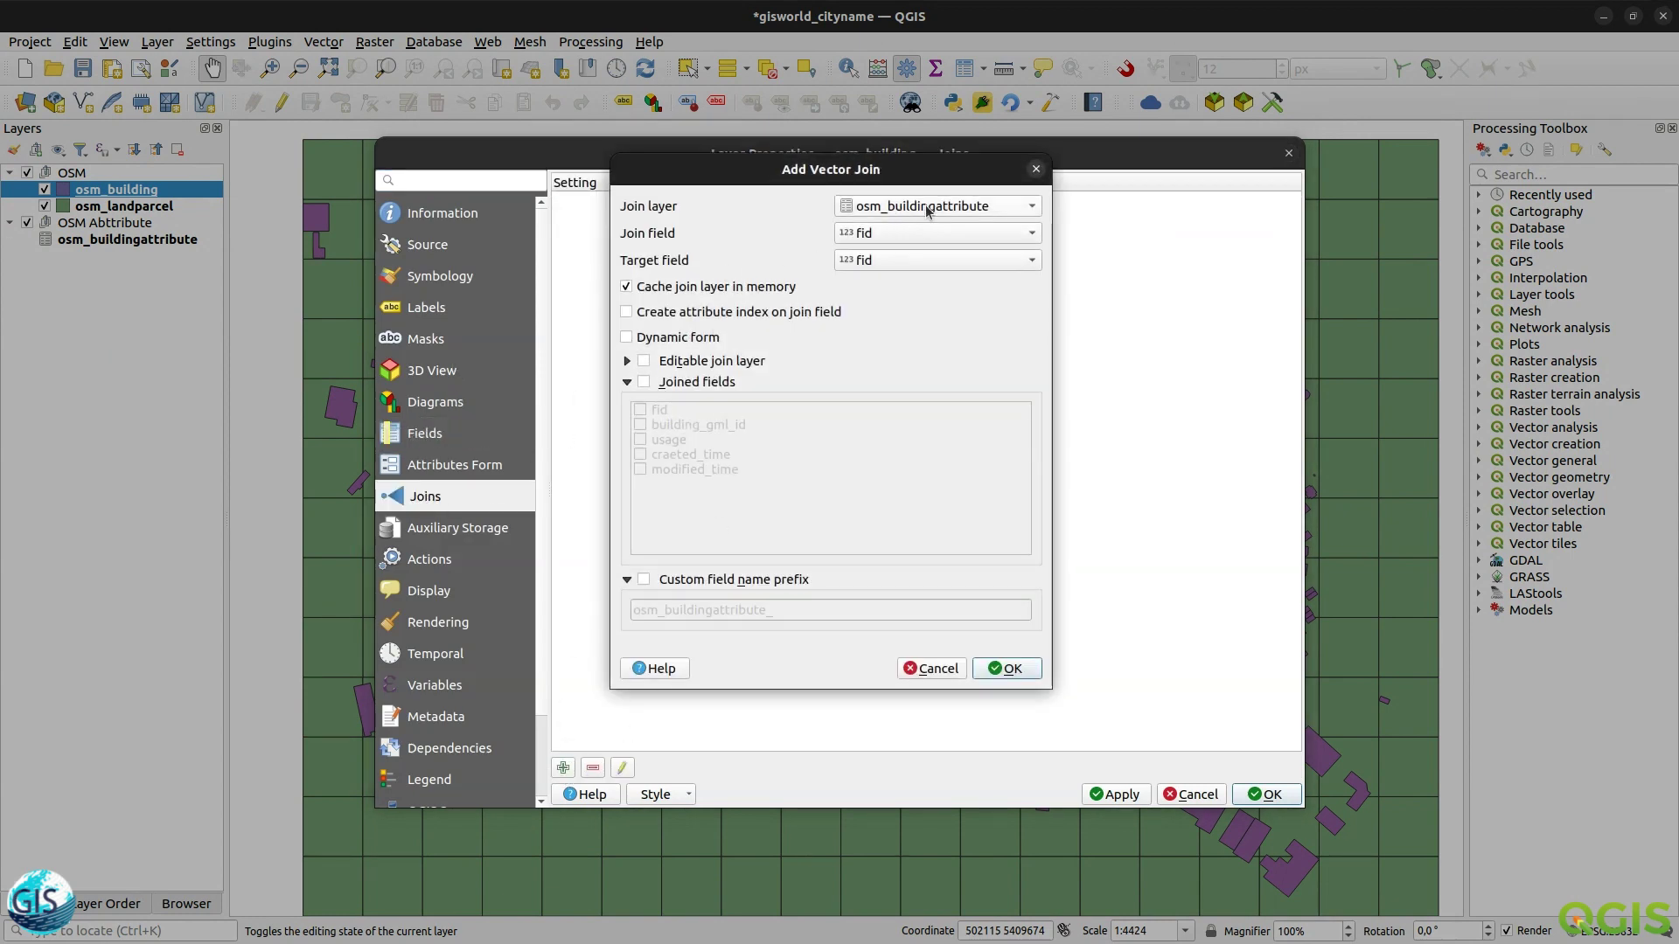
left_click(929, 233)
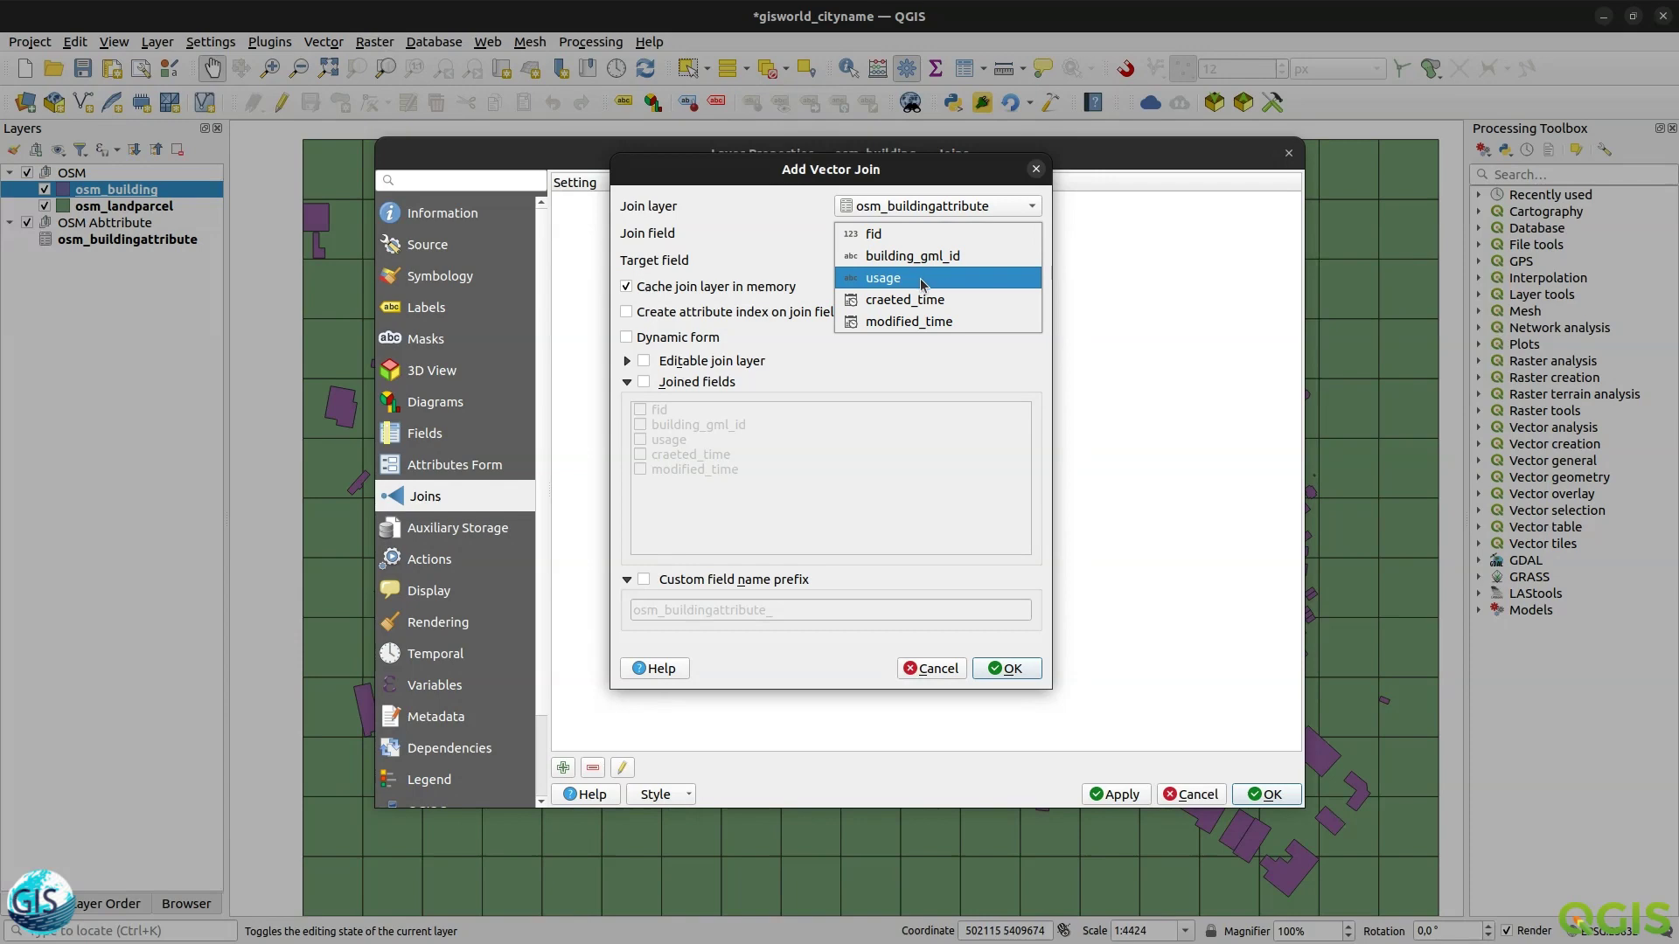
left_click(909, 256)
left_click(906, 263)
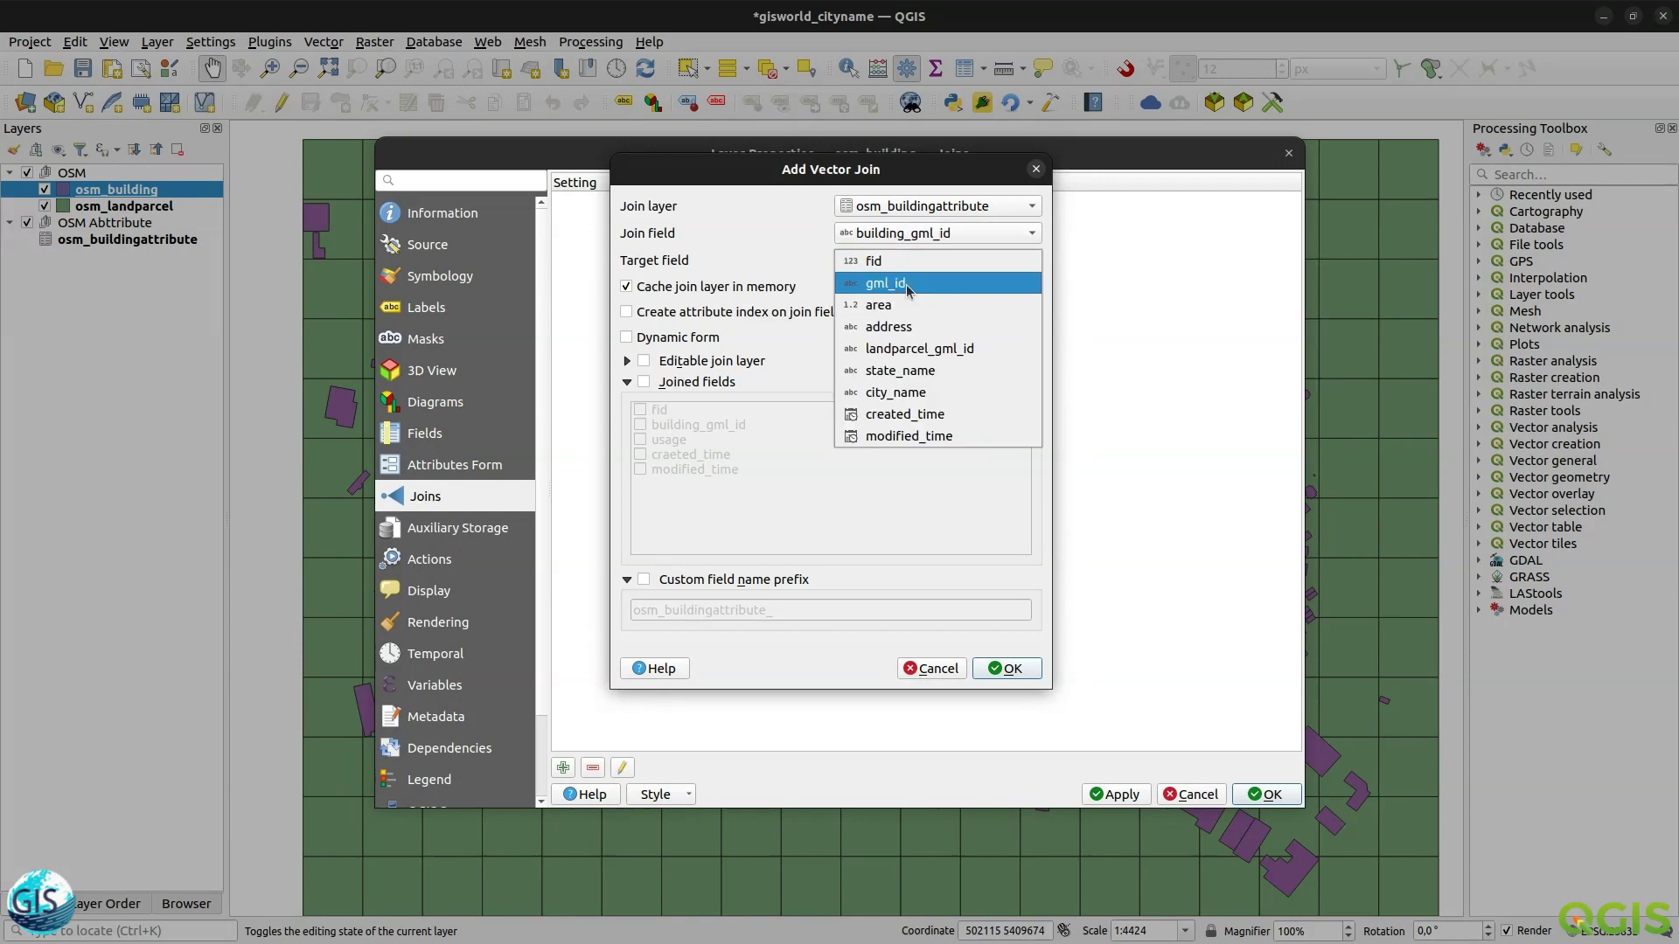
left_click(909, 285)
- Limit the join to the usage field with a custom osm_buildingattribute_ prefix and confirm
left_click(645, 382)
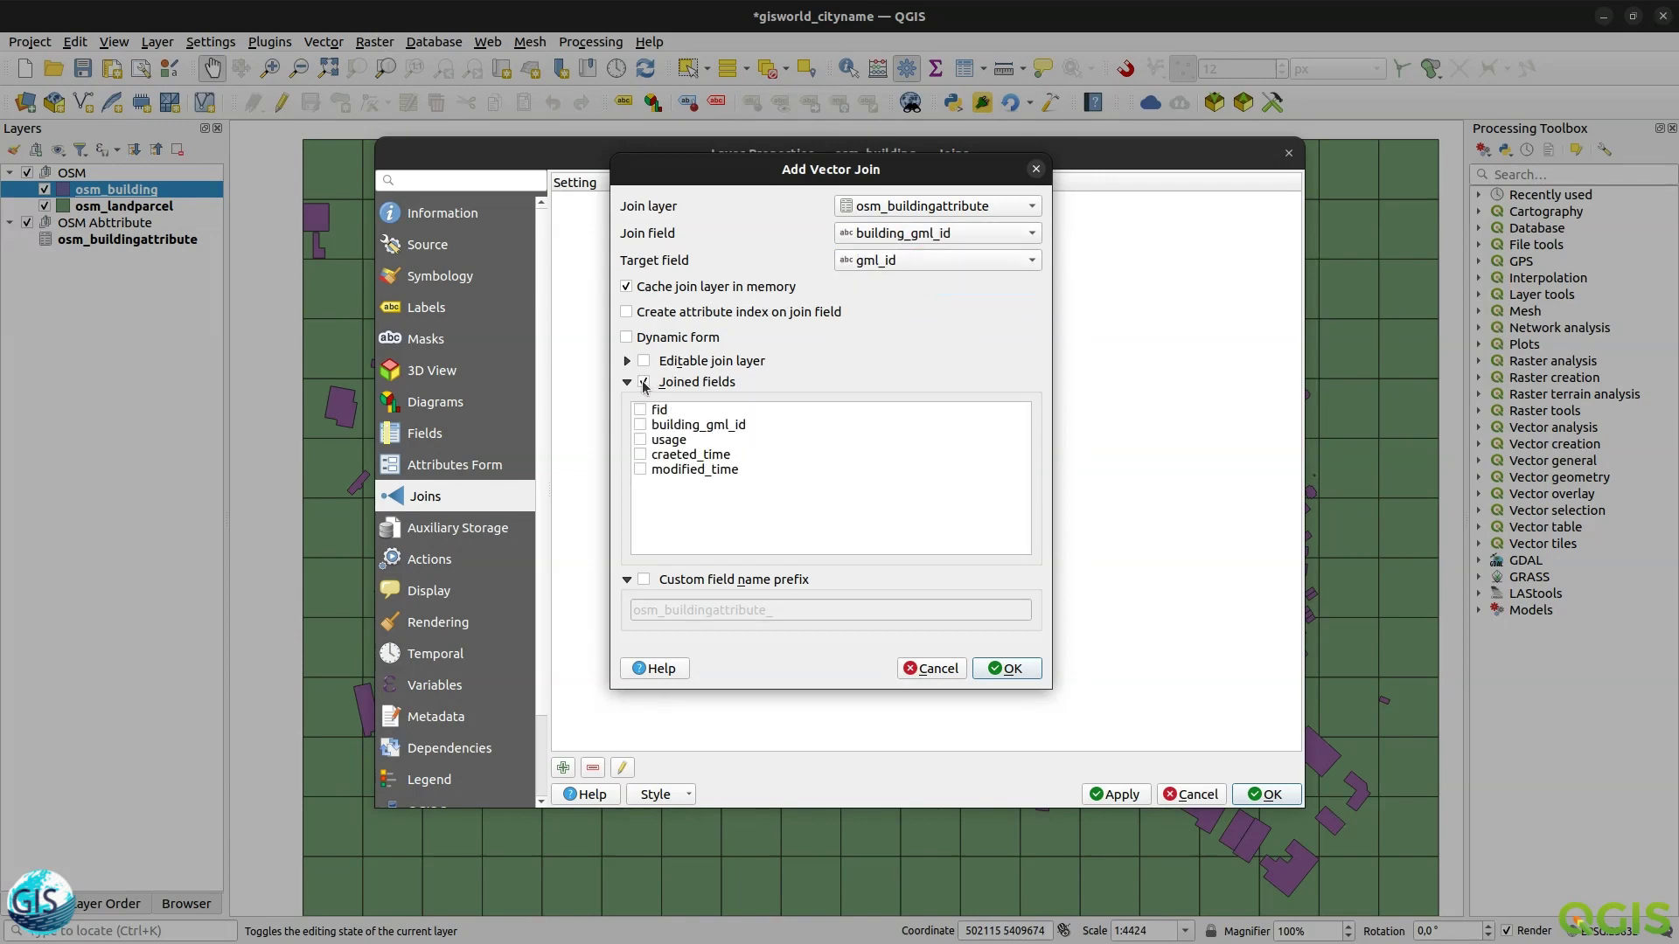
left_click(641, 440)
left_click(627, 382)
left_click(643, 404)
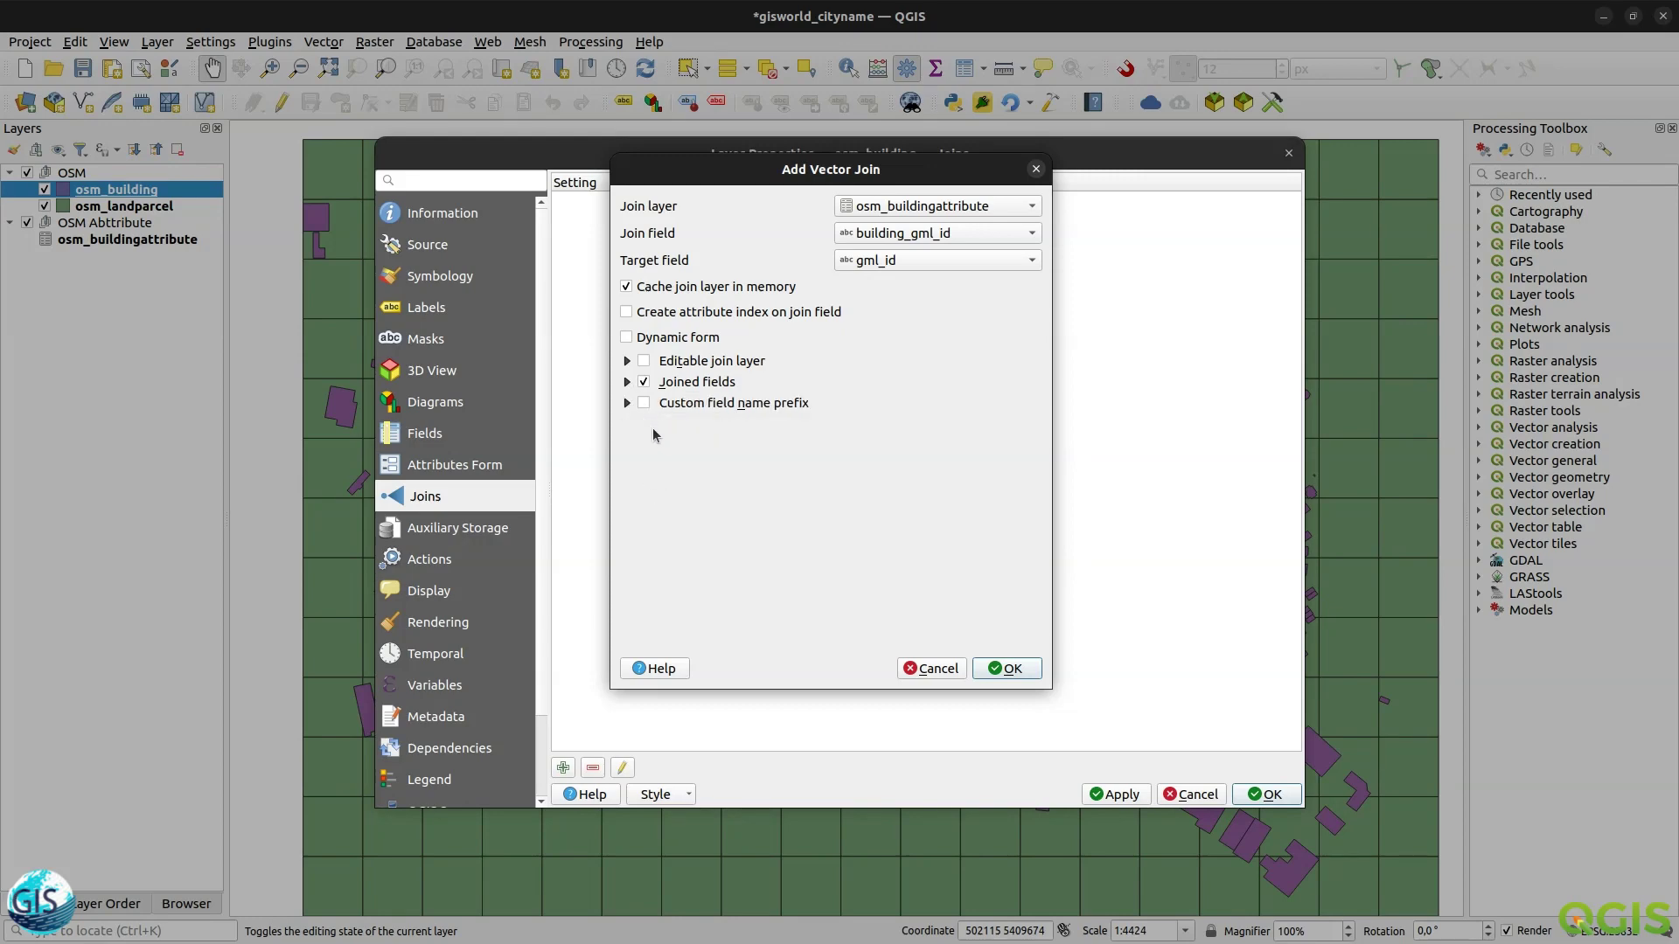
left_click(636, 409)
left_click(627, 408)
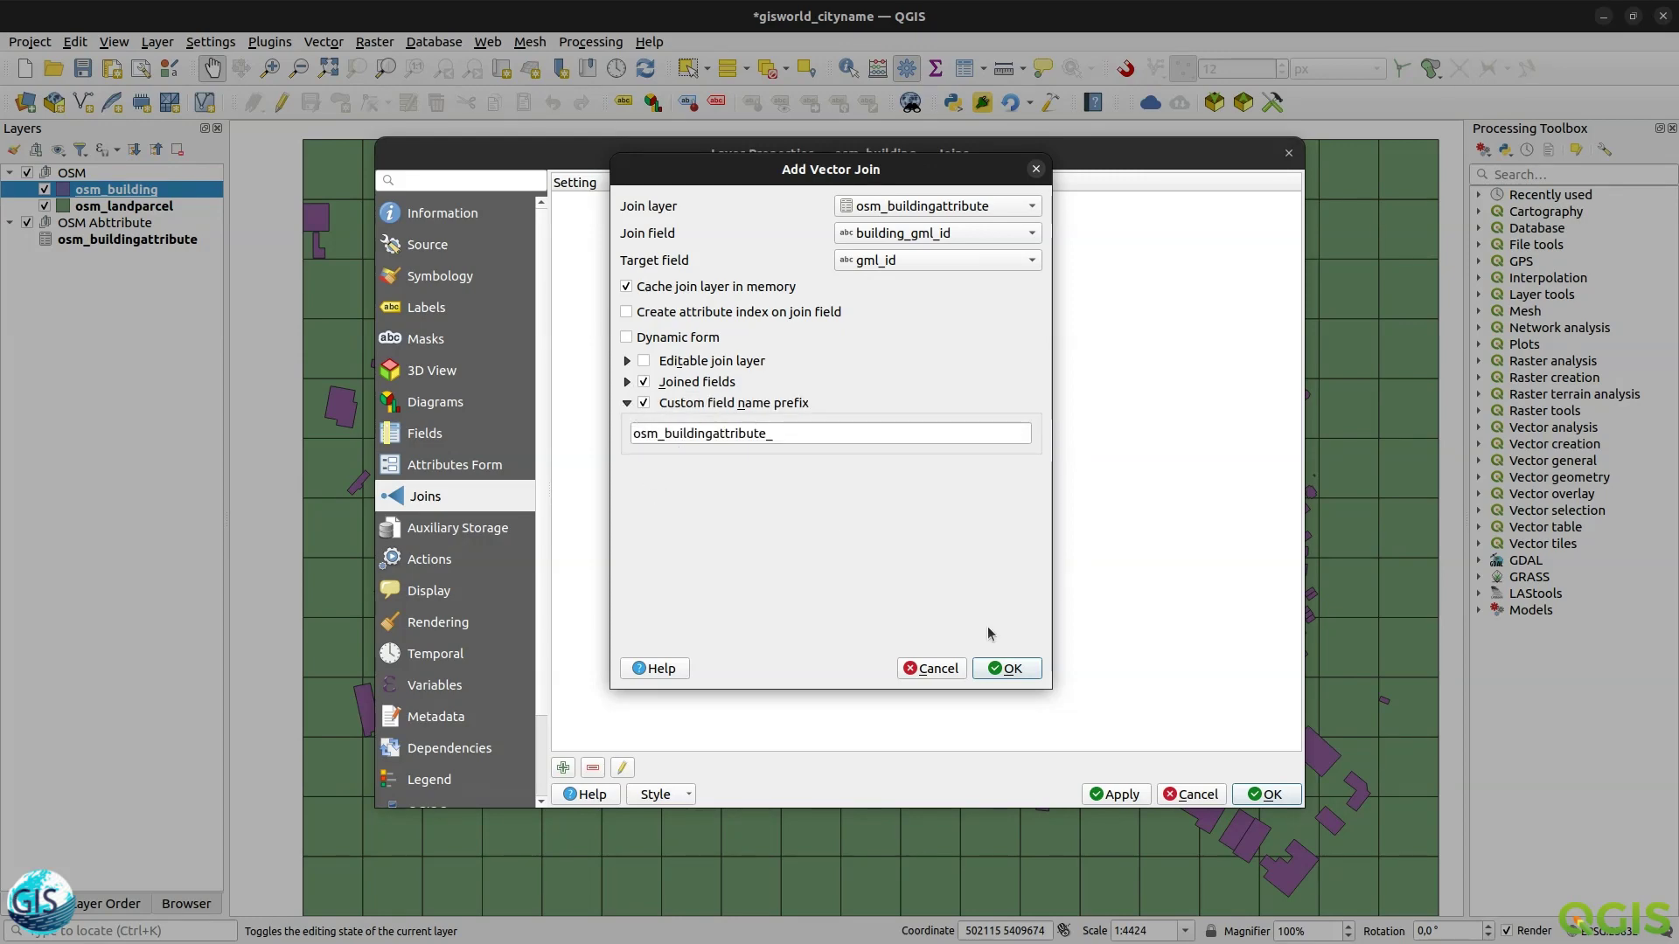
left_click(1004, 668)
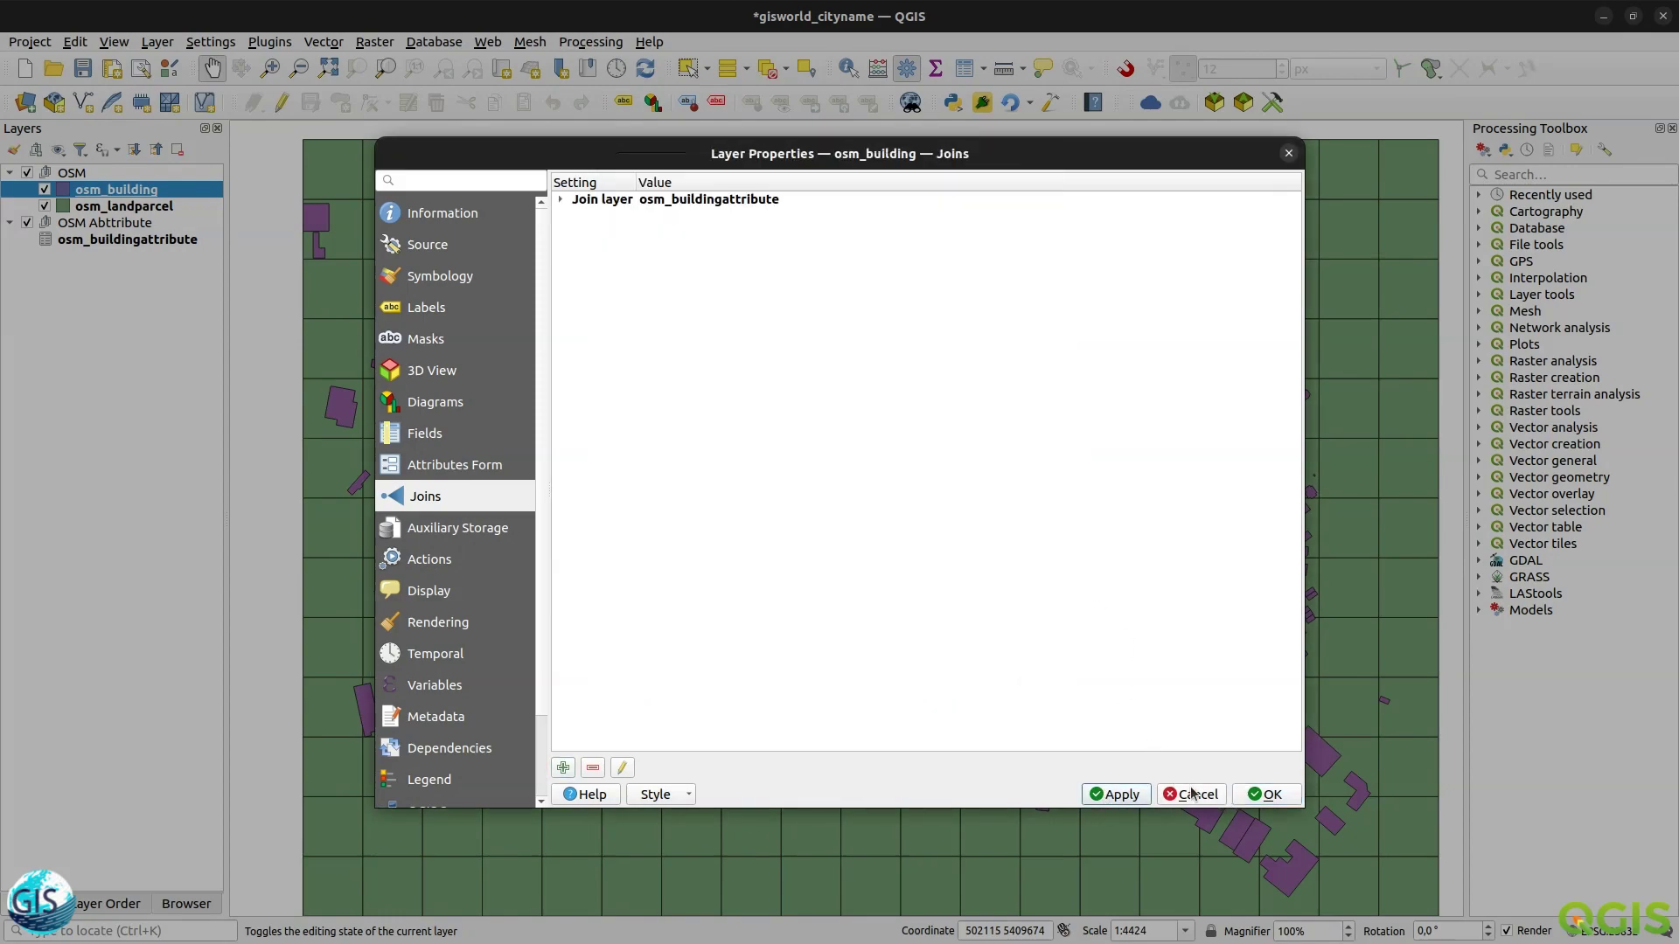
left_click(1250, 792)
- In osm_building's attribute table, hide created_time and modified_time and move osm_buildingattribute_usage after area
right_click(116, 189)
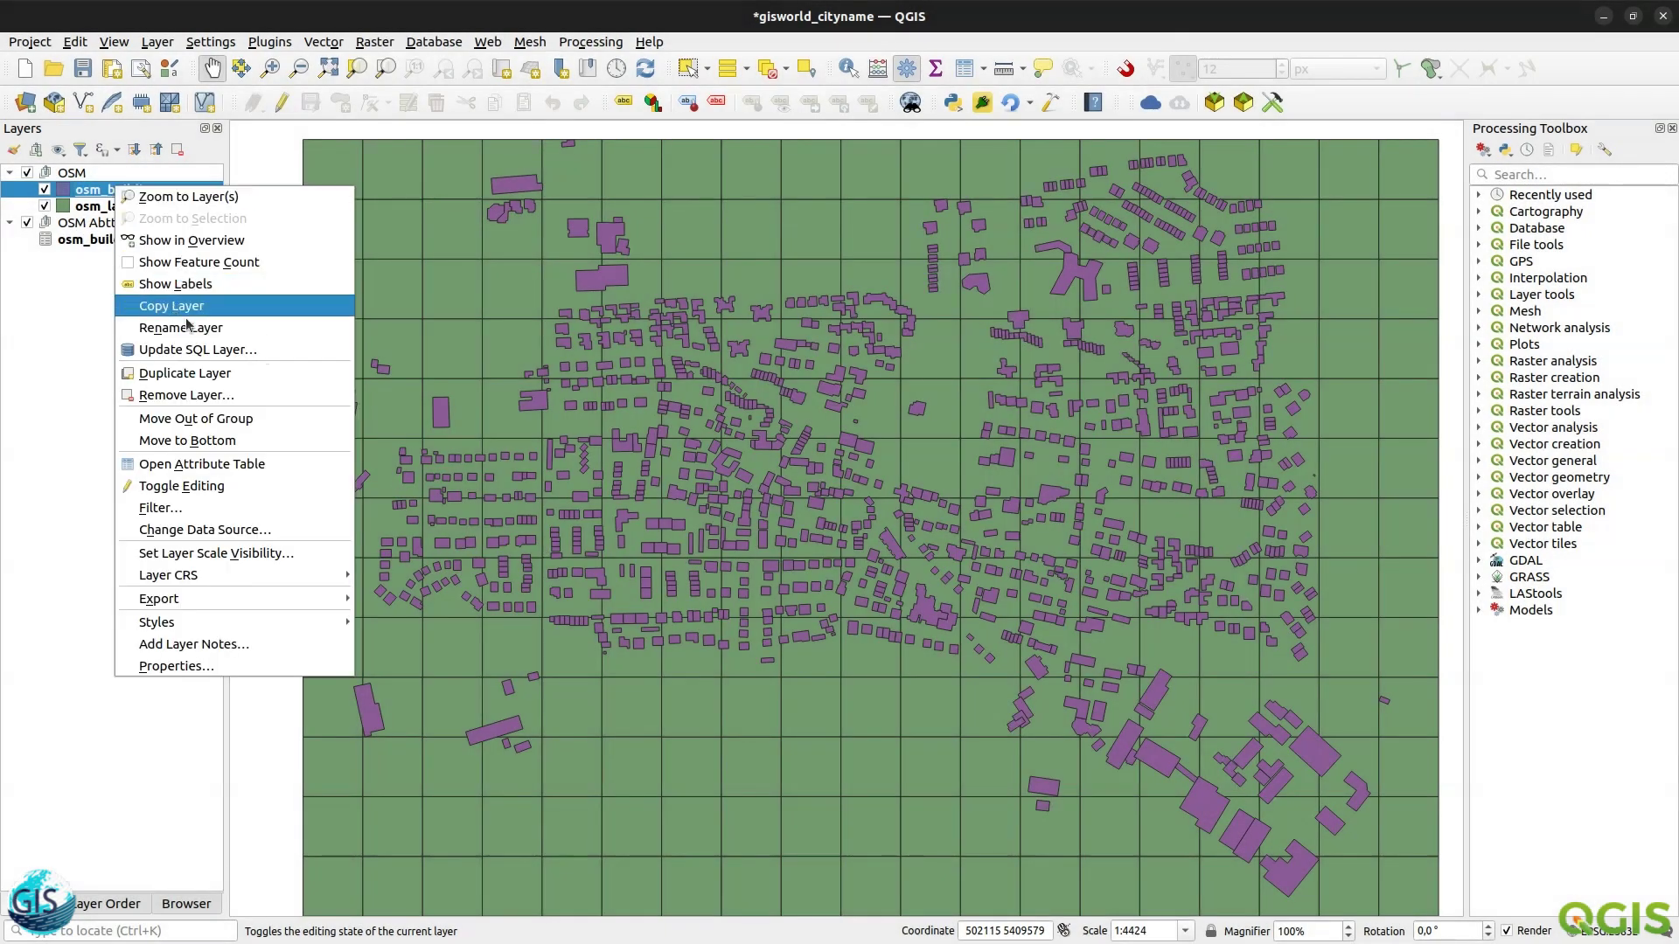
left_click(192, 464)
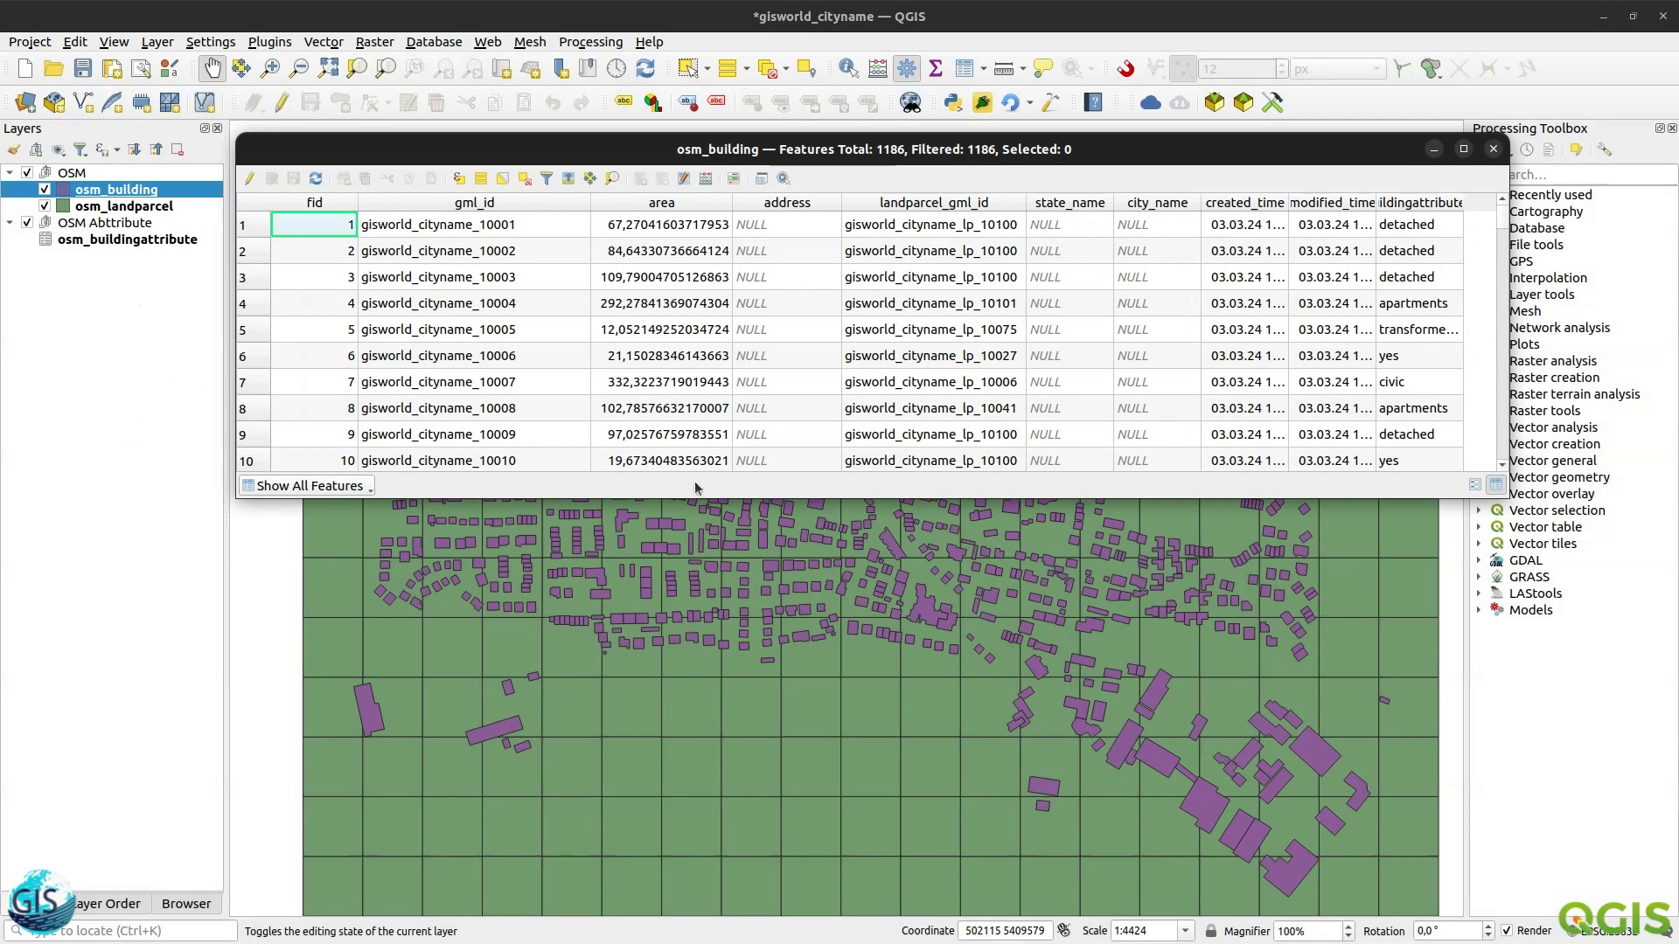
left_click_drag(700, 503, 733, 740)
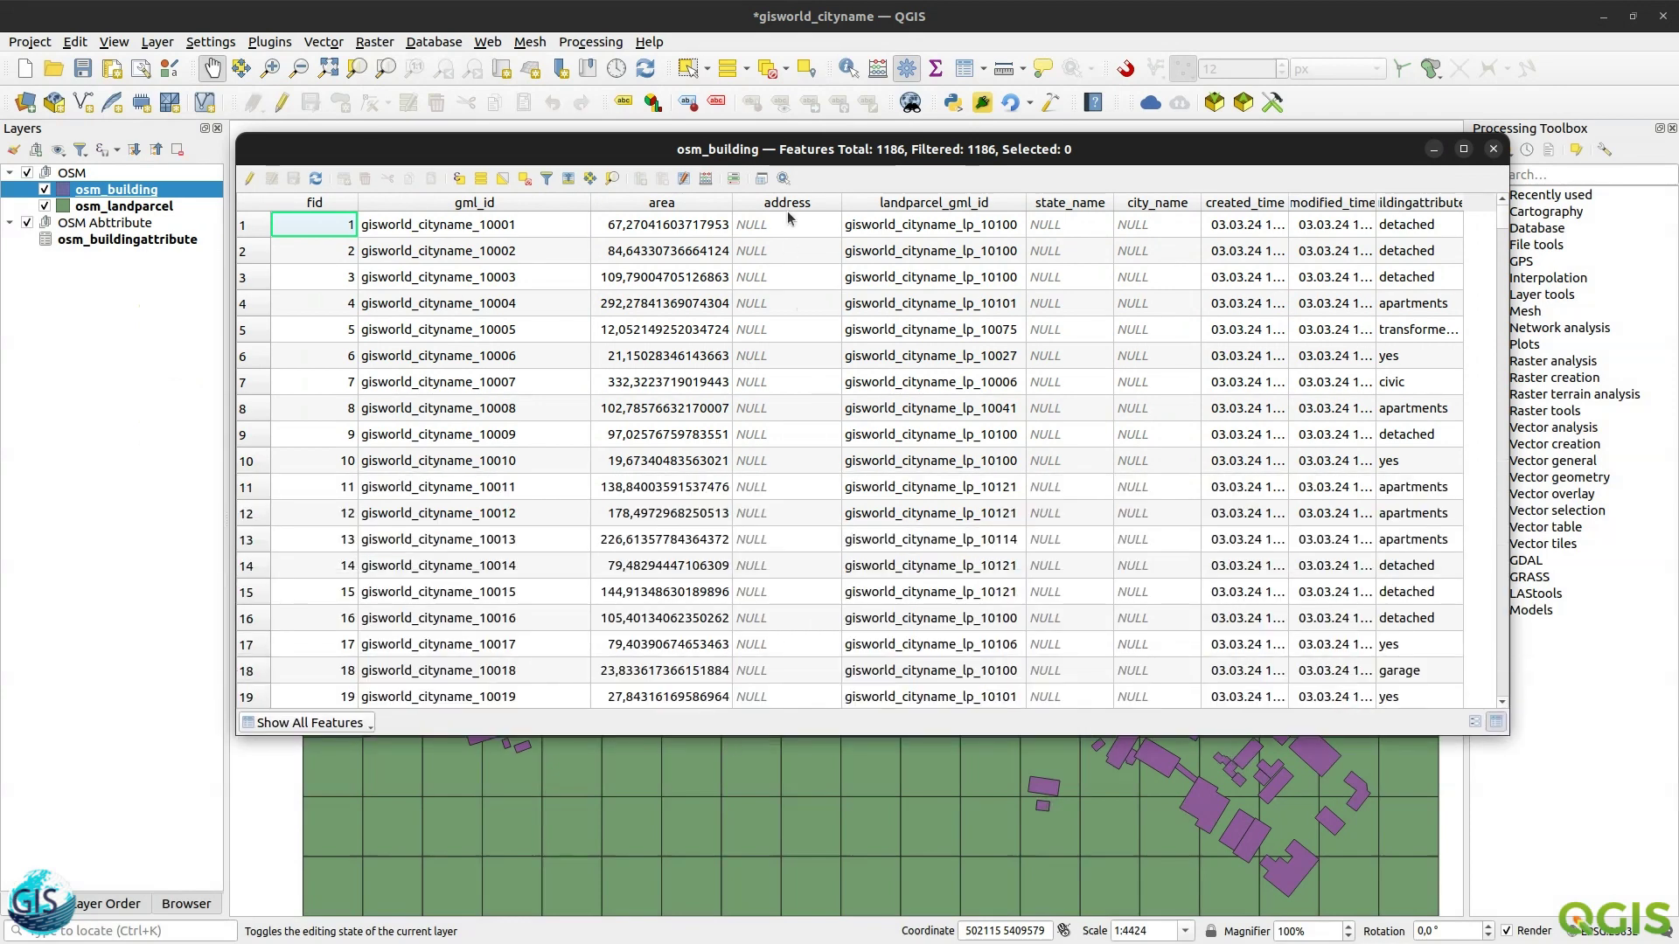
left_click(686, 182)
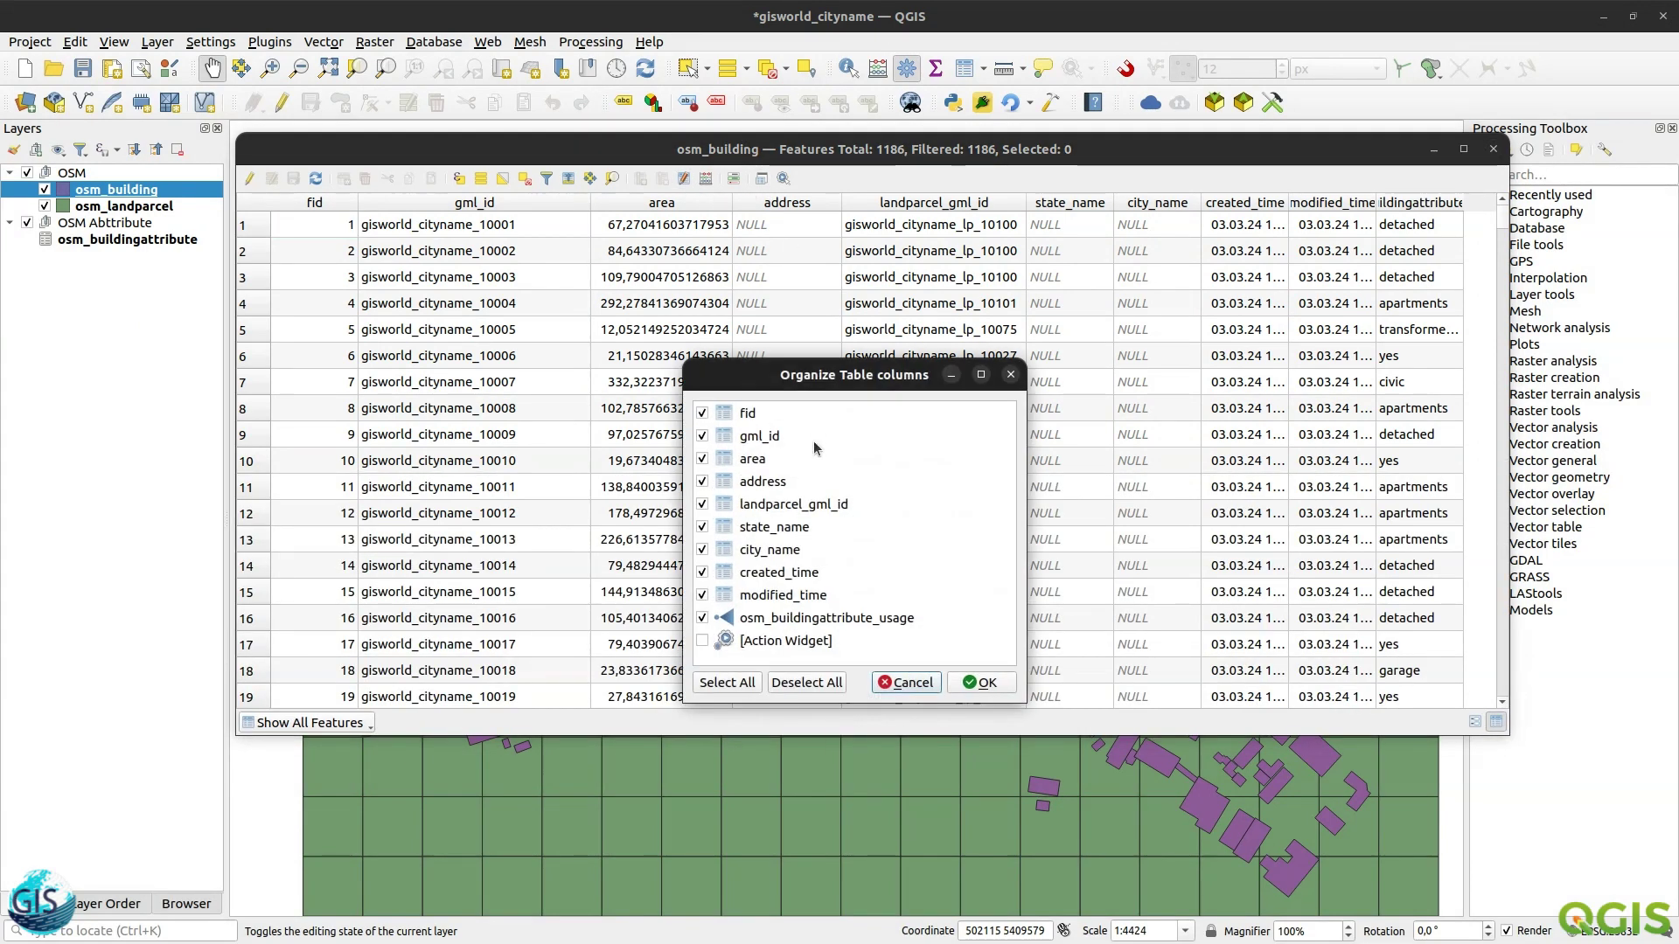
left_click(702, 594)
left_click(703, 573)
left_click_drag(768, 626, 796, 500)
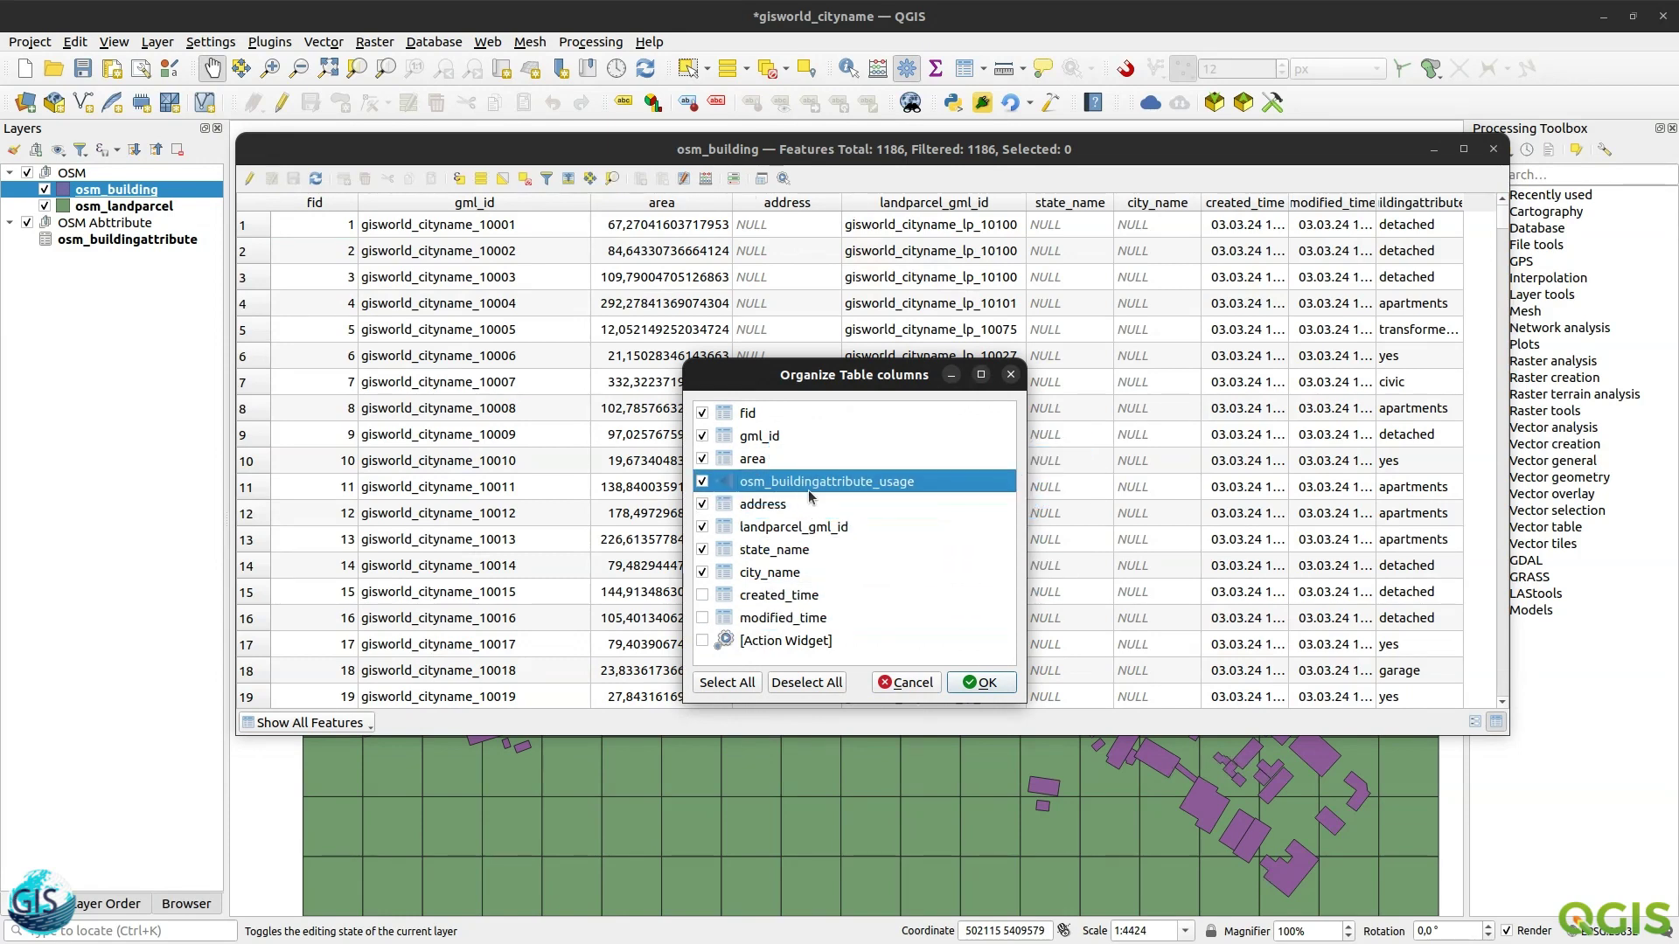
left_click(969, 687)
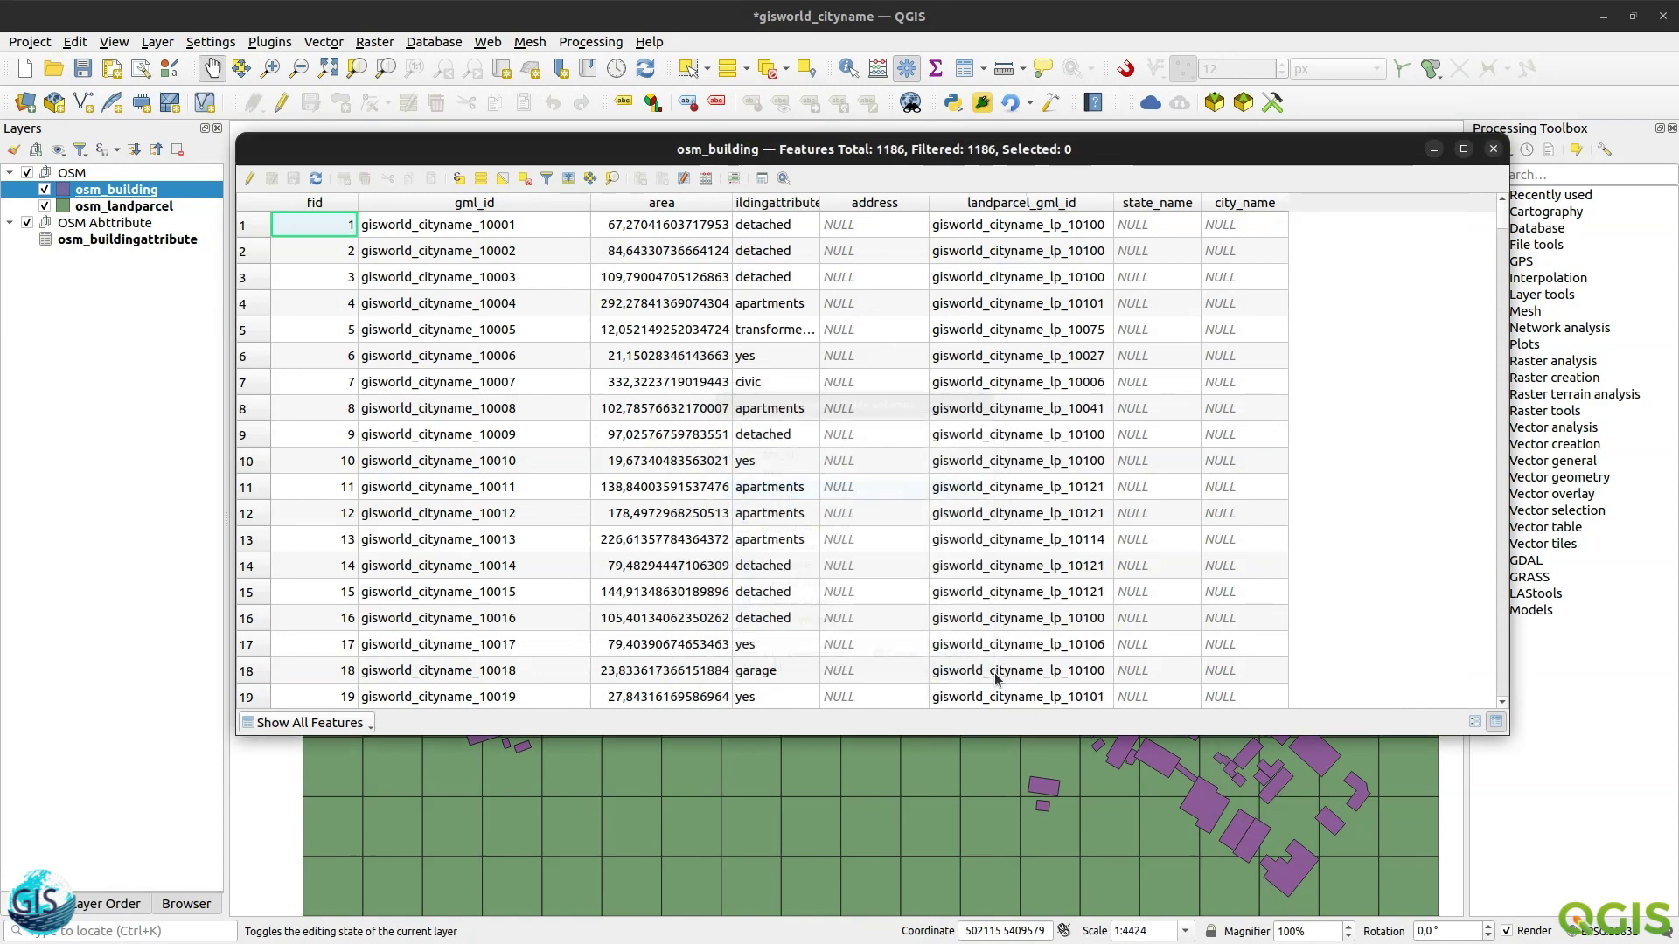
- Auto-fit the osm_buildingattribute_usage column width and shift the table window slightly down
double_click(818, 202)
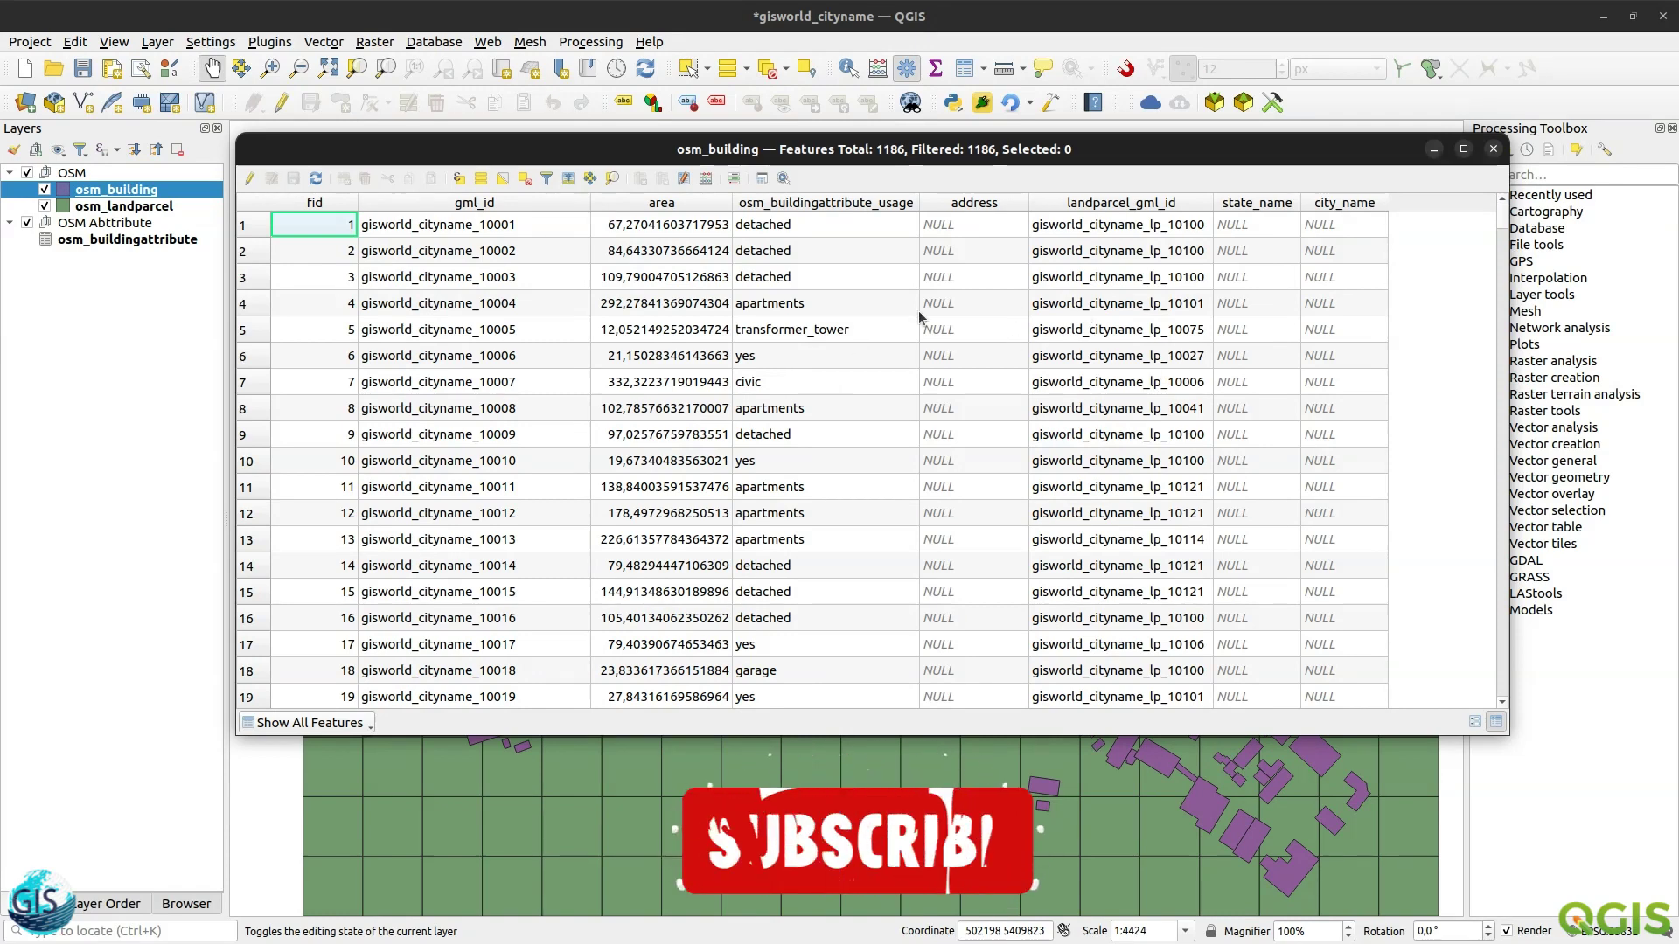
left_click_drag(687, 151, 680, 202)
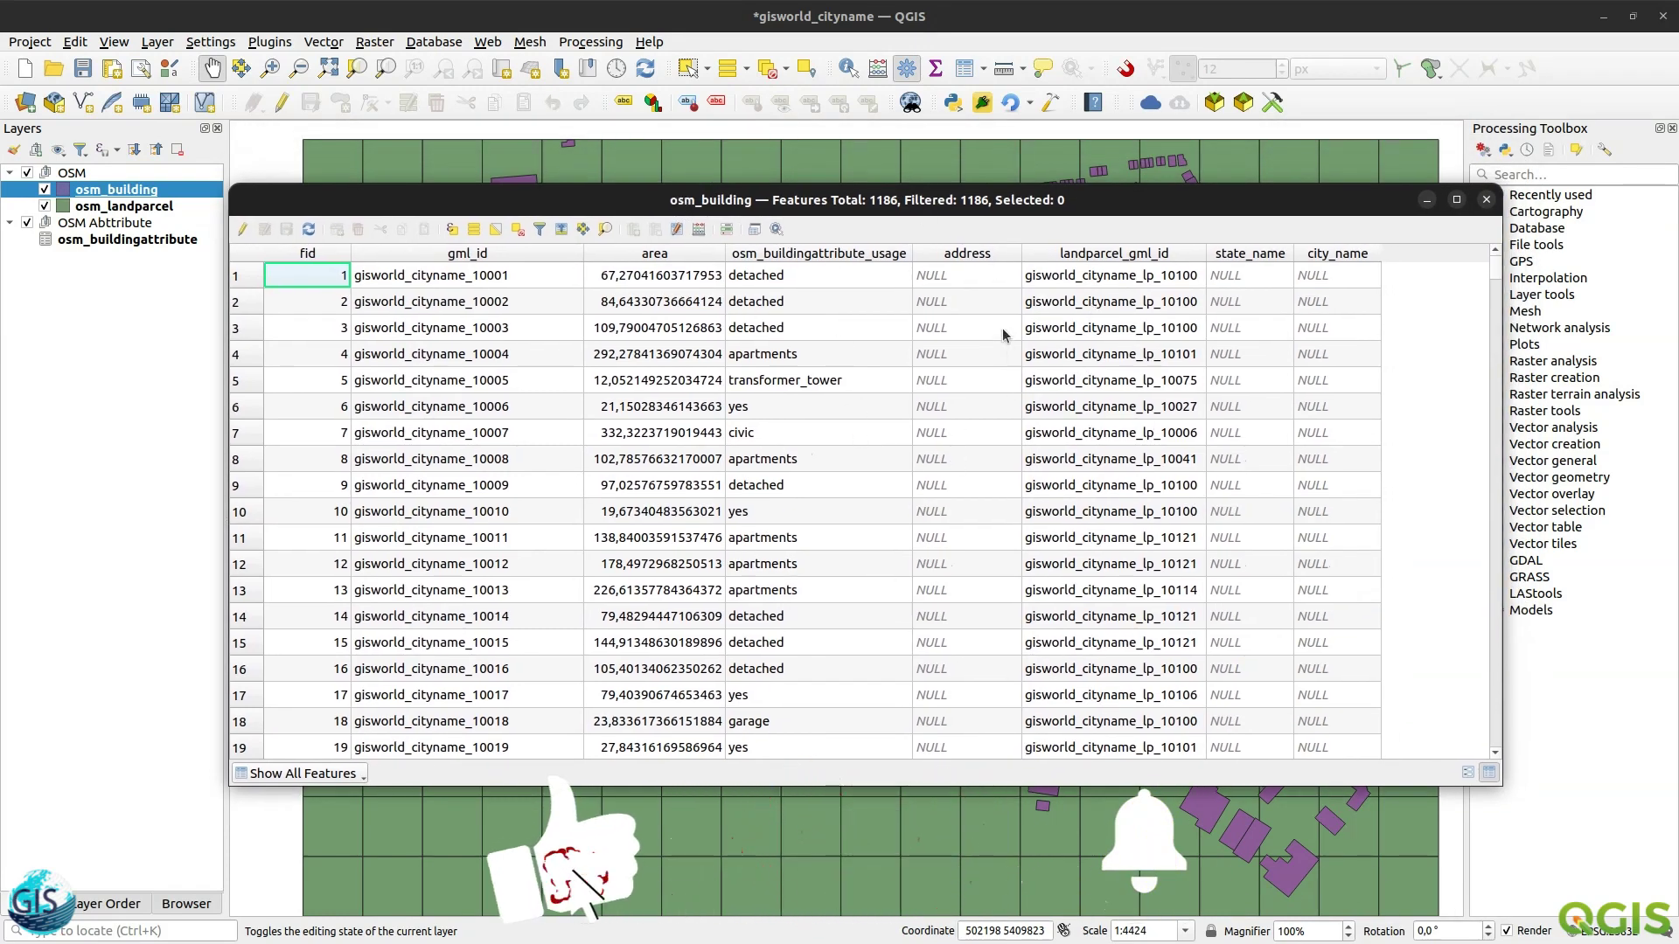